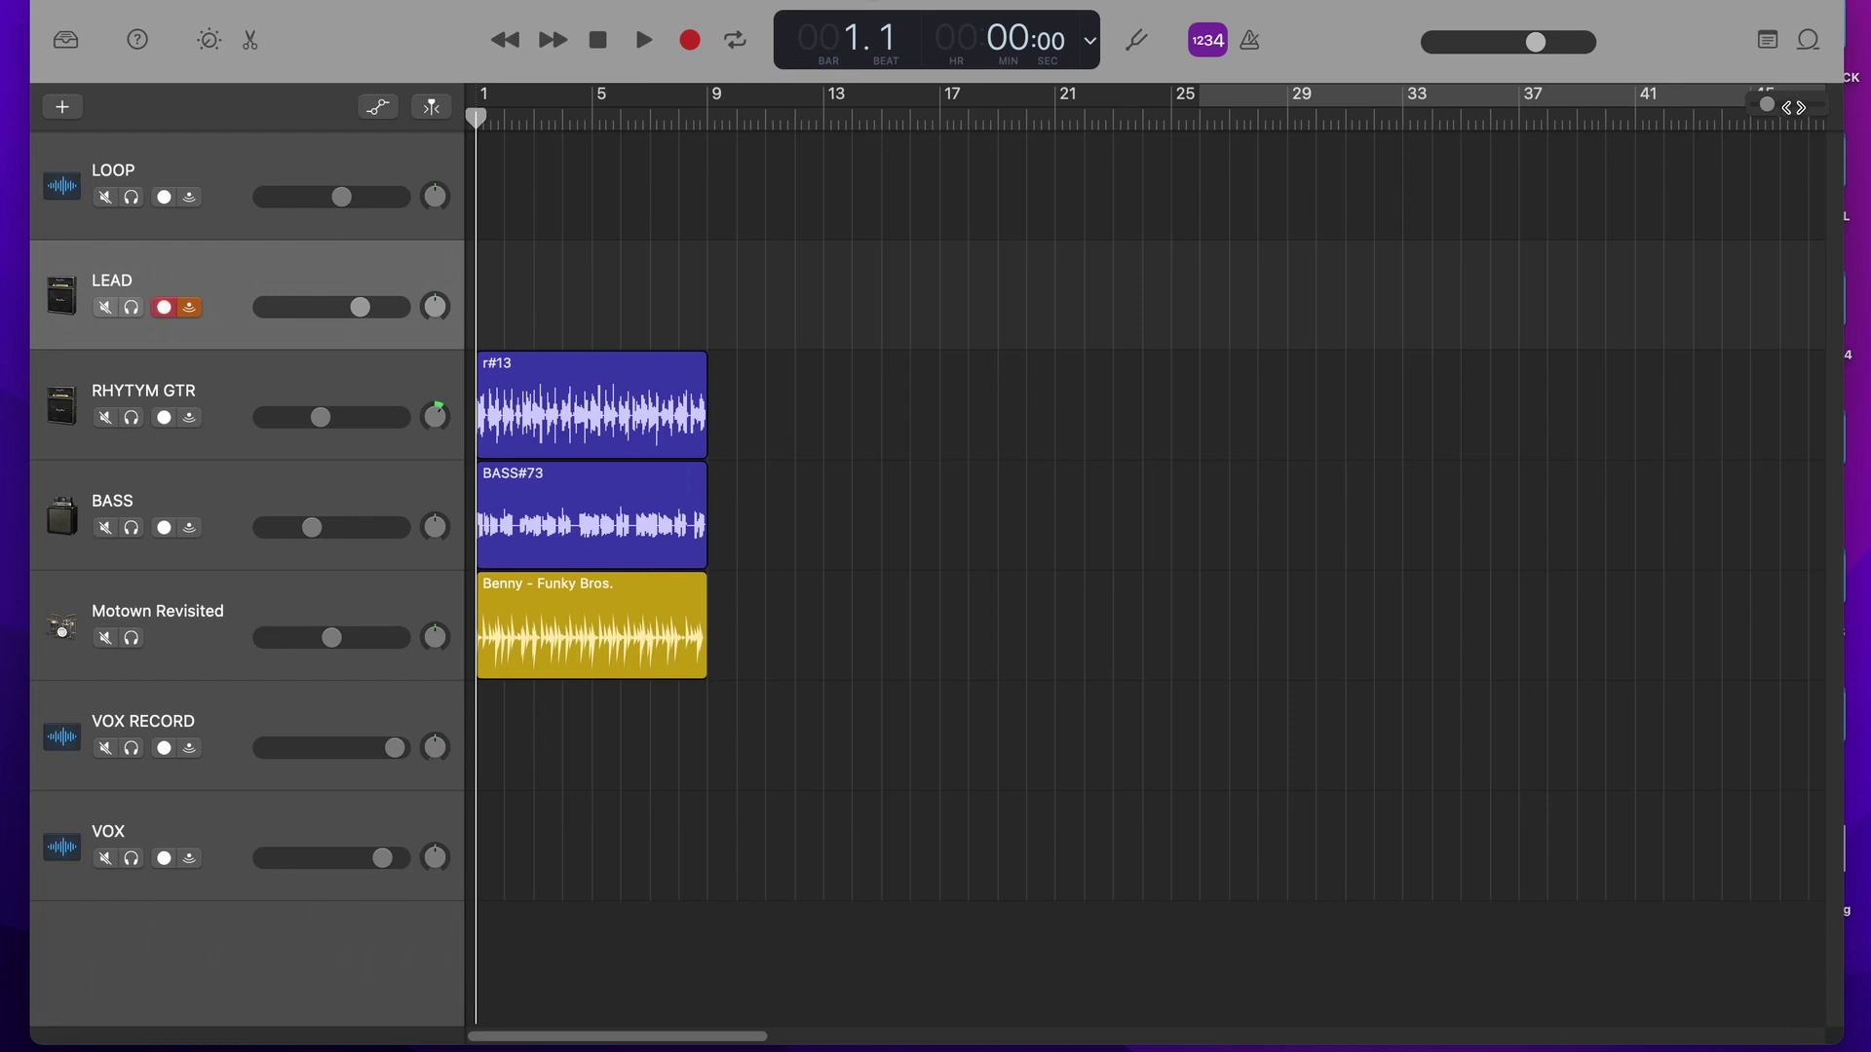
# Step: Review the guitar, drummer and microphone track types in the new-track dialog without creating a track
pyautogui.moveTo(1790, 107); pyautogui.dragTo(1795, 107)
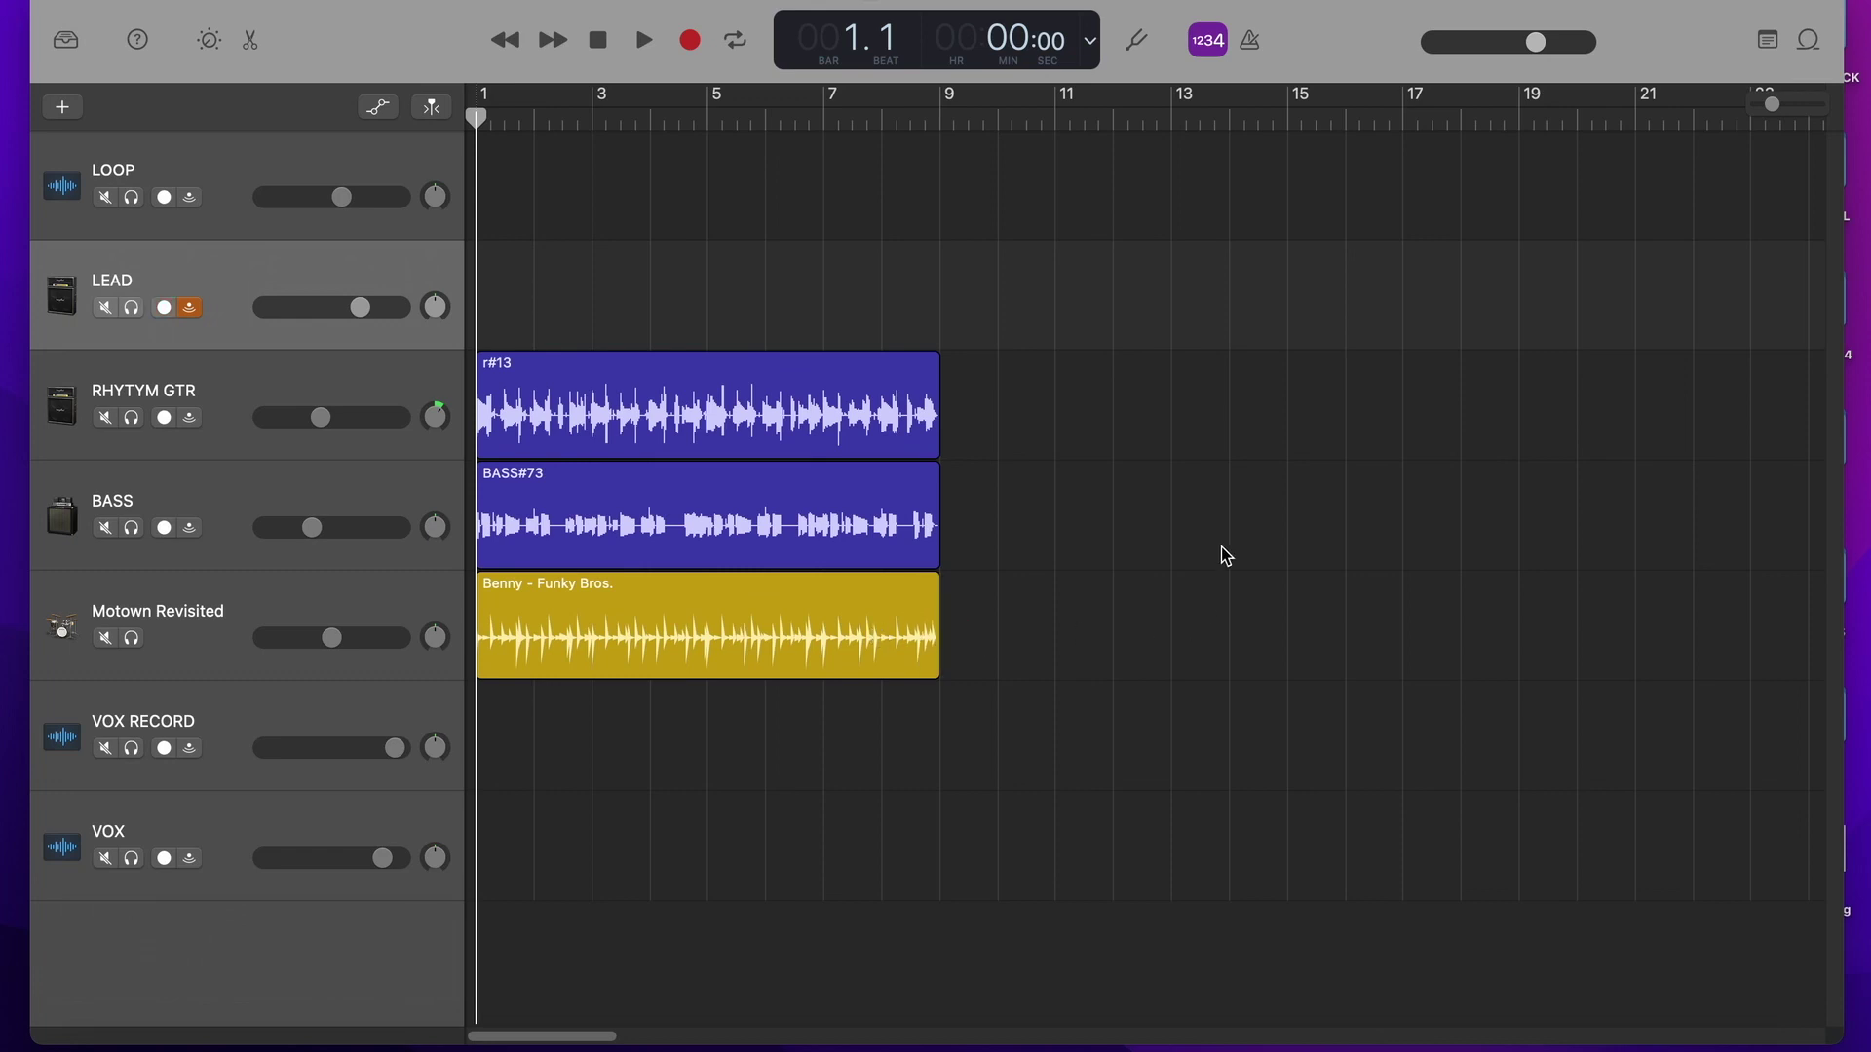
pyautogui.click(1326, 44)
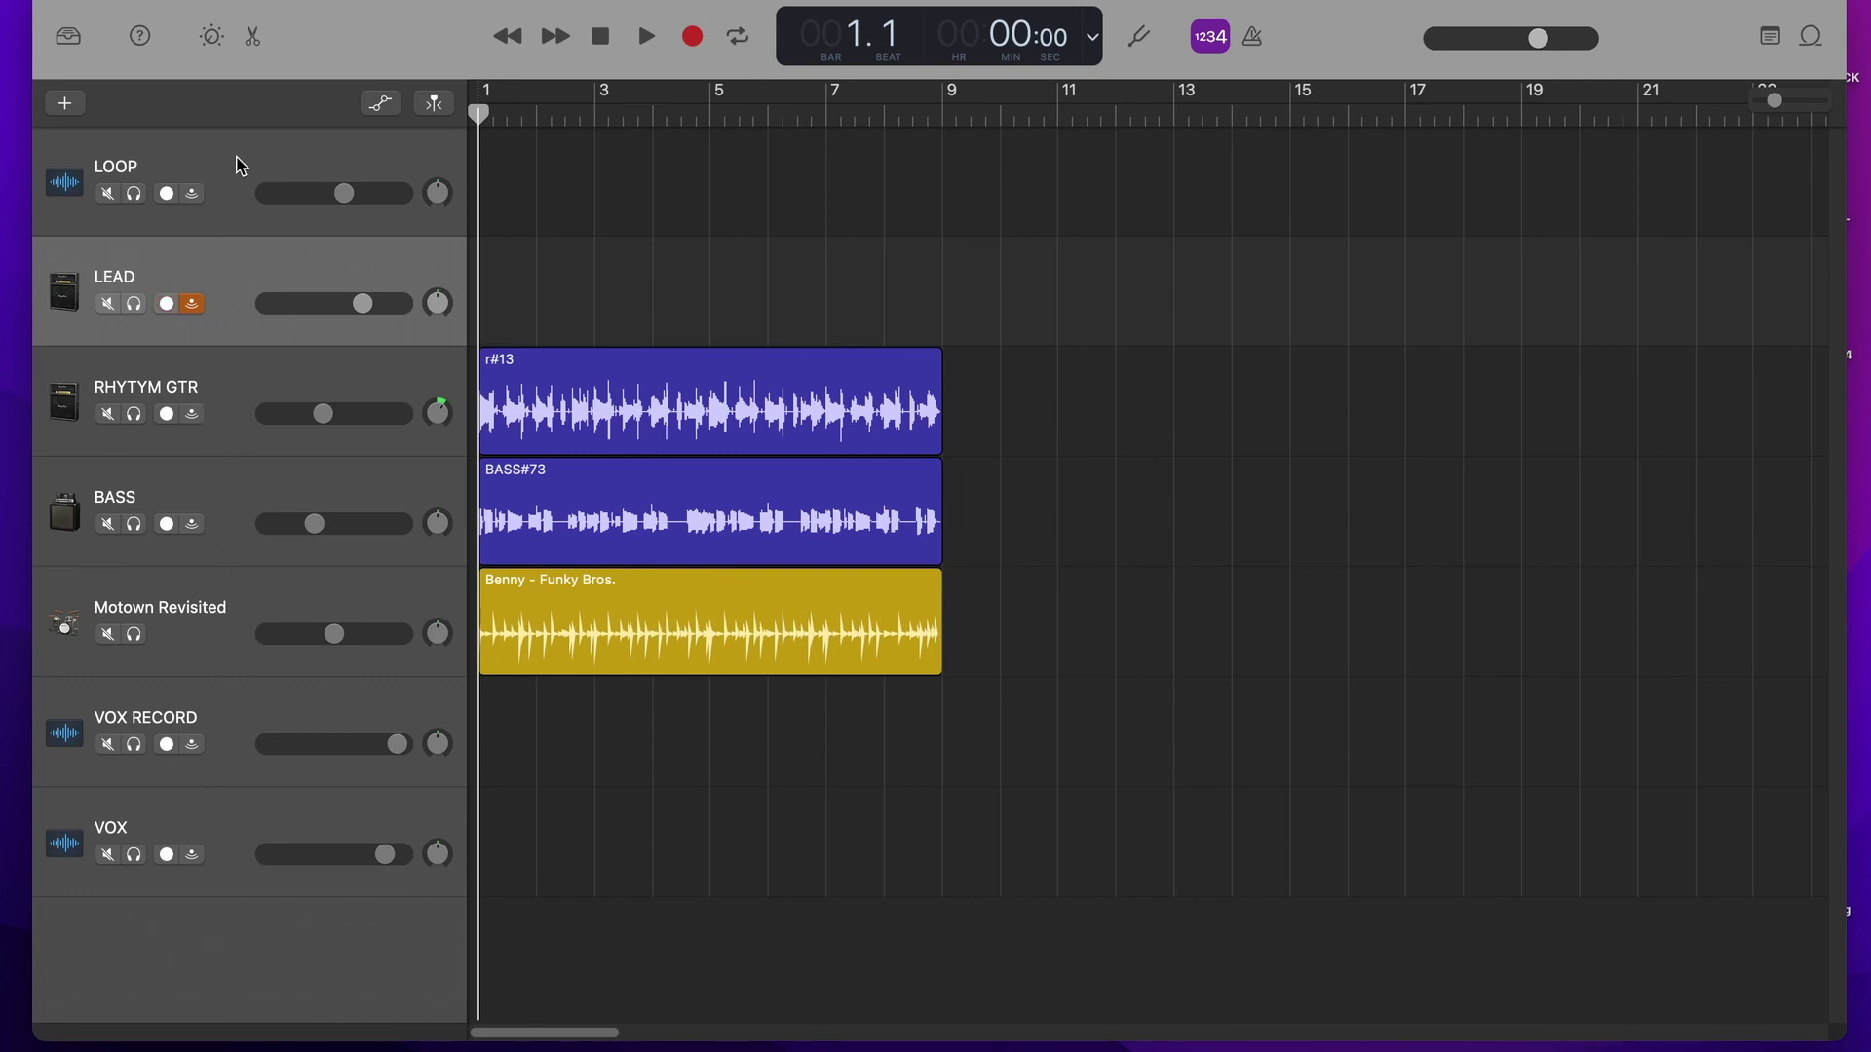
pyautogui.click(302, 0)
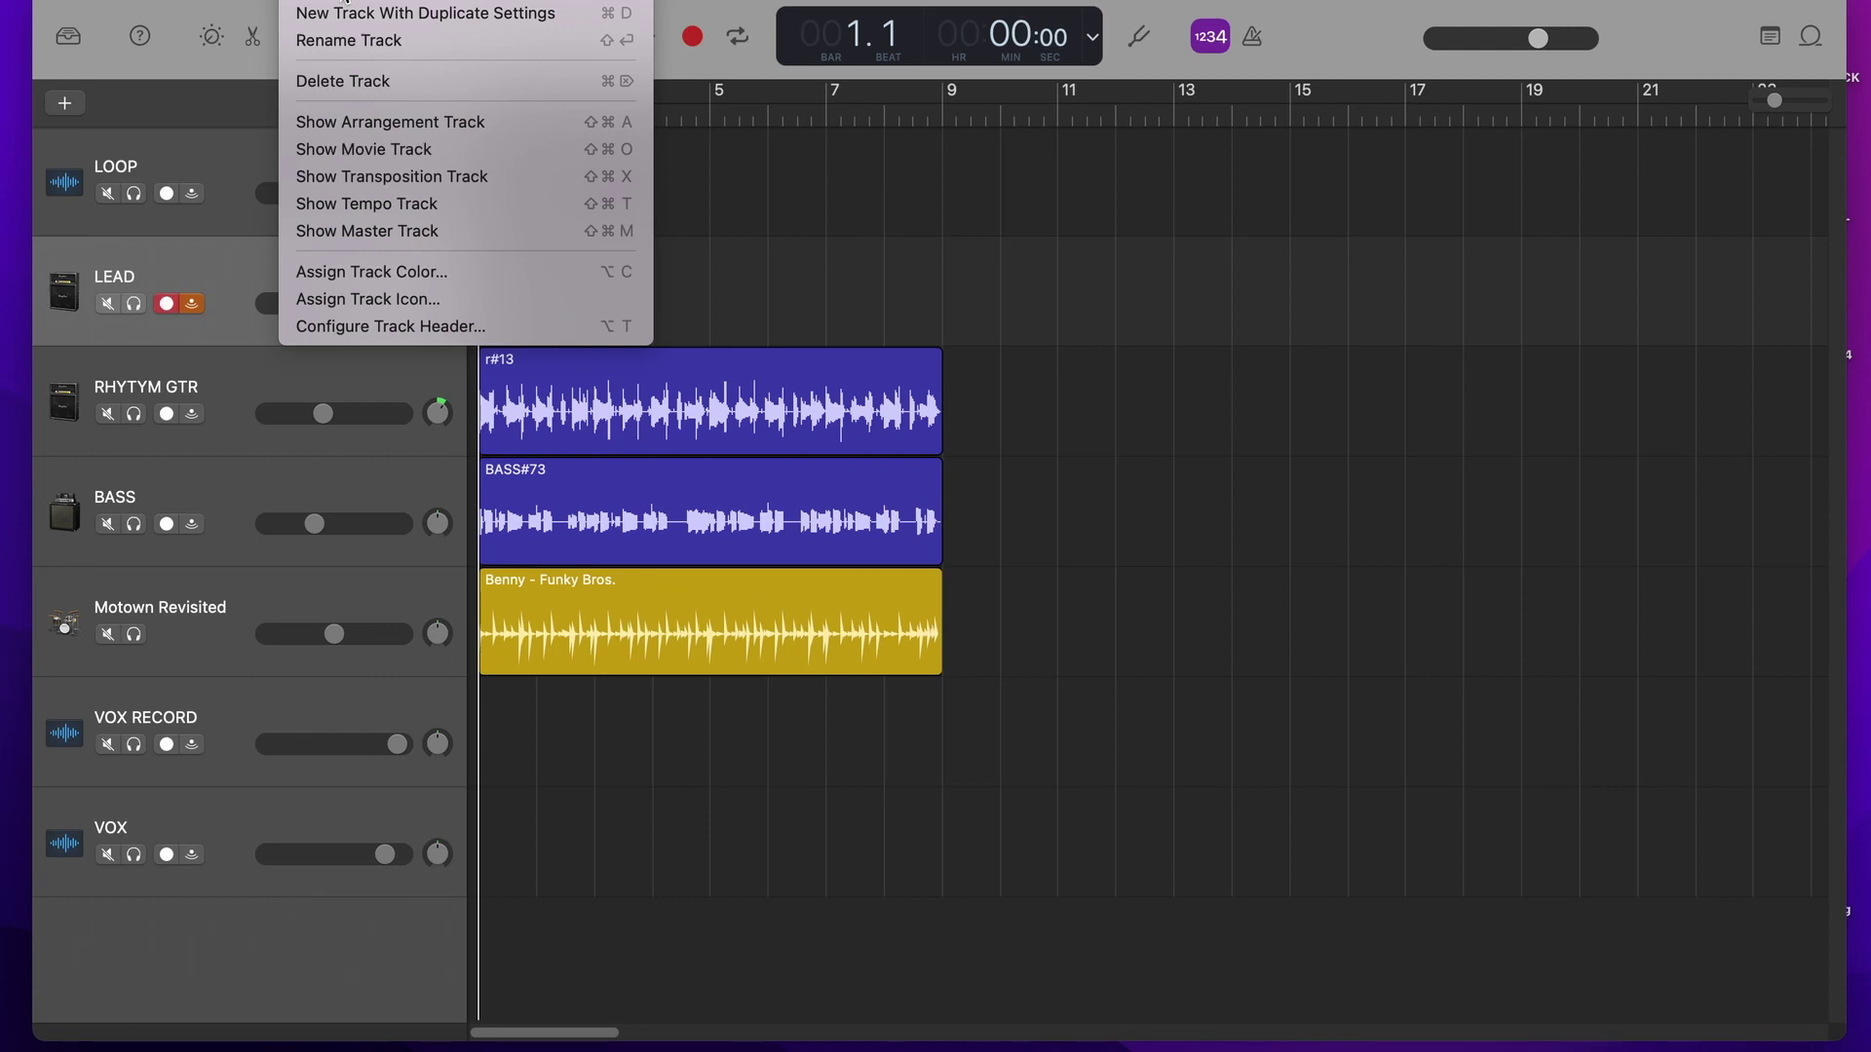
pyautogui.click(346, 1)
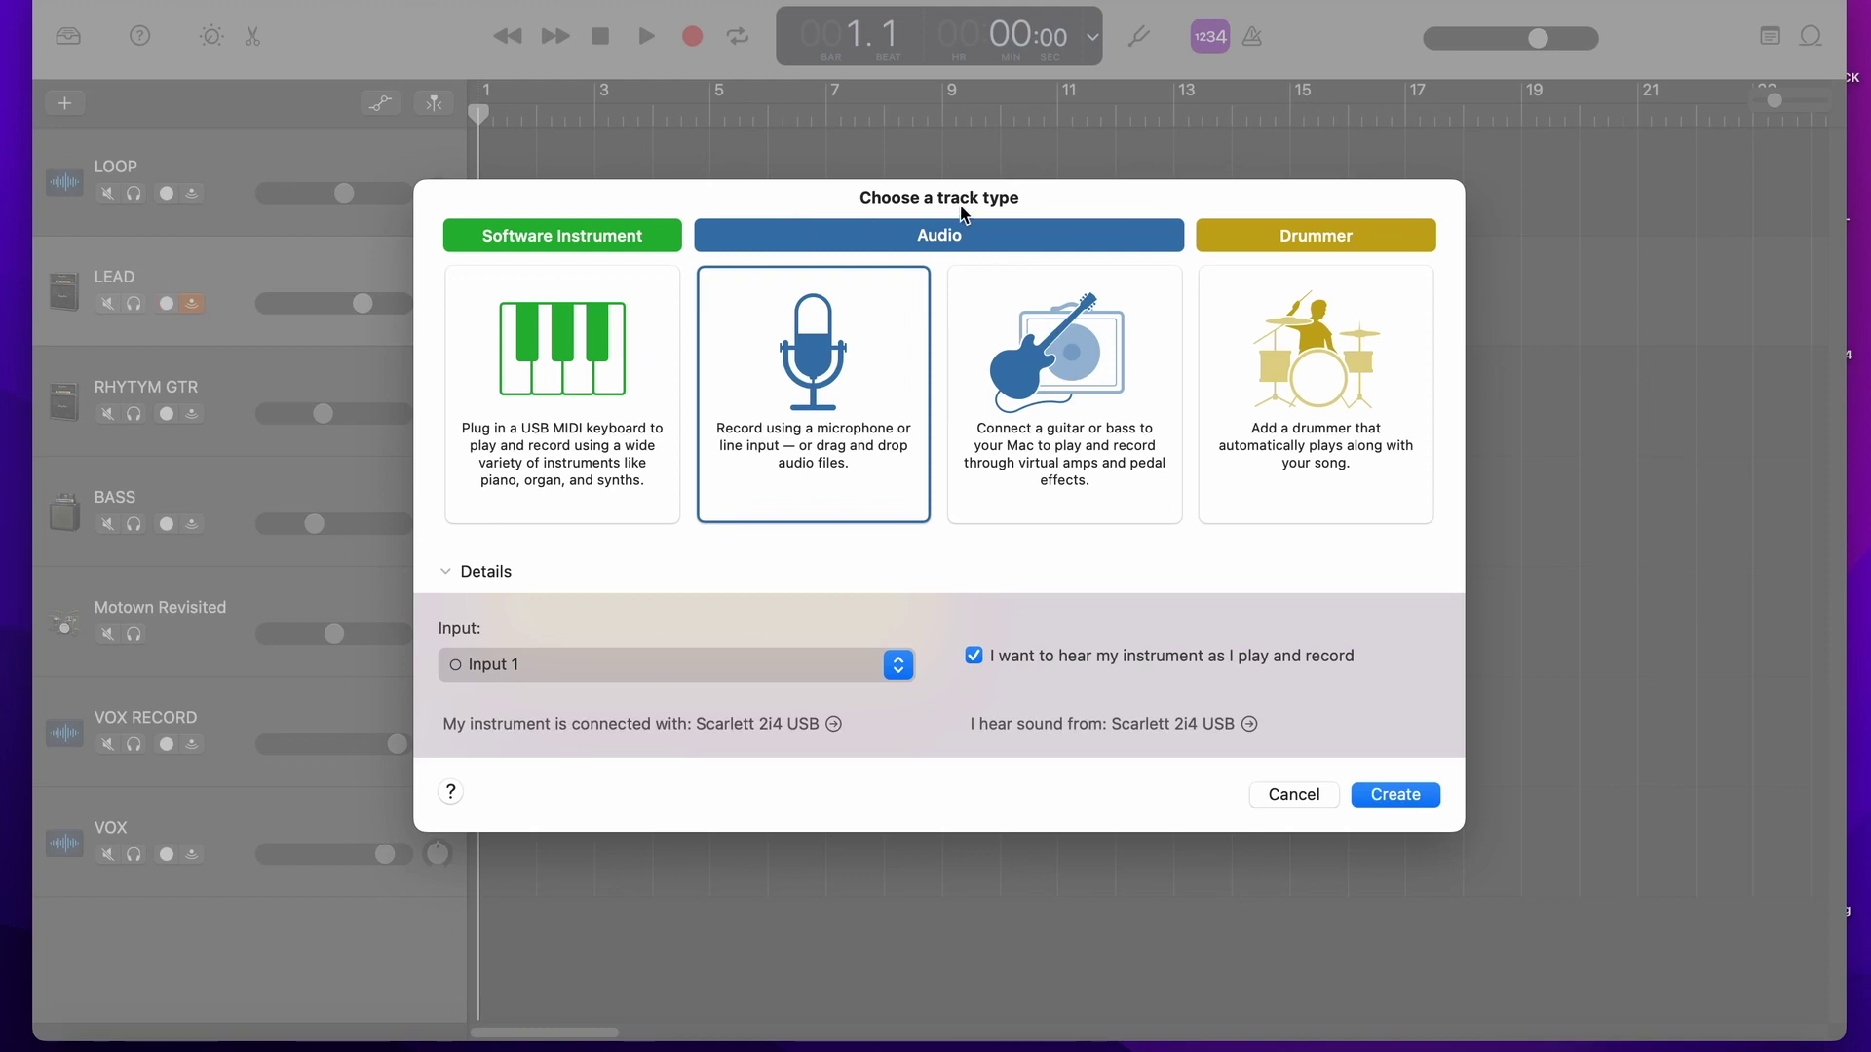
pyautogui.click(1064, 375)
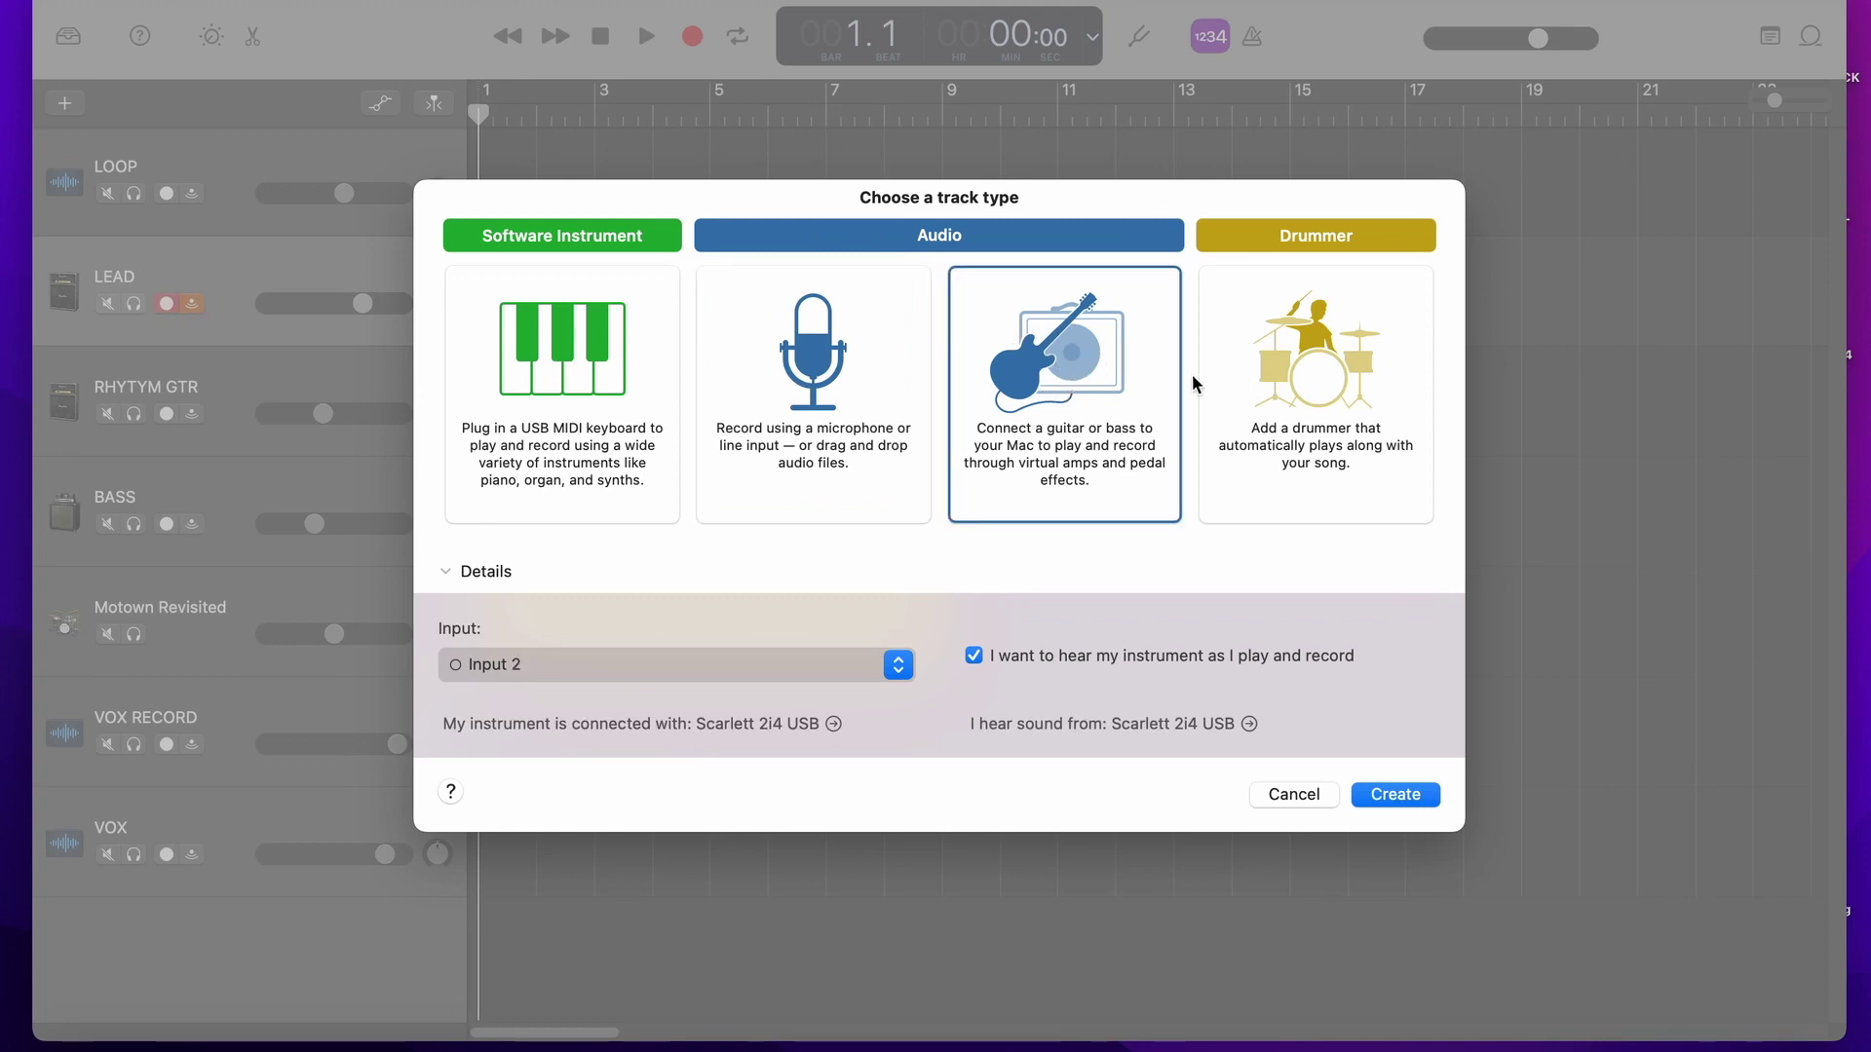
pyautogui.click(1320, 375)
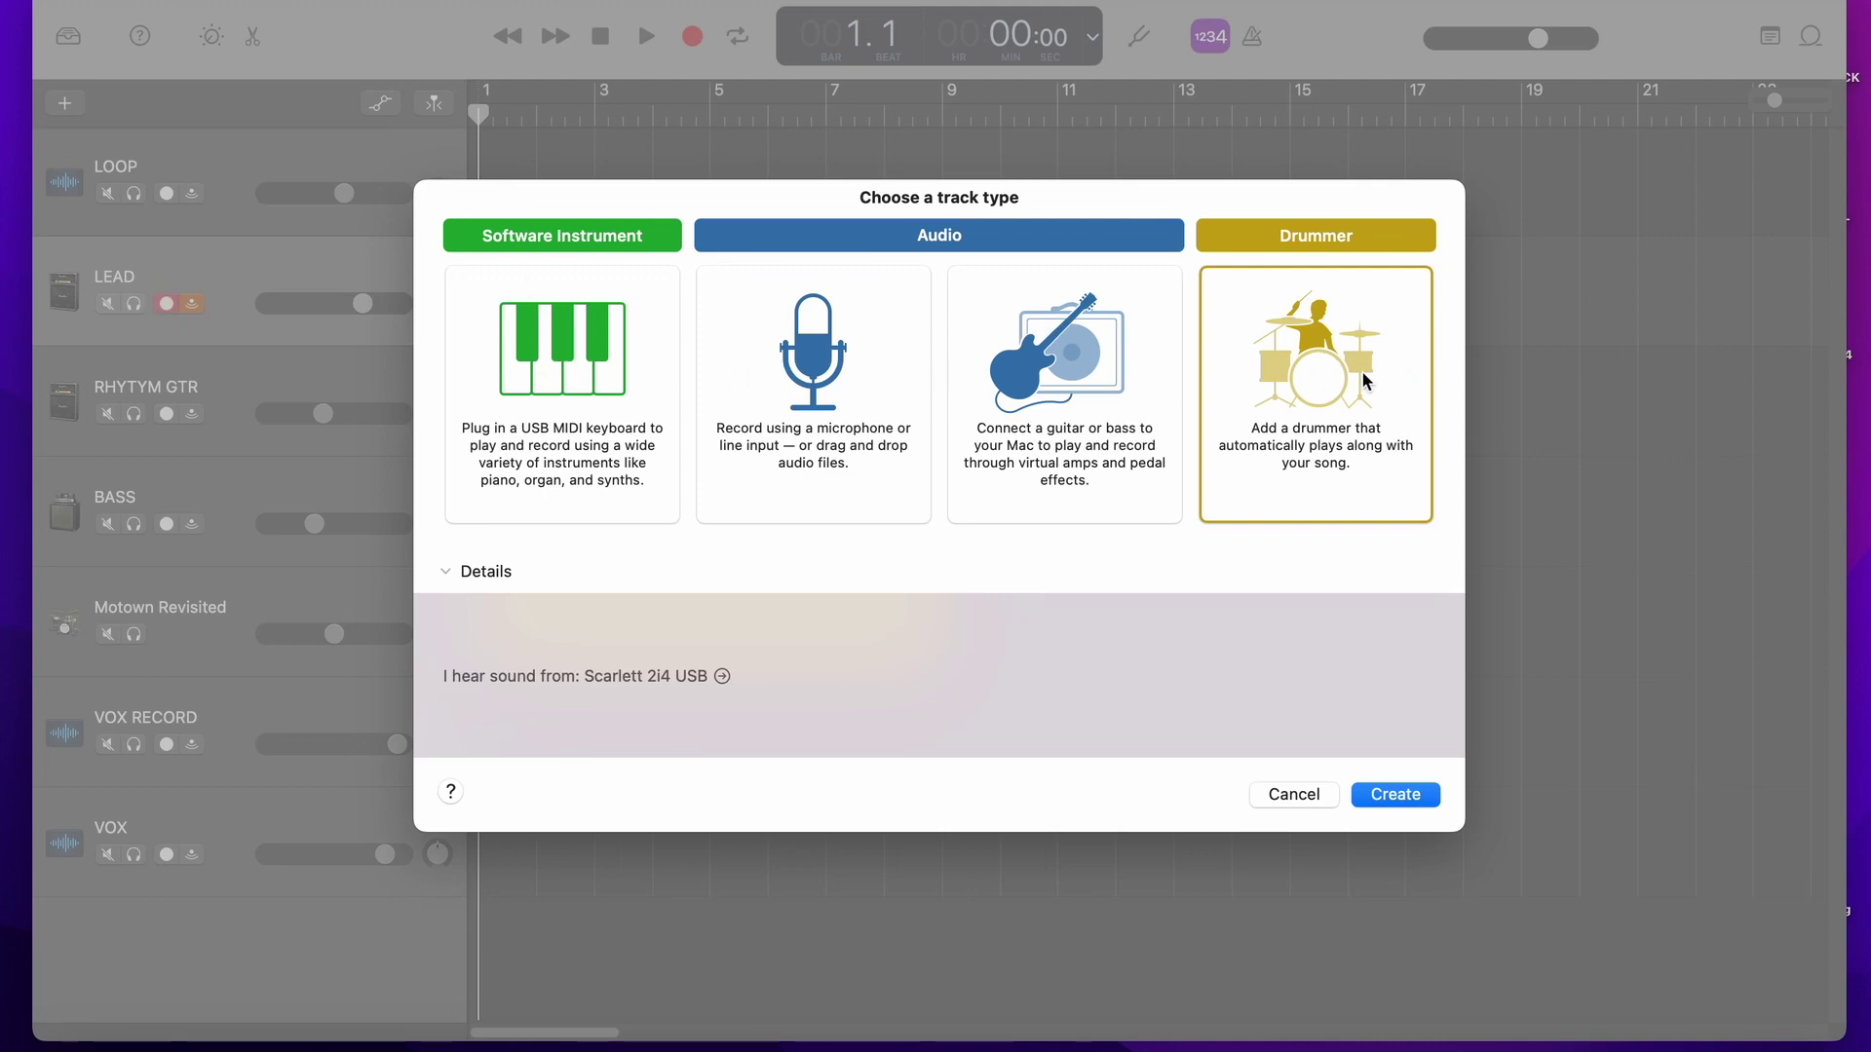
pyautogui.click(1061, 368)
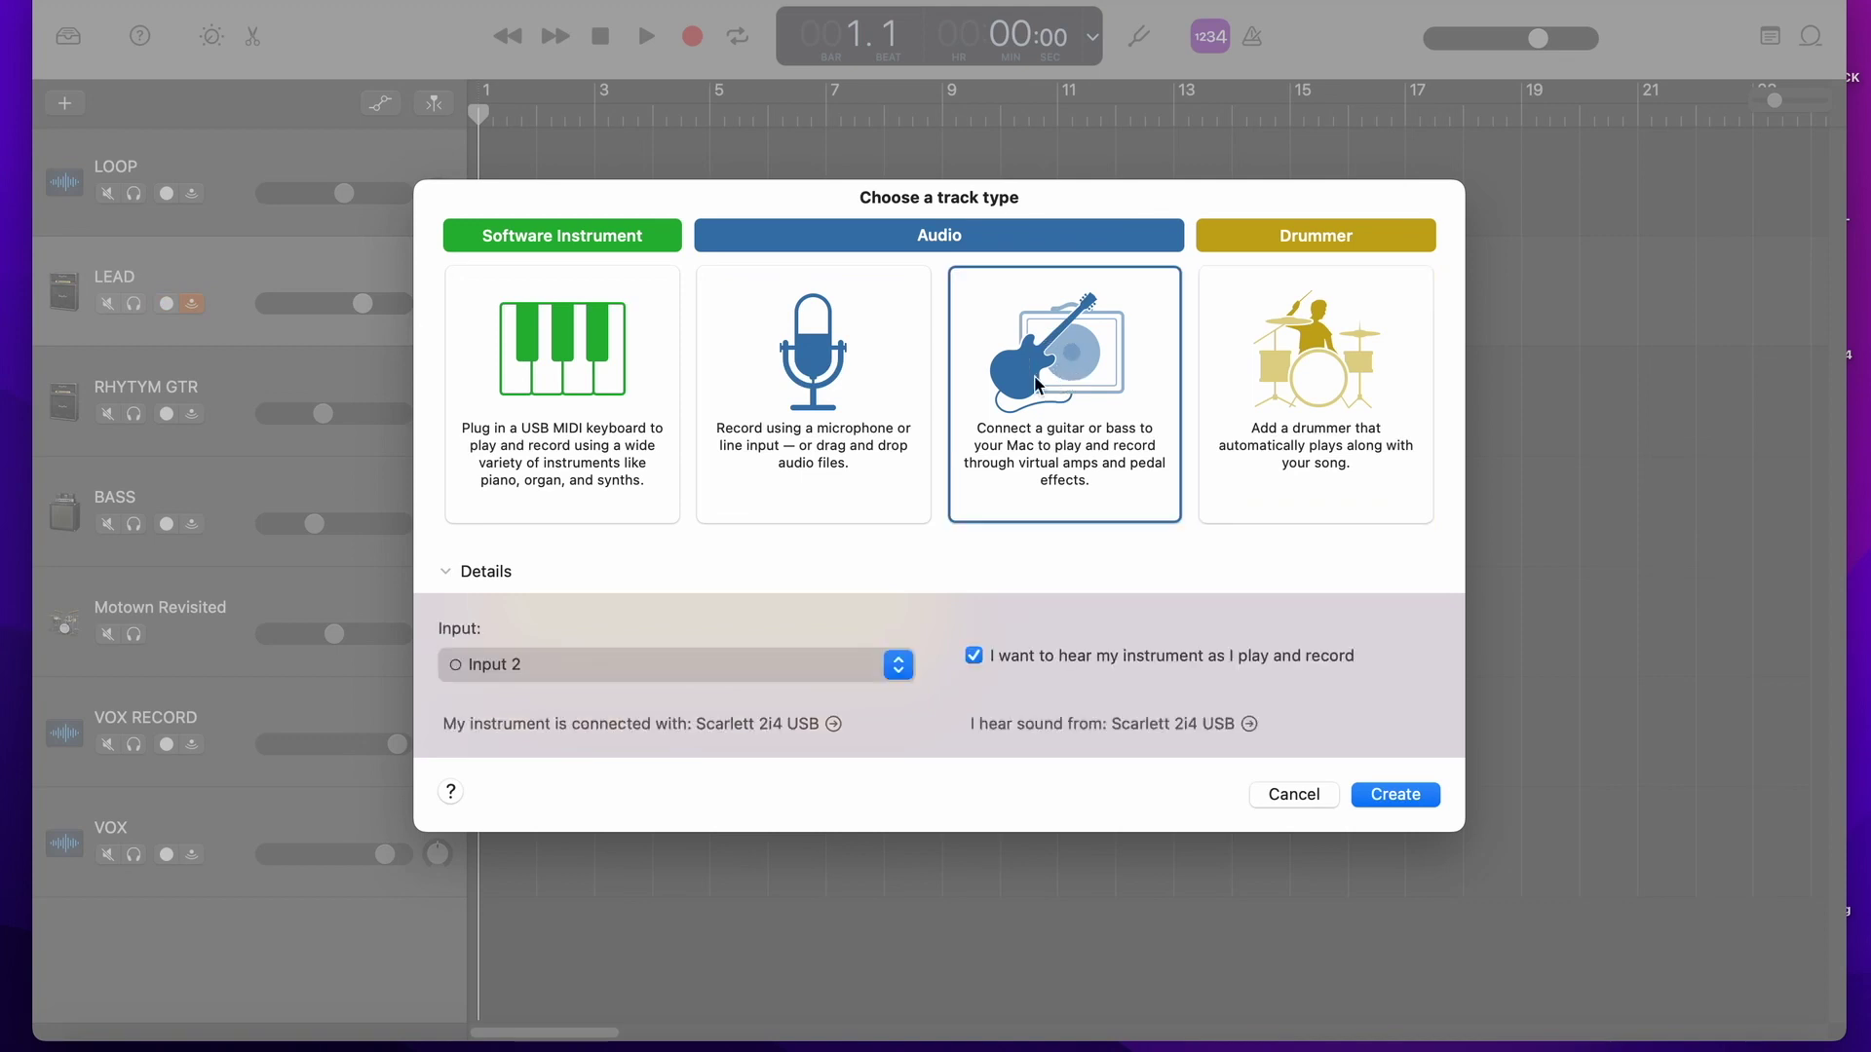
pyautogui.click(806, 367)
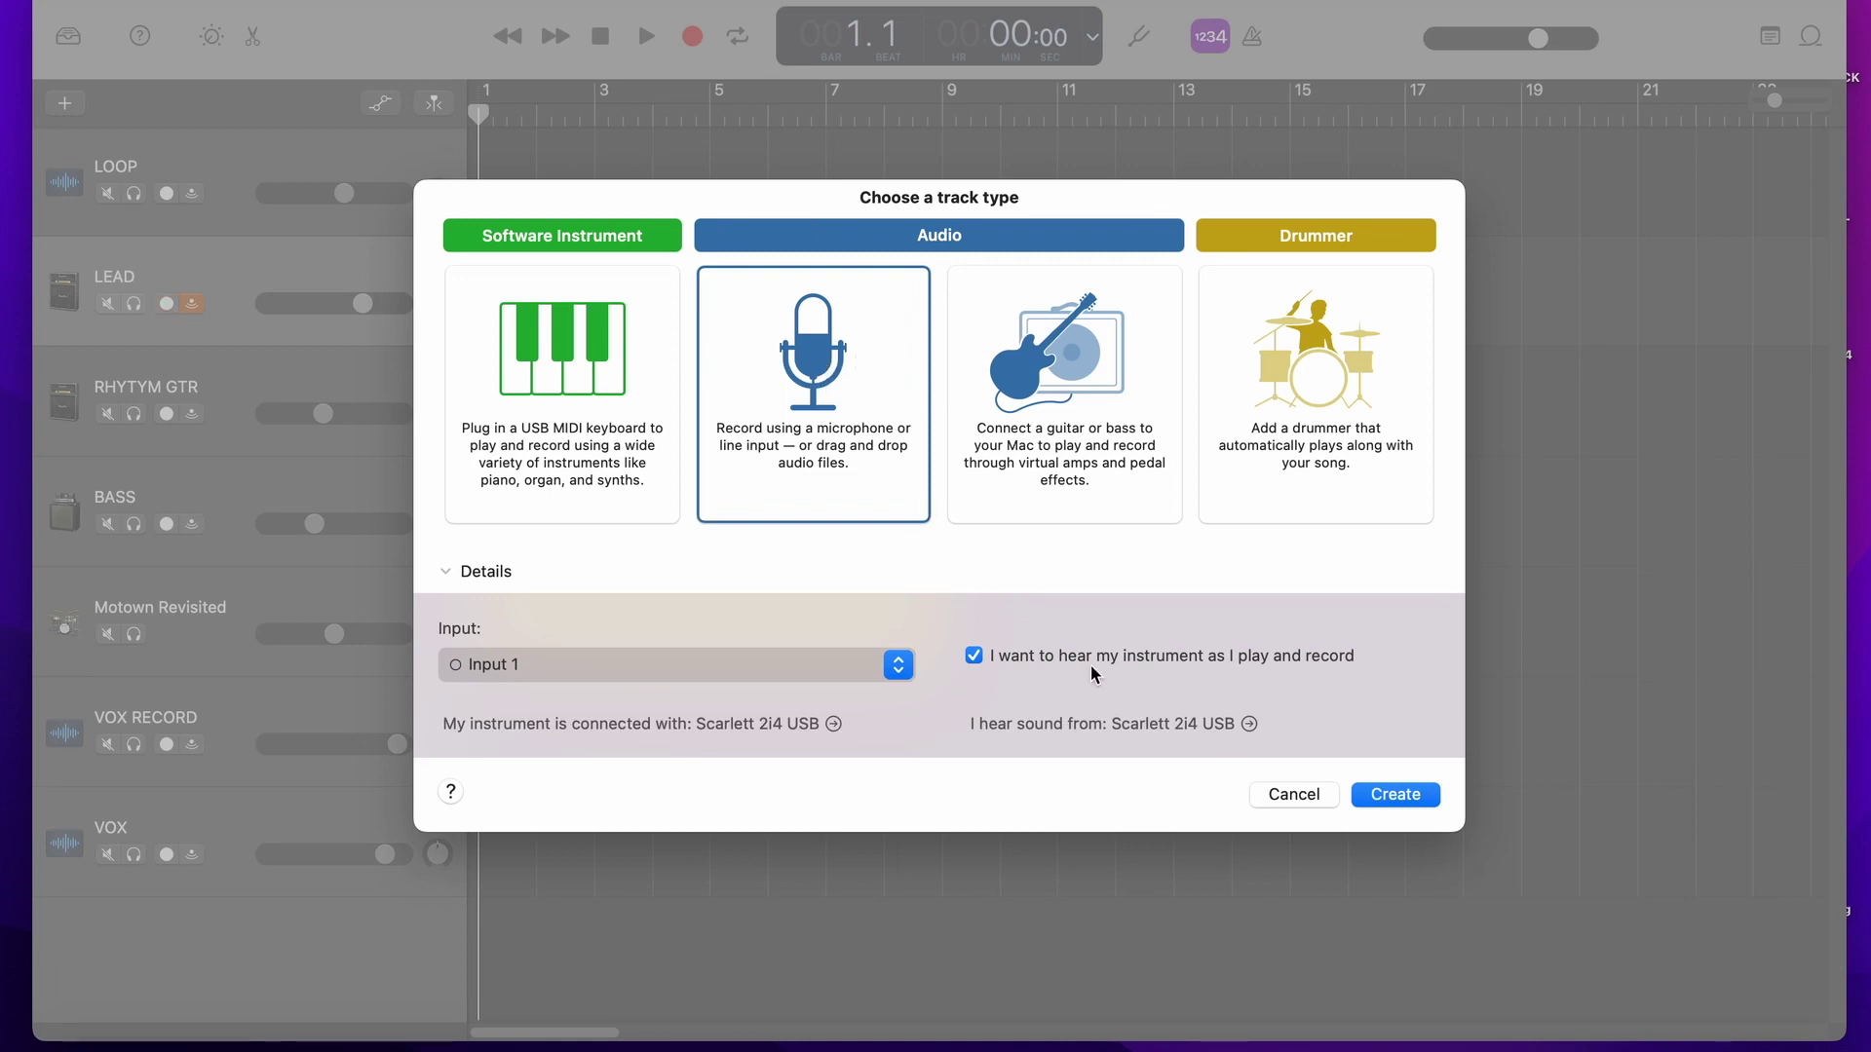
pyautogui.click(1294, 793)
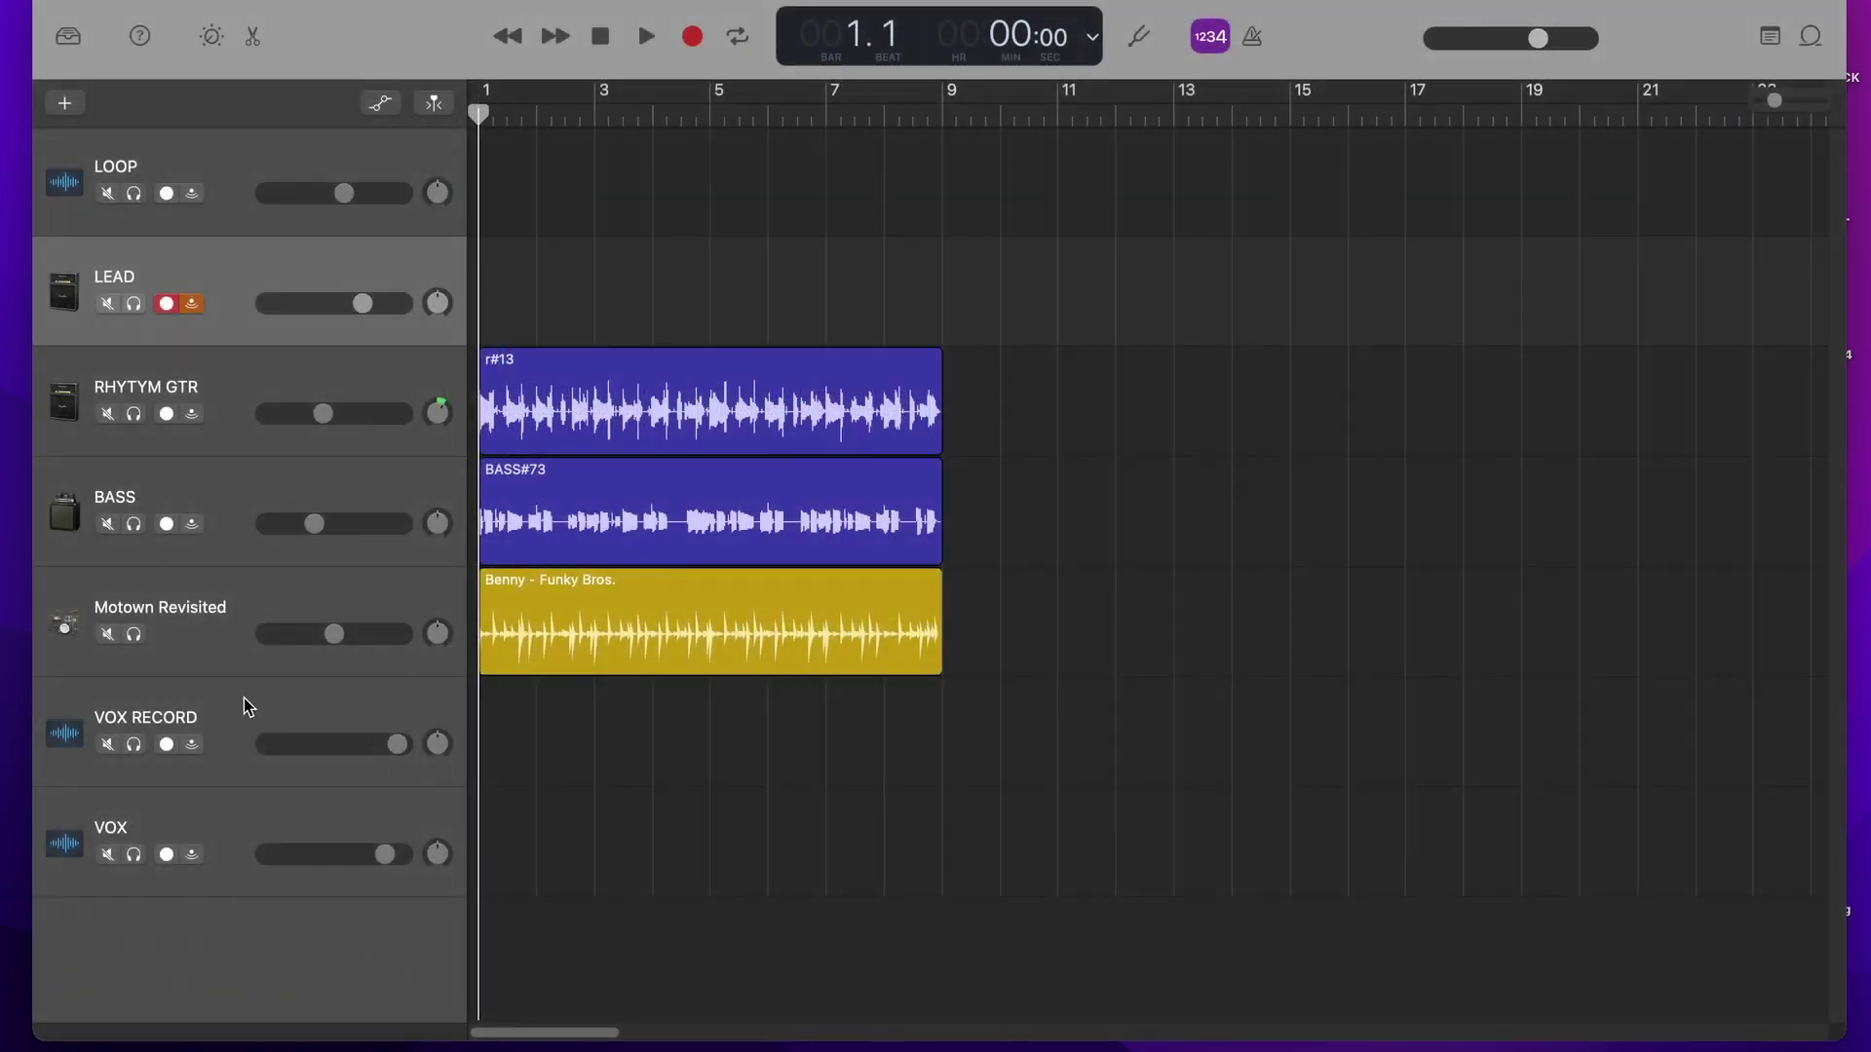
# Step: Mute the VOX RECORD and VOX tracks
pyautogui.click(109, 746)
pyautogui.click(108, 854)
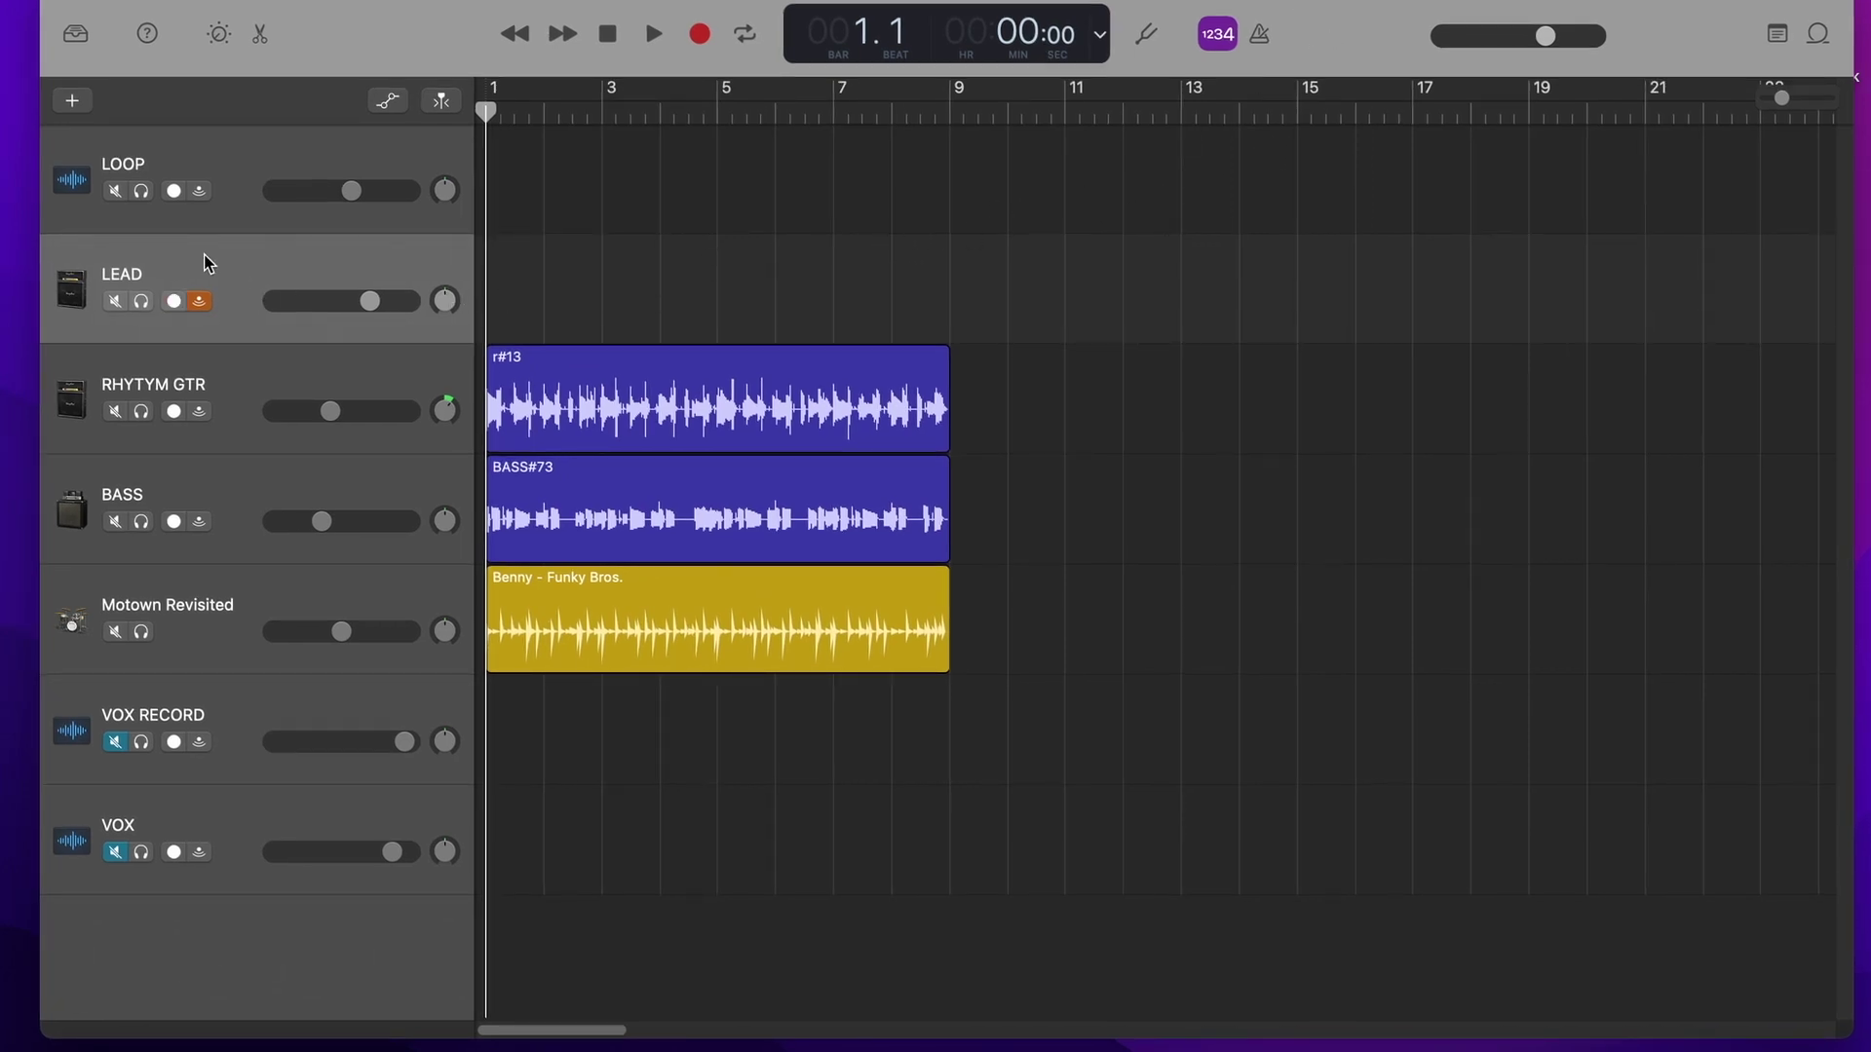
pyautogui.click(199, 301)
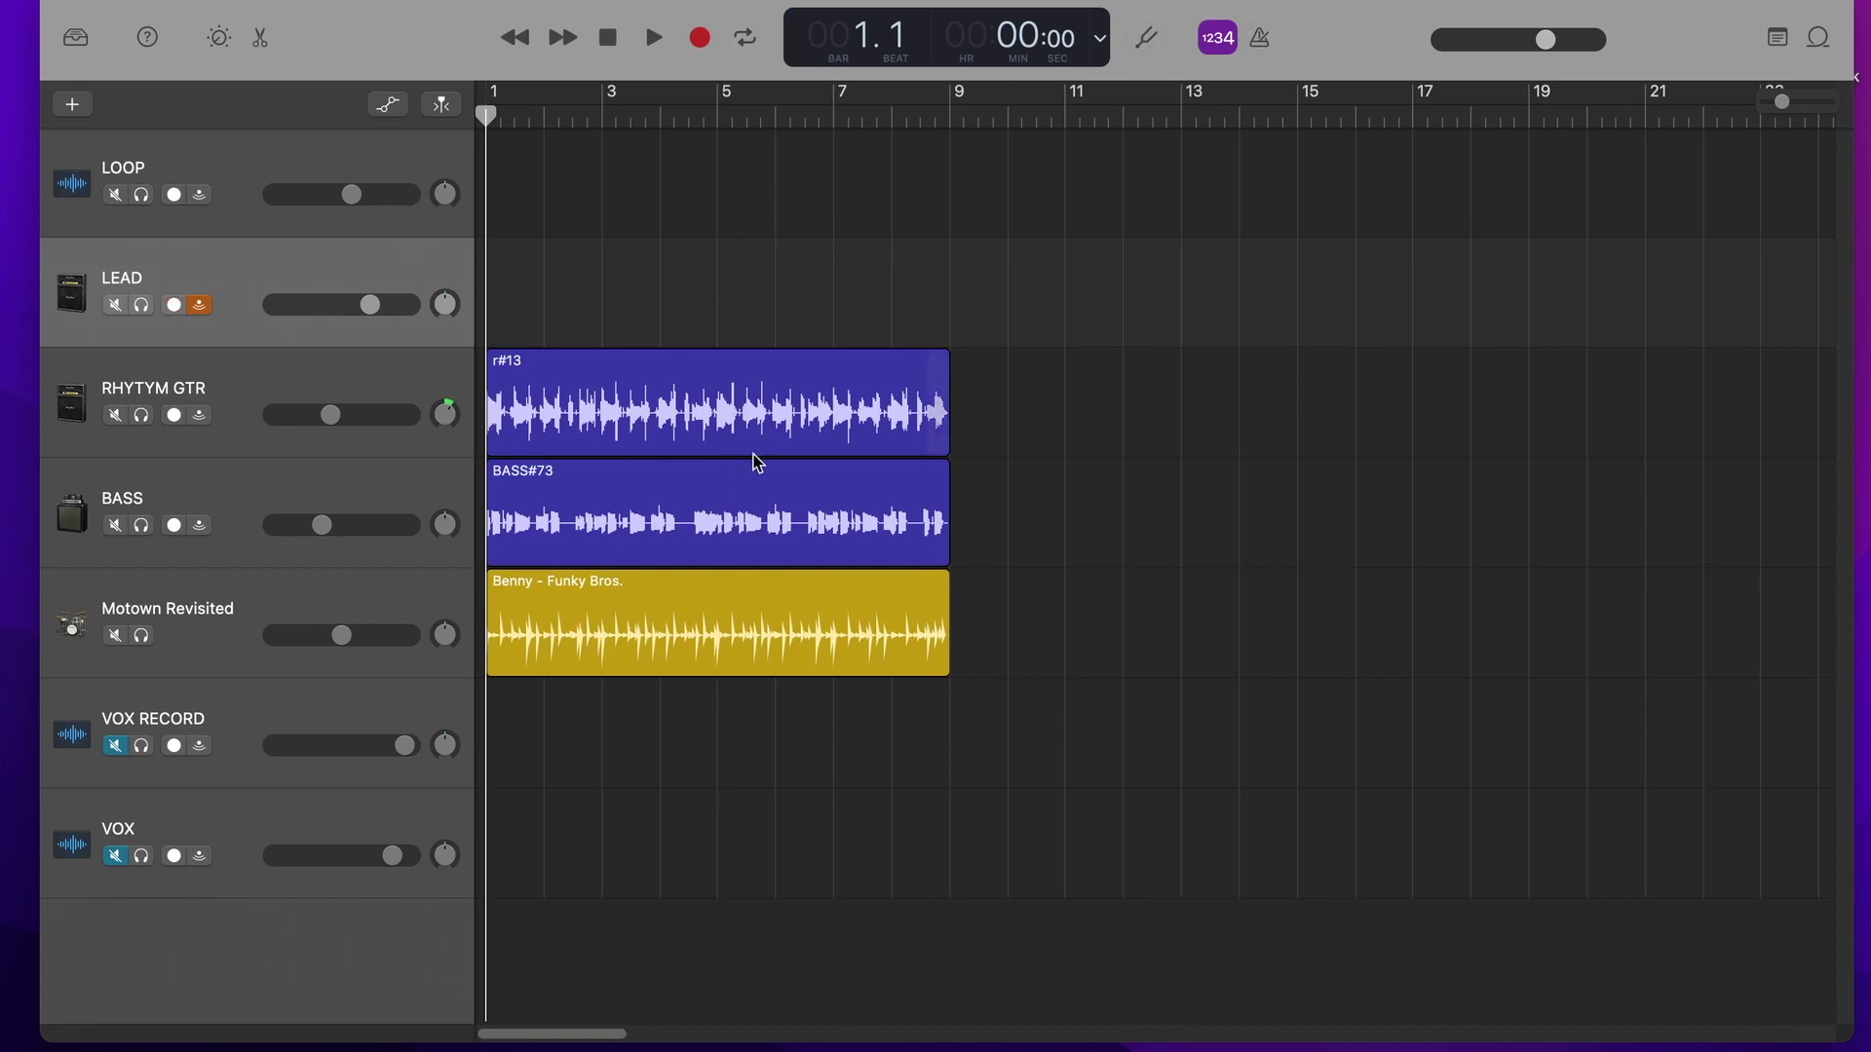
# Step: Move the rhythm guitar, bass and drum regions along the timeline to about bars 12 to 13, clearing the song's beginning
pyautogui.click(701, 372)
pyautogui.click(684, 367)
pyautogui.moveTo(684, 366); pyautogui.dragTo(1320, 367)
pyautogui.moveTo(848, 487); pyautogui.dragTo(1505, 490)
pyautogui.moveTo(802, 589); pyautogui.dragTo(1473, 622)
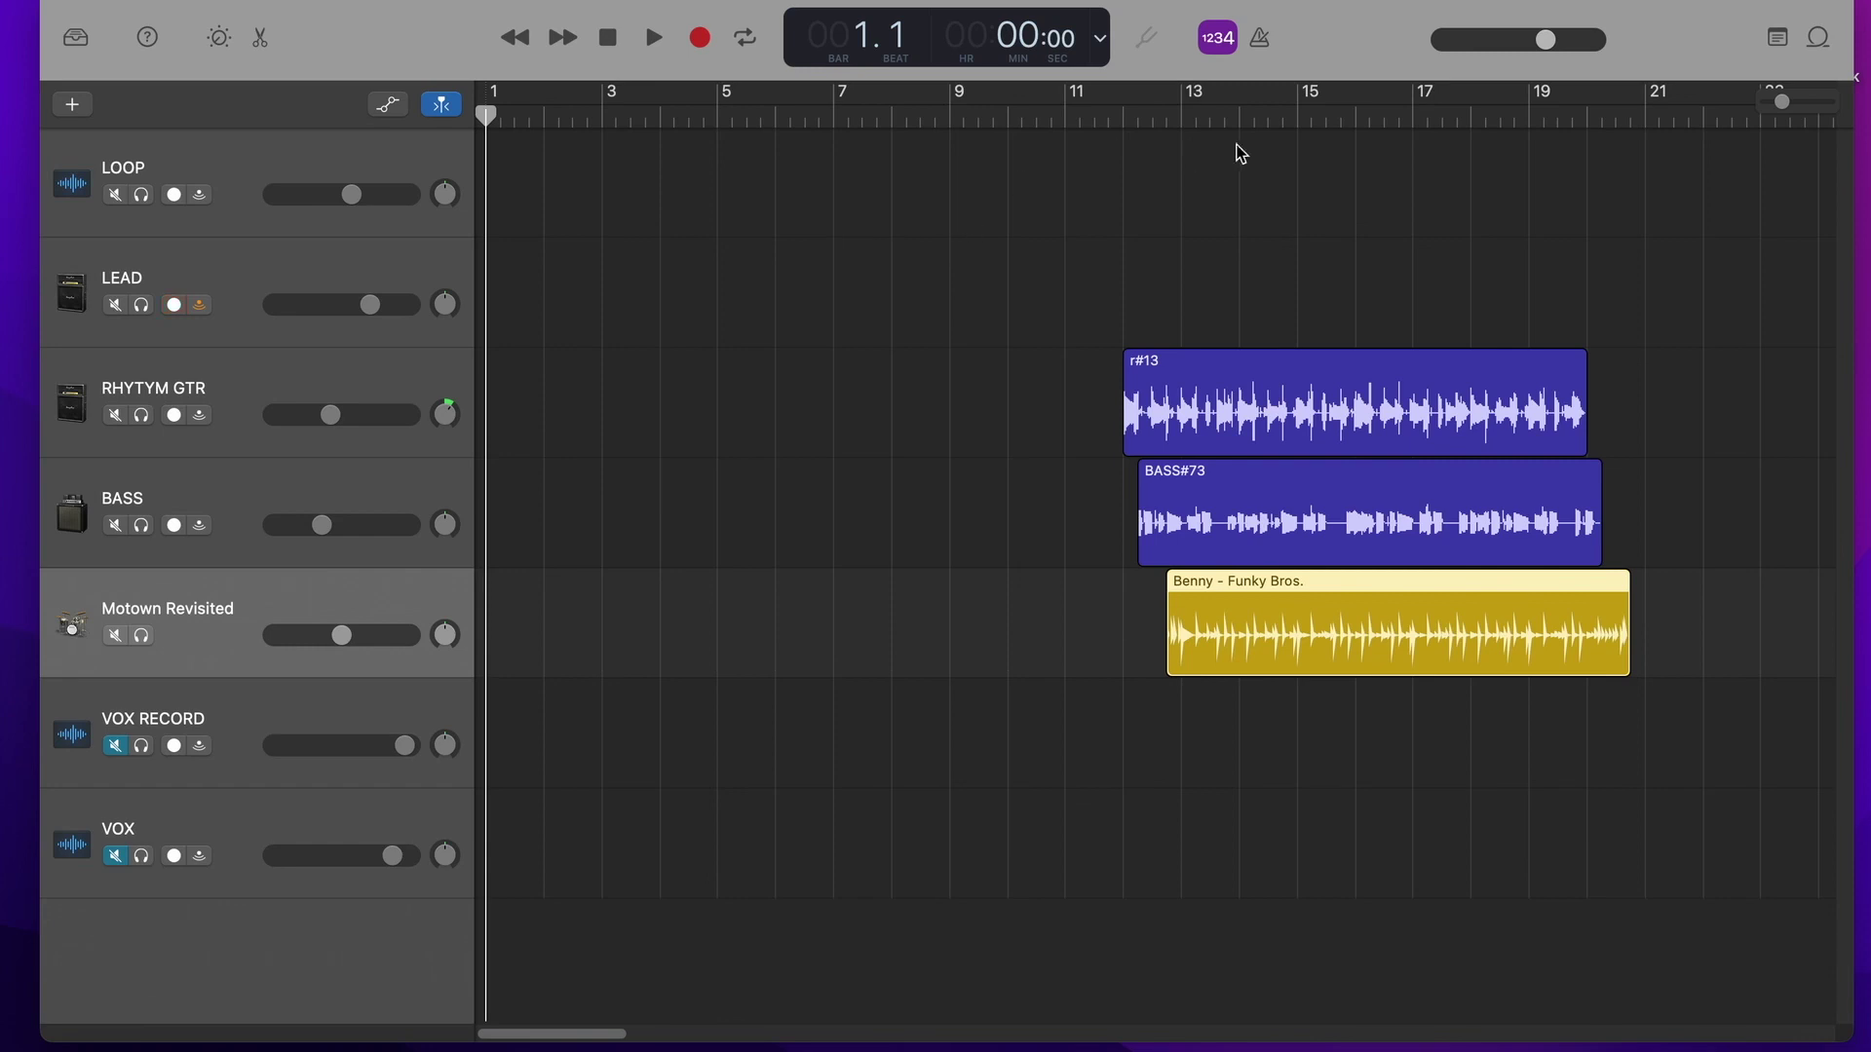
# Step: Turn on the metronome and set the transport display to Beats & Project
pyautogui.click(1261, 41)
pyautogui.click(1099, 39)
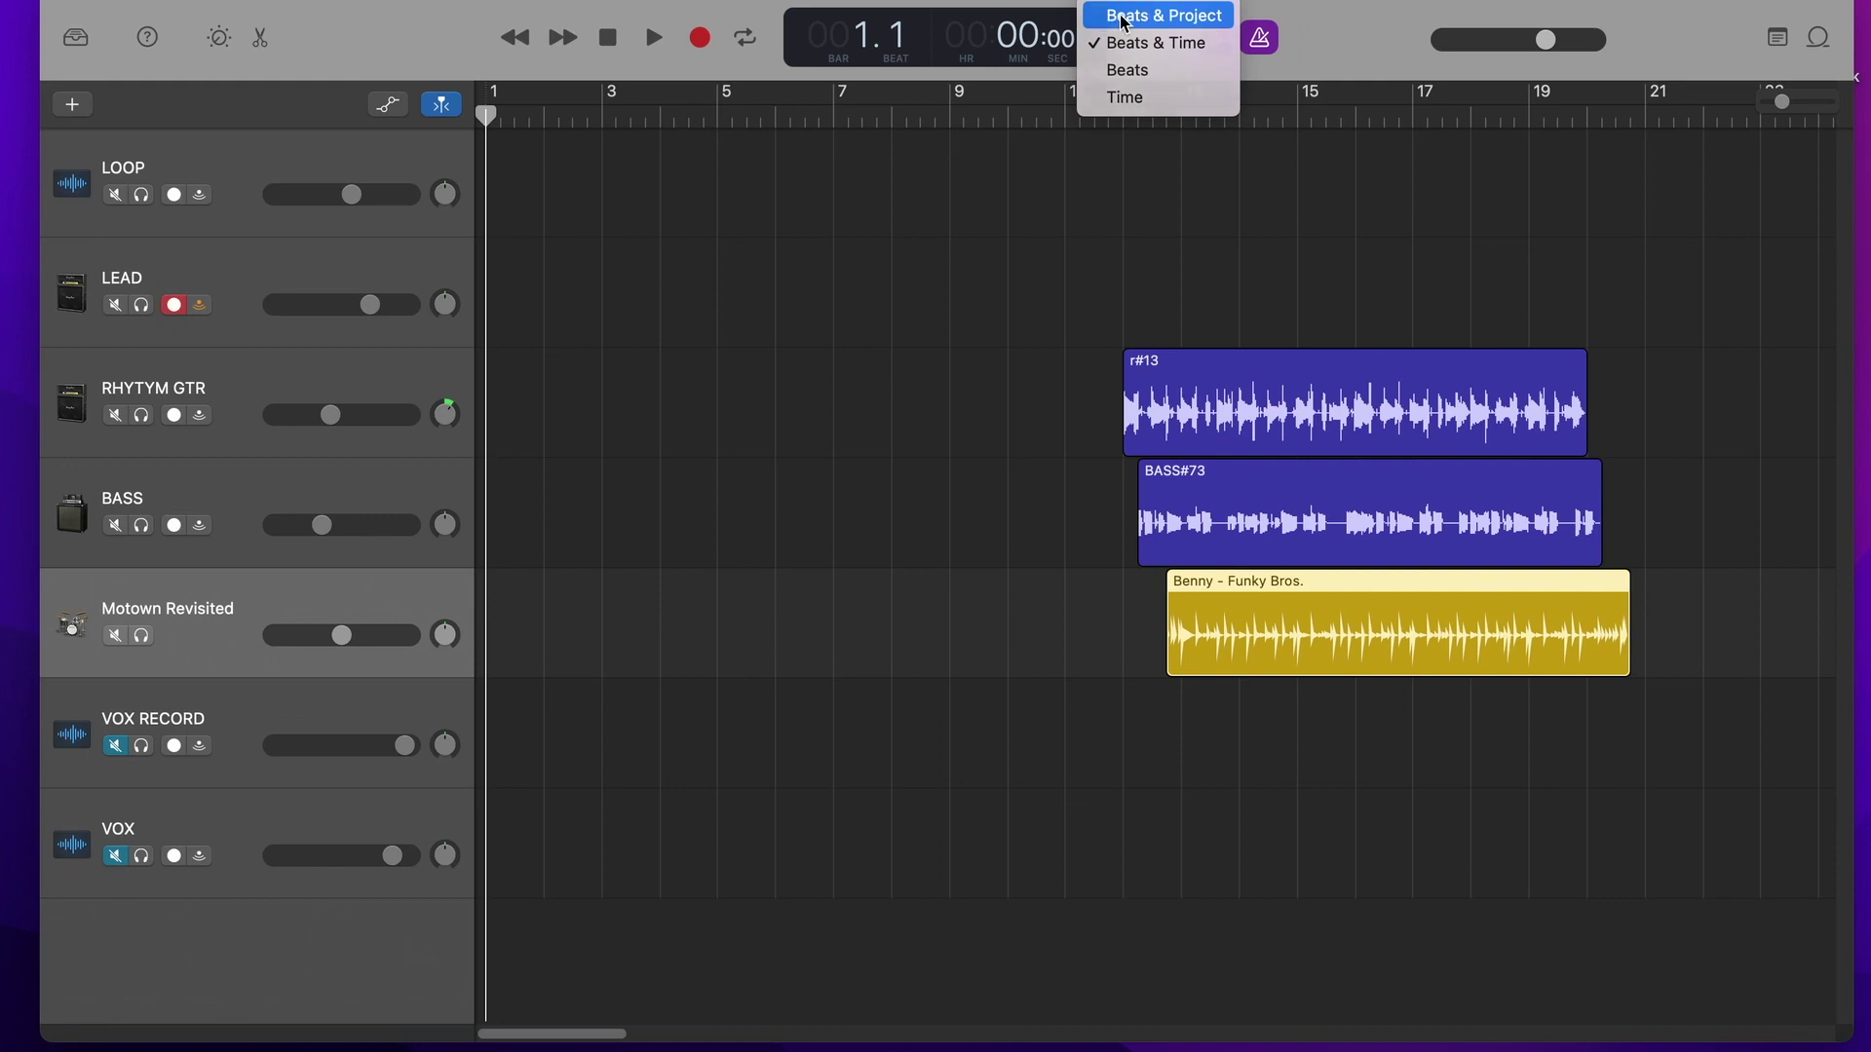
pyautogui.click(1126, 16)
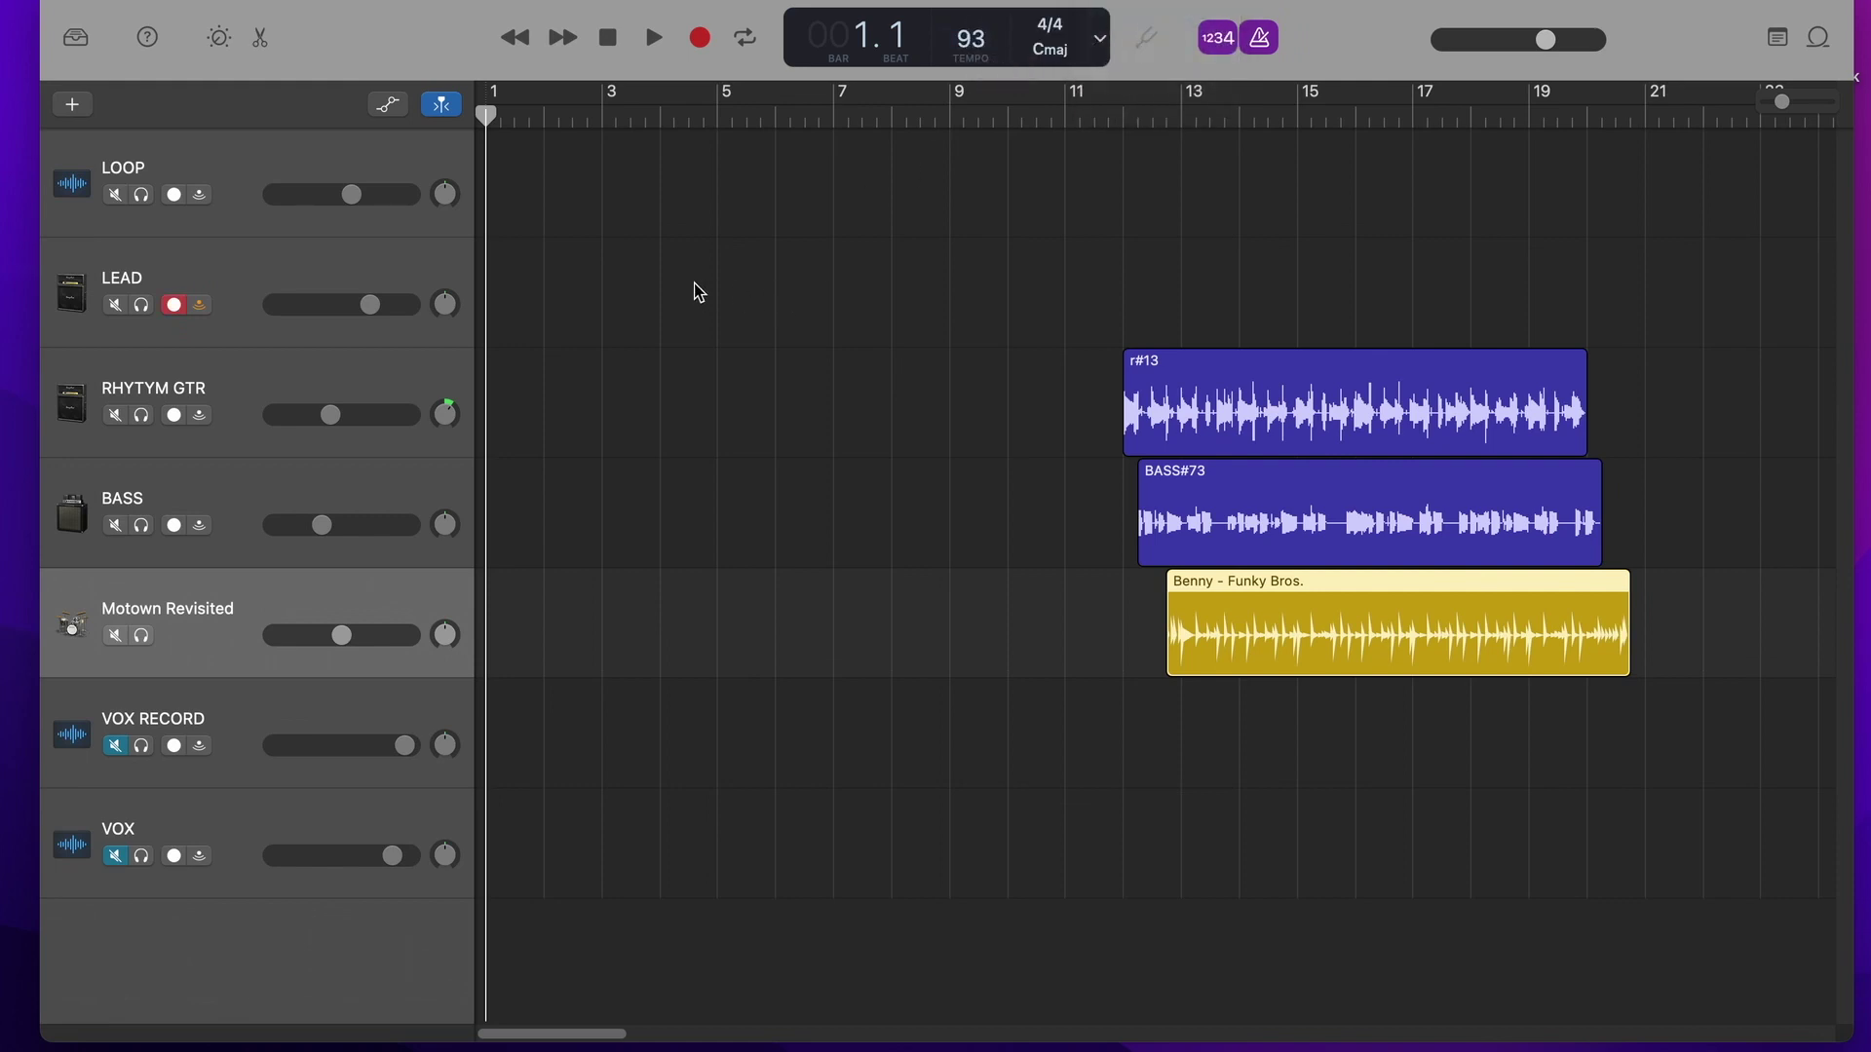
# Step: Play the metronome click while opening the RHYTYM GTR track's amp controls, and view its input choices before returning to the song start
pyautogui.press('space')
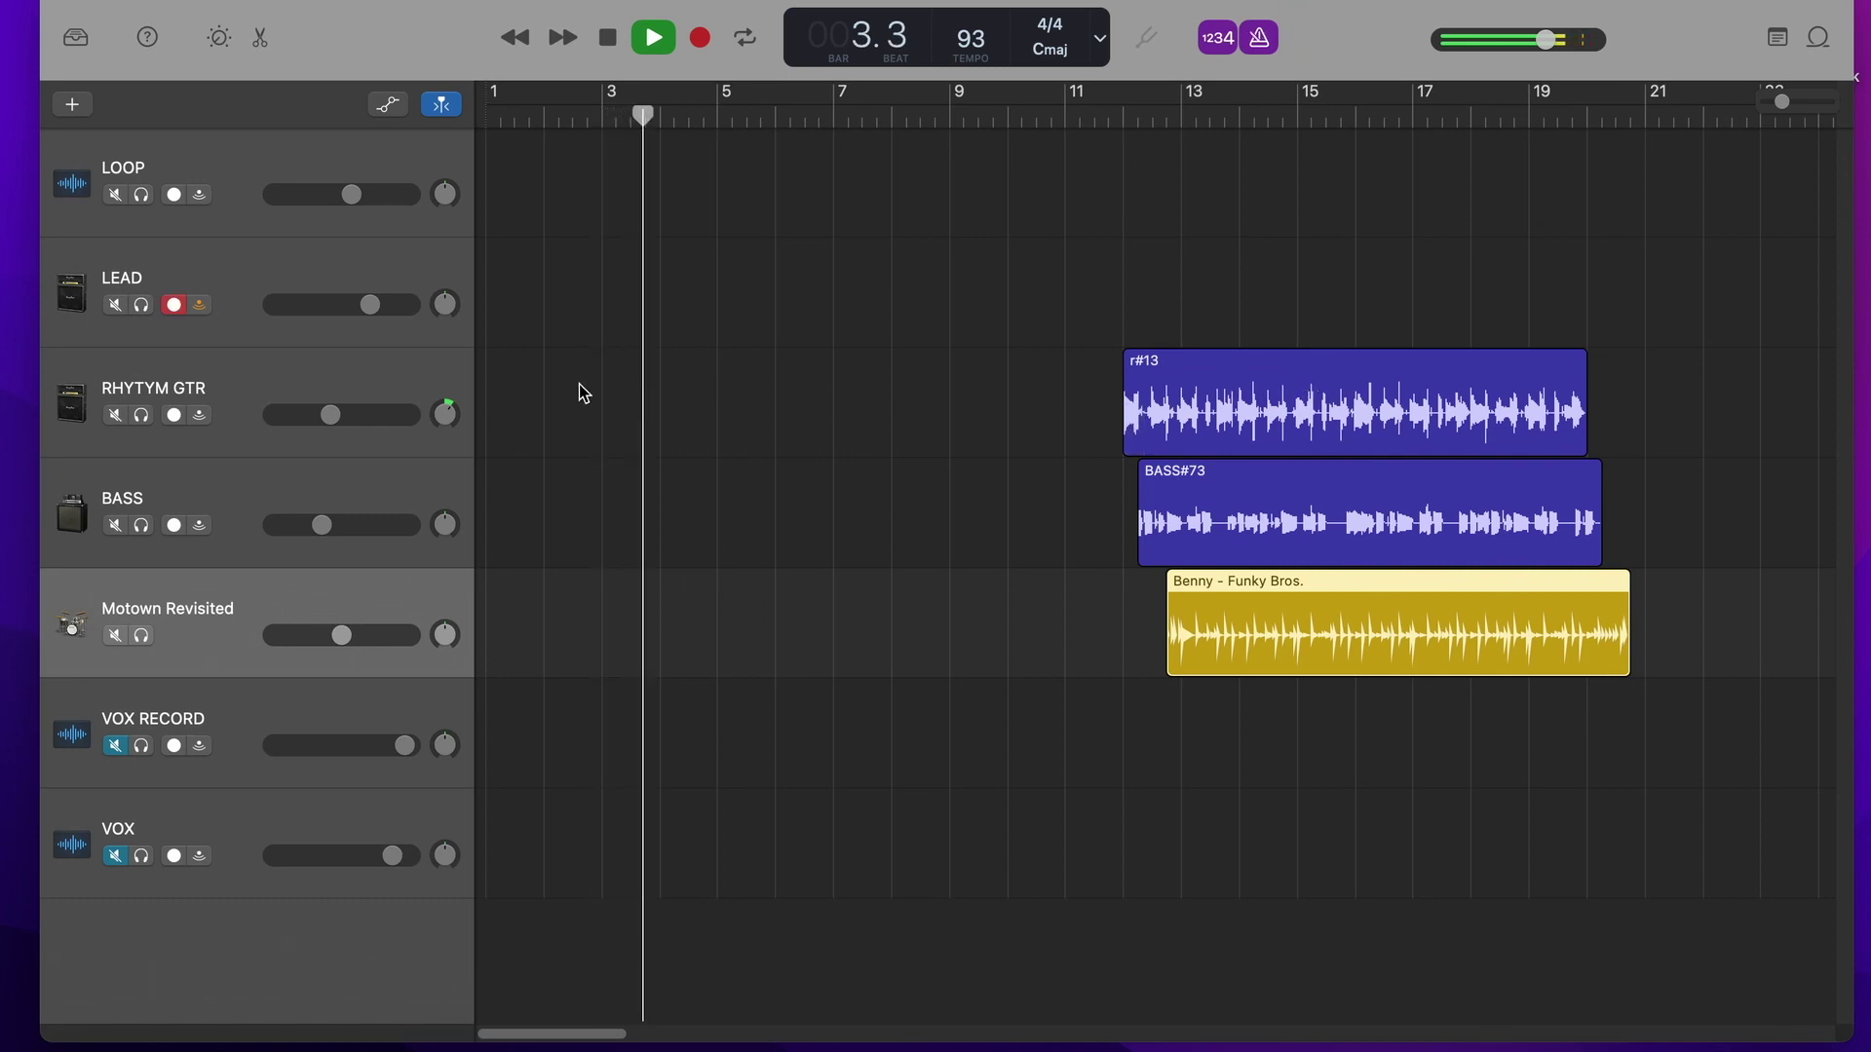
pyautogui.click(259, 380)
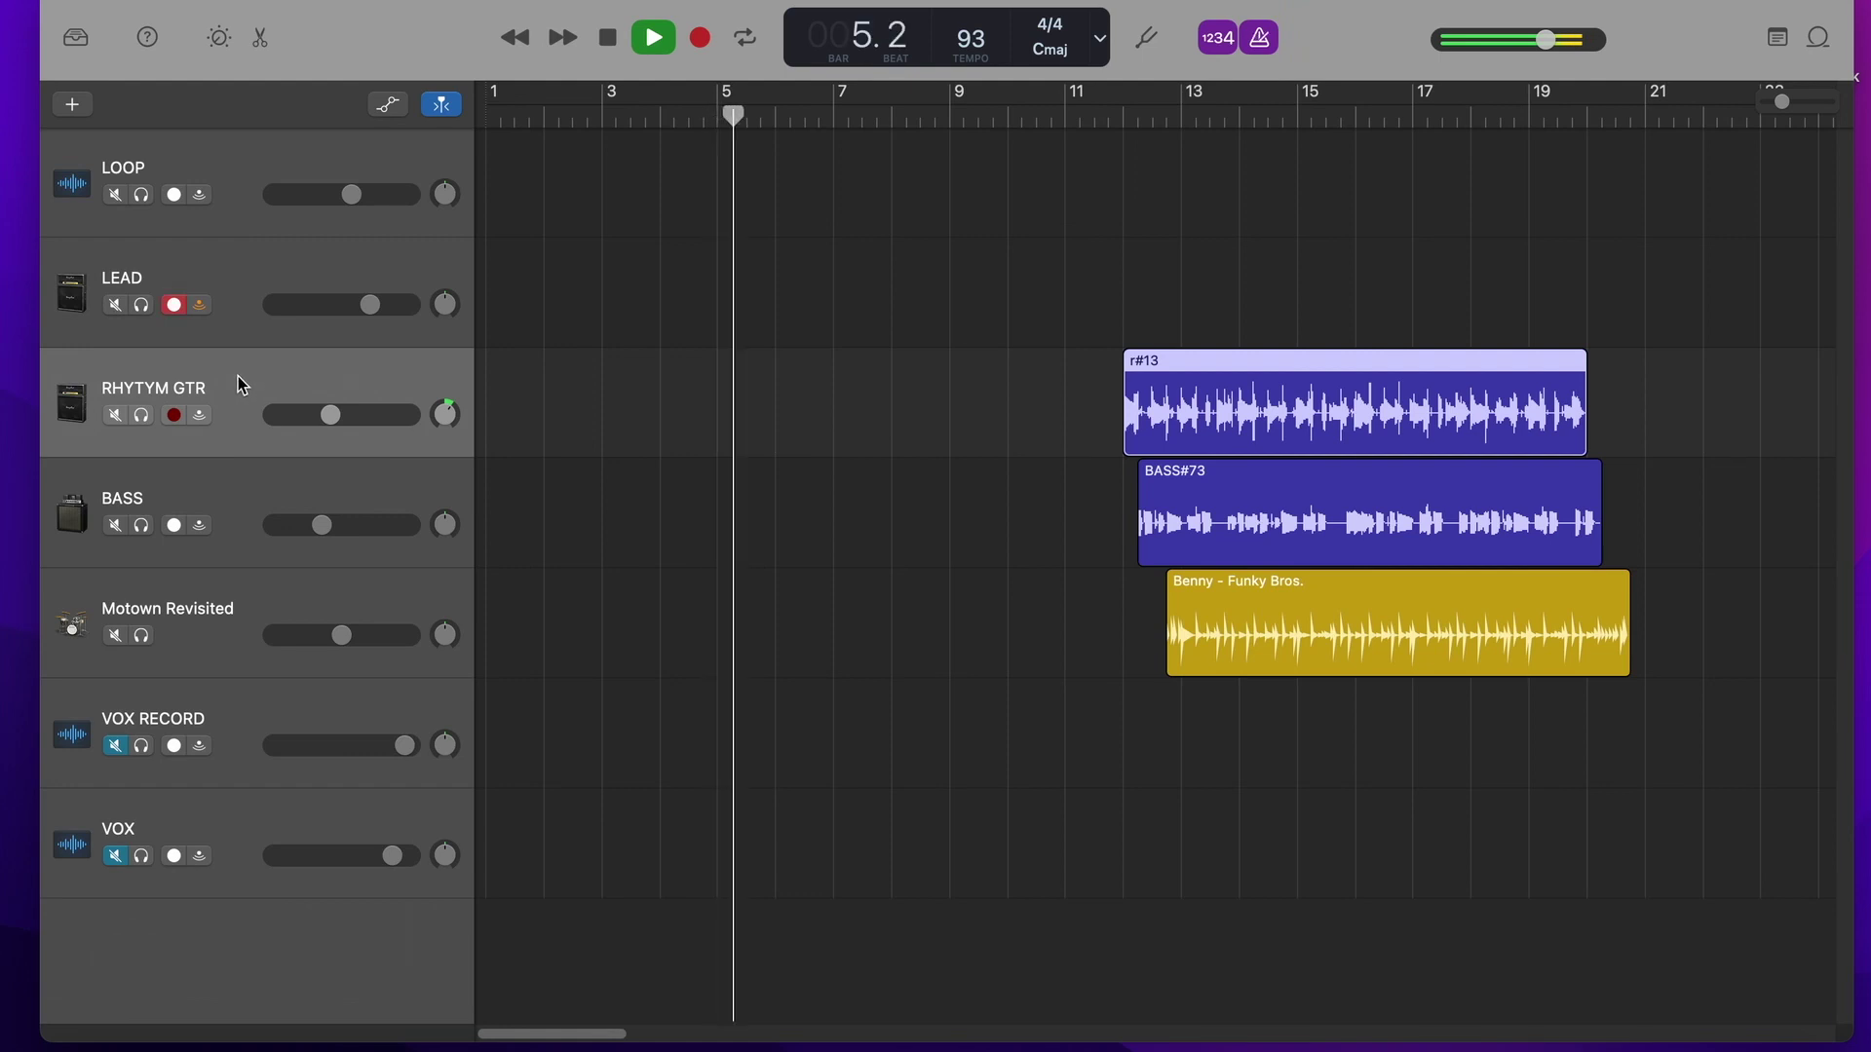
pyautogui.press('b')
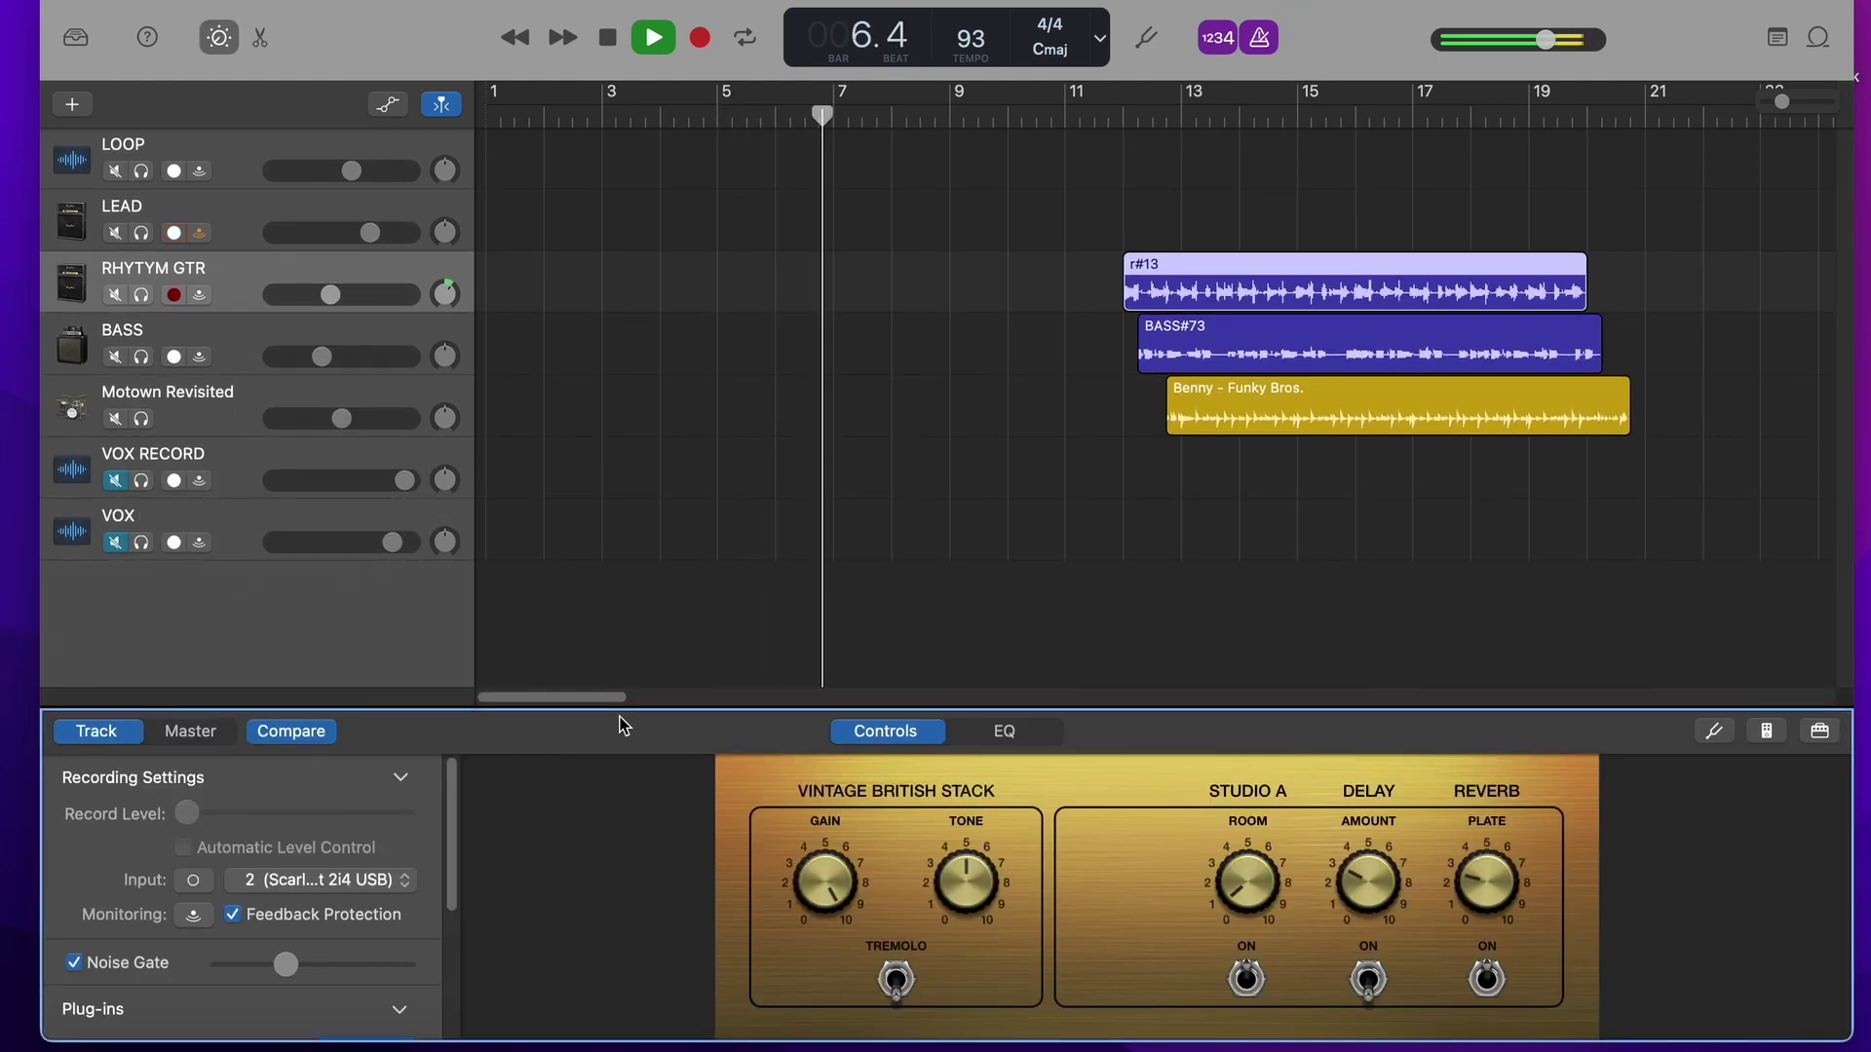
pyautogui.press('space')
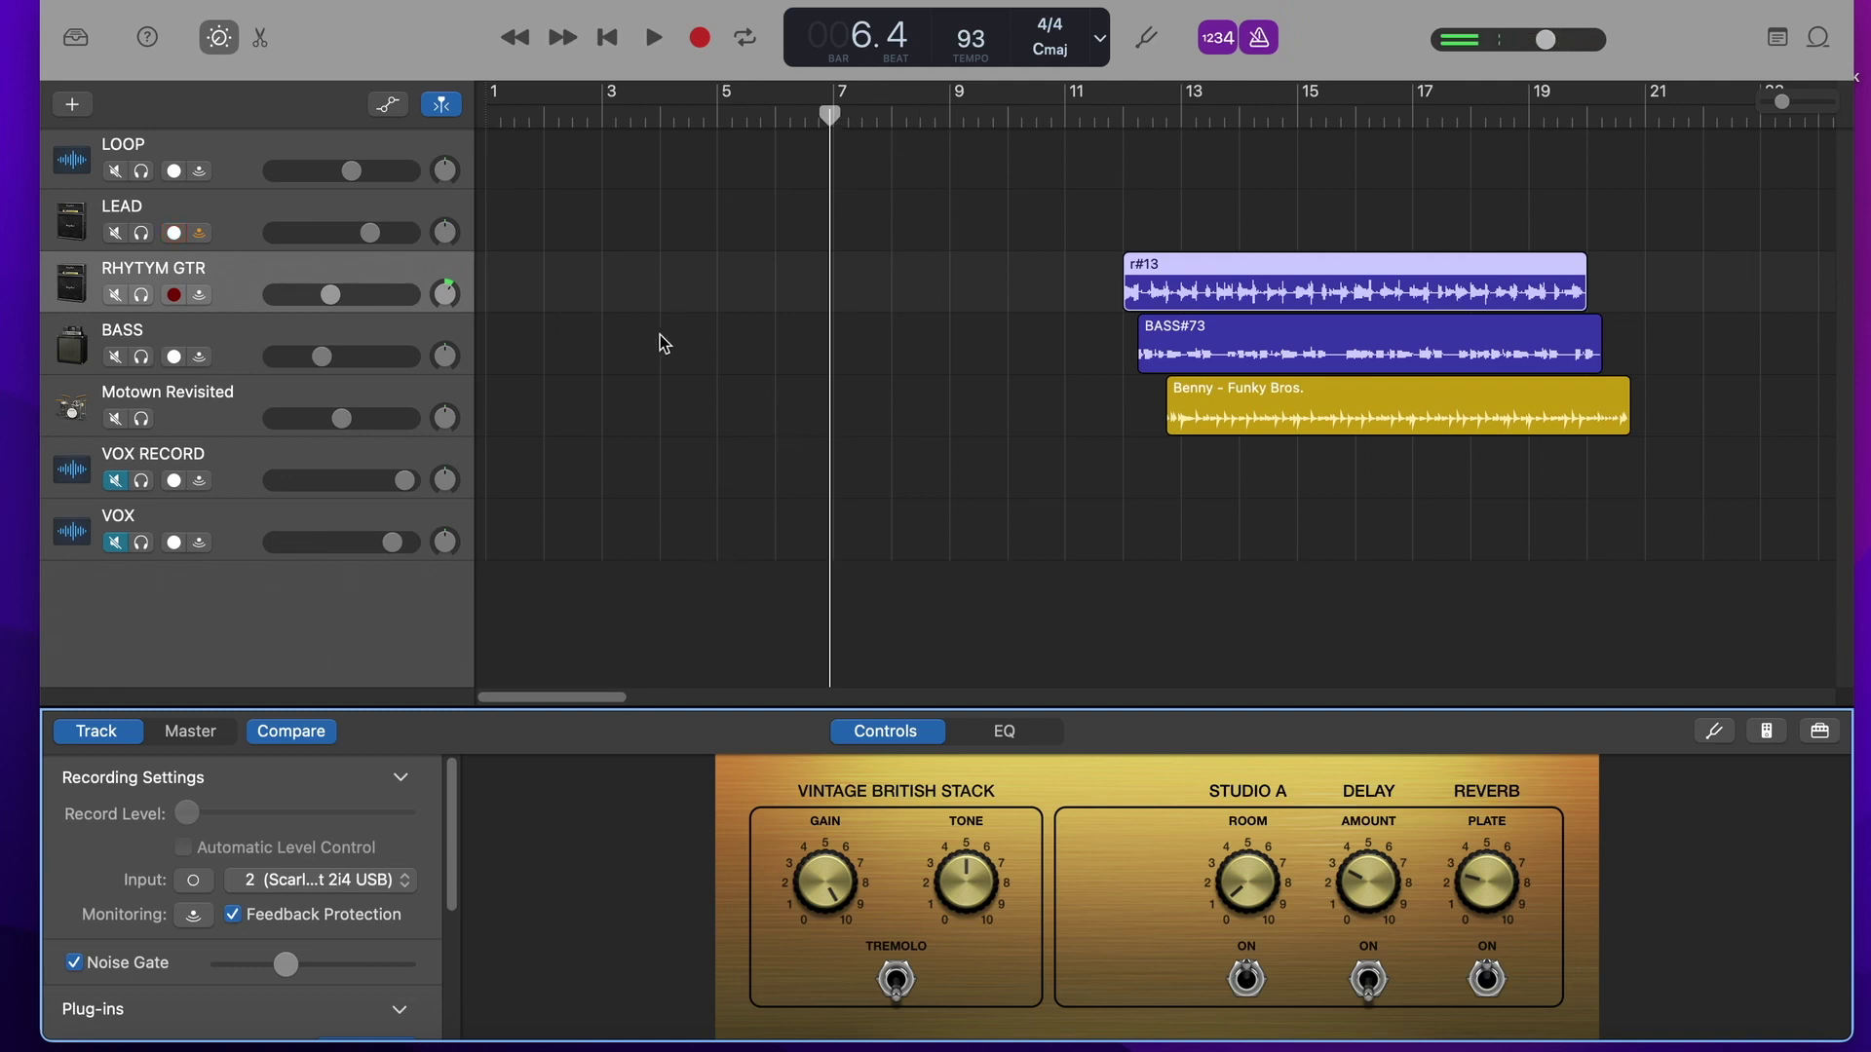
pyautogui.click(318, 882)
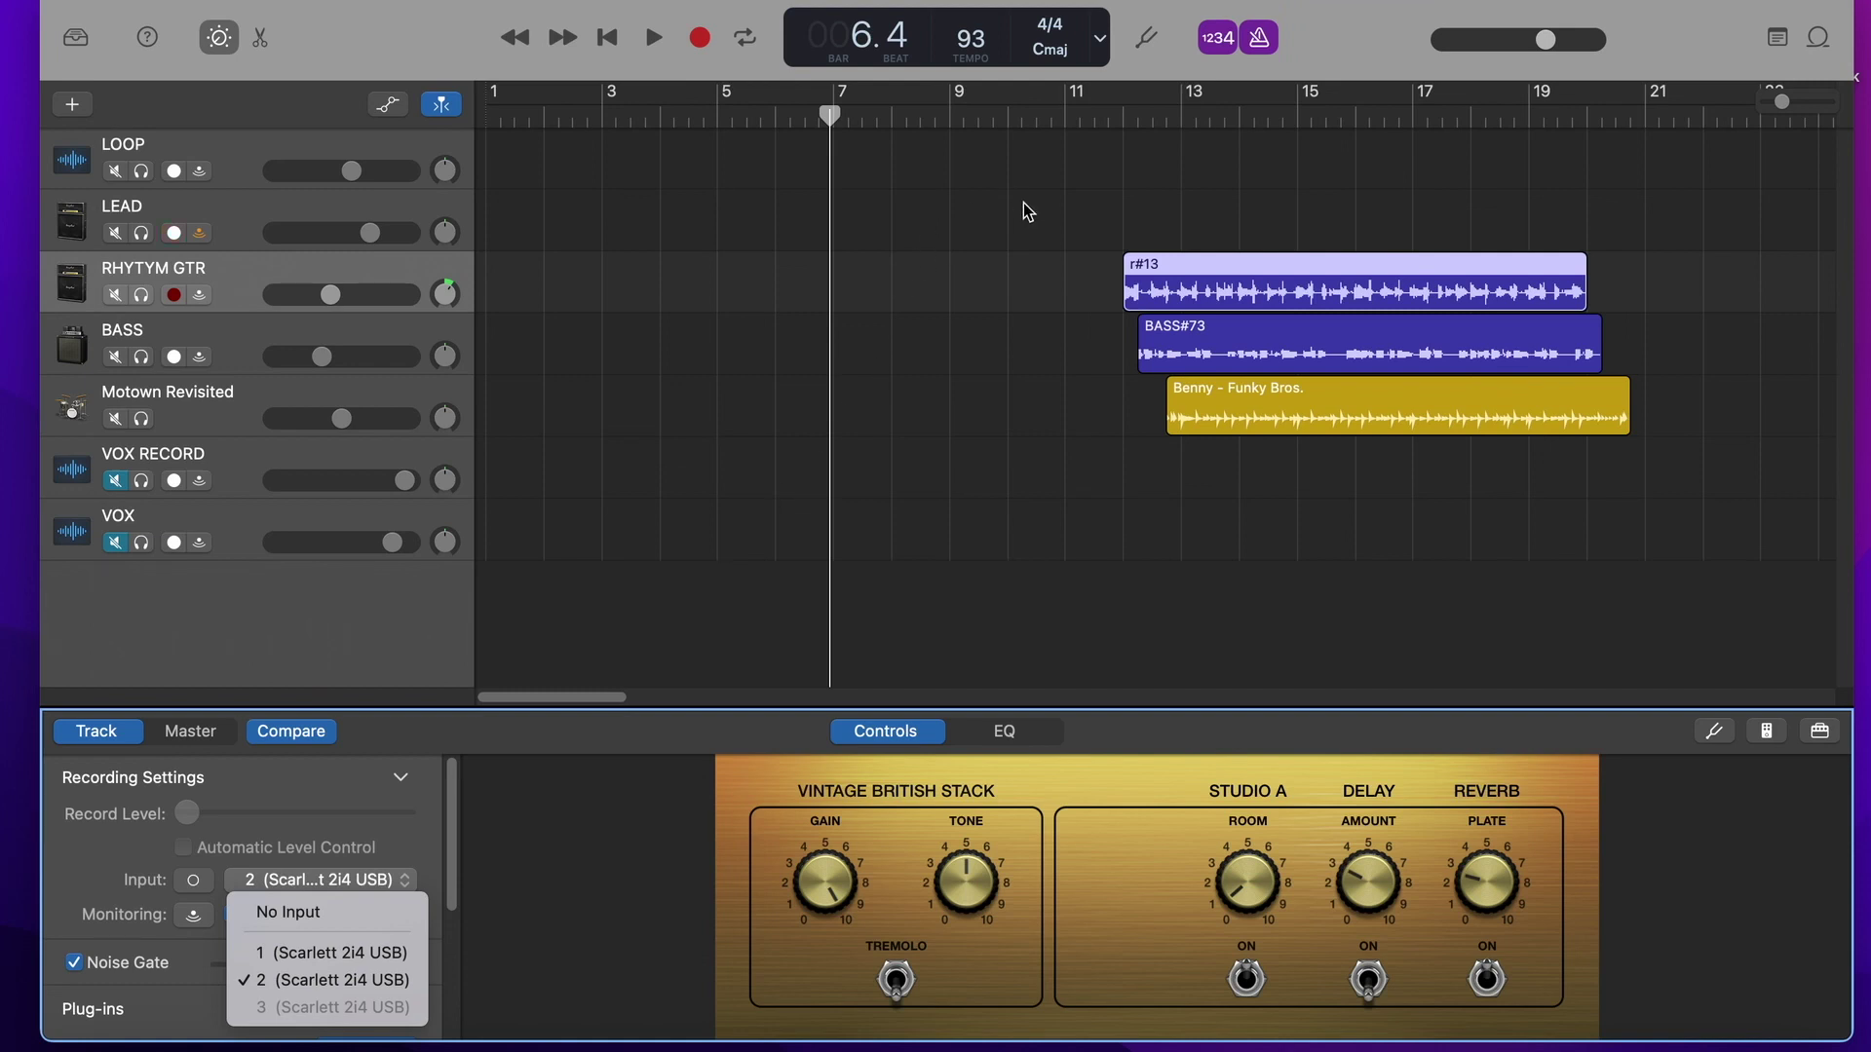
pyautogui.click(1048, 211)
pyautogui.press('Return')
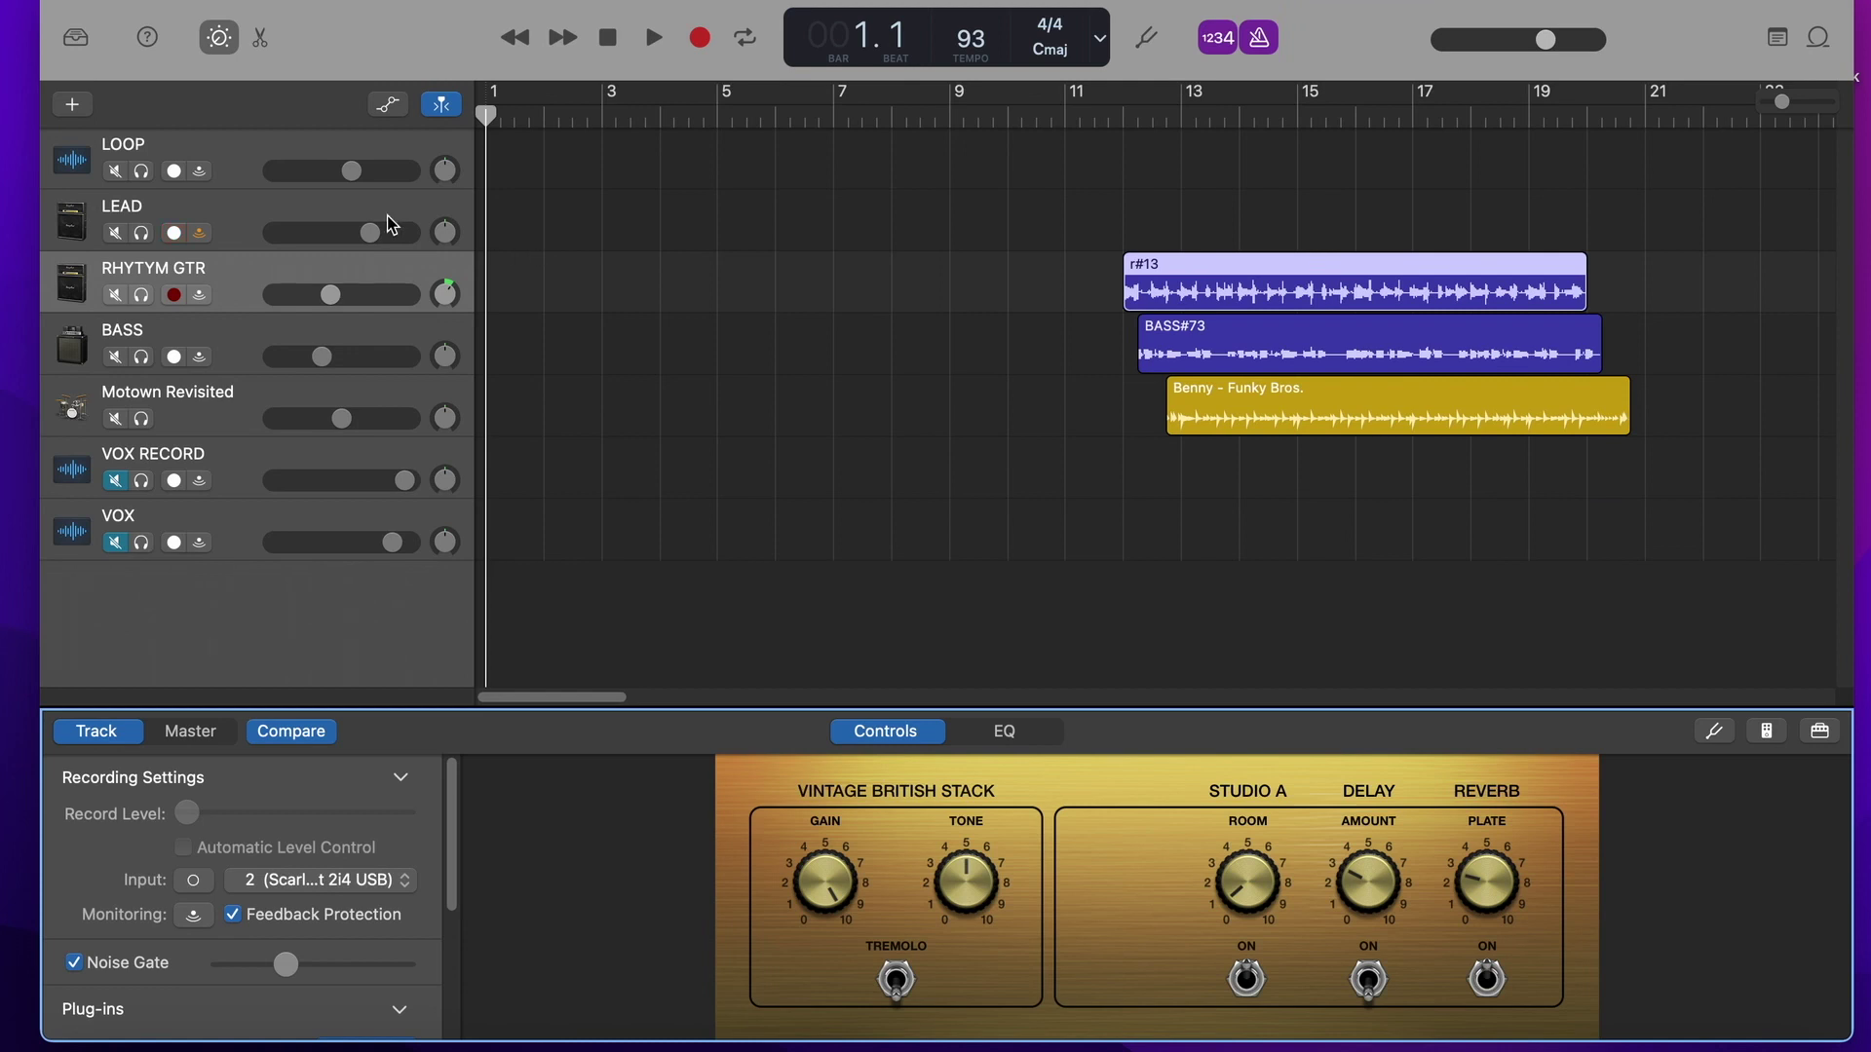
# Step: Move the rhythm guitar region r#13 to bar 1 and lower its track volume slightly during playback
pyautogui.moveTo(1209, 269); pyautogui.dragTo(569, 271)
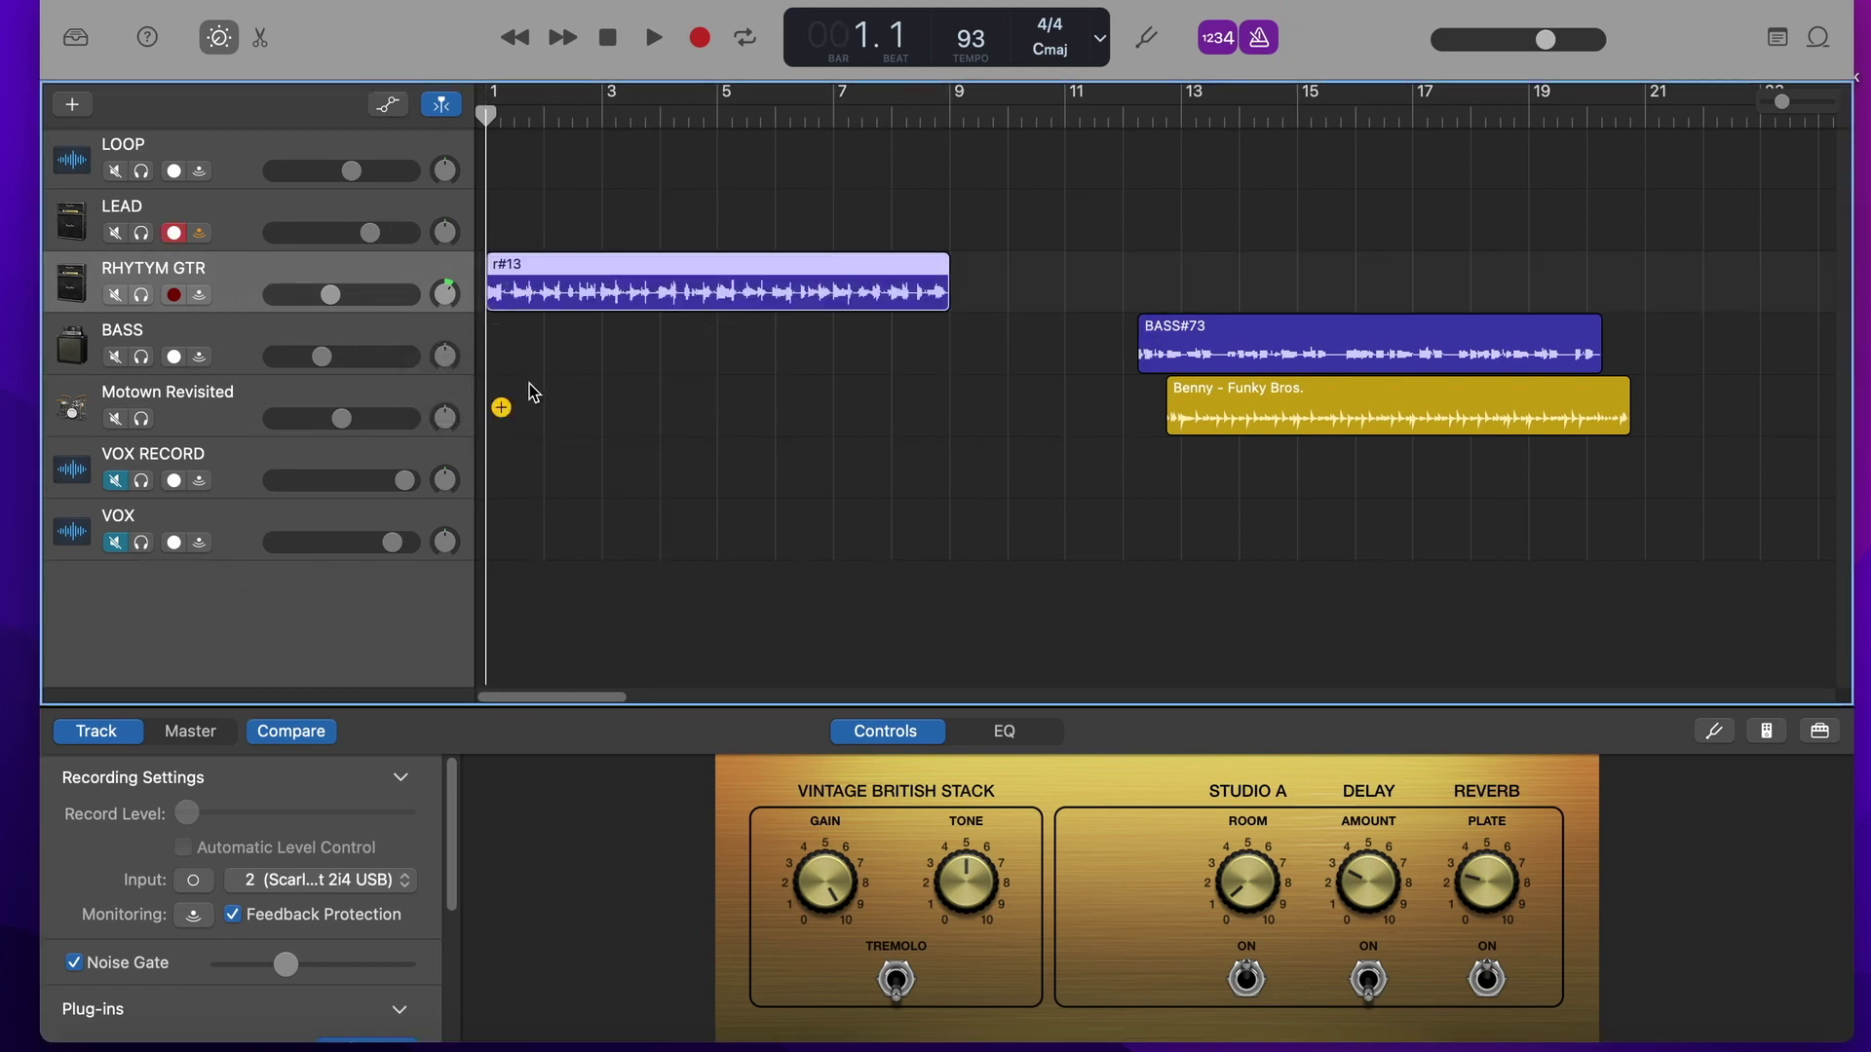
pyautogui.press('space')
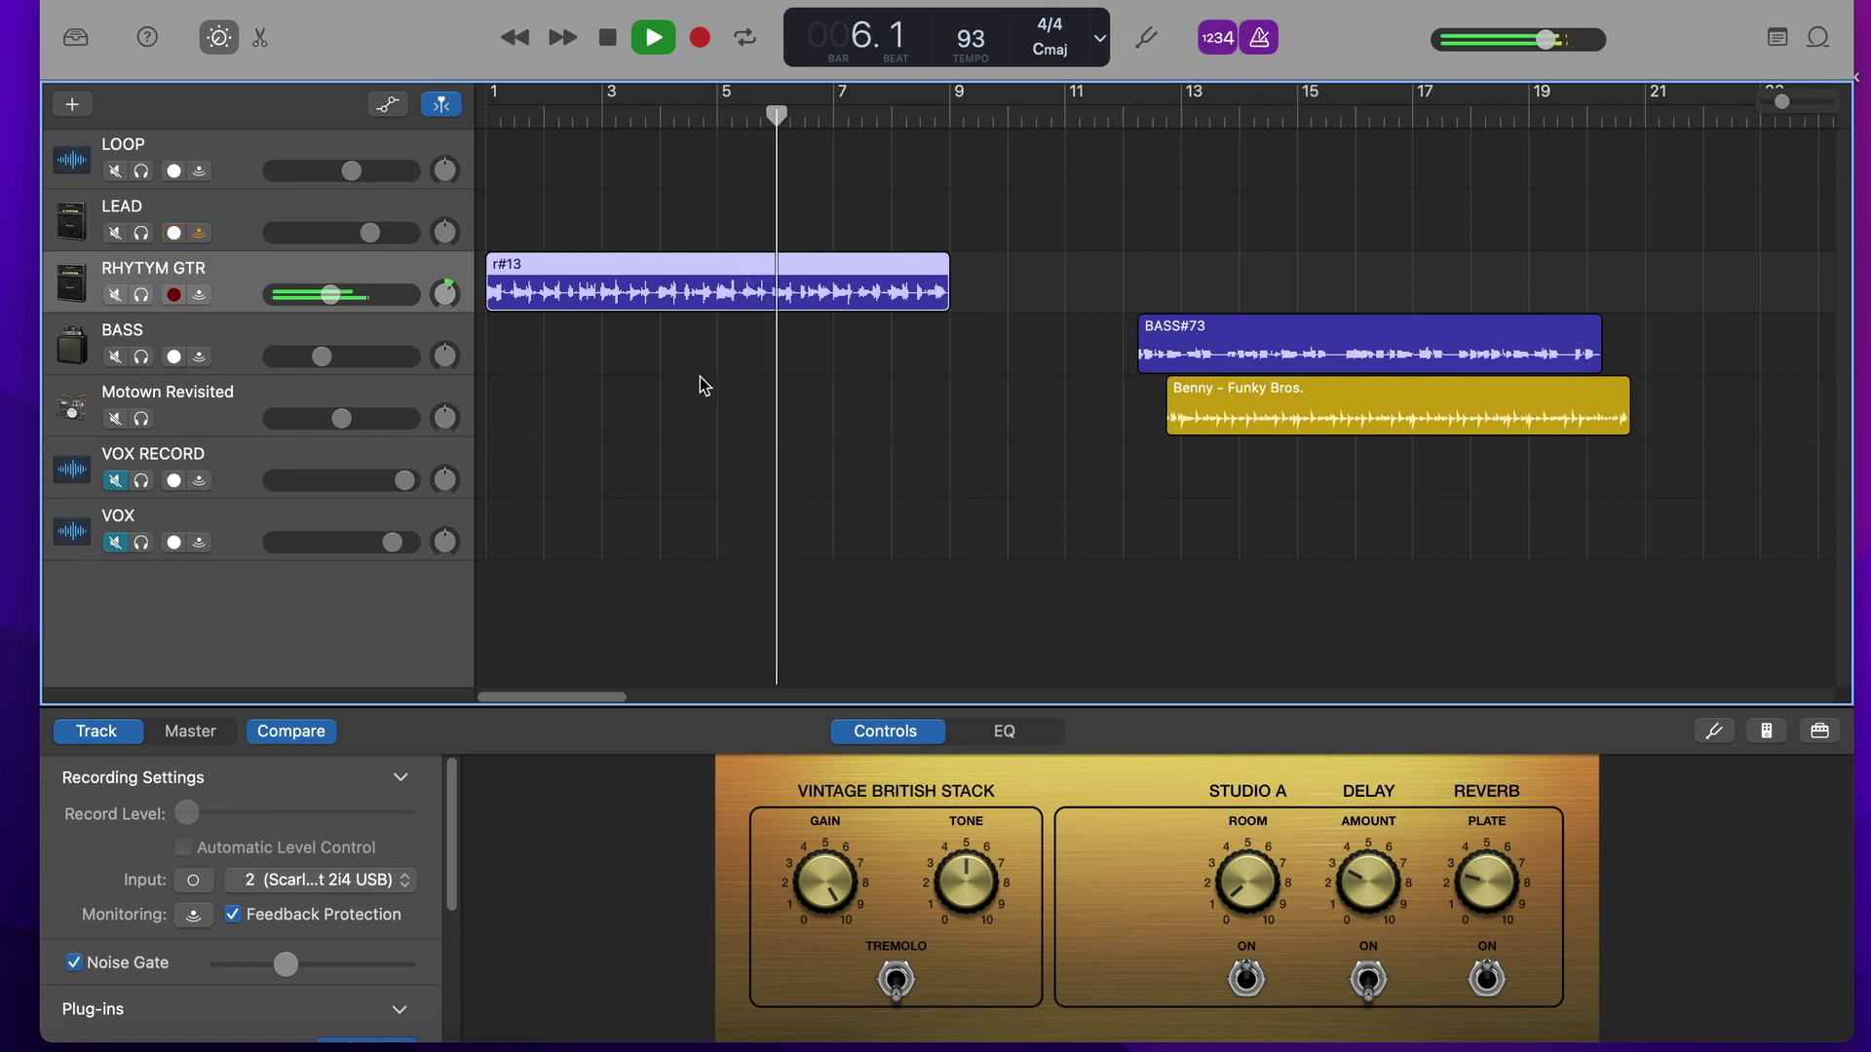
pyautogui.click(329, 294)
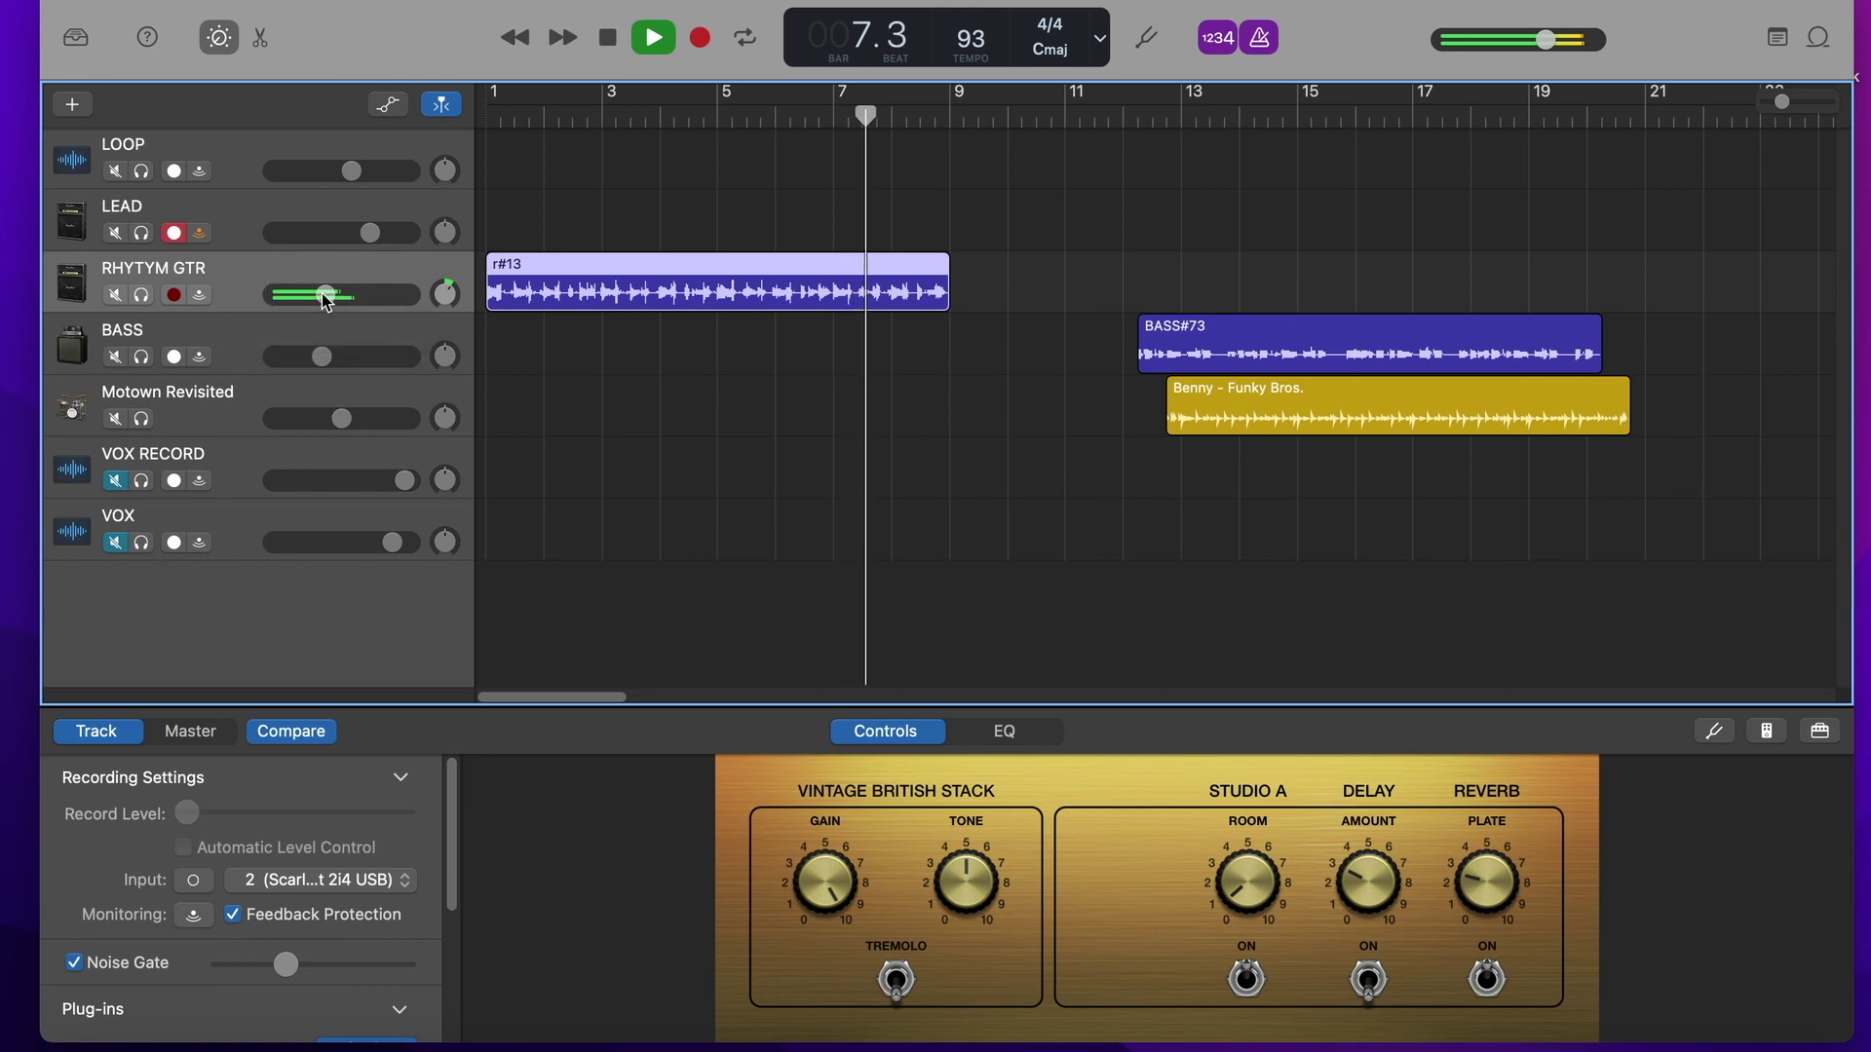
pyautogui.press('space')
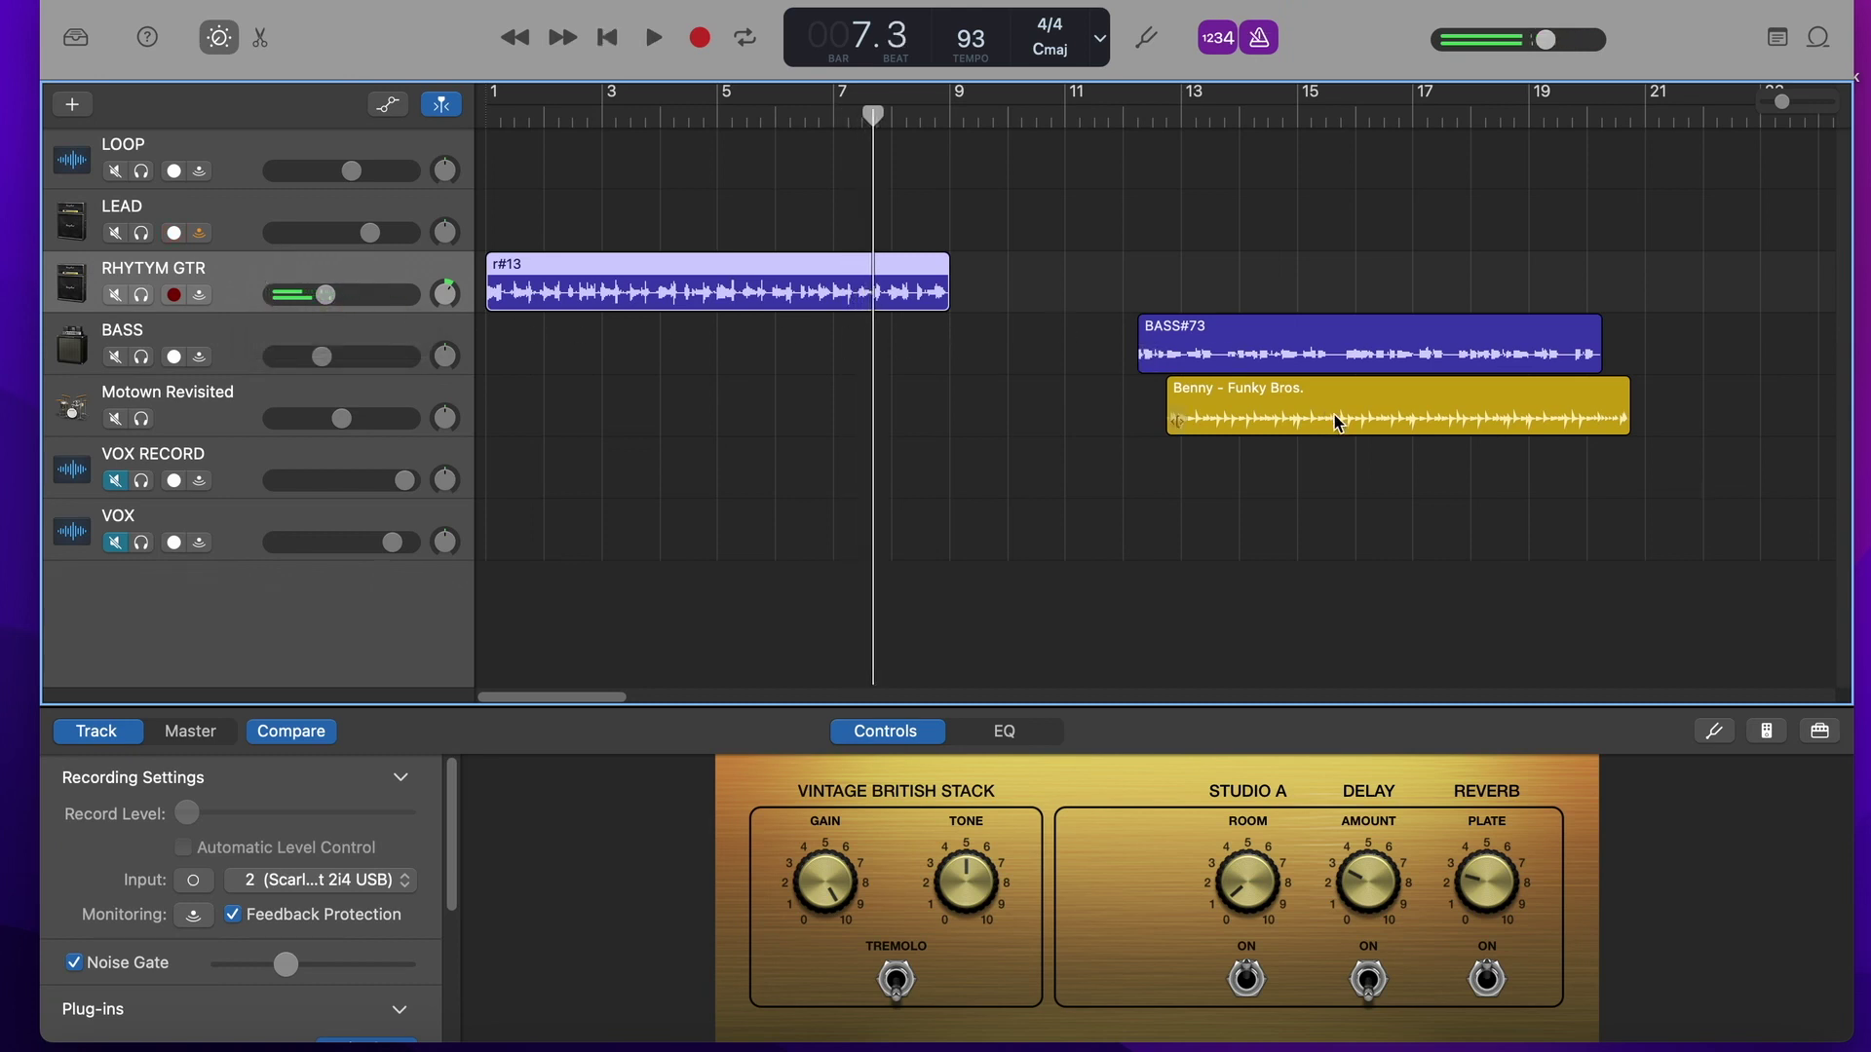
# Step: Open the loop library, place the Benny - Funky Bros. loop at bar 1 of the Motown Revisited track, and delete that copy
pyautogui.click(1818, 39)
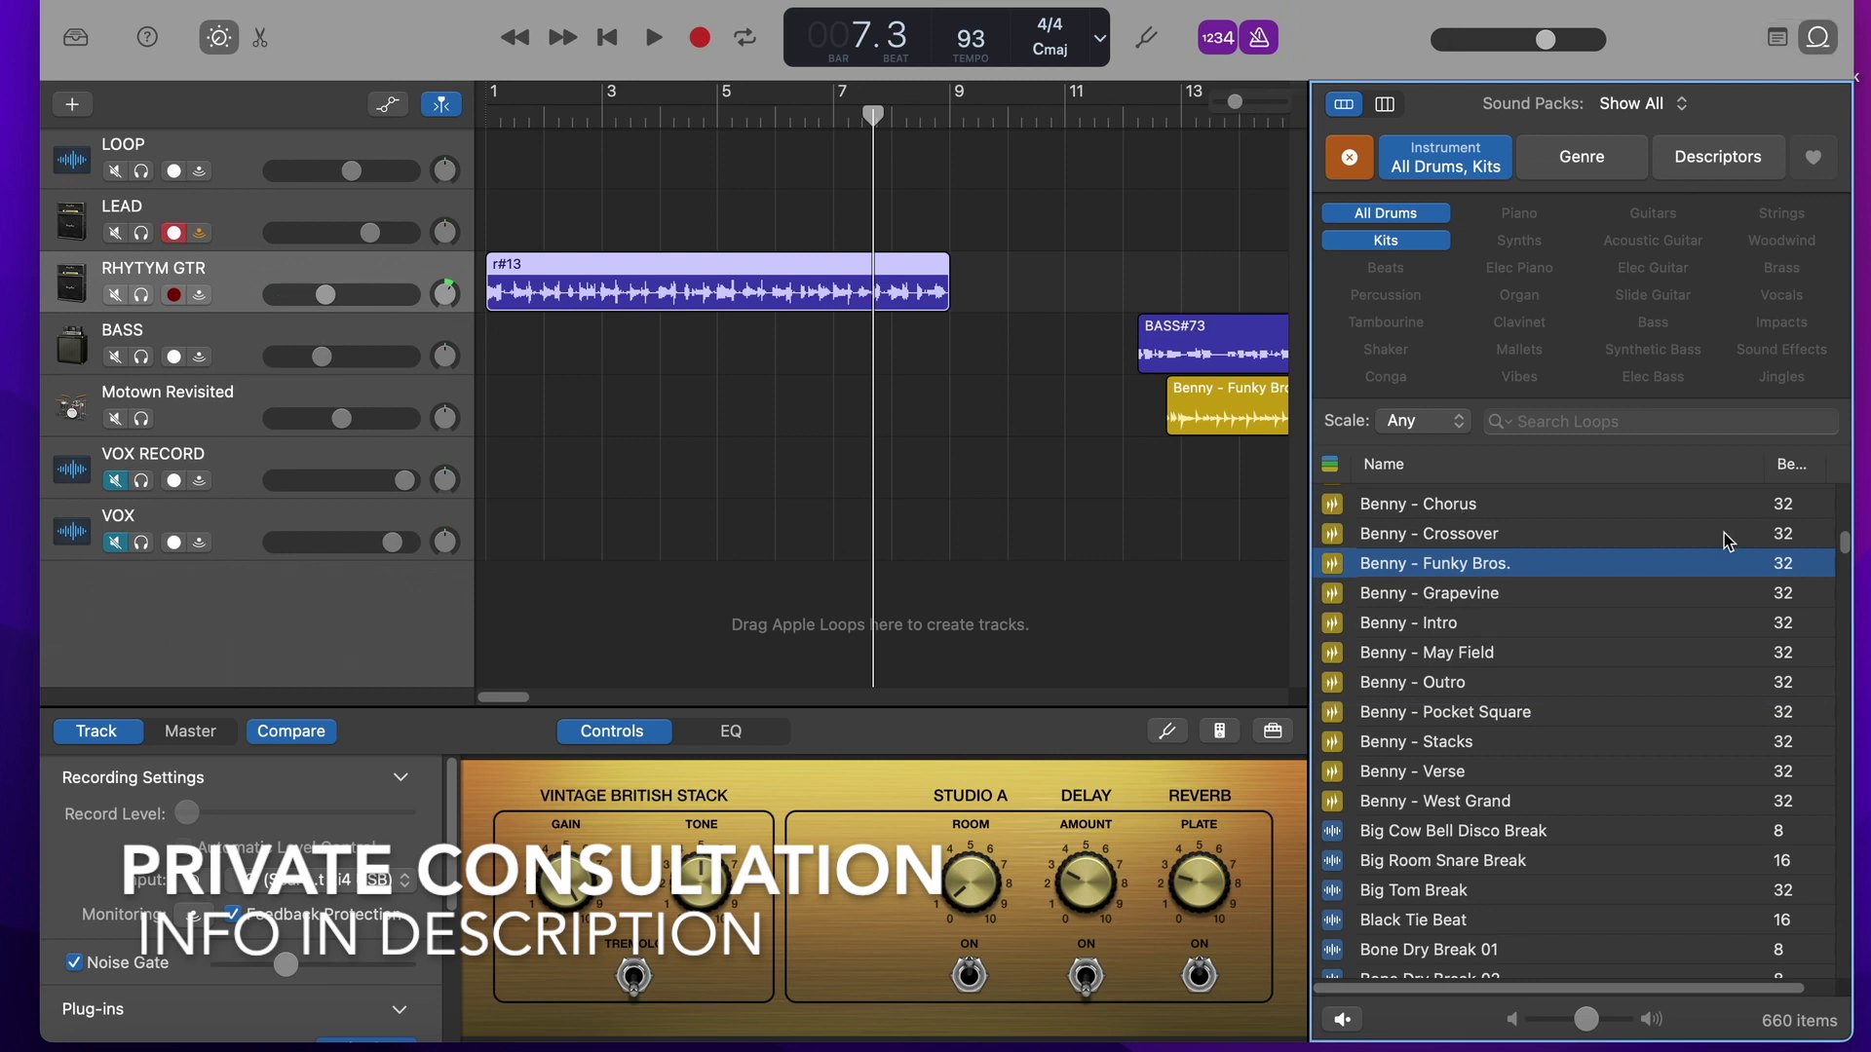
pyautogui.scroll(3, 1837, 535)
pyautogui.scroll(-3, 1838, 535)
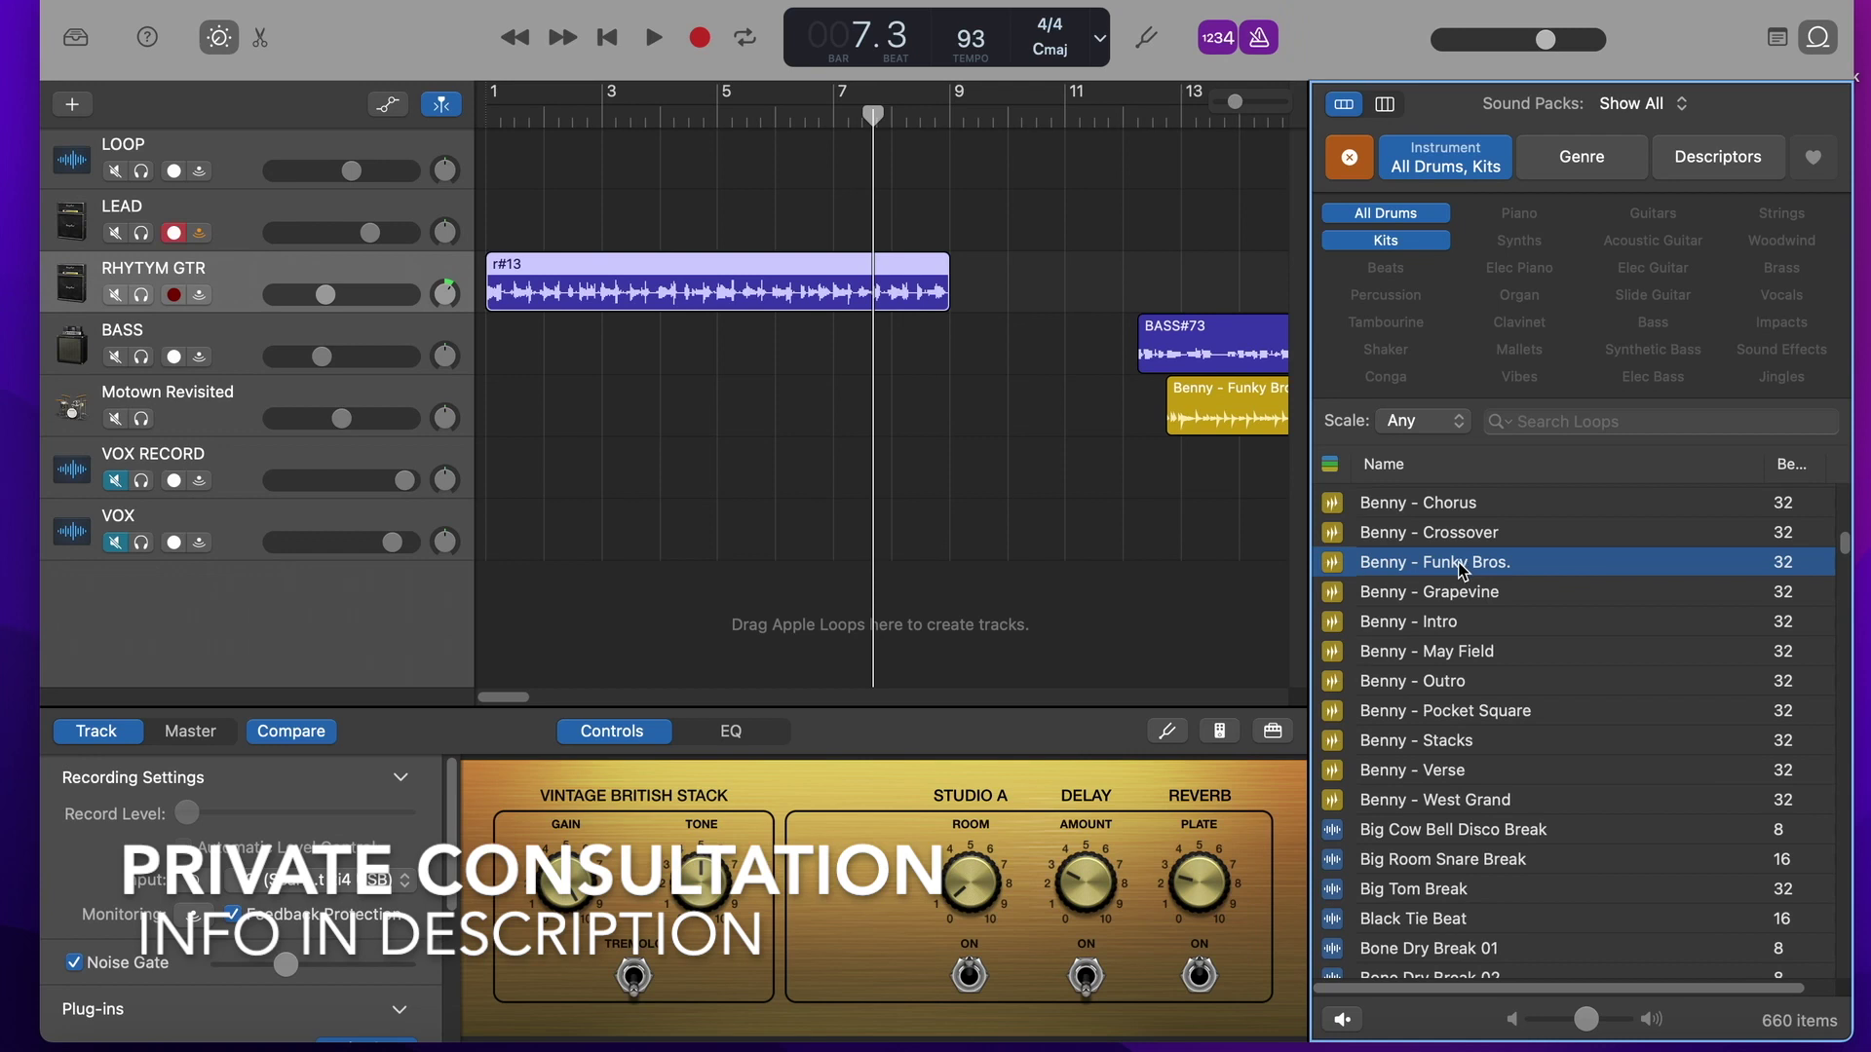
pyautogui.moveTo(1420, 566); pyautogui.dragTo(489, 406)
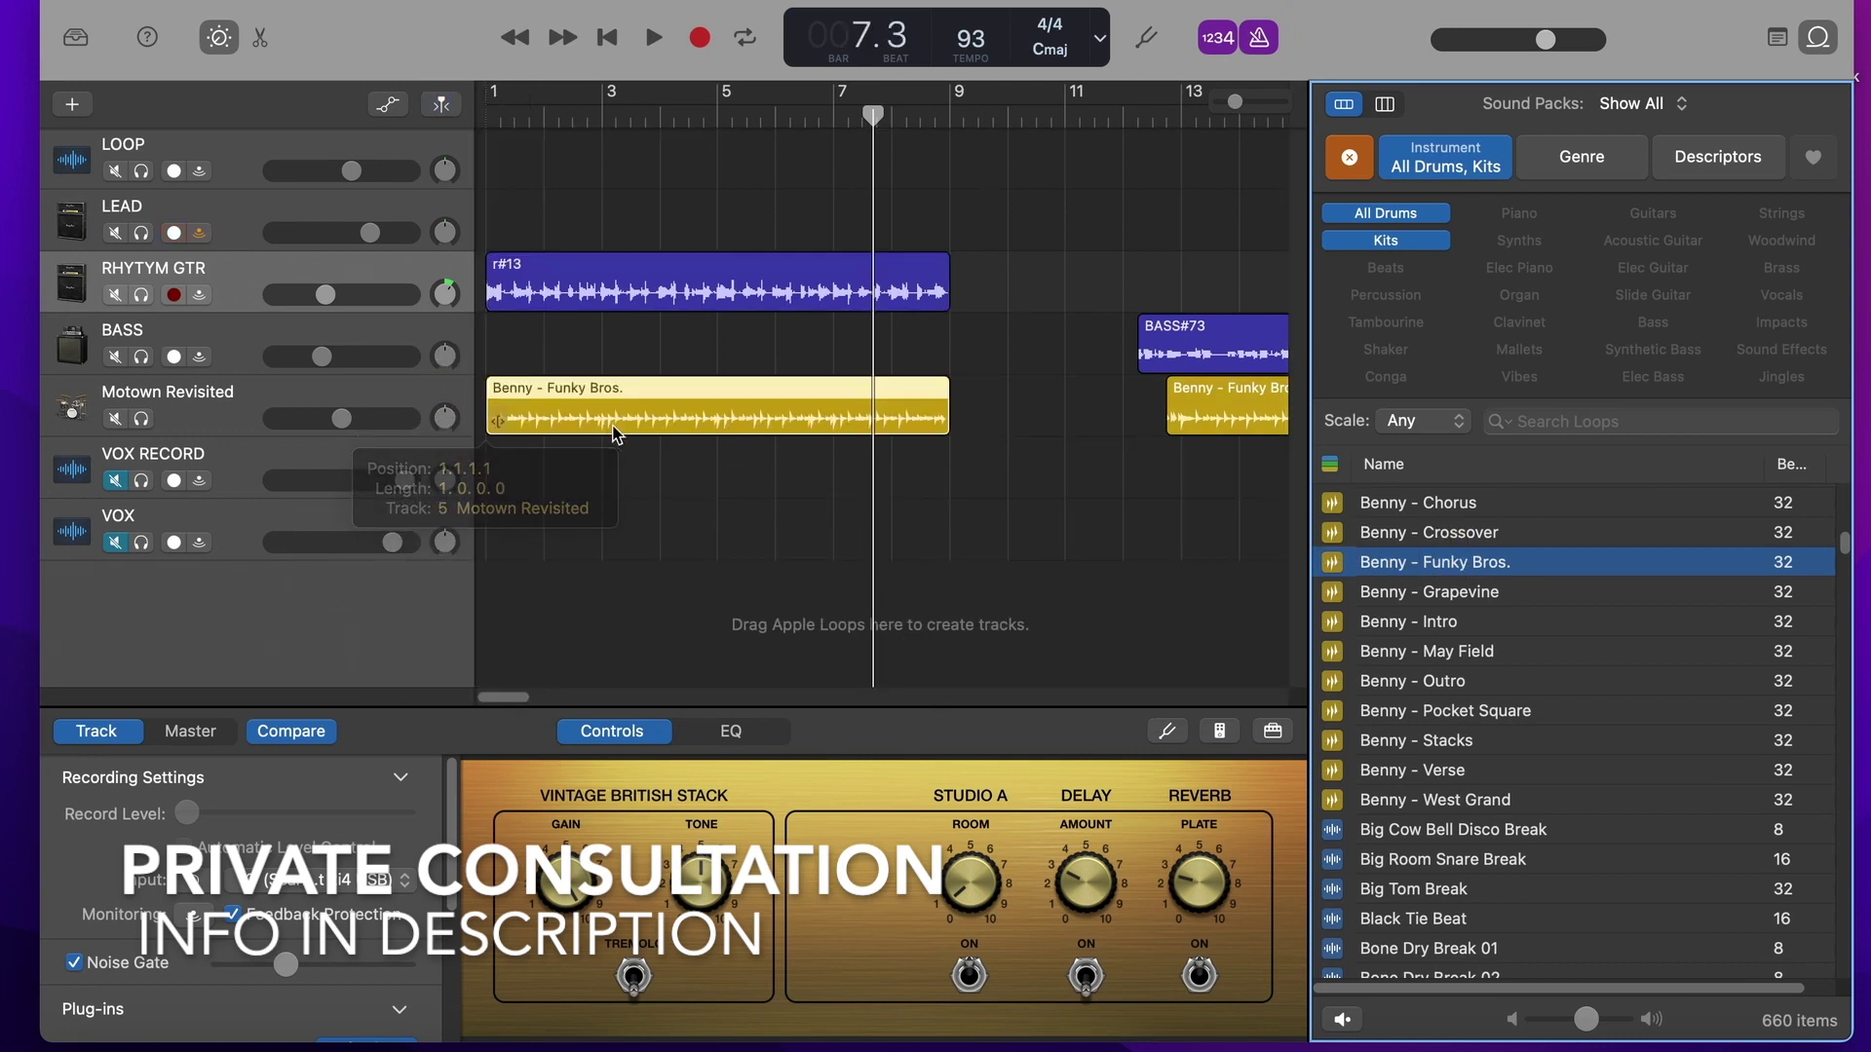
pyautogui.press('Delete')
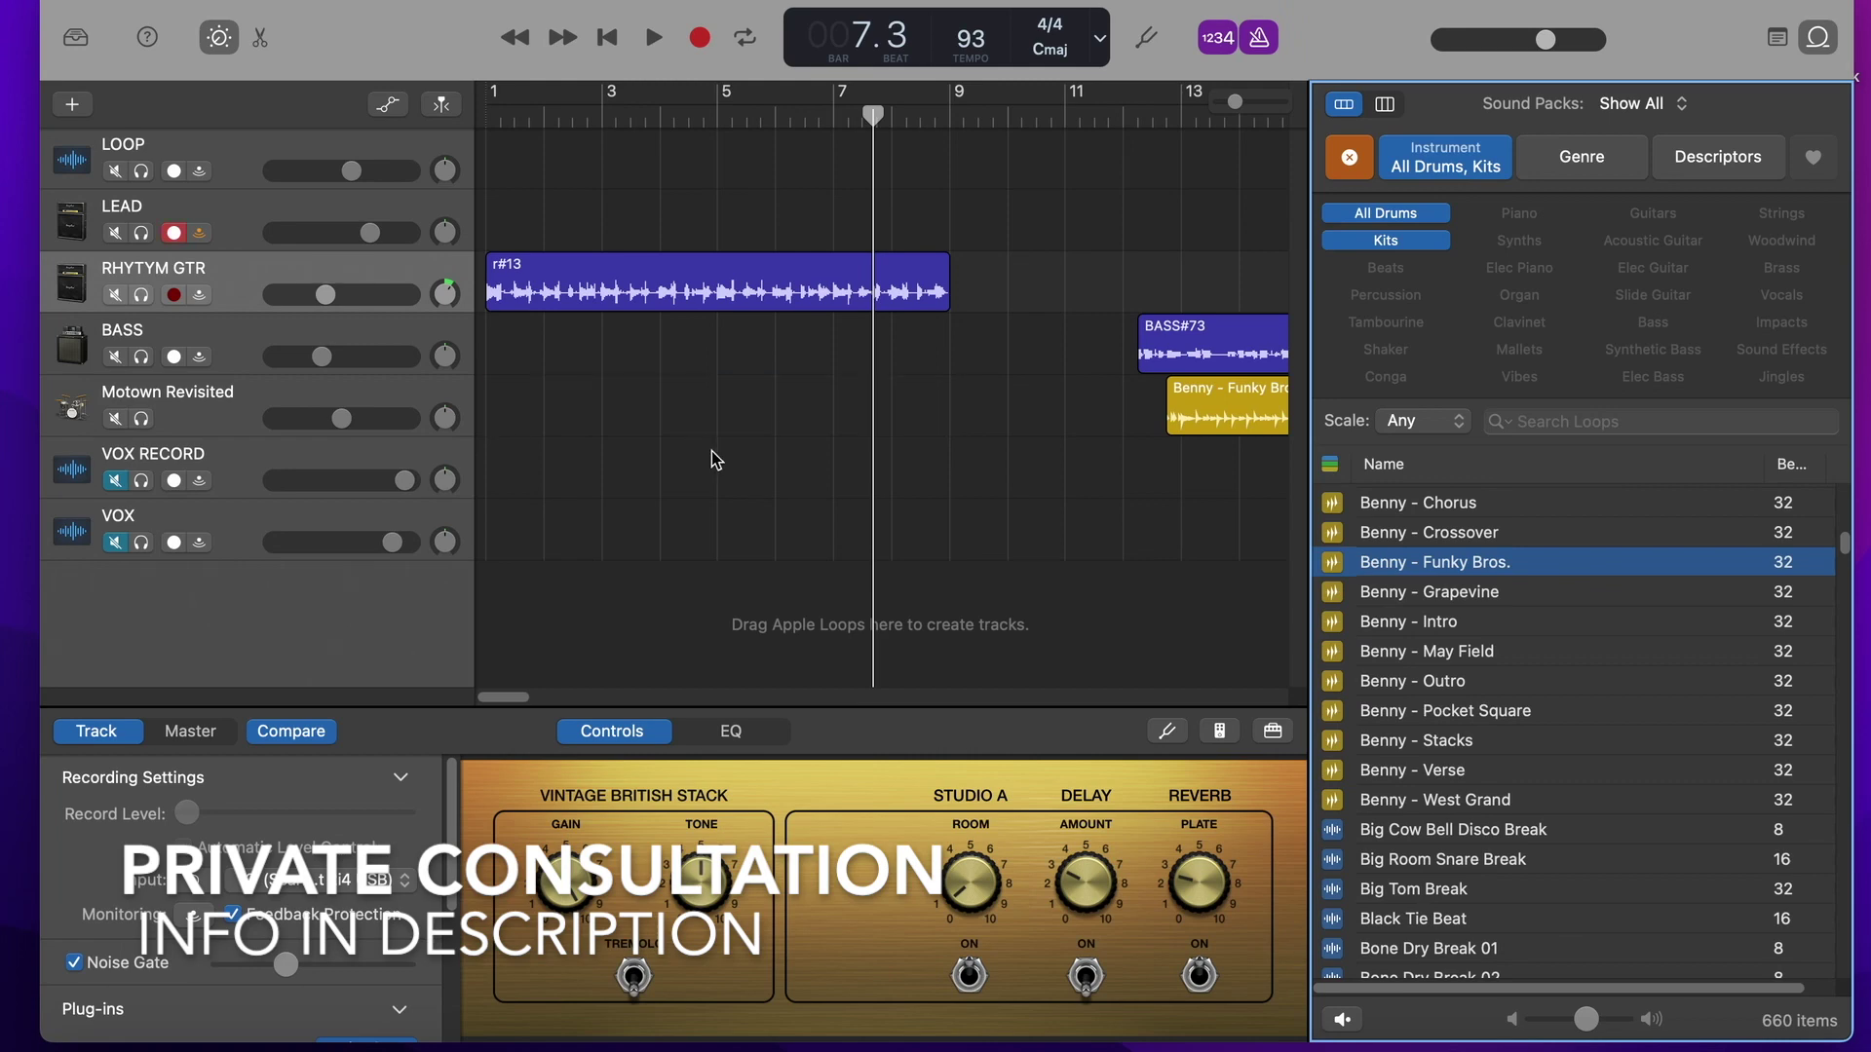
# Step: Move the existing Benny - Funky Bros. drum region to bar 1 and return the playhead to the song start
pyautogui.moveTo(1244, 398); pyautogui.dragTo(601, 241)
pyautogui.moveTo(896, 394); pyautogui.dragTo(570, 383)
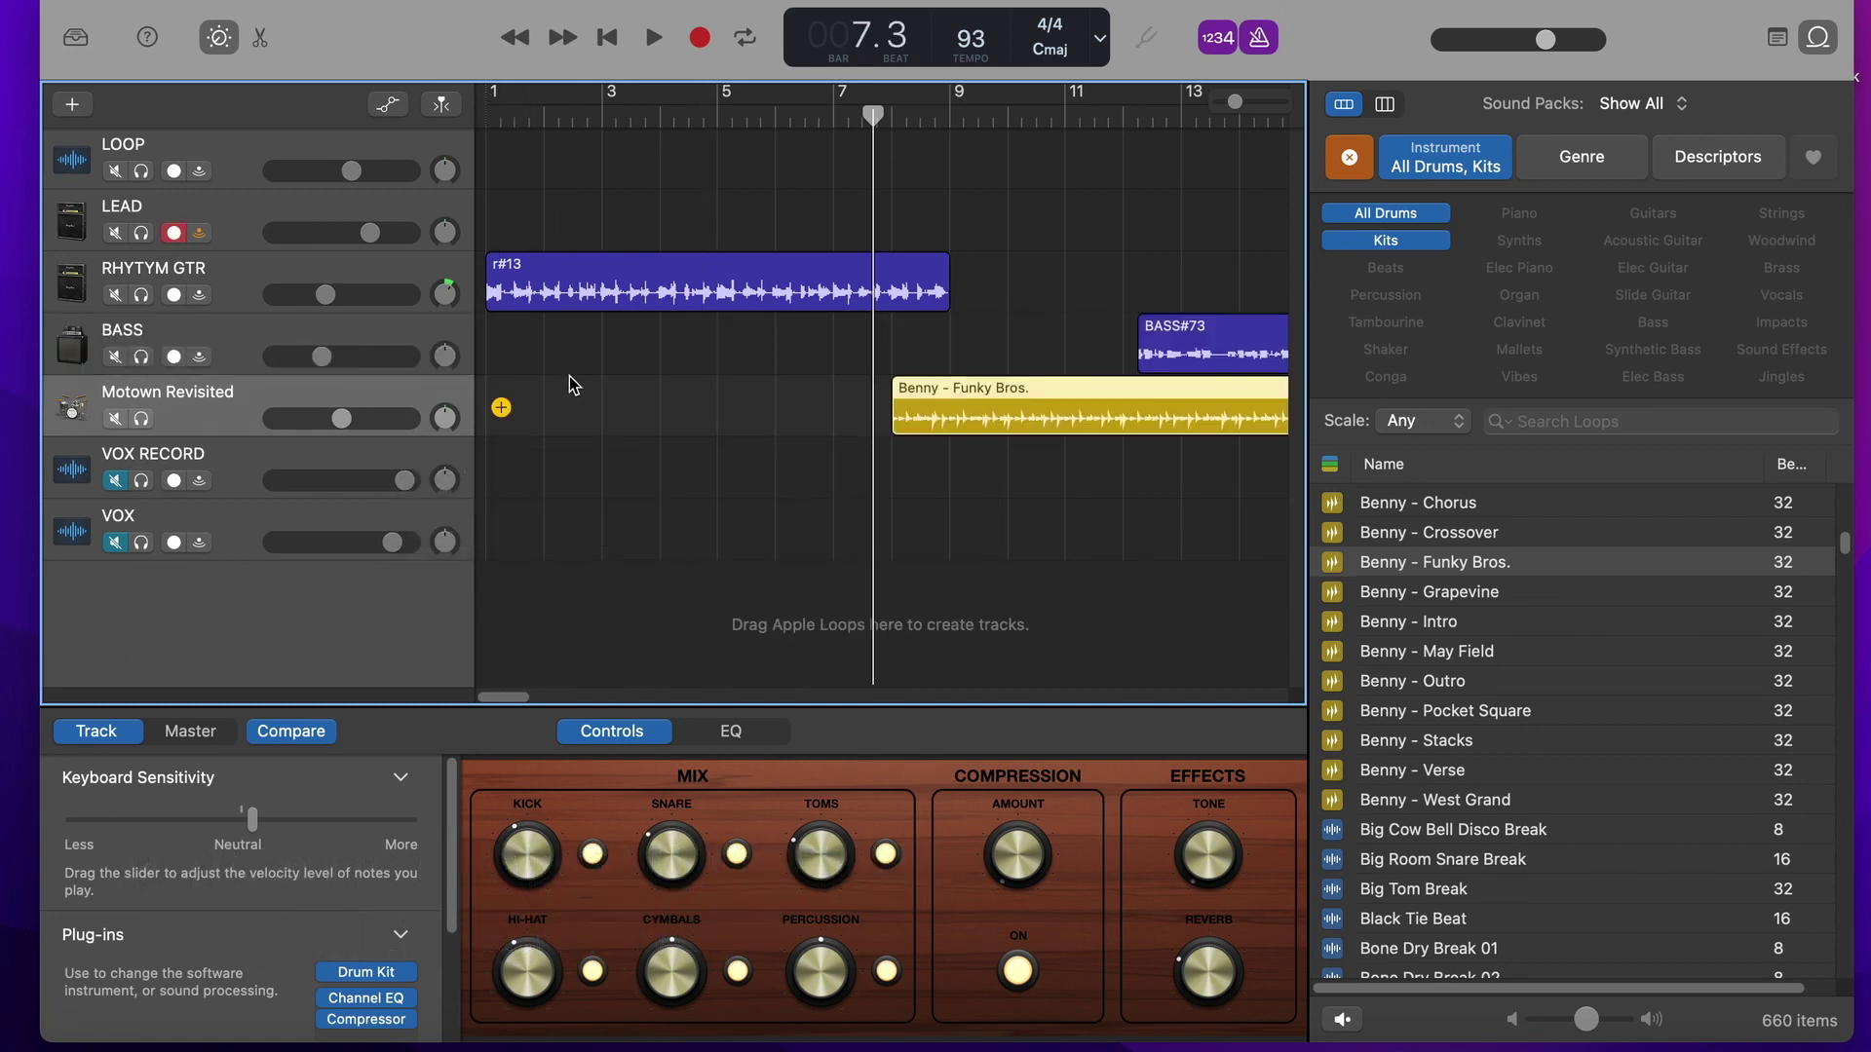
pyautogui.press('space')
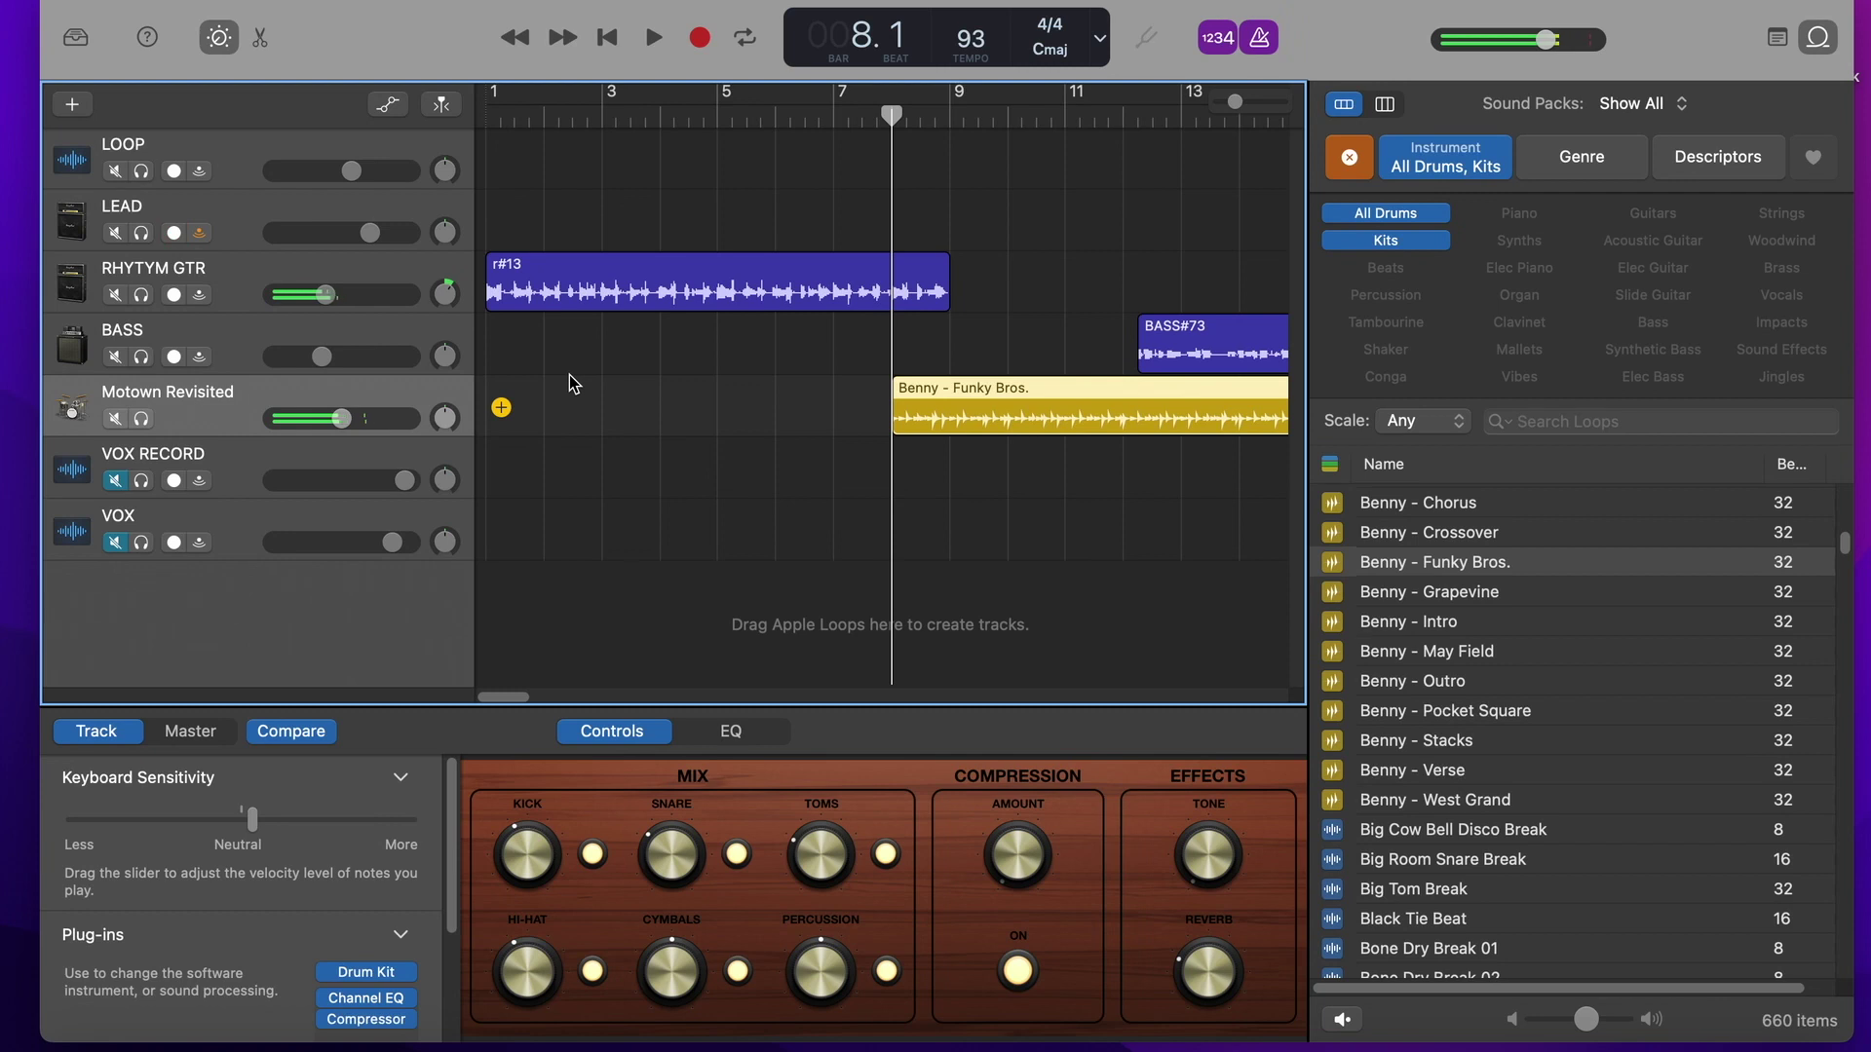
pyautogui.press('Return')
pyautogui.moveTo(965, 391); pyautogui.dragTo(552, 385)
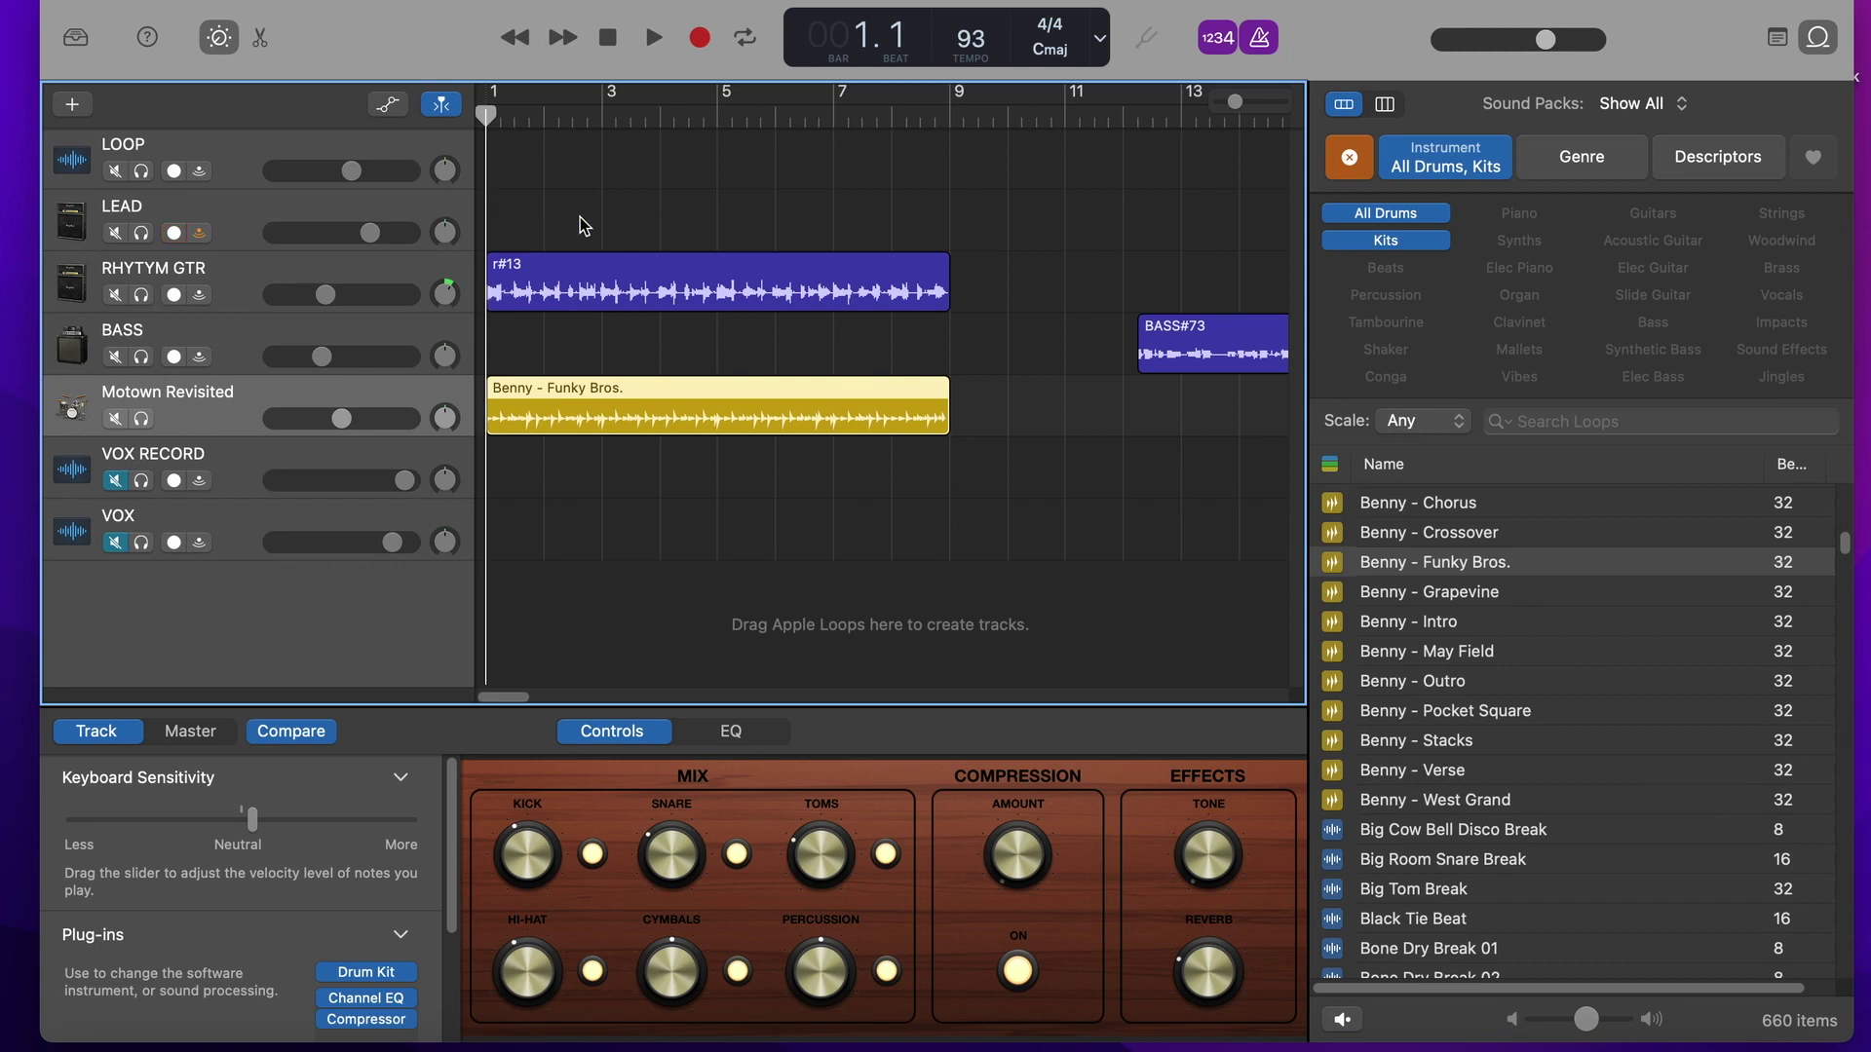
# Step: Turn off the metronome and raise the Motown Revisited track's volume slightly while playing from the start
pyautogui.click(1258, 41)
pyautogui.press('space')
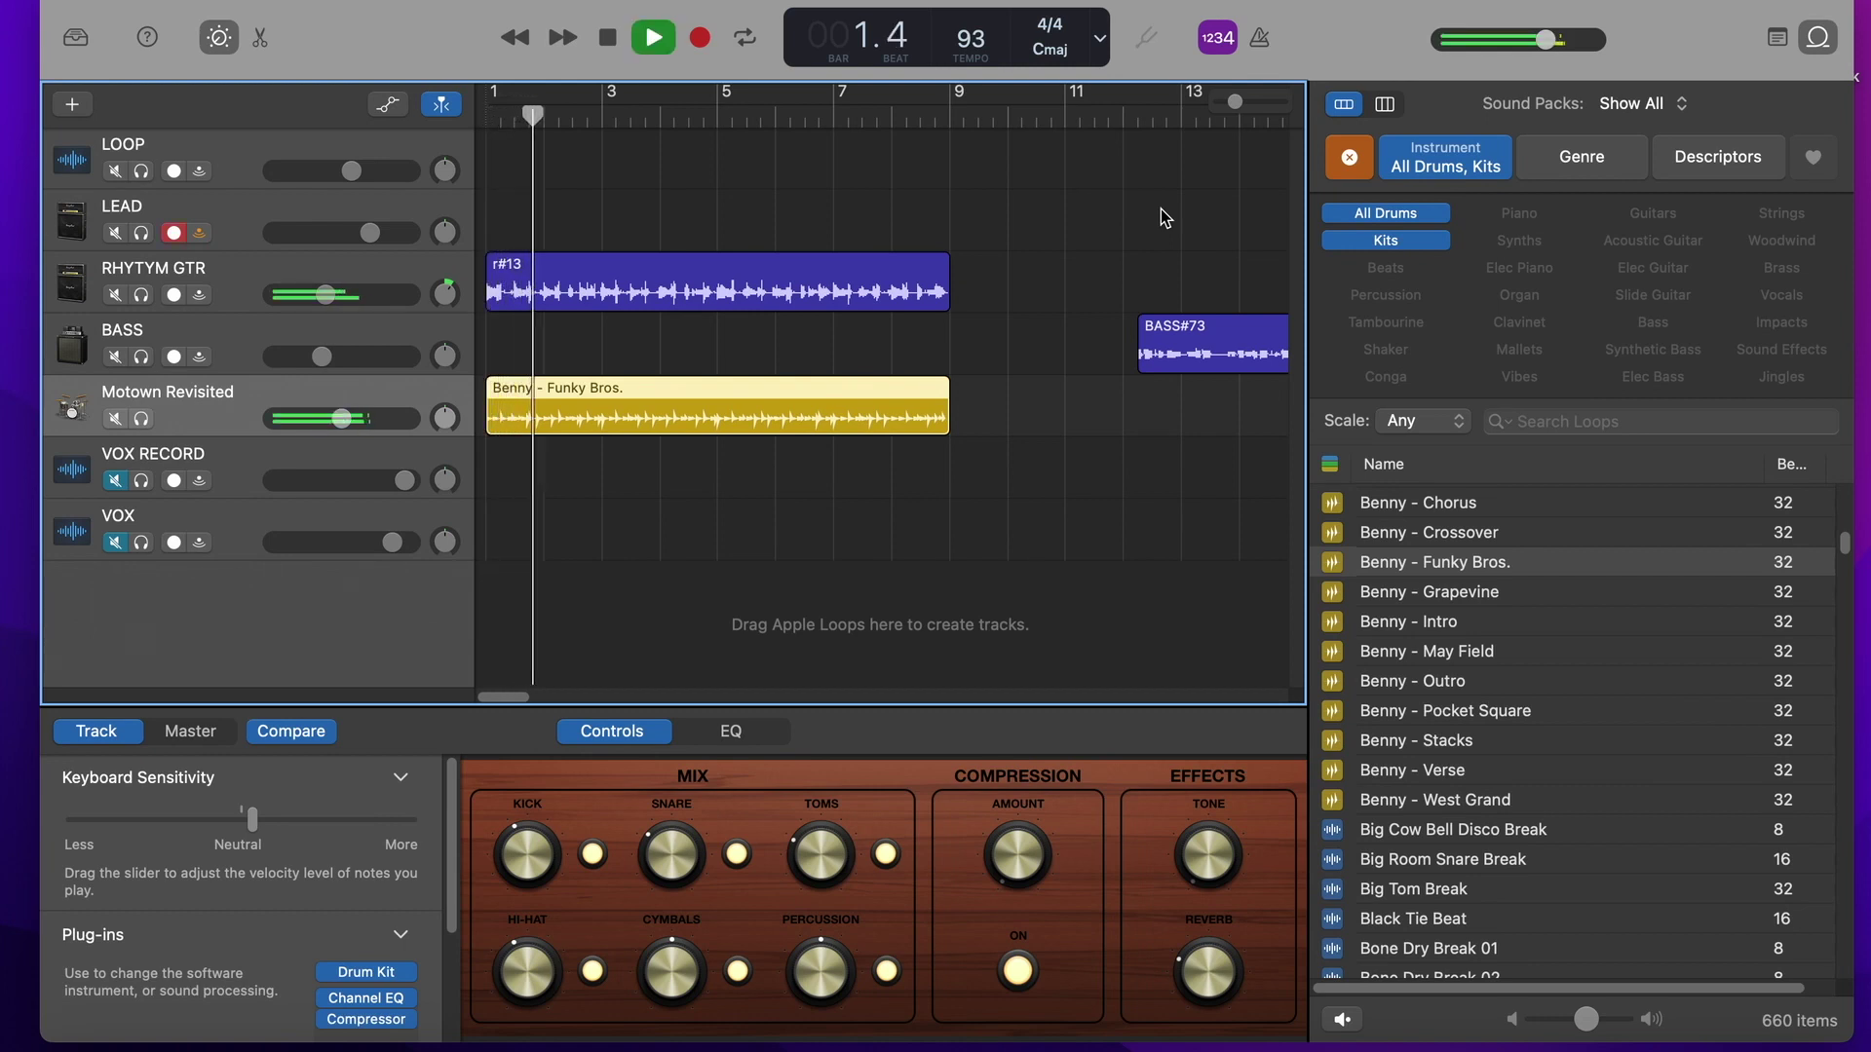
pyautogui.click(342, 419)
pyautogui.moveTo(342, 419); pyautogui.dragTo(344, 419)
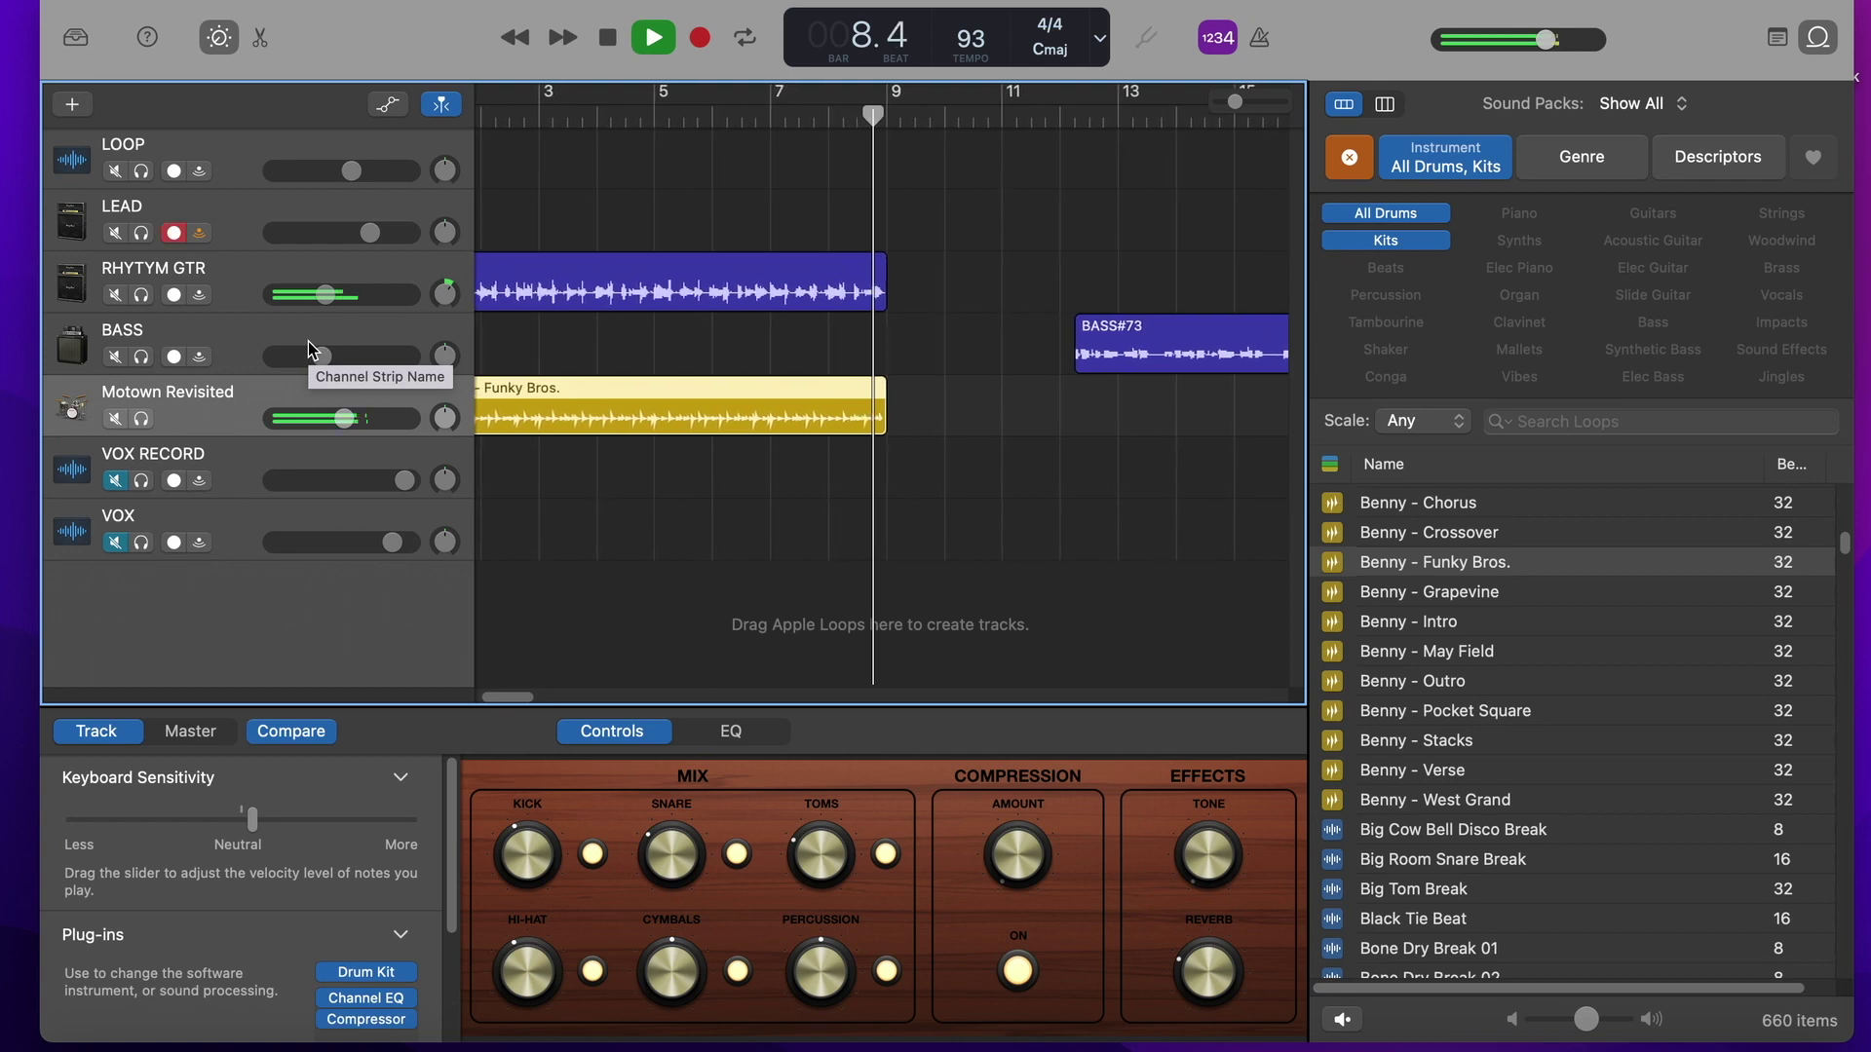
pyautogui.press('space')
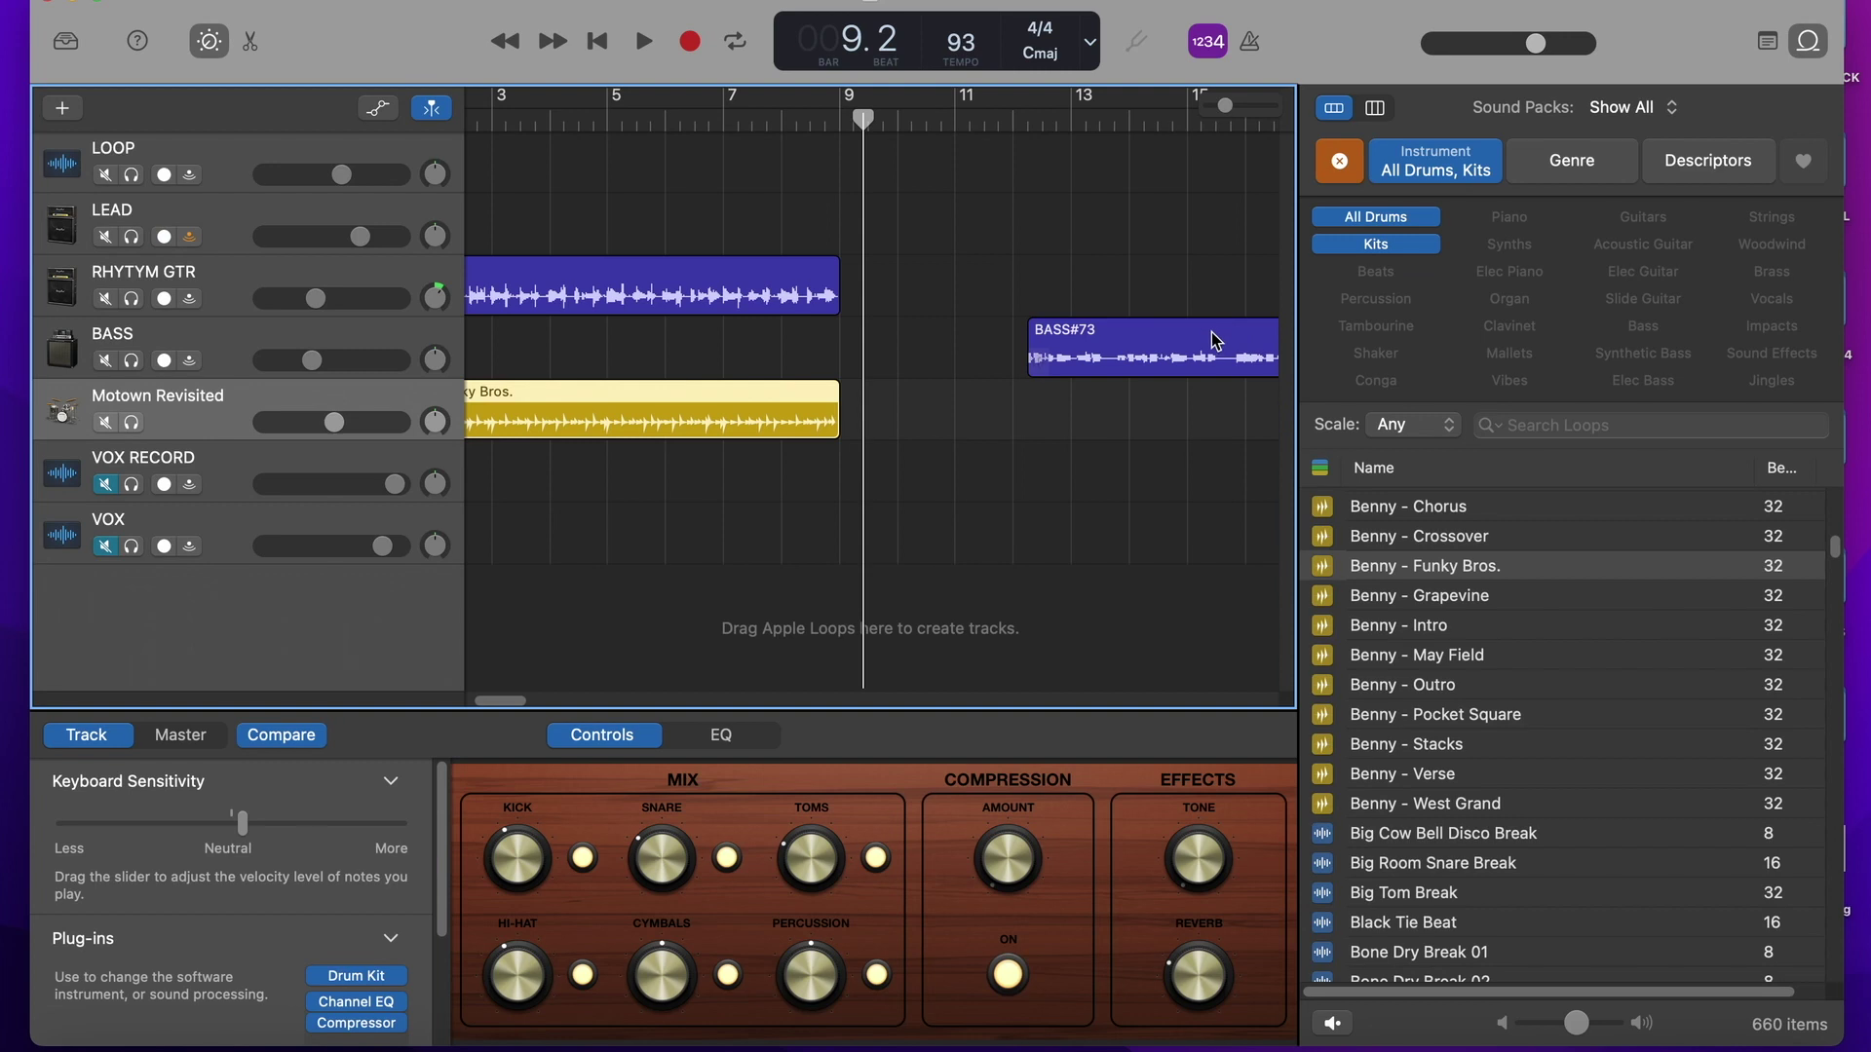
# Step: Move the BASS#73 region to bar 1, aligned with the rhythm guitar and drum regions
pyautogui.moveTo(1198, 339); pyautogui.dragTo(497, 337)
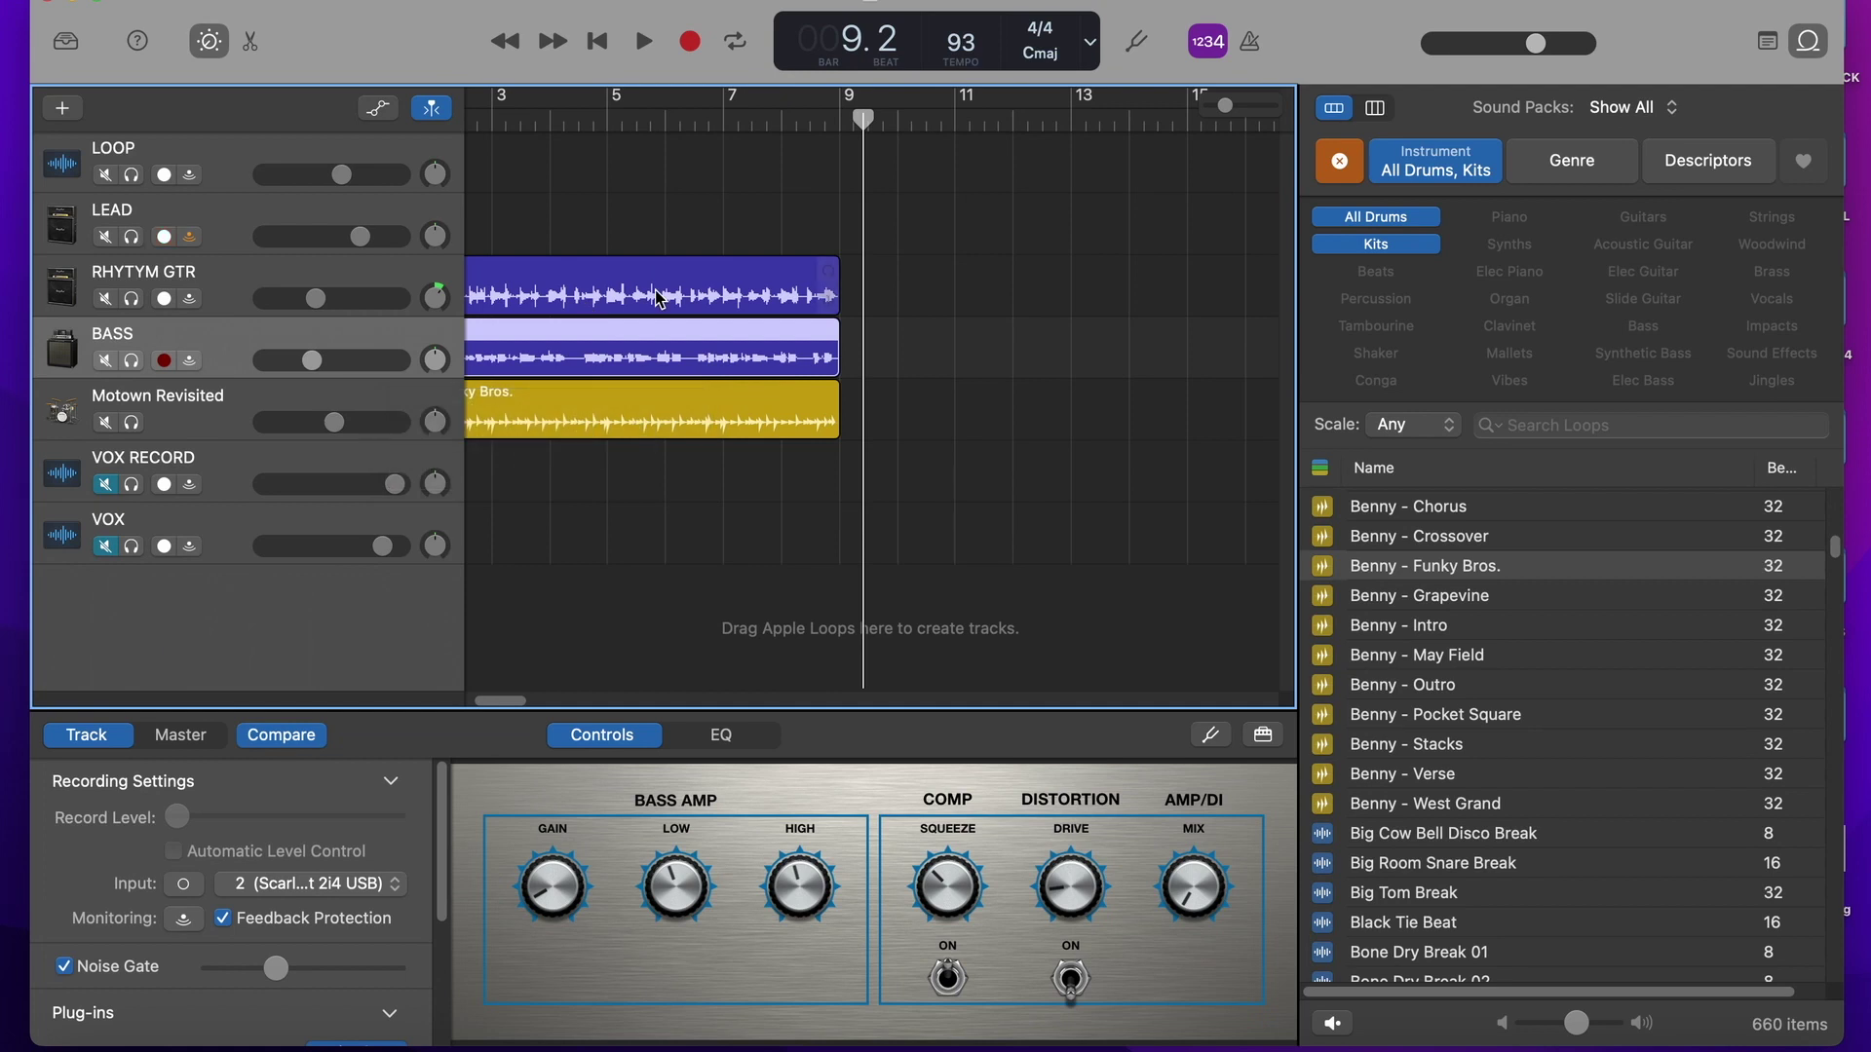
# Step: Return the playhead to the song start and show the sound library for the BASS track in place of the loop browser
pyautogui.press('Return')
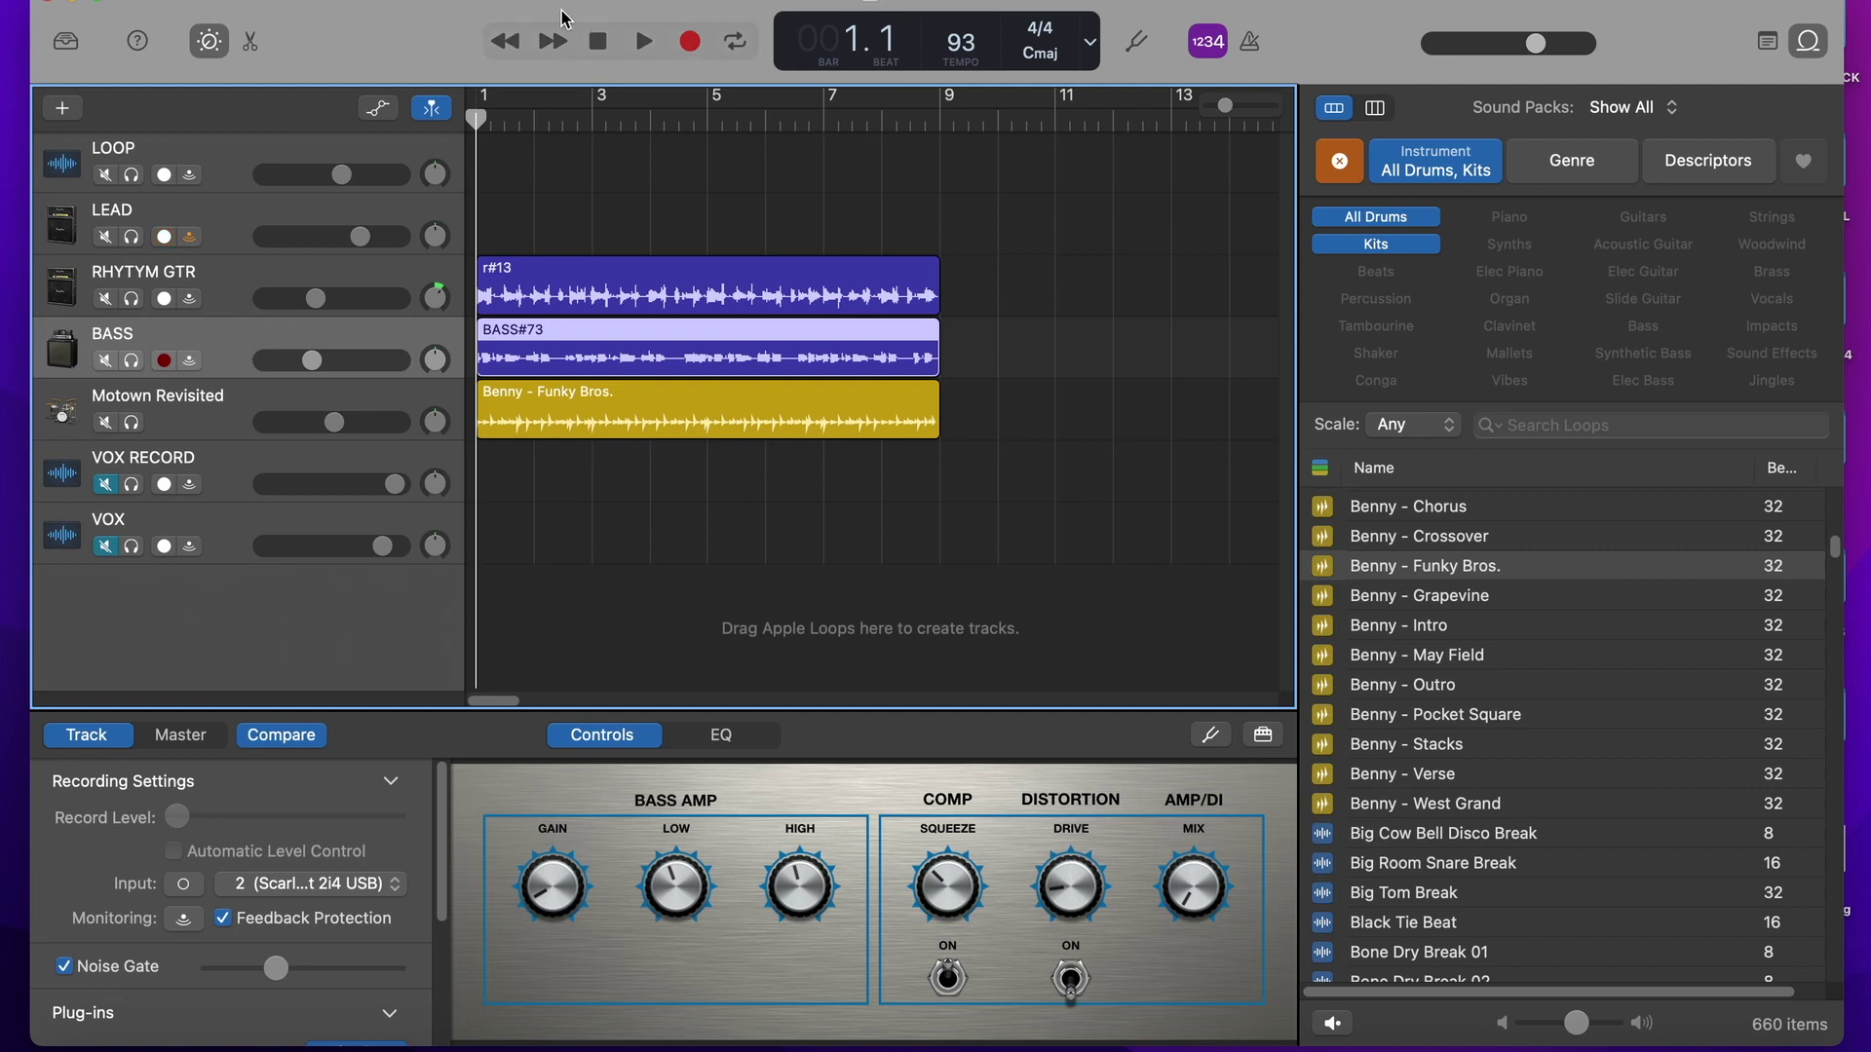
pyautogui.click(624, 0)
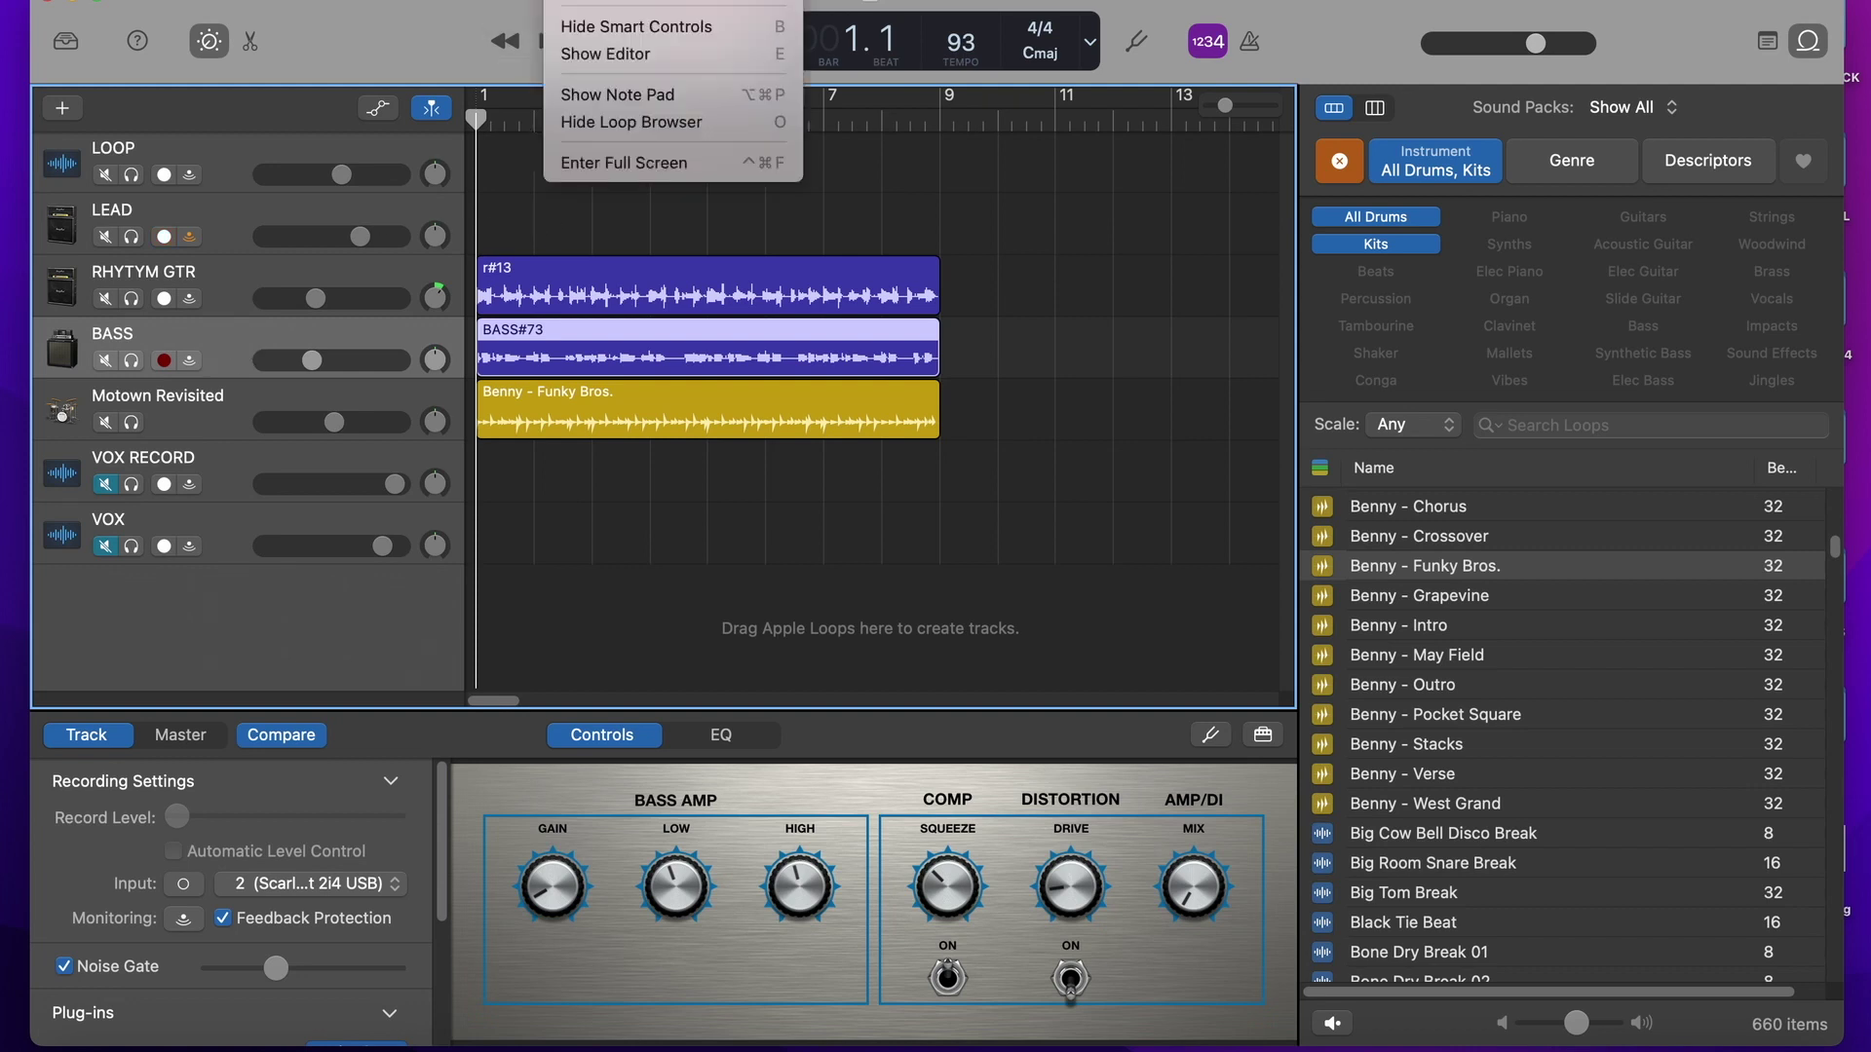
pyautogui.click(621, 1)
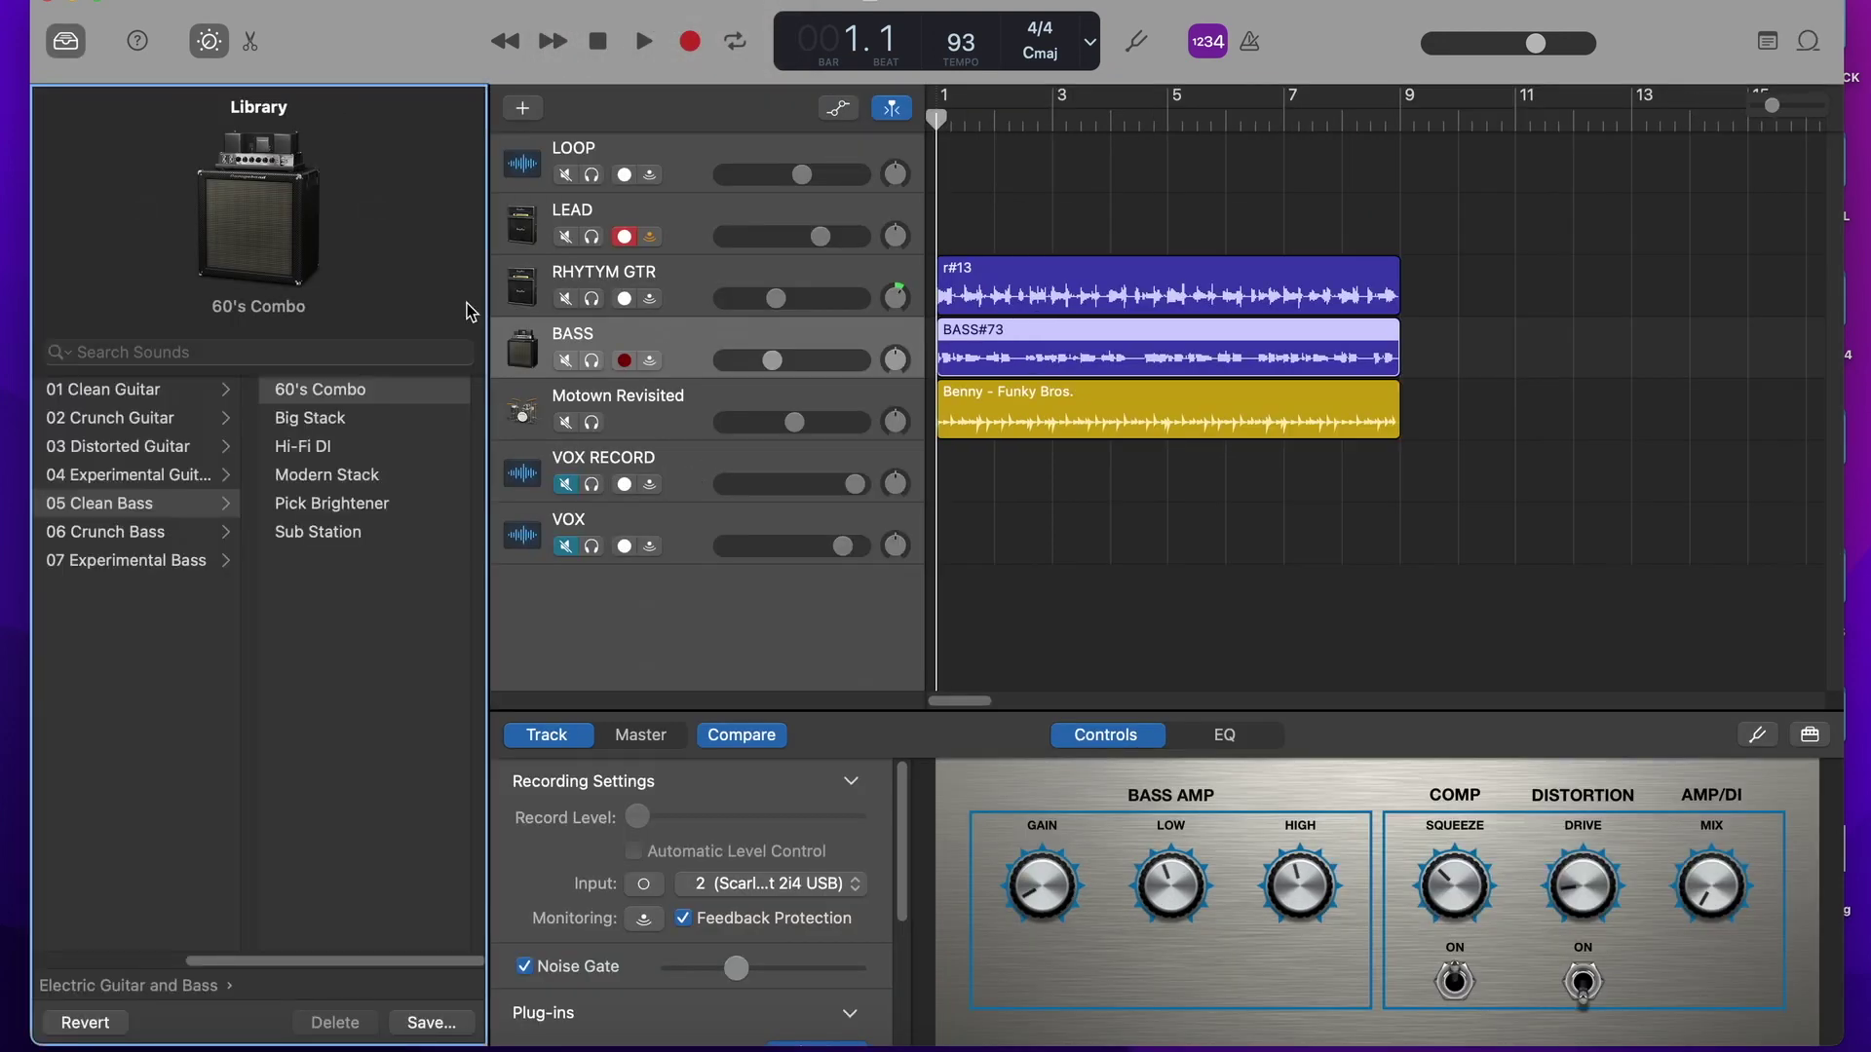
pyautogui.click(677, 341)
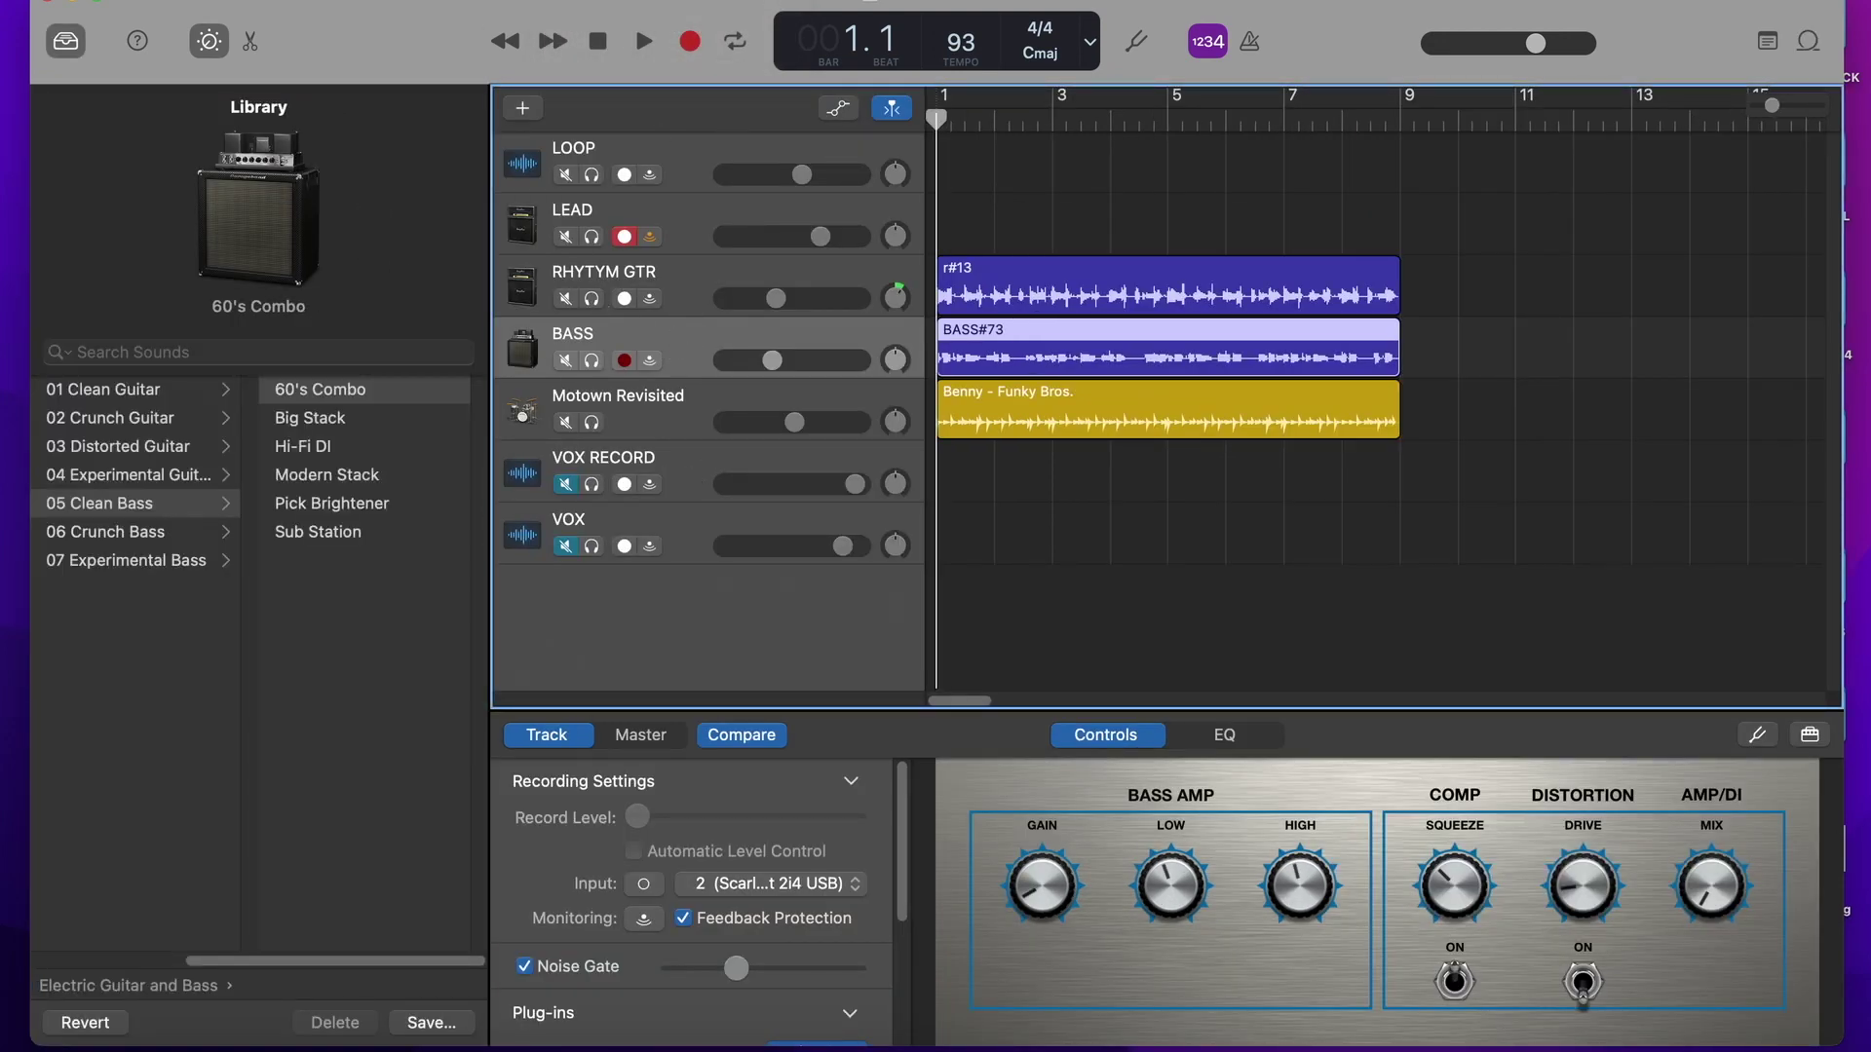
# Step: Hide the sound library so the tracks area has the full width
pyautogui.click(623, 1)
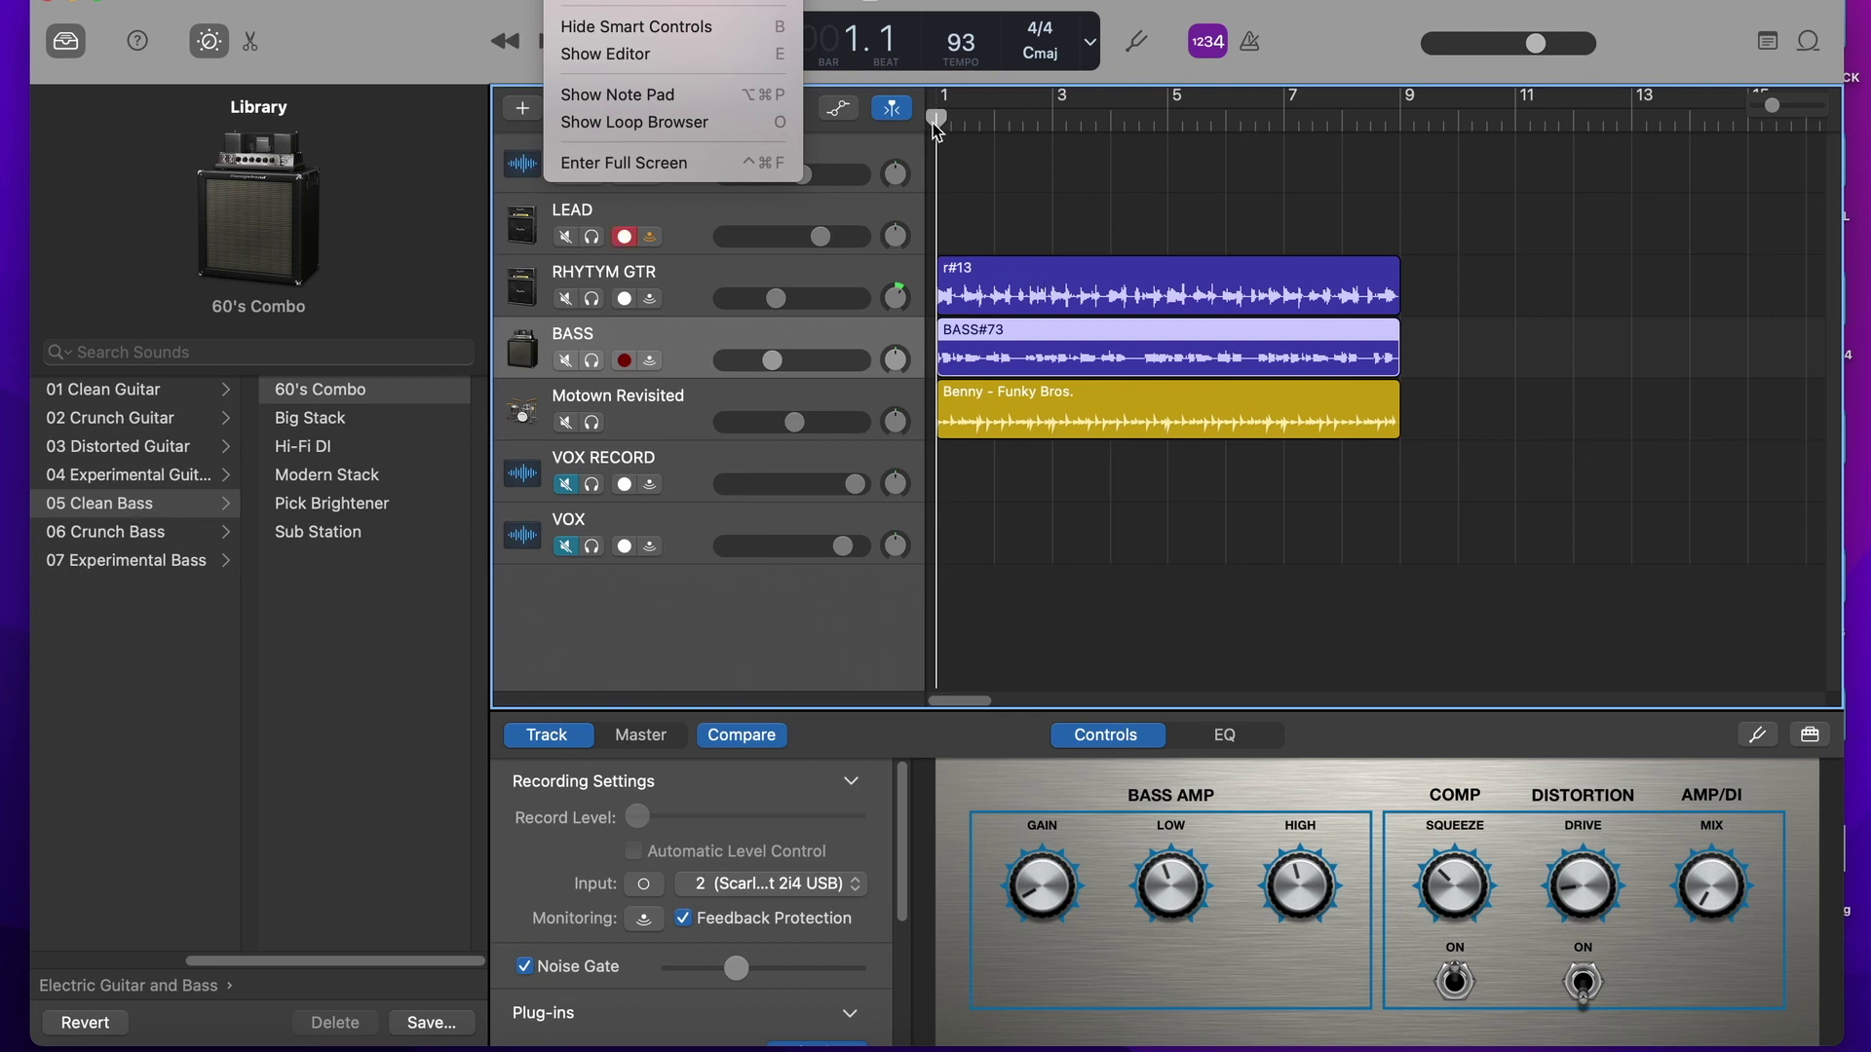
pyautogui.click(454, 23)
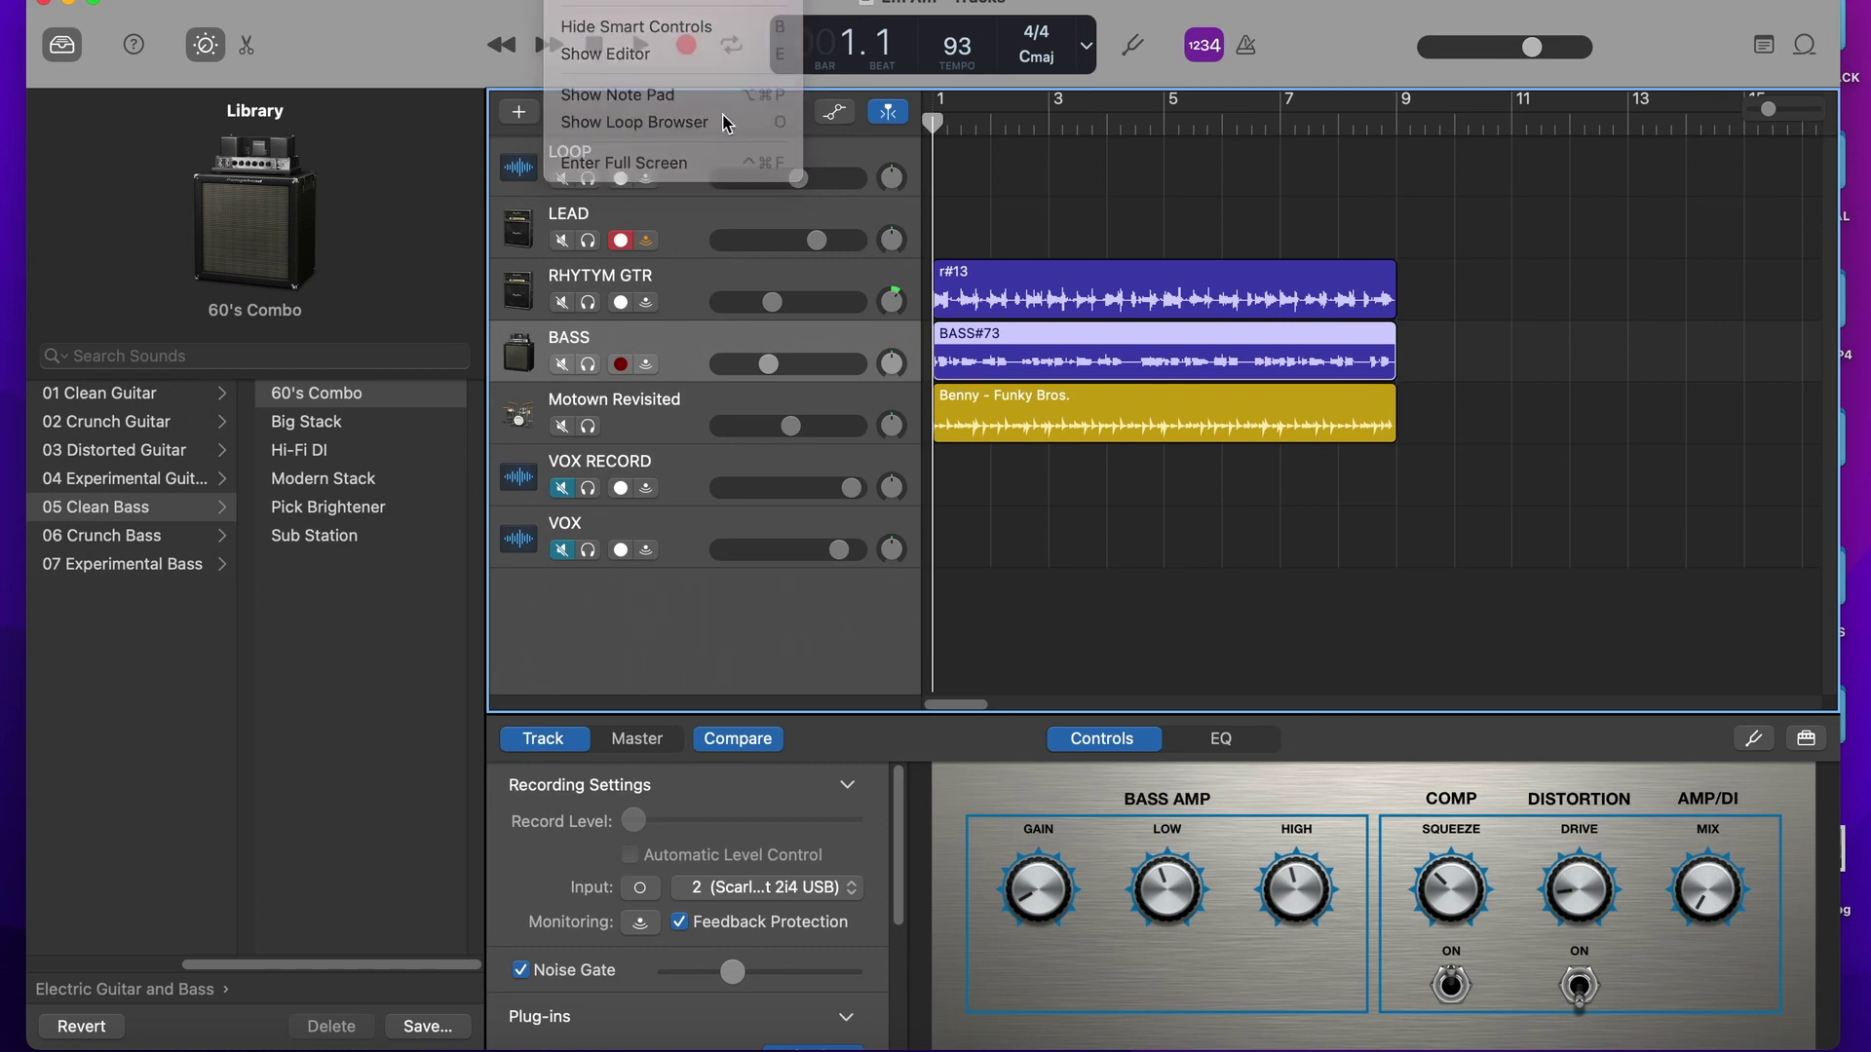
pyautogui.click(628, 3)
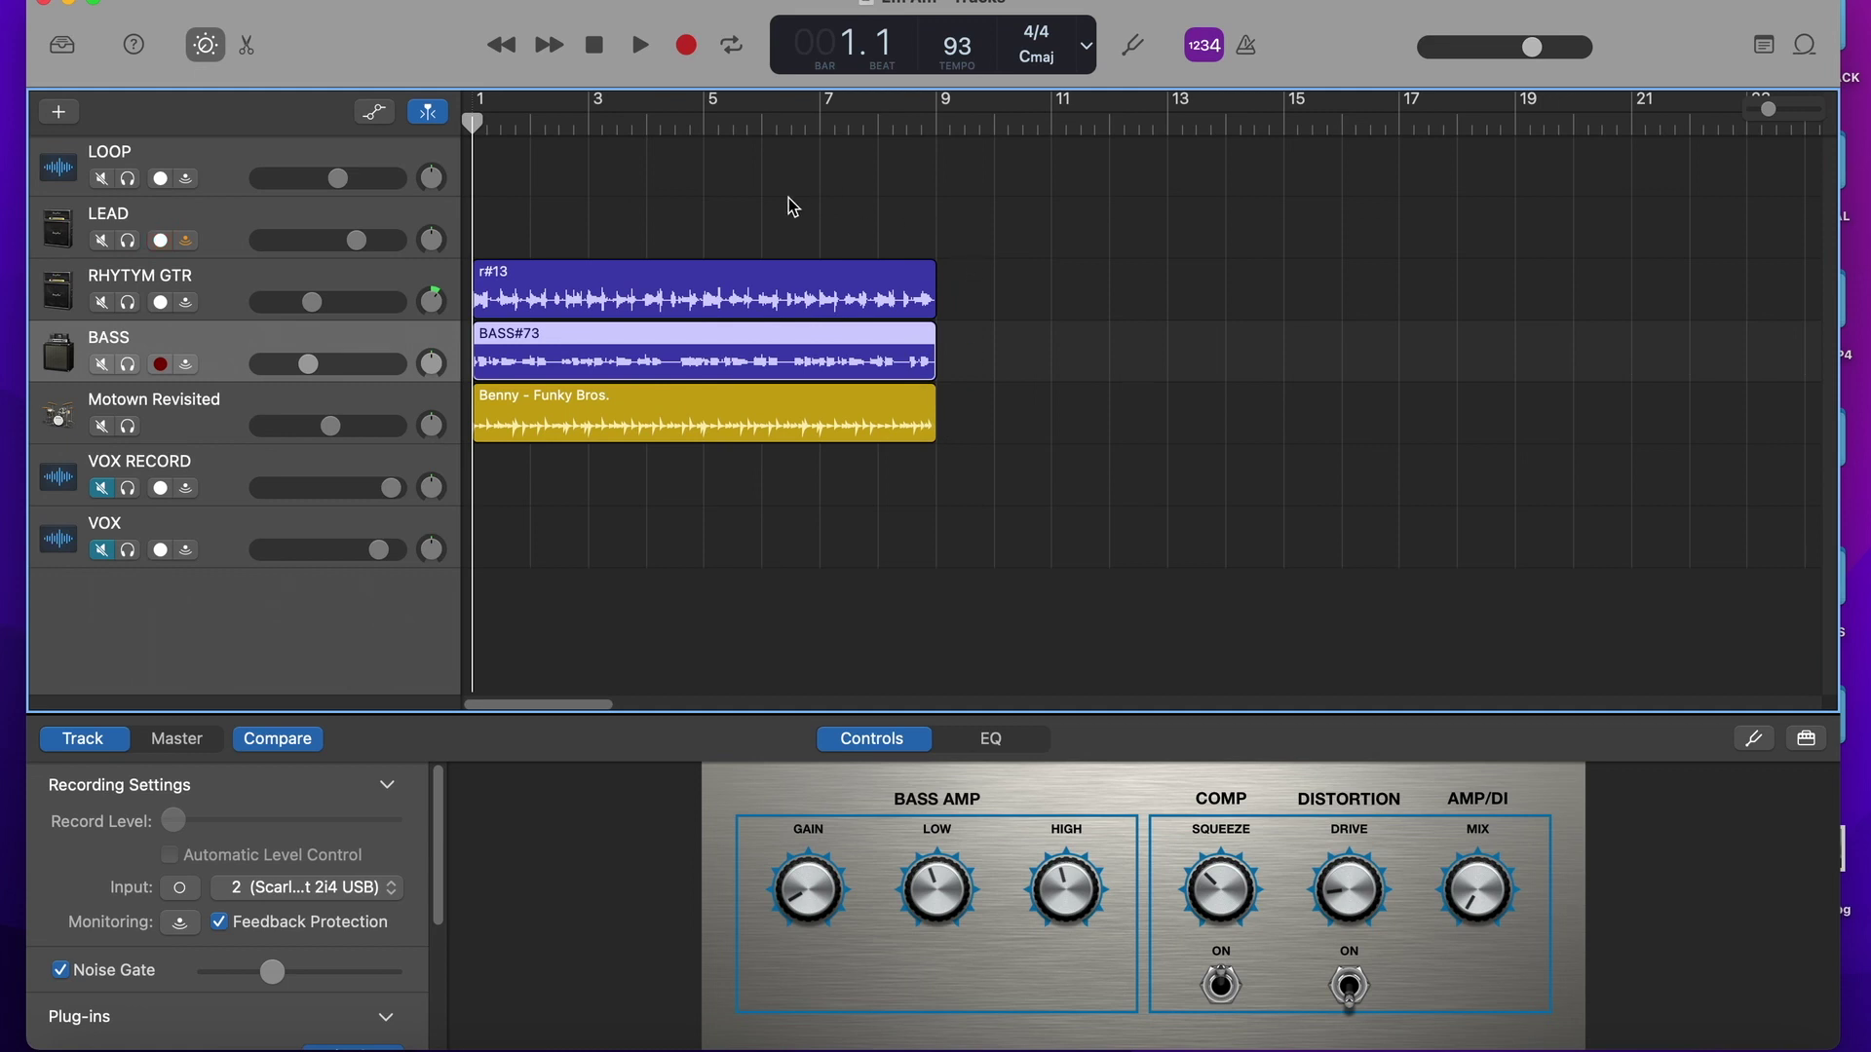
# Step: Play from the song start, solo the BASS track and raise its volume slightly
pyautogui.press('space')
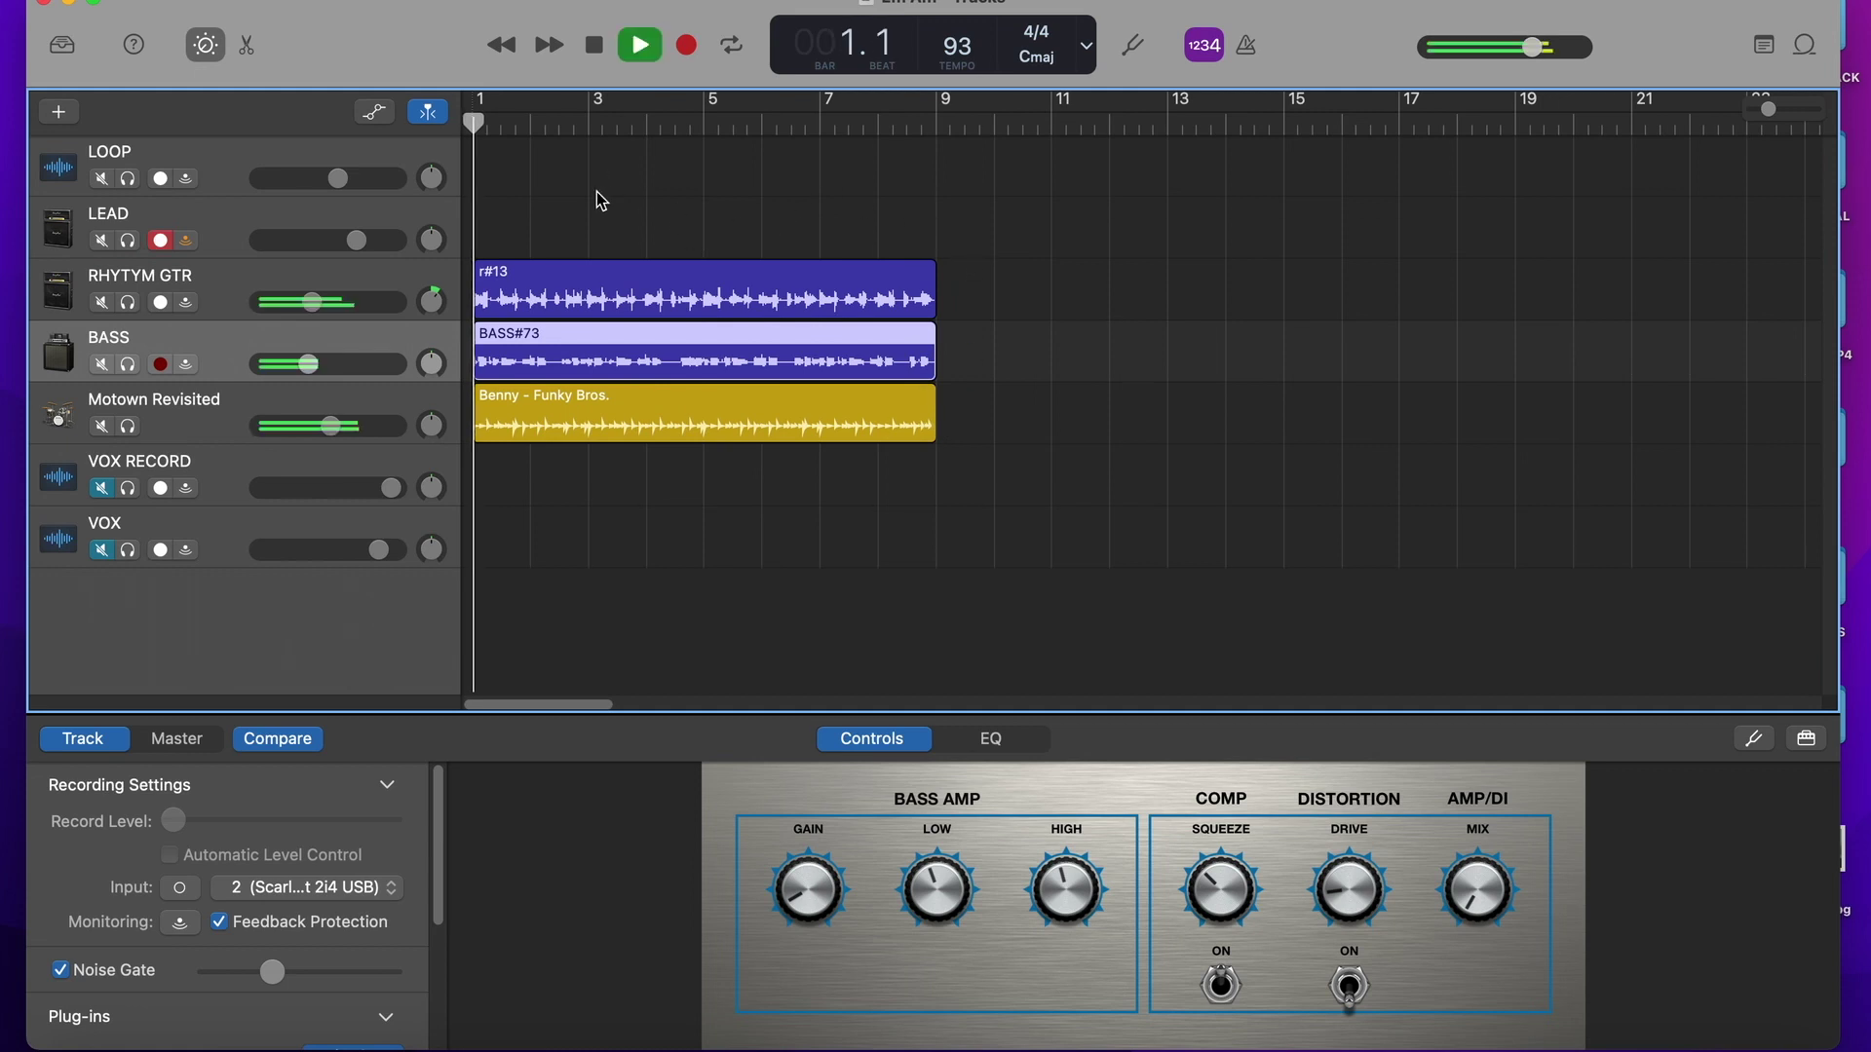
pyautogui.moveTo(312, 371); pyautogui.dragTo(317, 372)
pyautogui.click(132, 370)
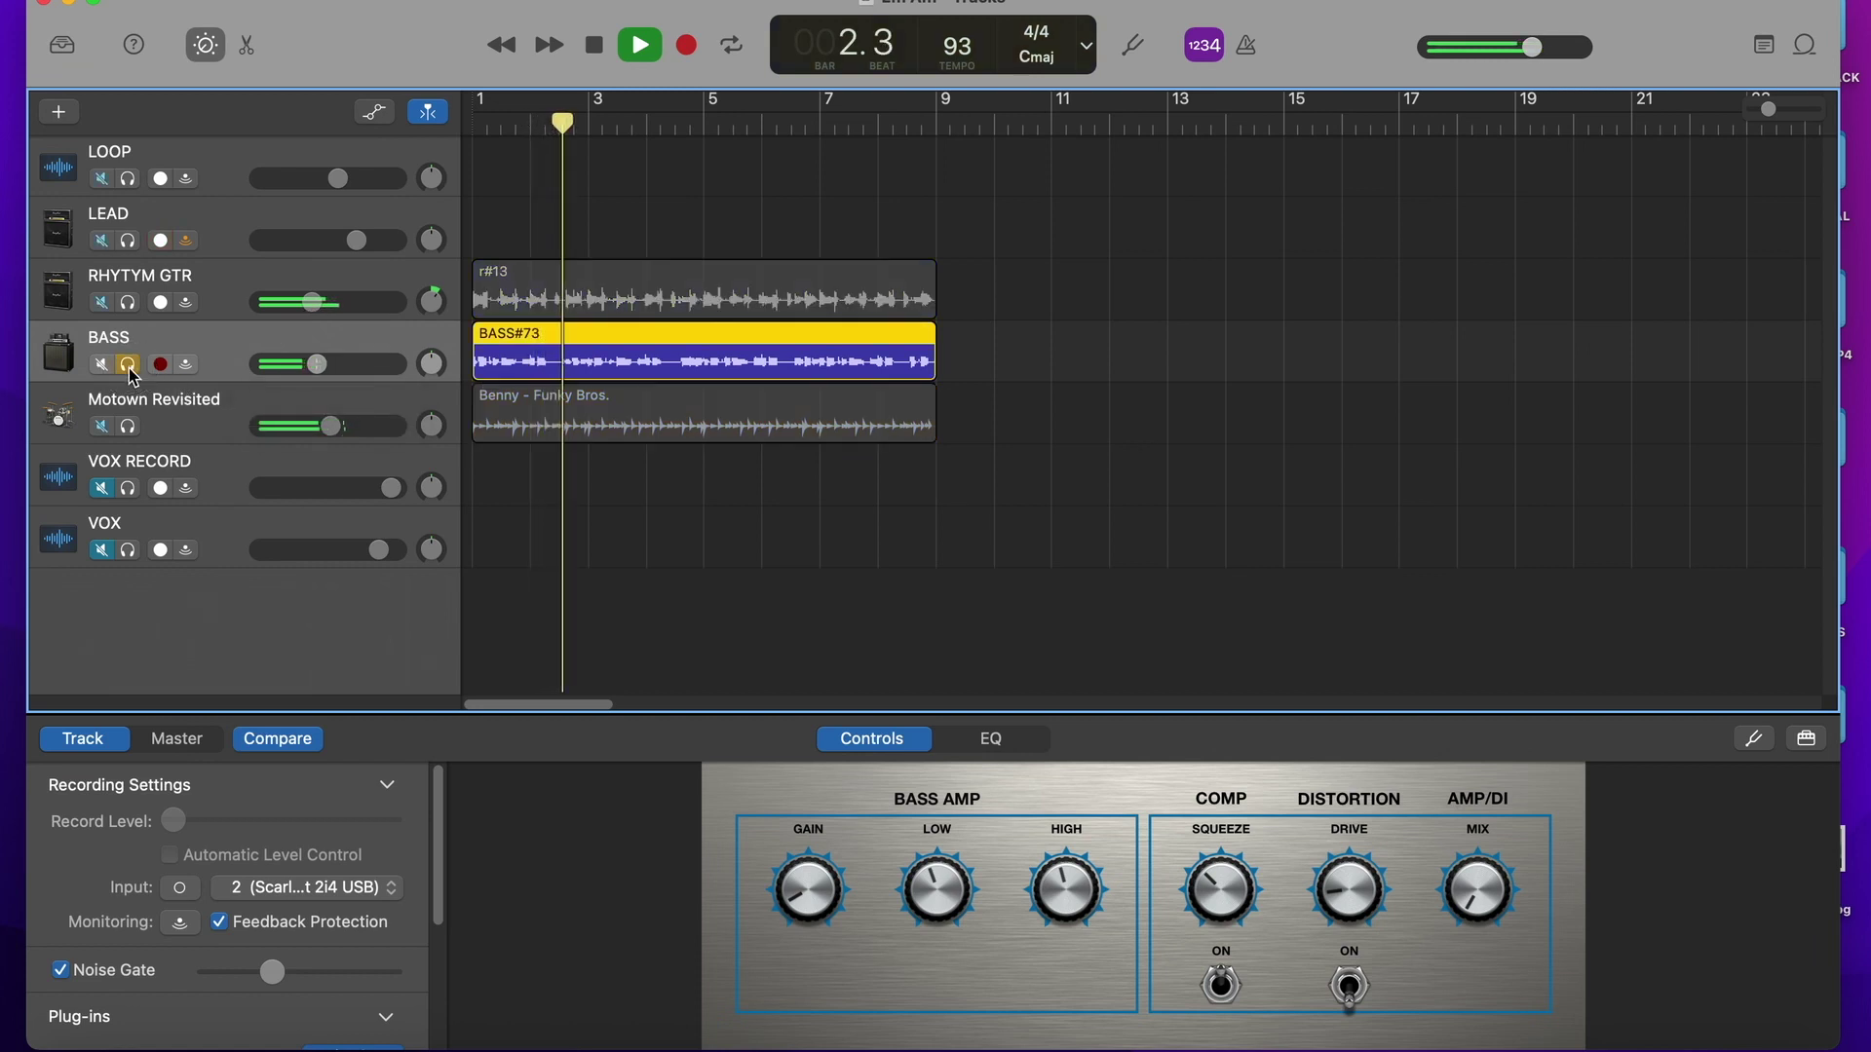
pyautogui.moveTo(318, 363); pyautogui.dragTo(328, 364)
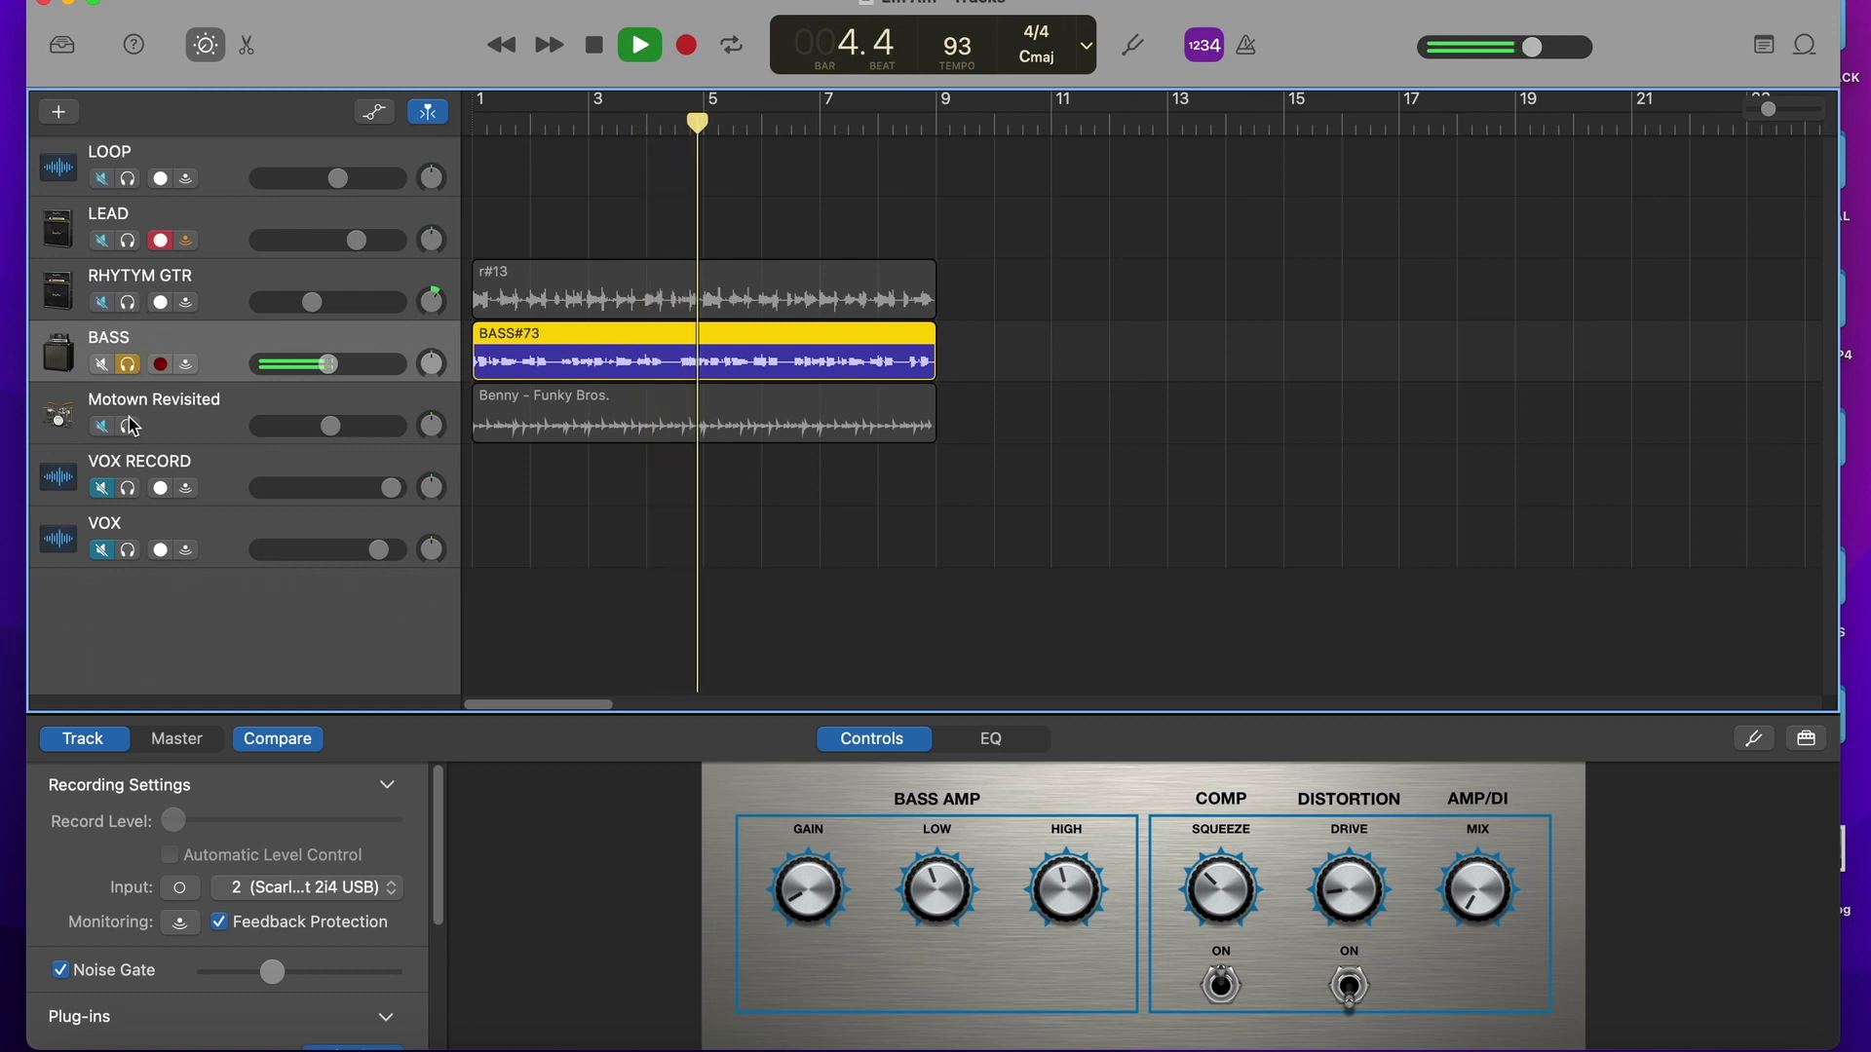
# Step: Add the Motown Revisited and RHYTYM GTR tracks to the soloed playback, clear all solos and stop
pyautogui.click(130, 425)
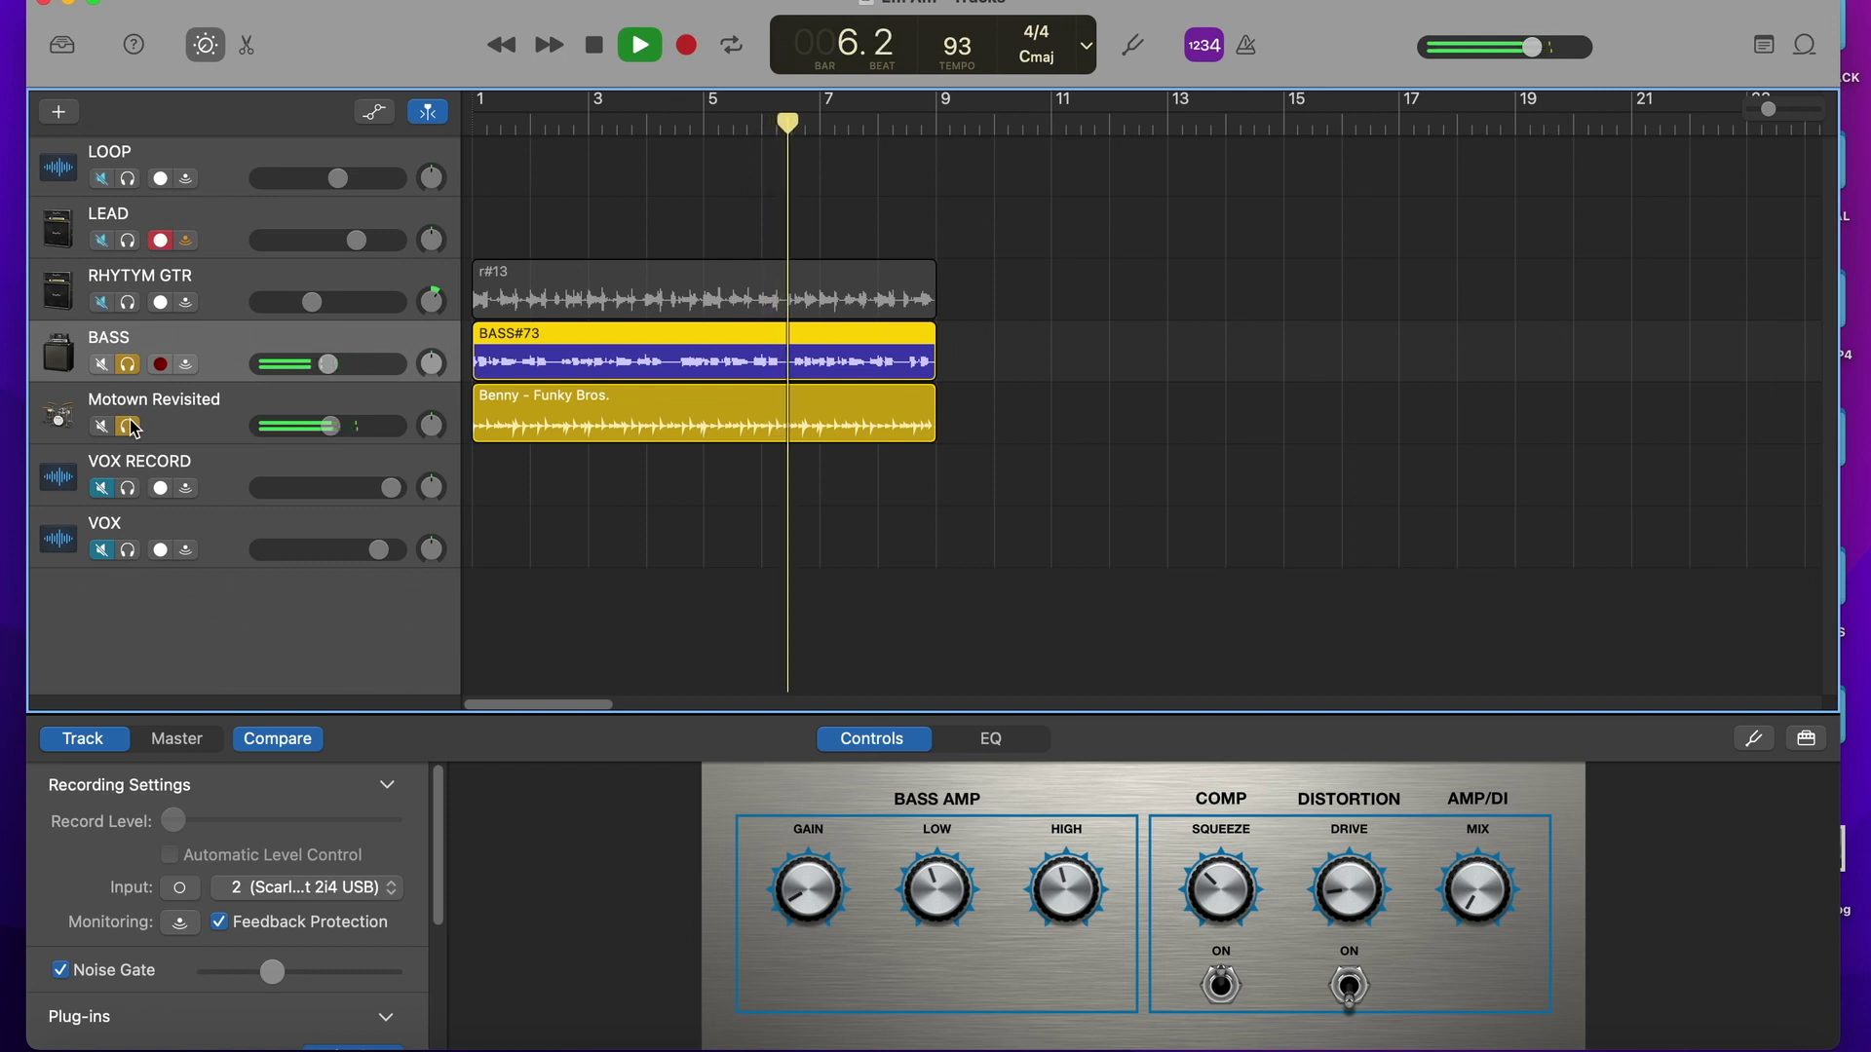
pyautogui.click(127, 302)
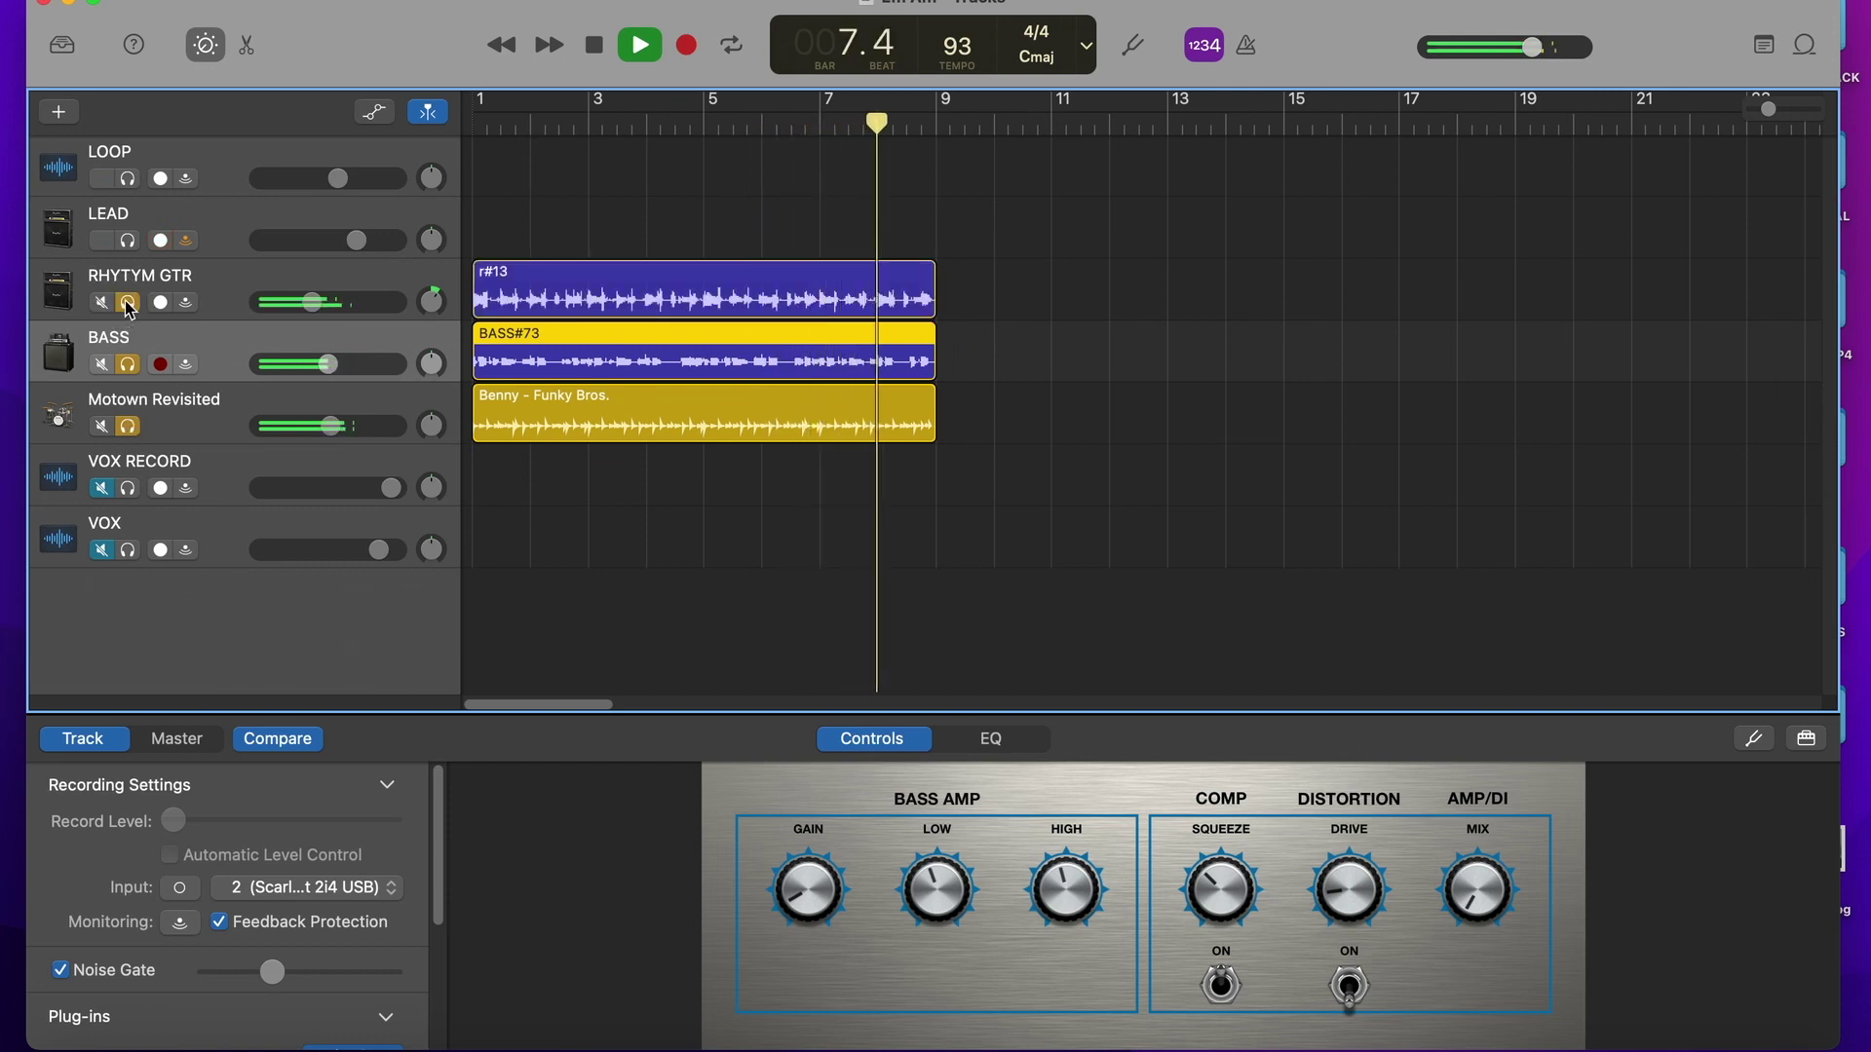
pyautogui.click(128, 302)
pyautogui.click(128, 365)
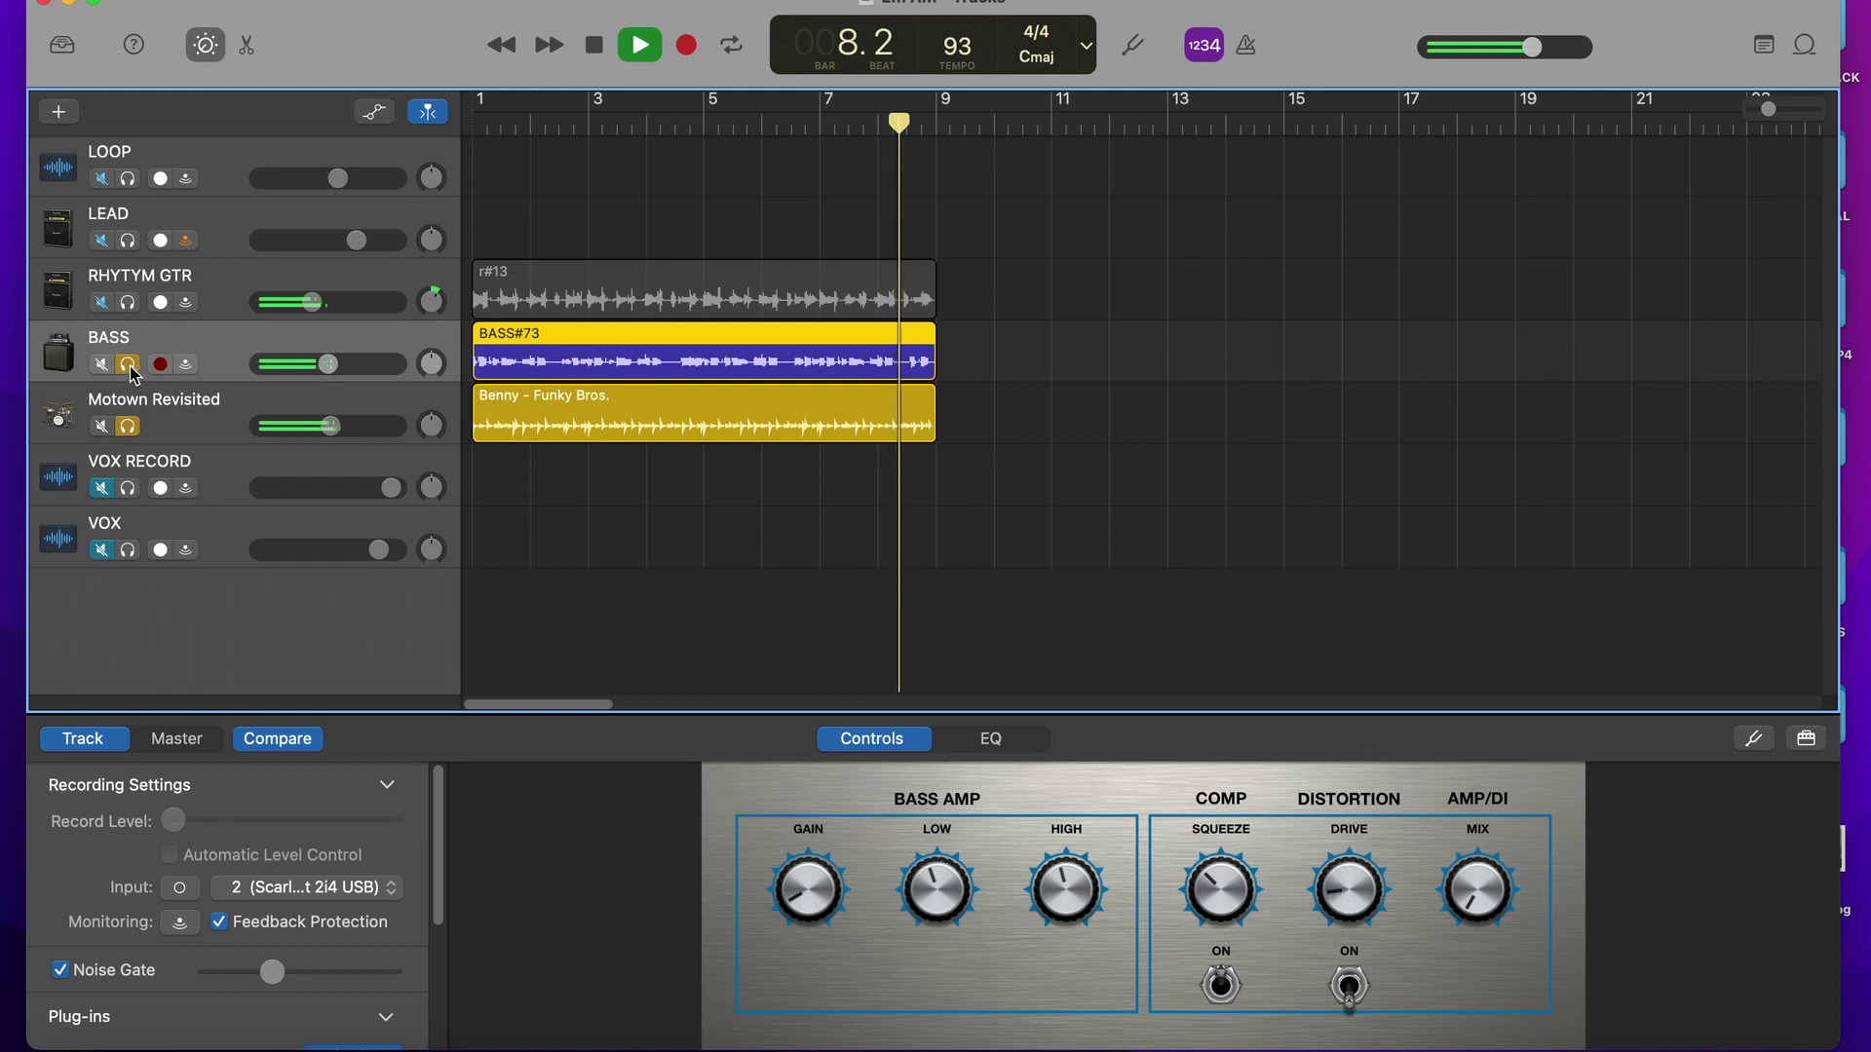
pyautogui.click(128, 426)
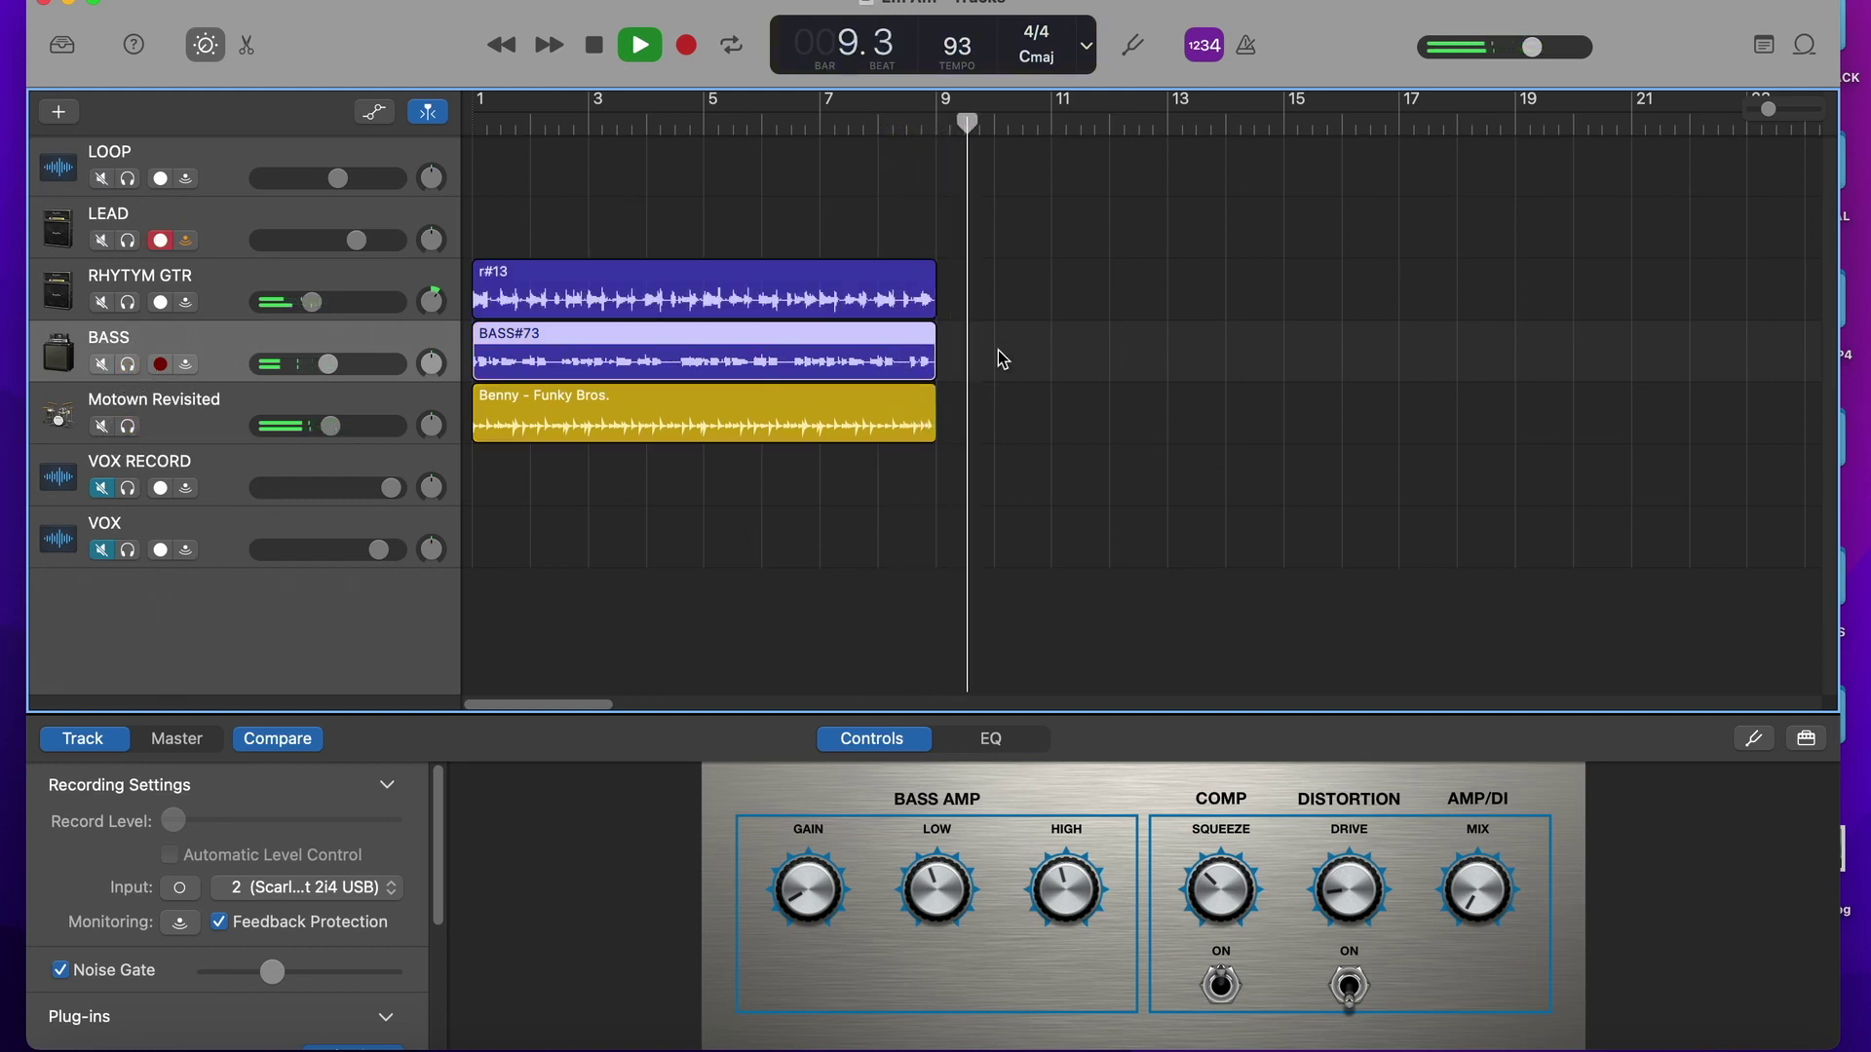
pyautogui.press('space')
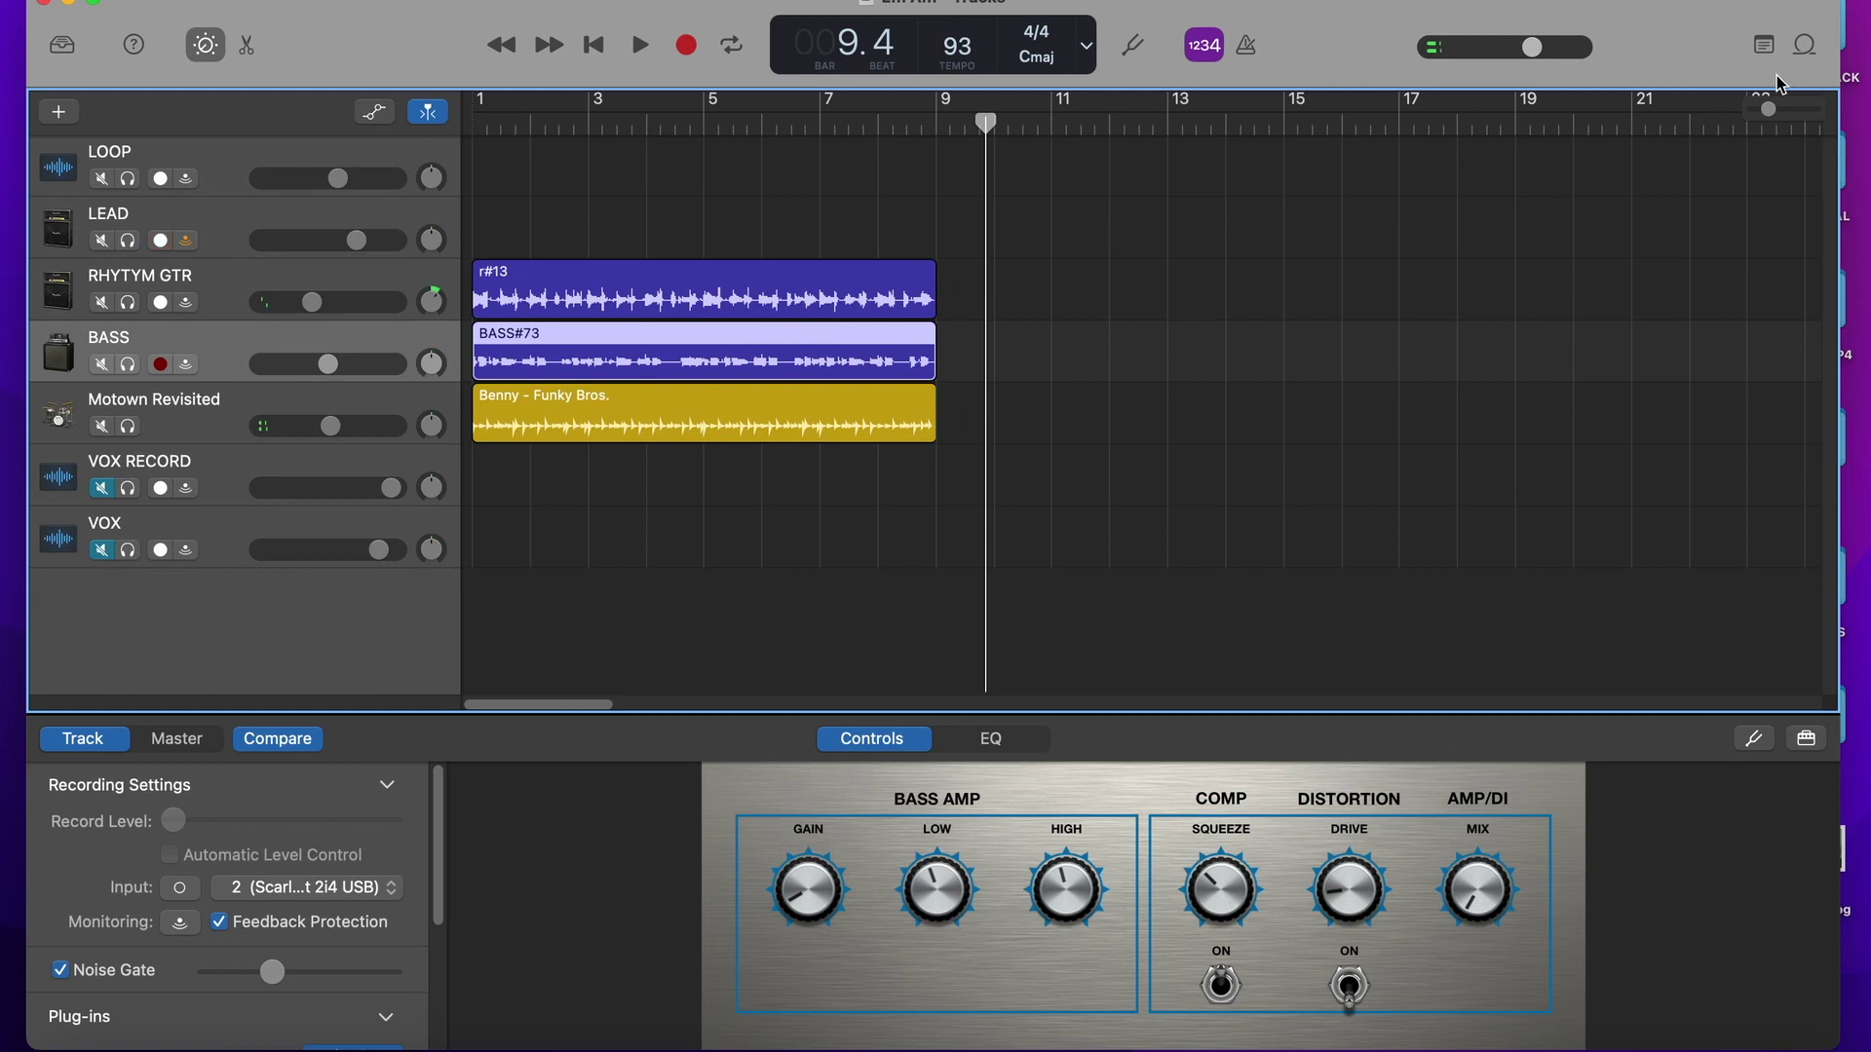
# Step: Place the playhead at bar 9 and switch the position display to show elapsed time alongside bars and beats
pyautogui.moveTo(1774, 117); pyautogui.dragTo(1757, 113)
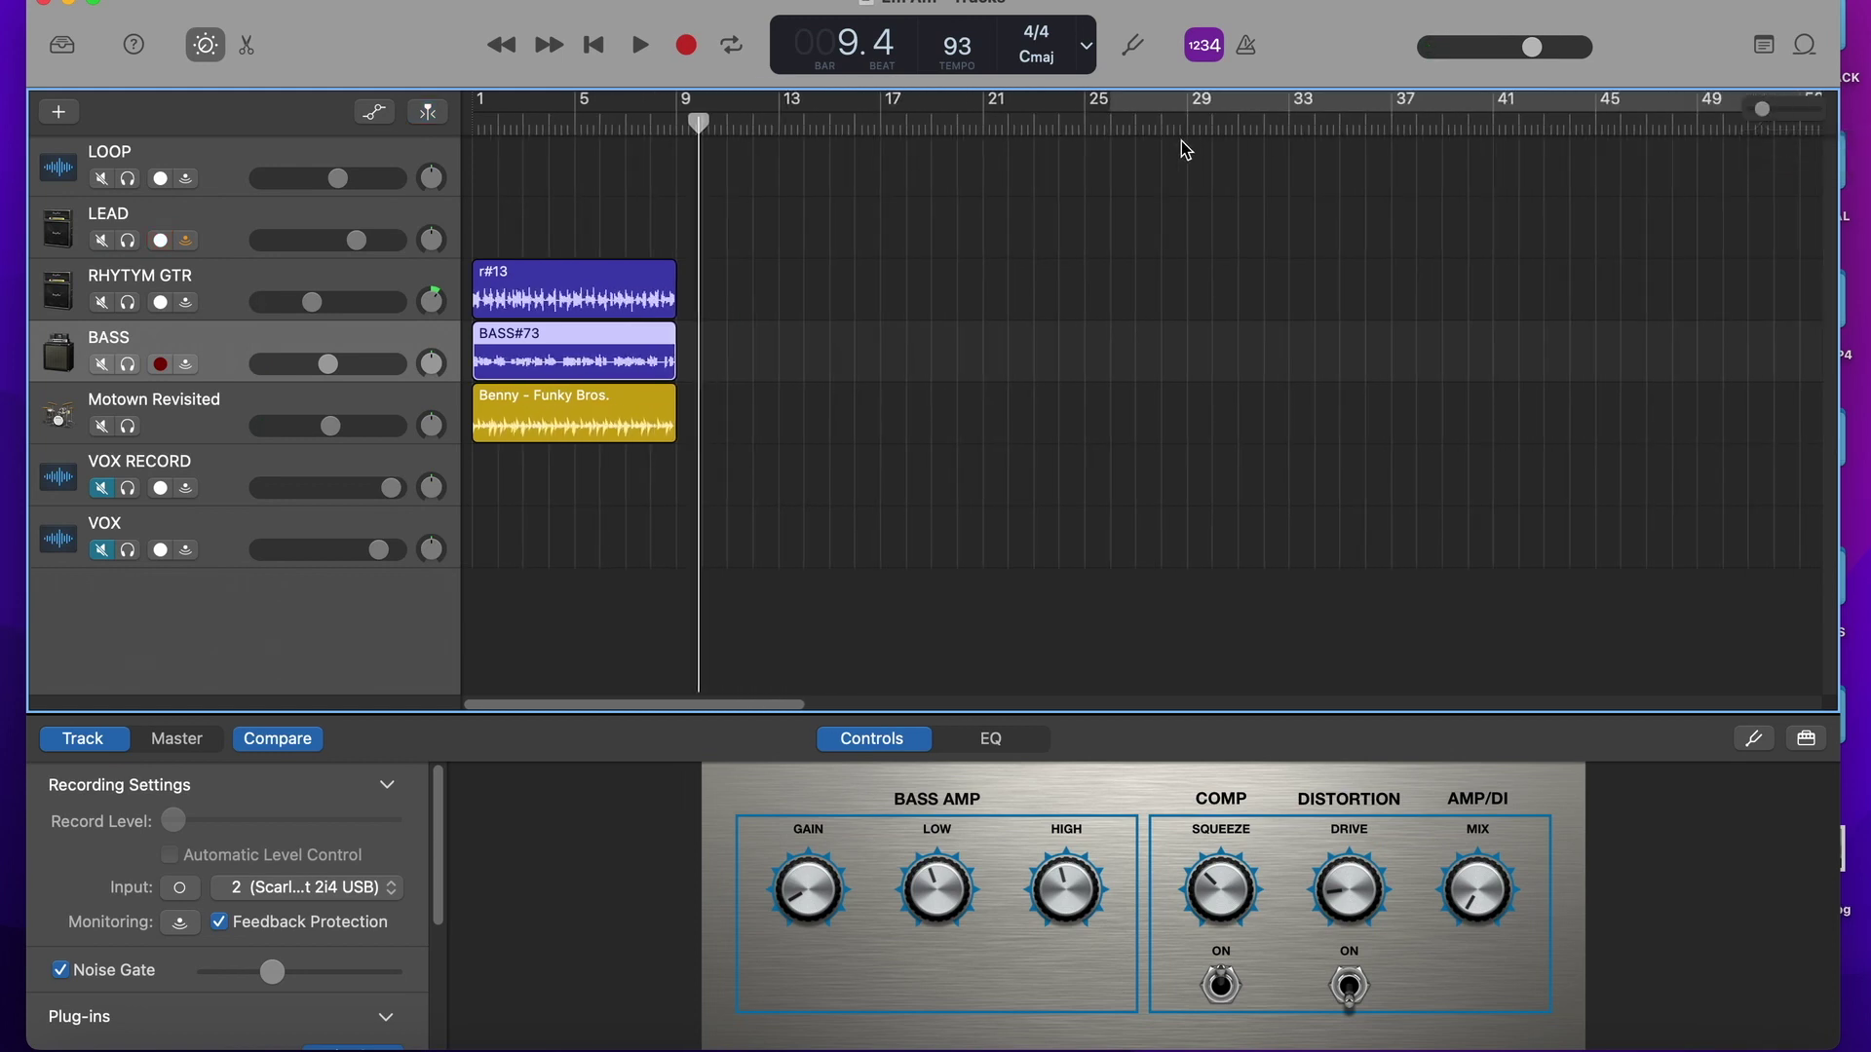
pyautogui.click(677, 125)
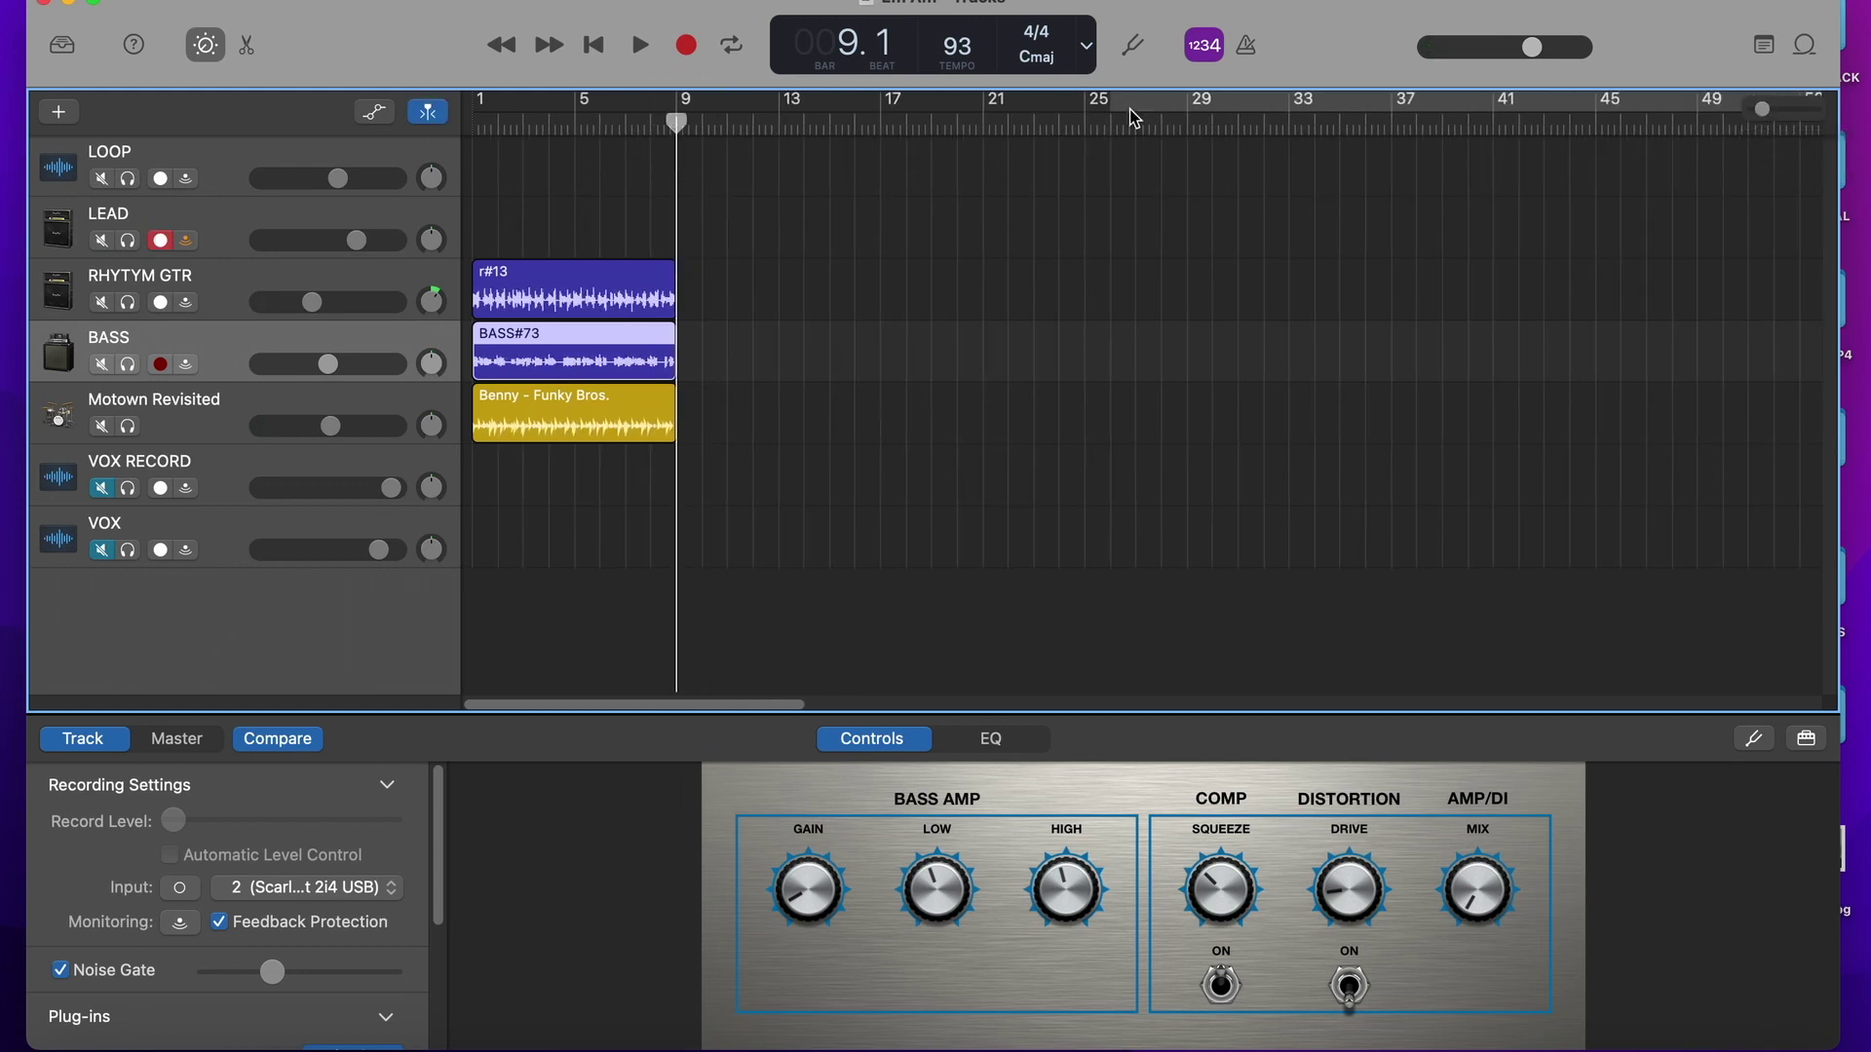
pyautogui.click(1088, 56)
pyautogui.click(1116, 75)
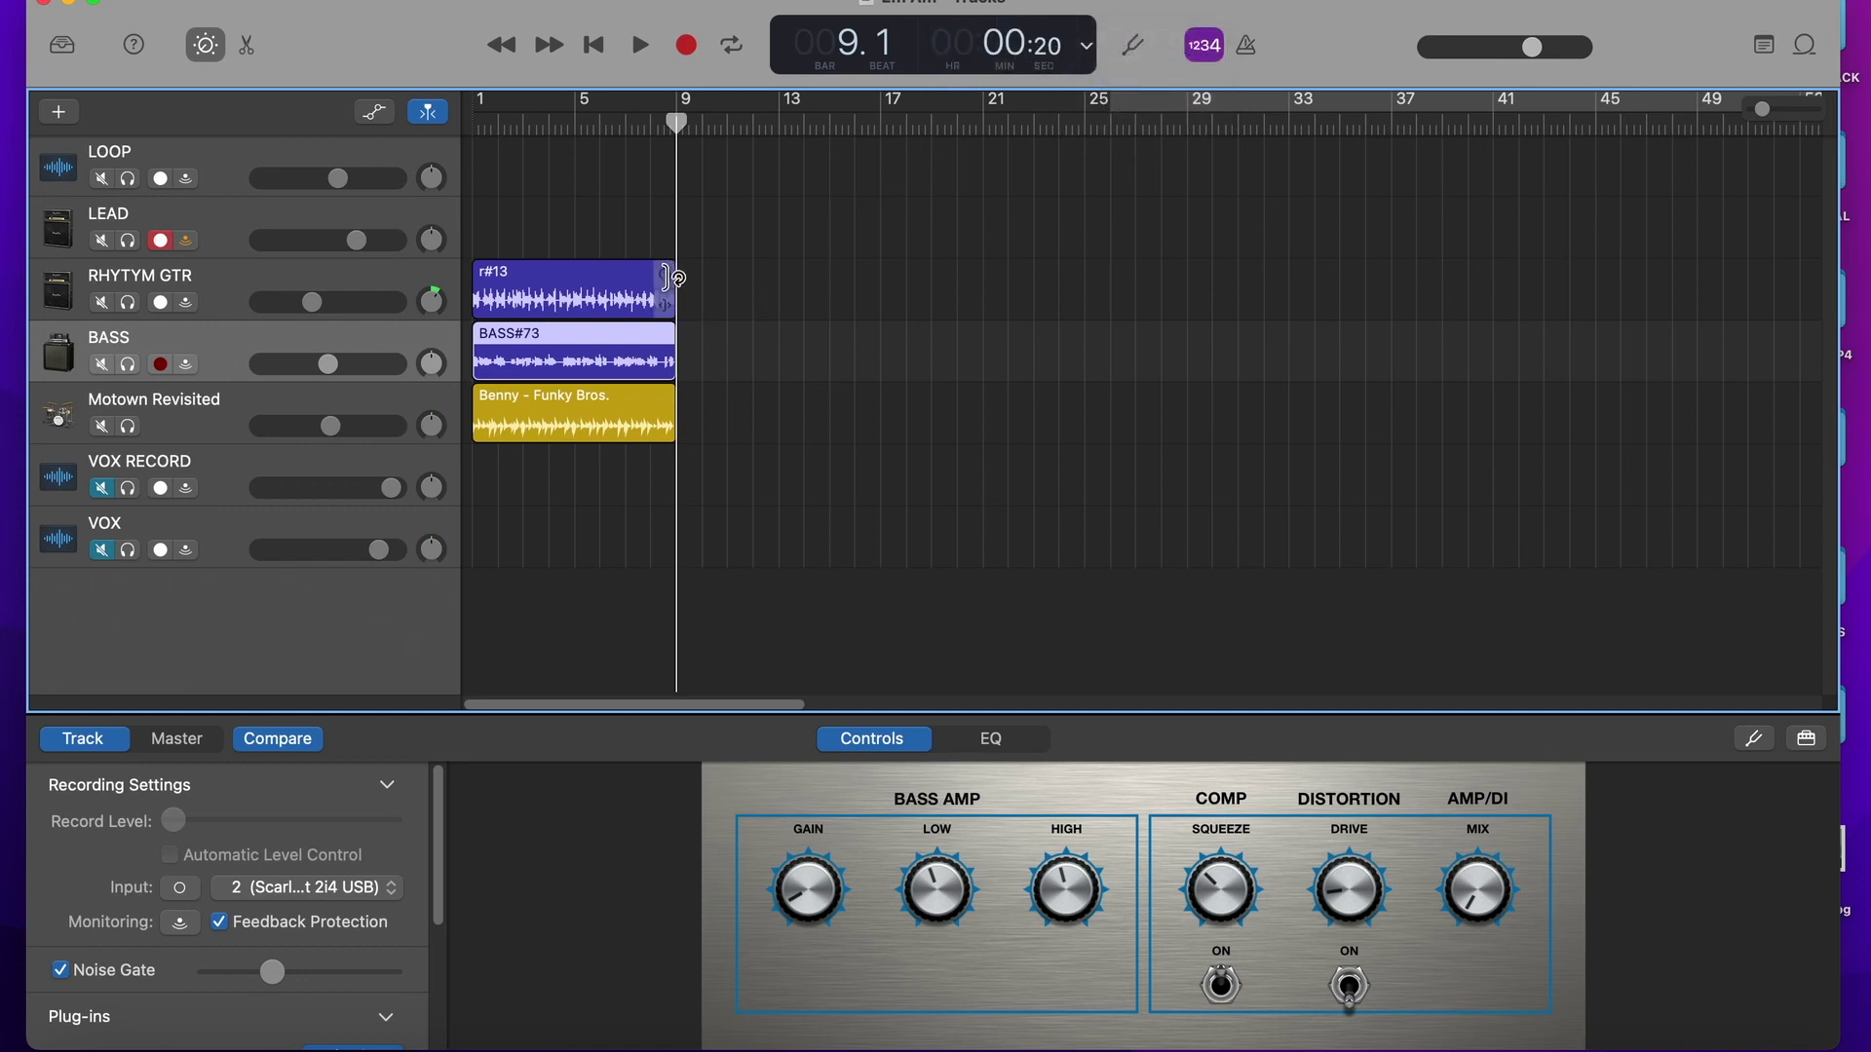
# Step: Loop the rhythm guitar, bass and drum regions out to about bar 53 and place the playhead at bar 50
pyautogui.moveTo(673, 276); pyautogui.dragTo(1785, 330)
pyautogui.moveTo(672, 337); pyautogui.dragTo(1791, 424)
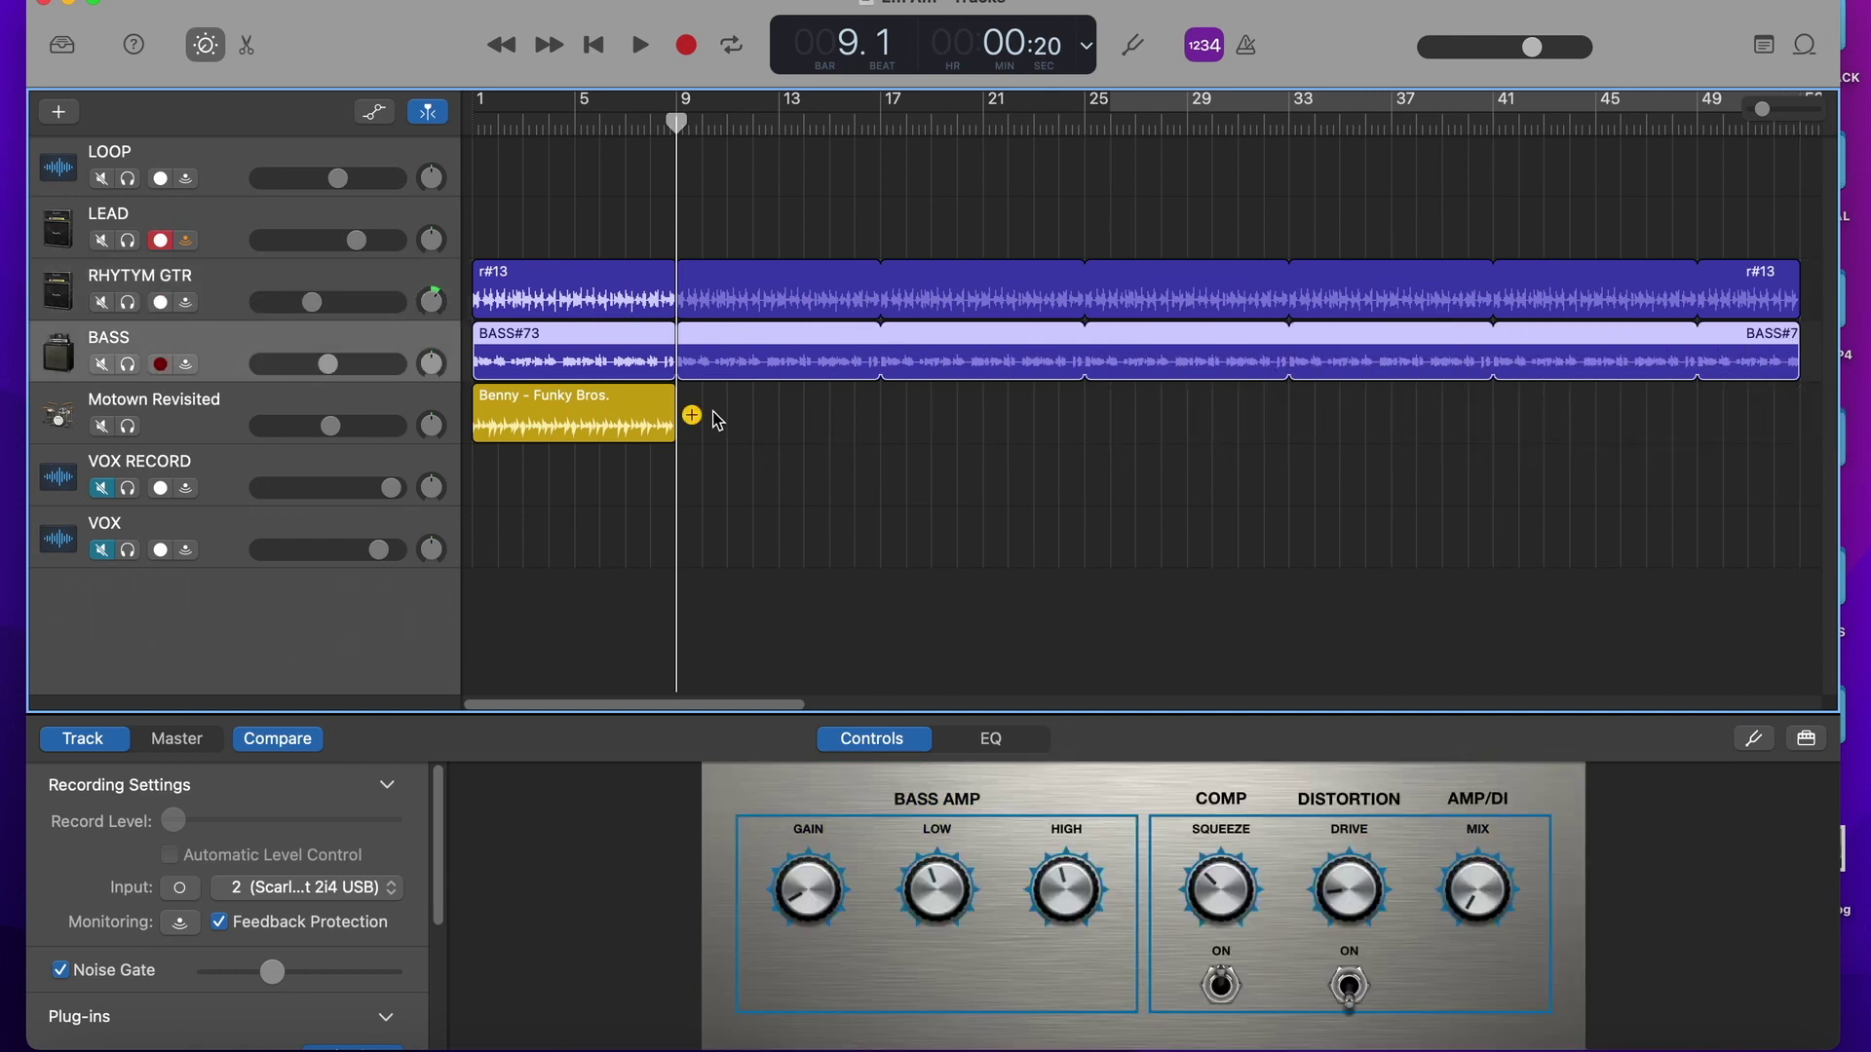
pyautogui.moveTo(675, 409); pyautogui.dragTo(1791, 429)
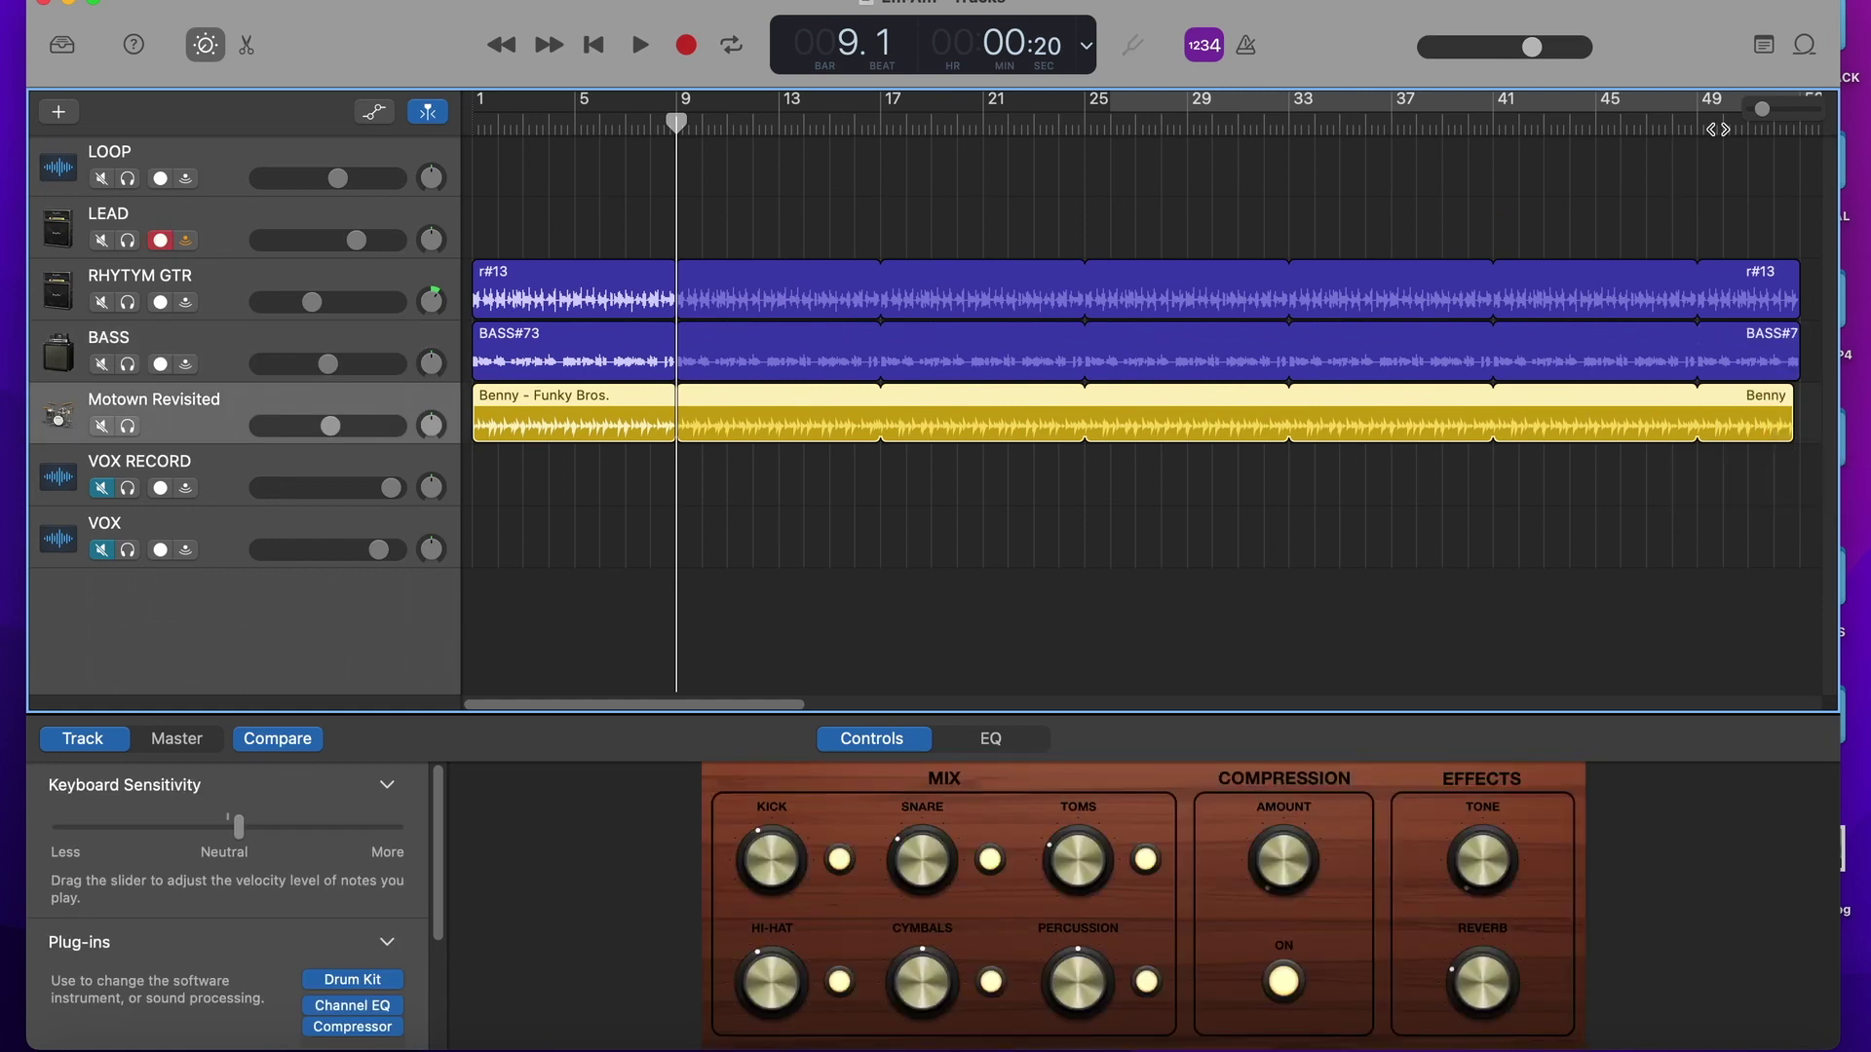
pyautogui.click(1723, 122)
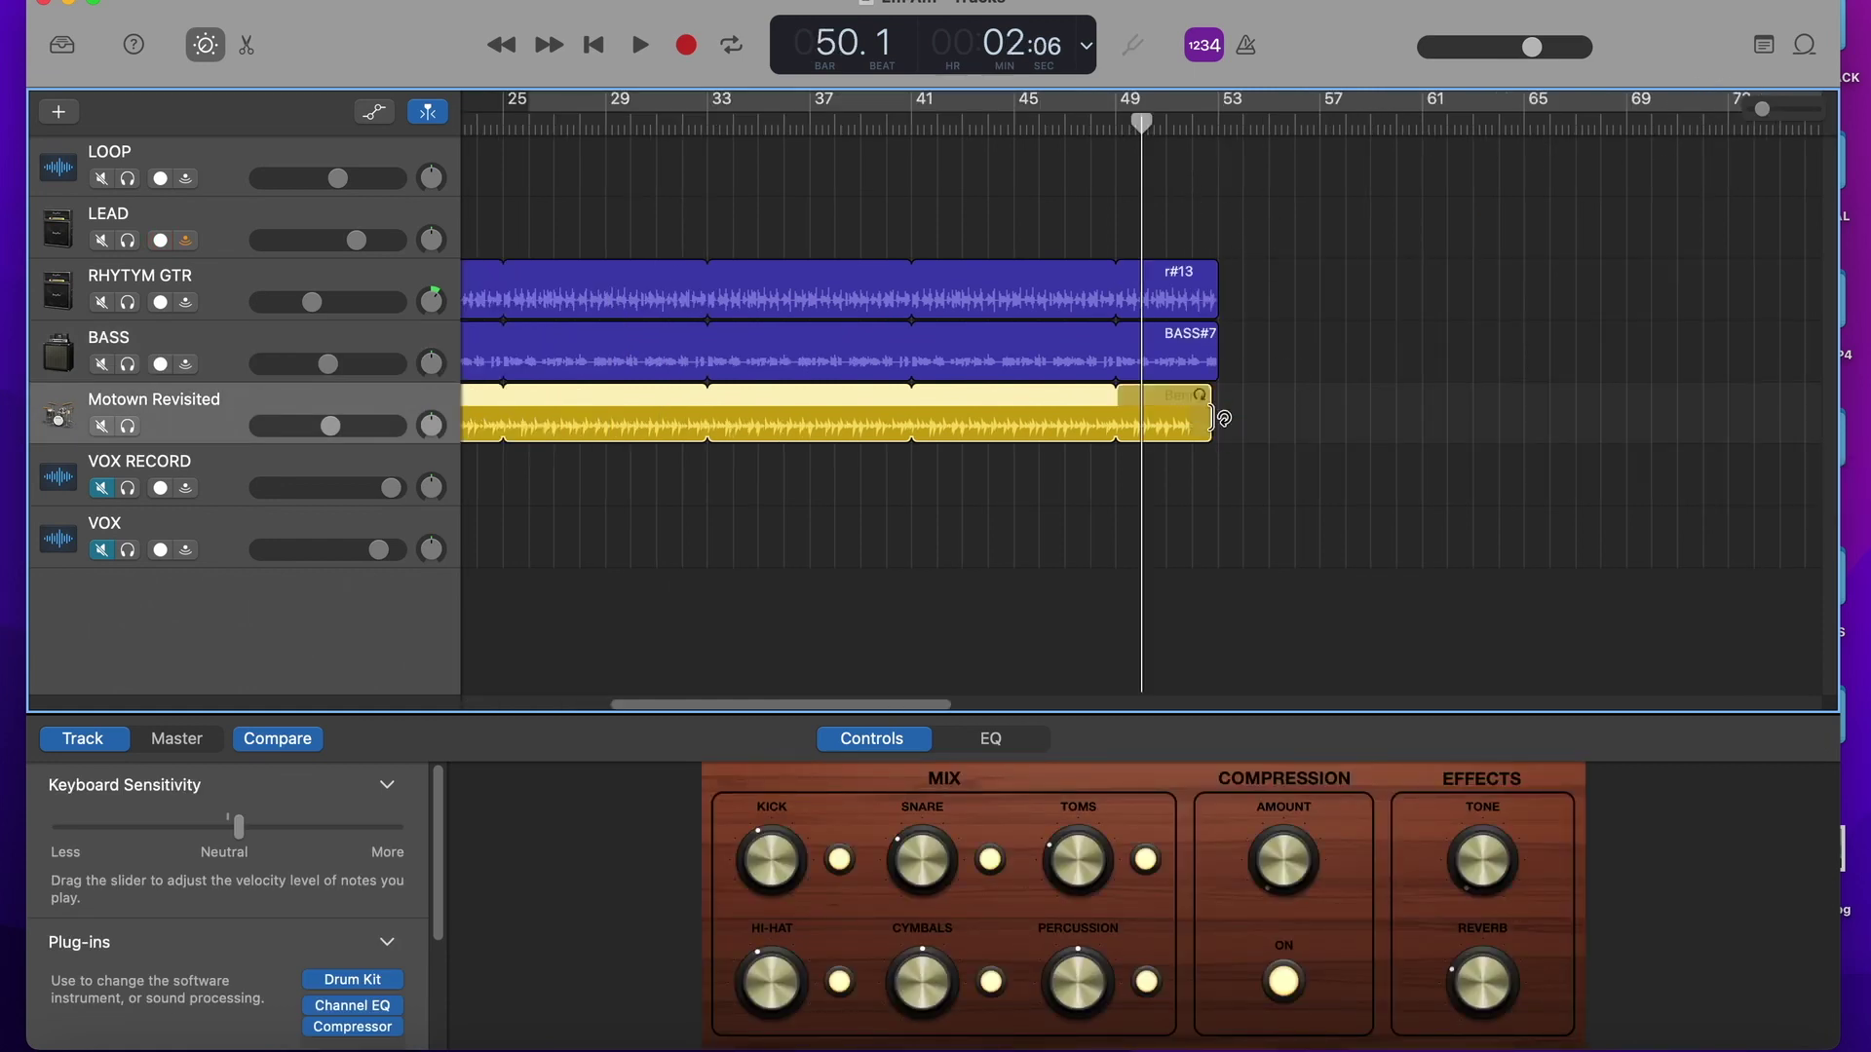
# Step: Extend the loops of all three regions together to about bar 203 and place the playhead at bar 198
pyautogui.moveTo(1766, 111); pyautogui.dragTo(1720, 108)
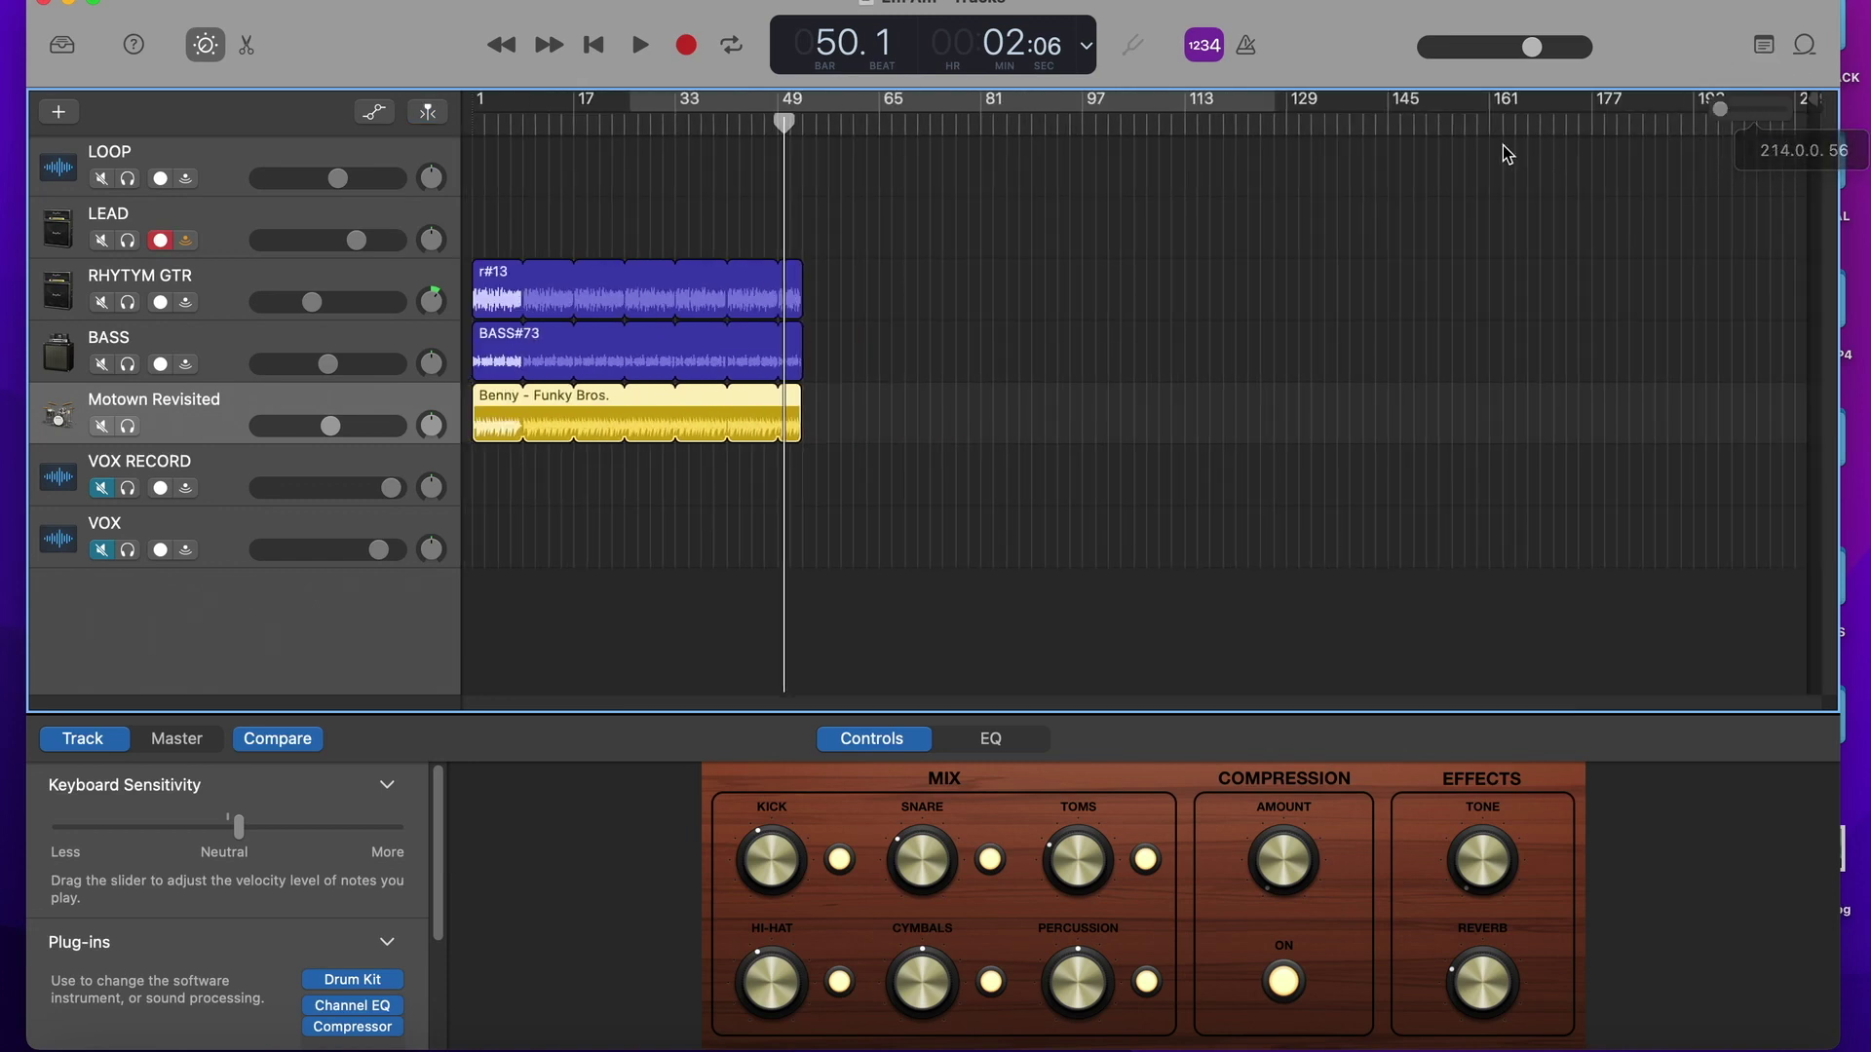
pyautogui.moveTo(773, 229); pyautogui.dragTo(776, 463)
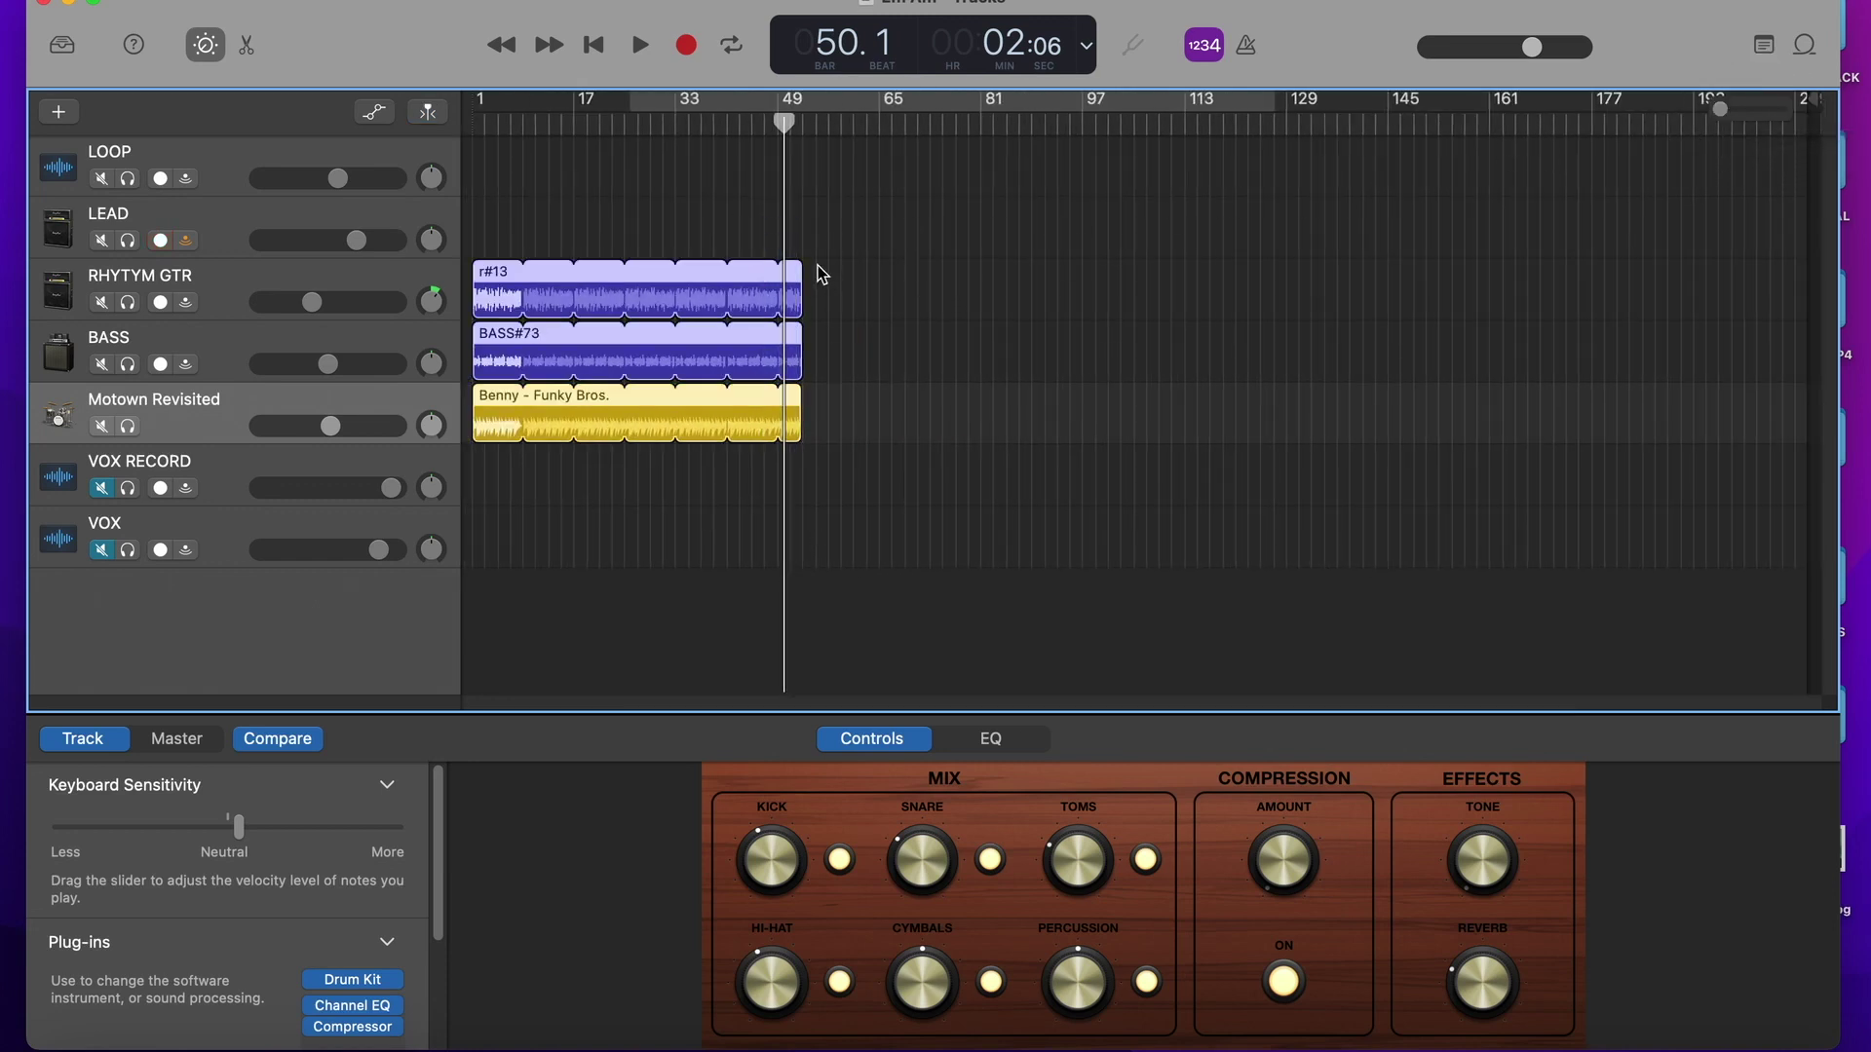
pyautogui.moveTo(797, 275); pyautogui.dragTo(1725, 282)
pyautogui.click(1722, 122)
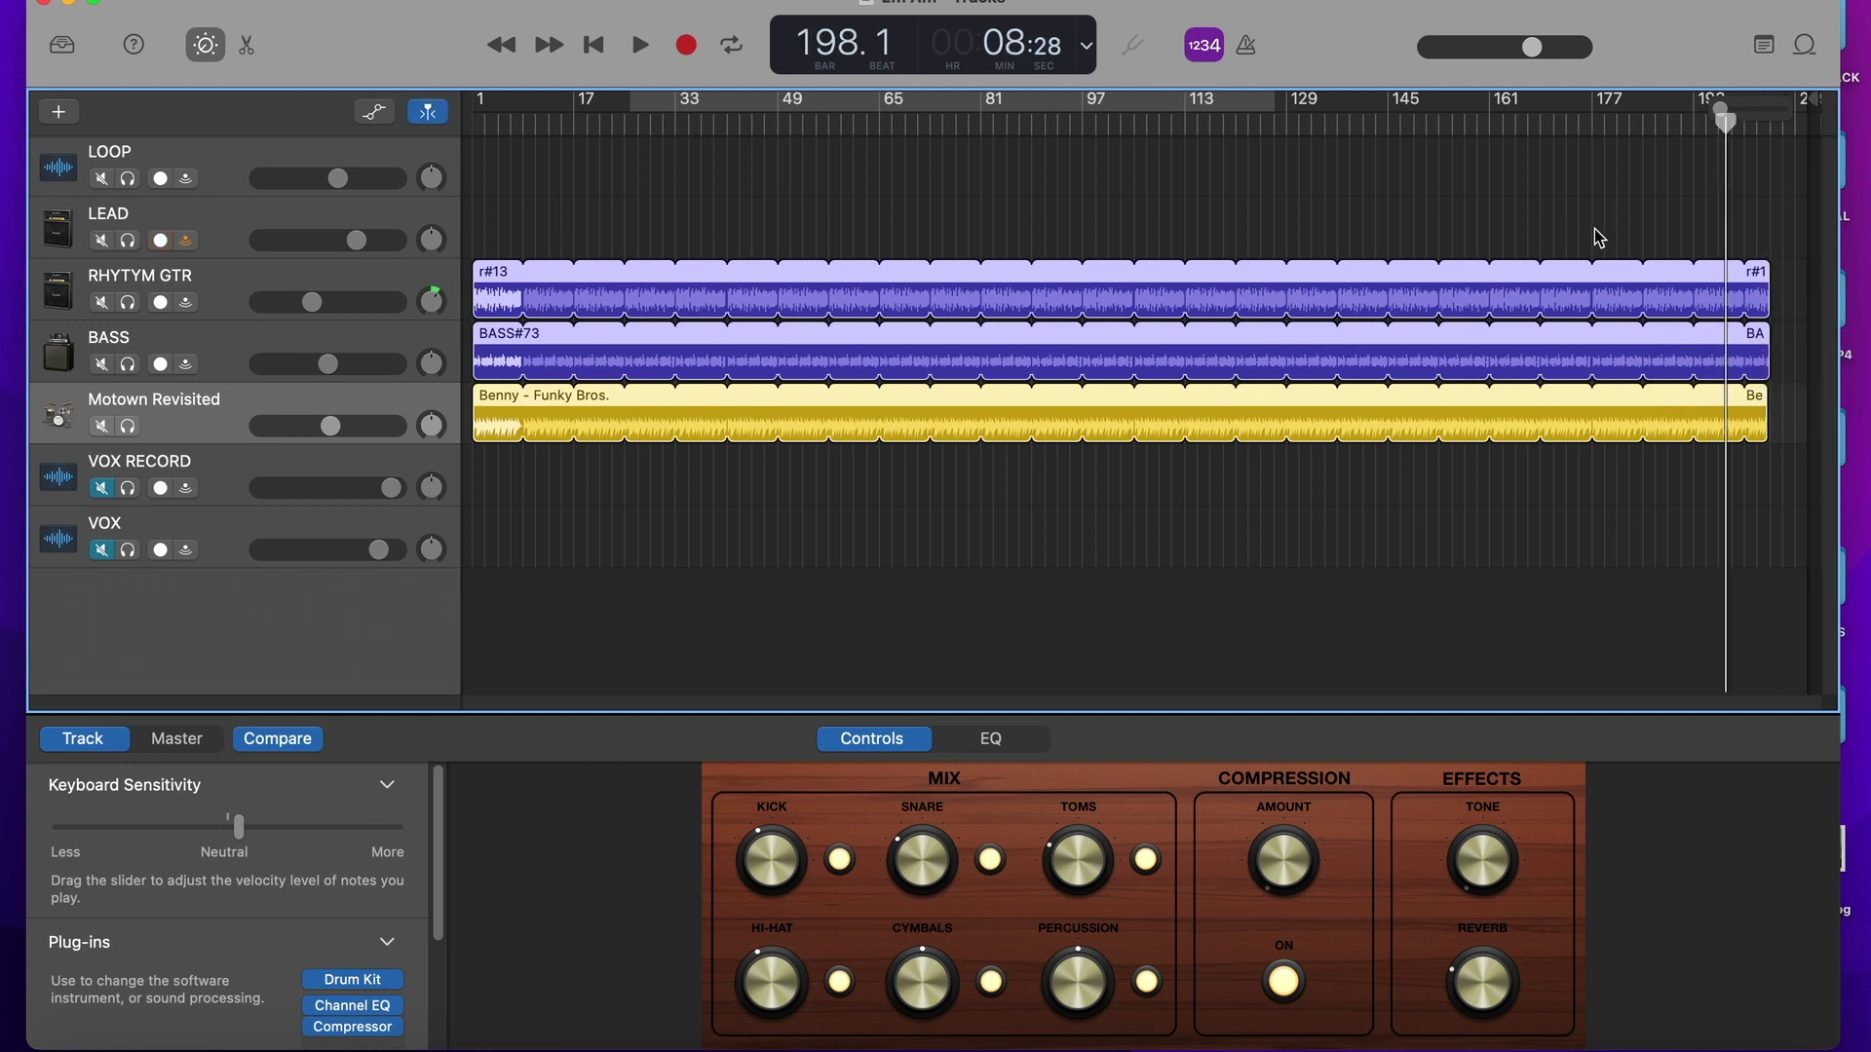
# Step: Play the looped backing from the song start for a few bars, stop, and return the playhead to bar 1
pyautogui.press('Return')
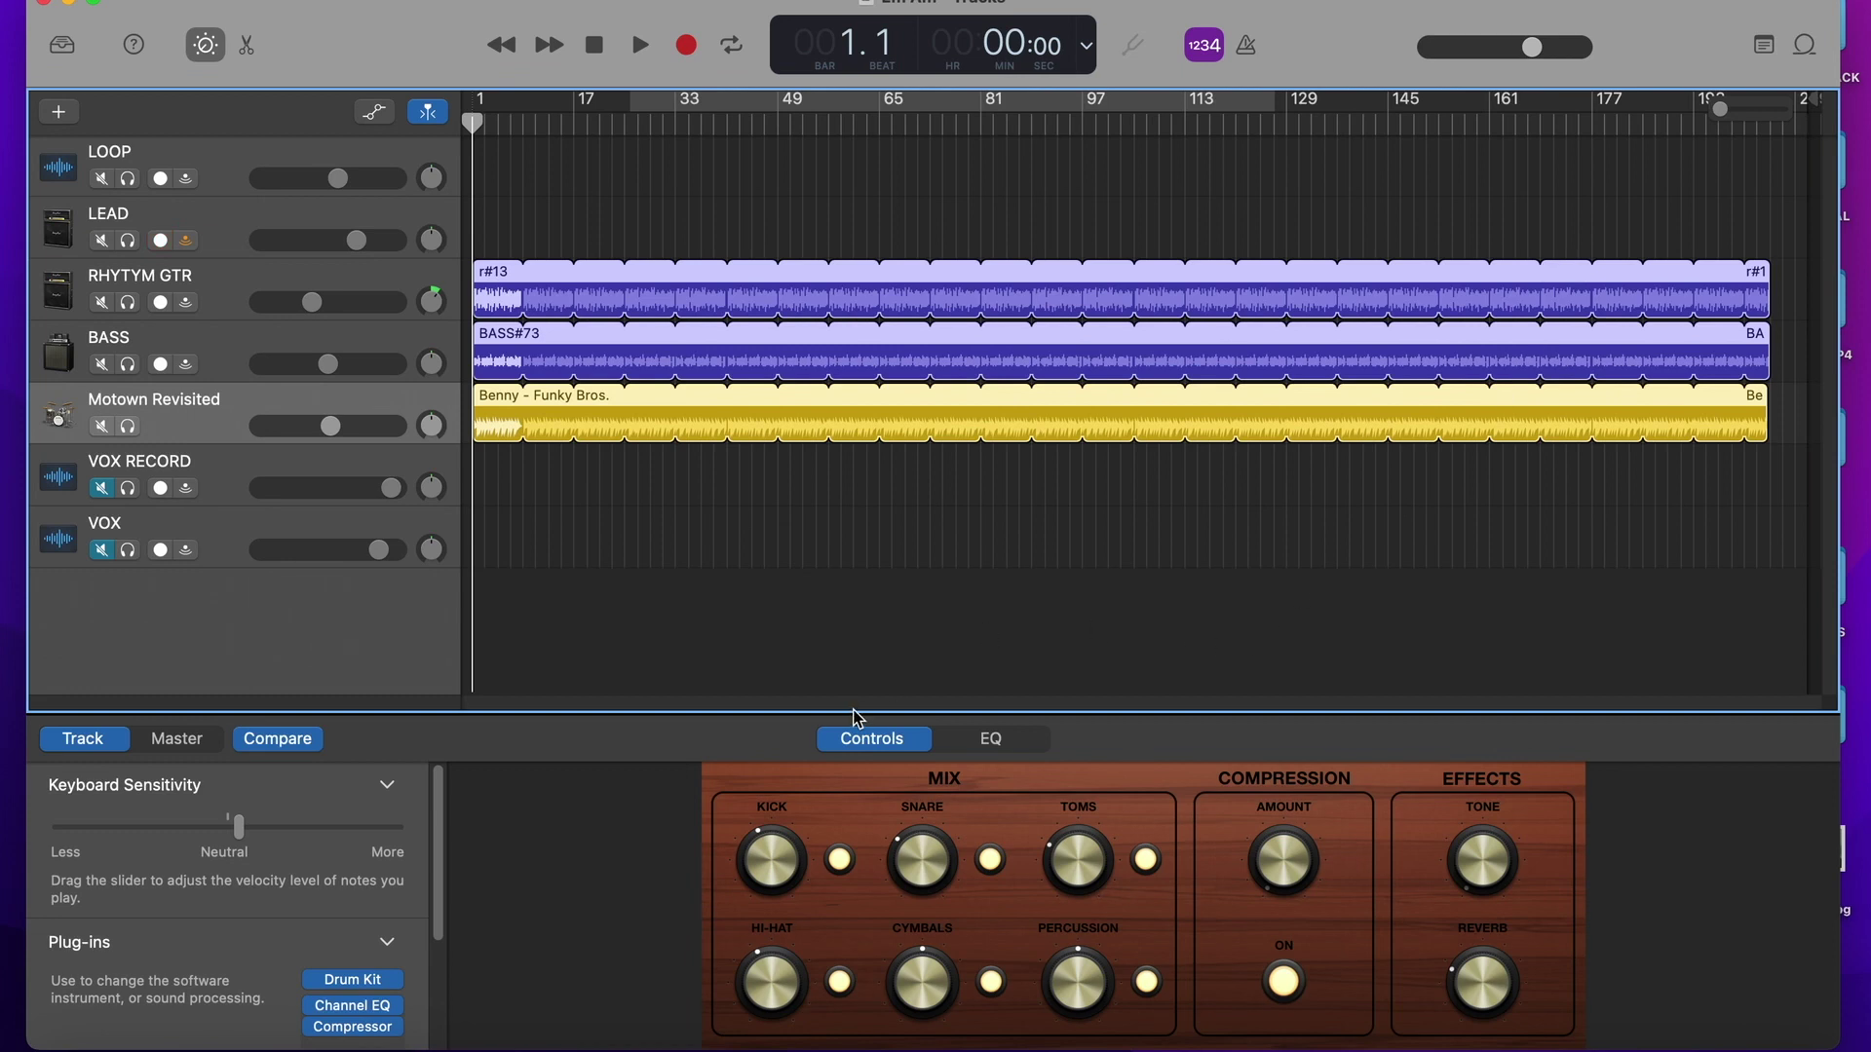
pyautogui.press('space')
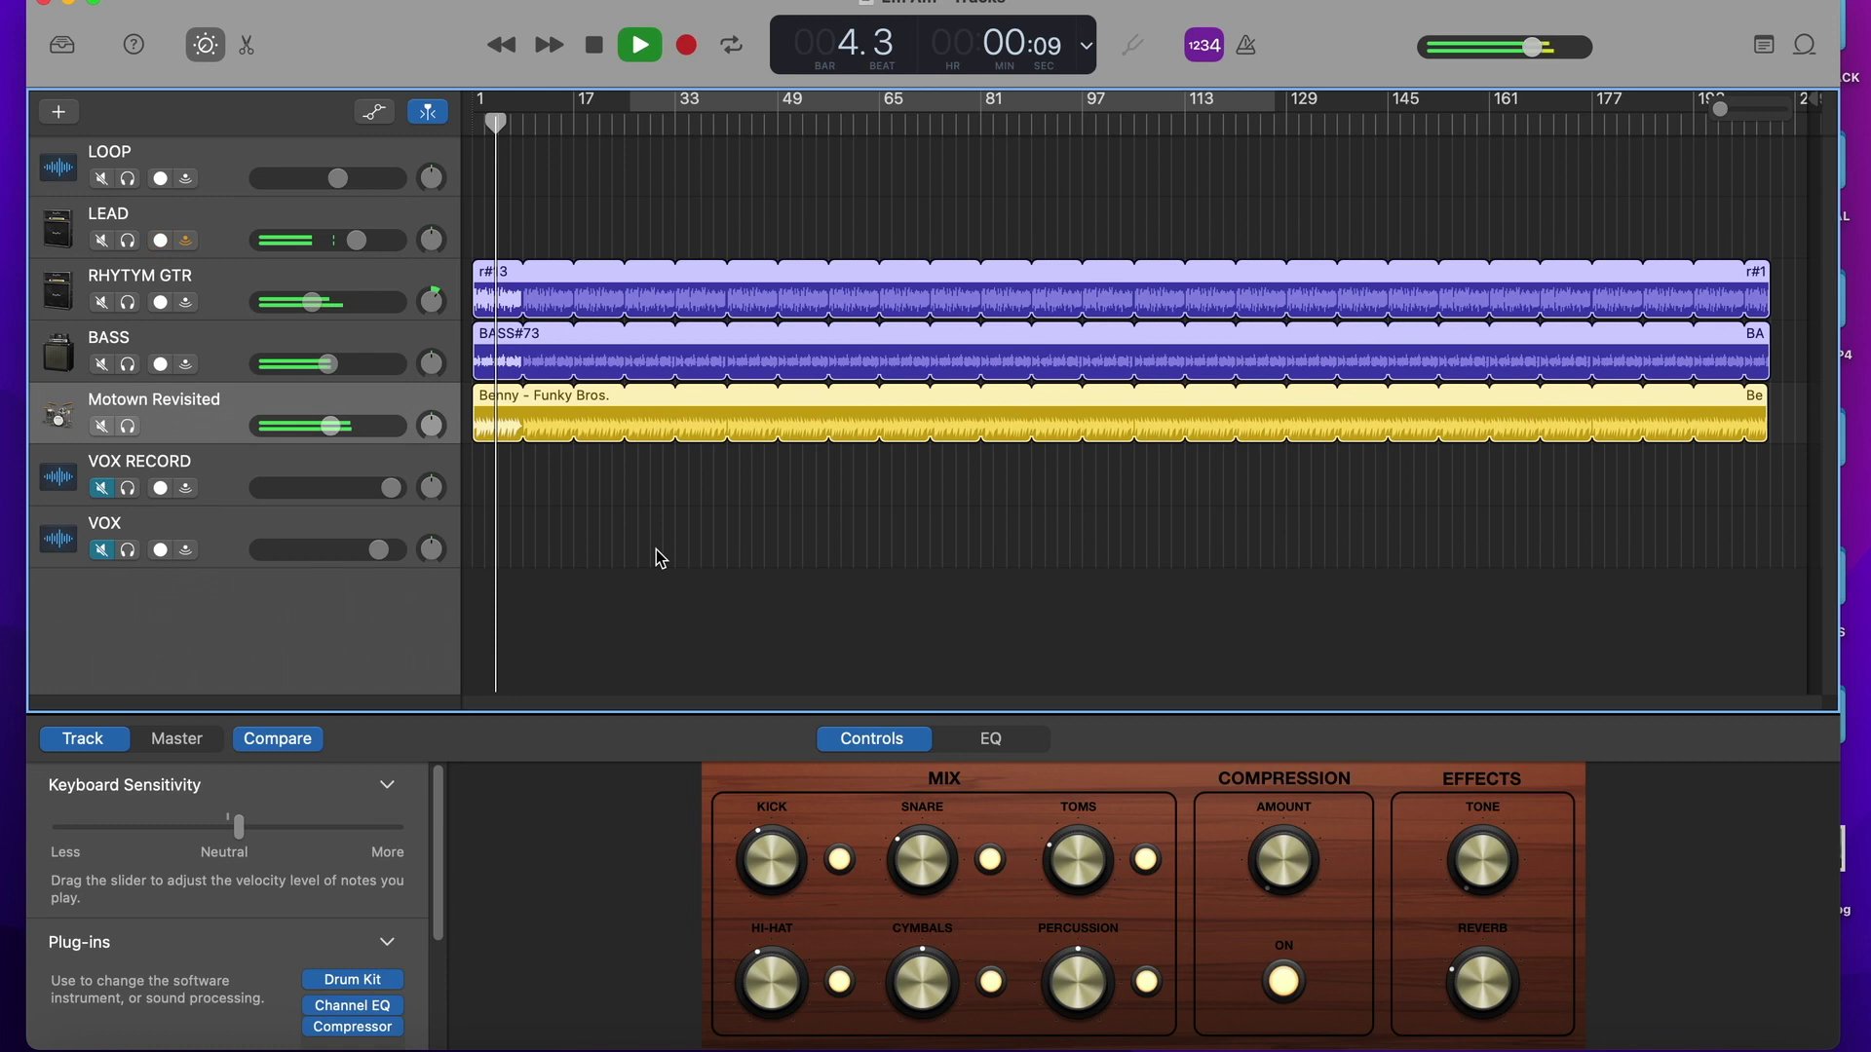
pyautogui.press('space')
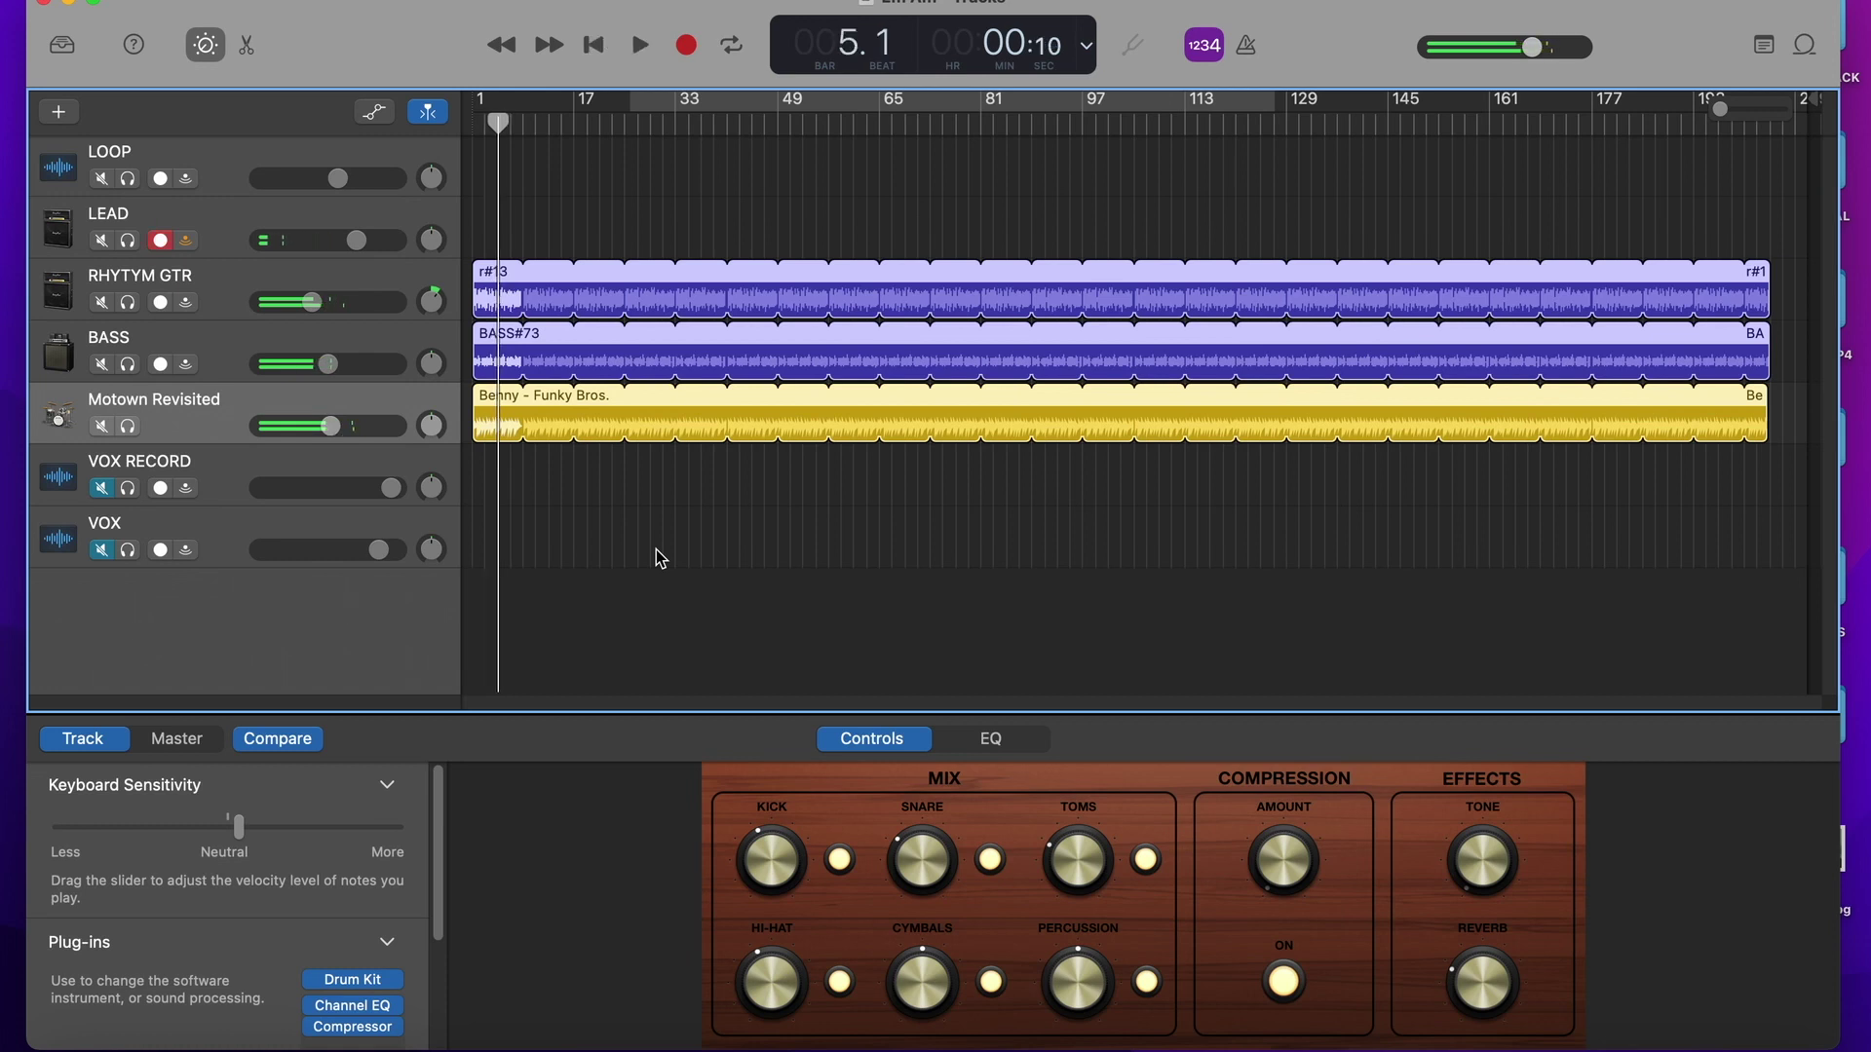
pyautogui.press('Return')
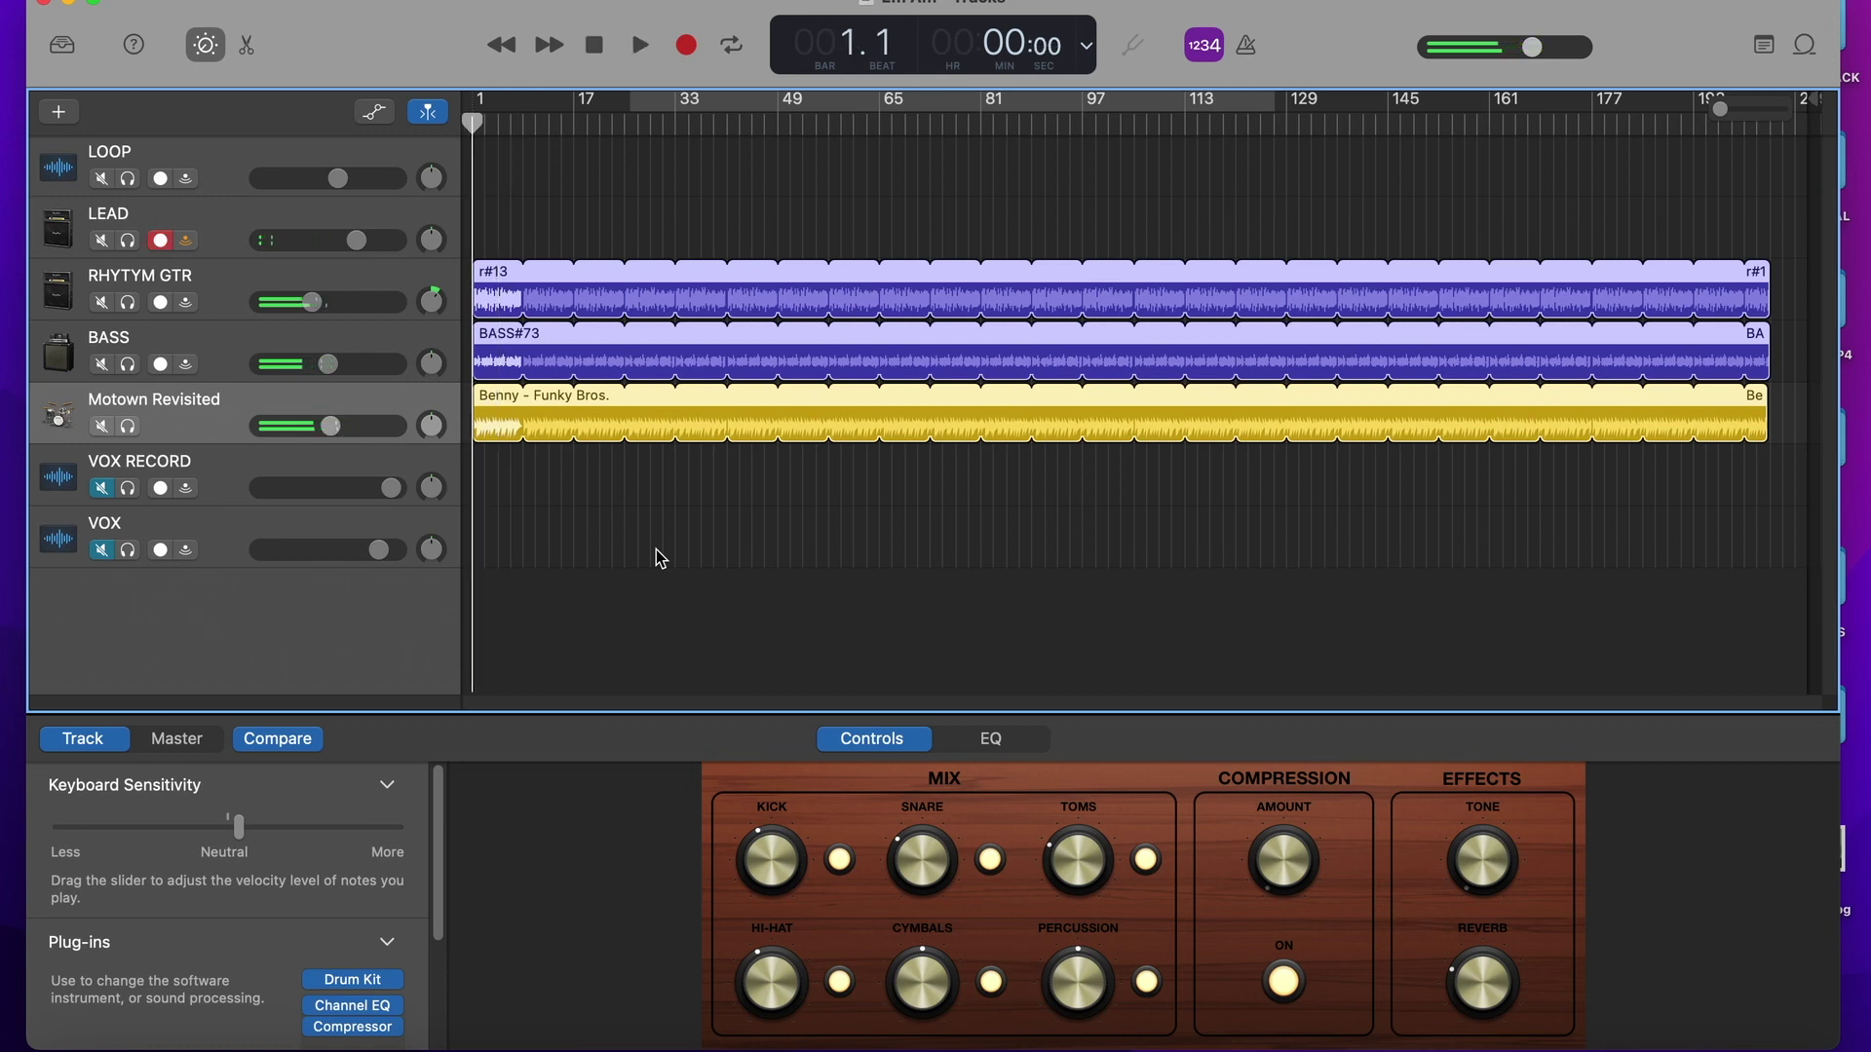
# Step: Select the LEAD track, look over the pedals on its Pedalboard and close it
pyautogui.click(216, 225)
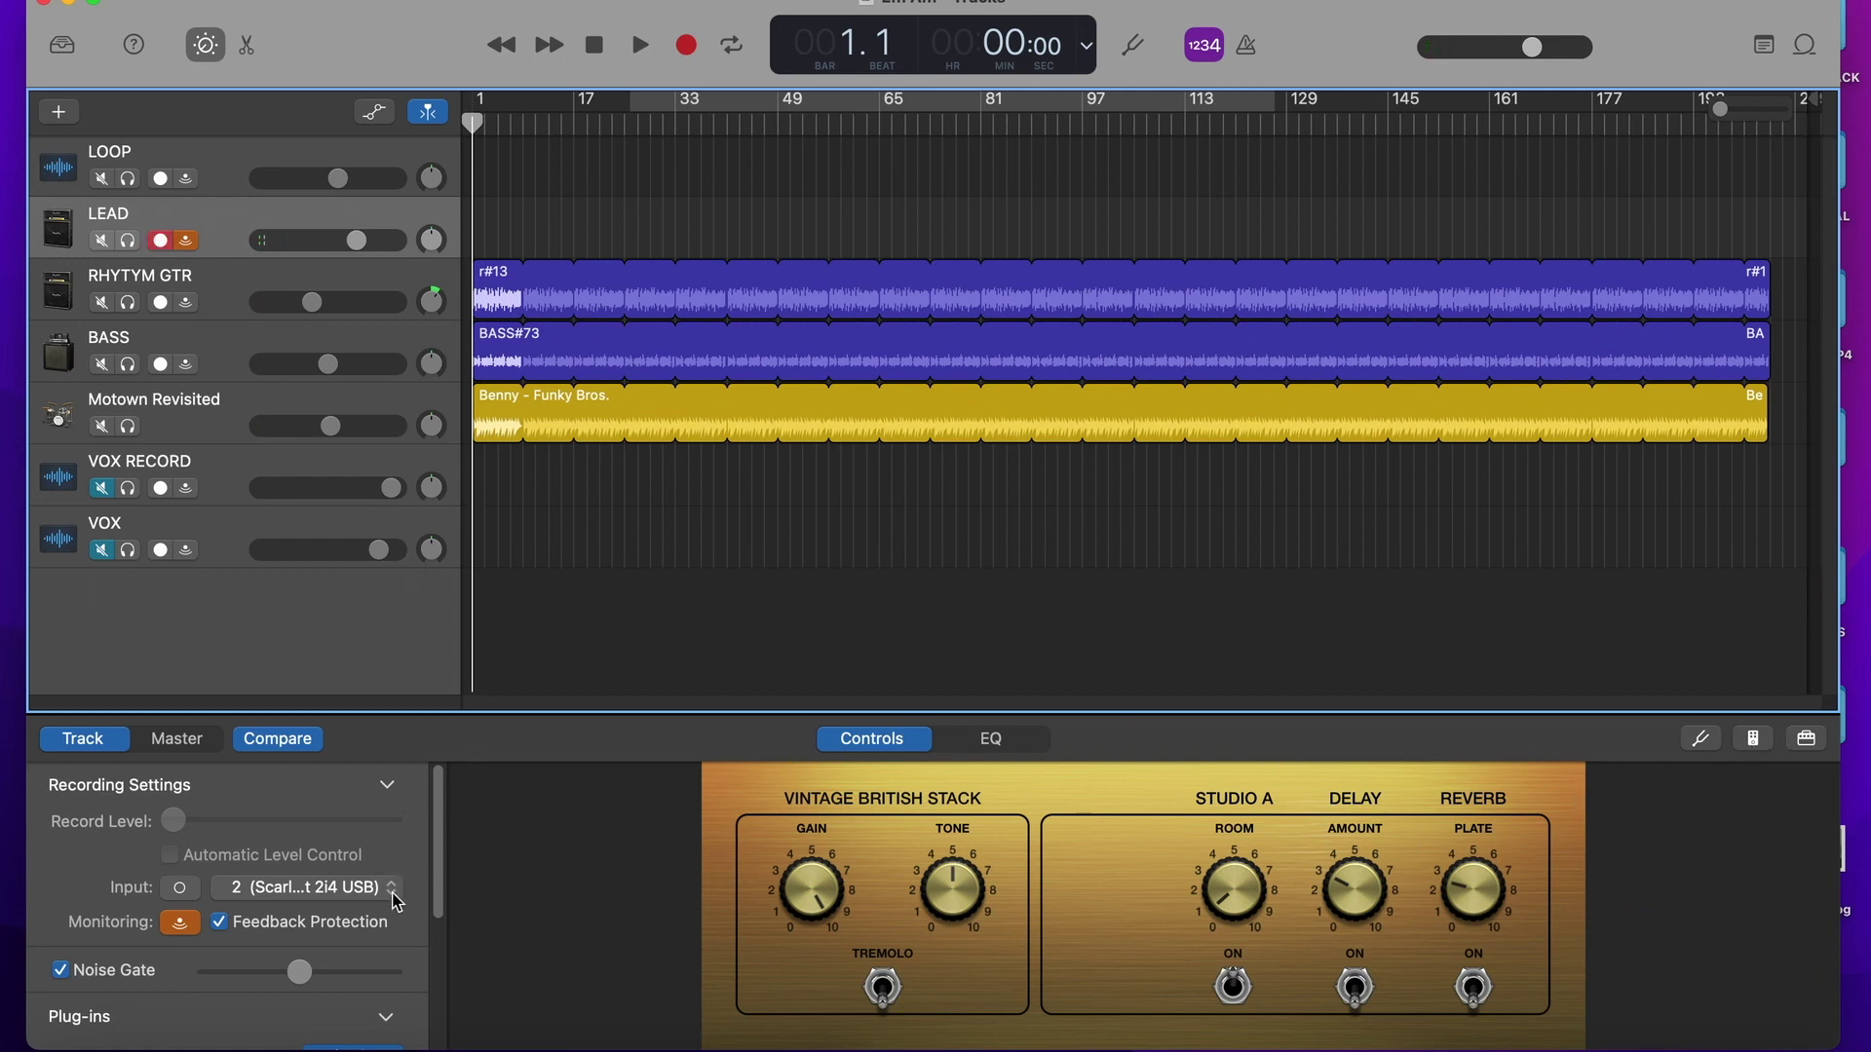
pyautogui.click(1754, 743)
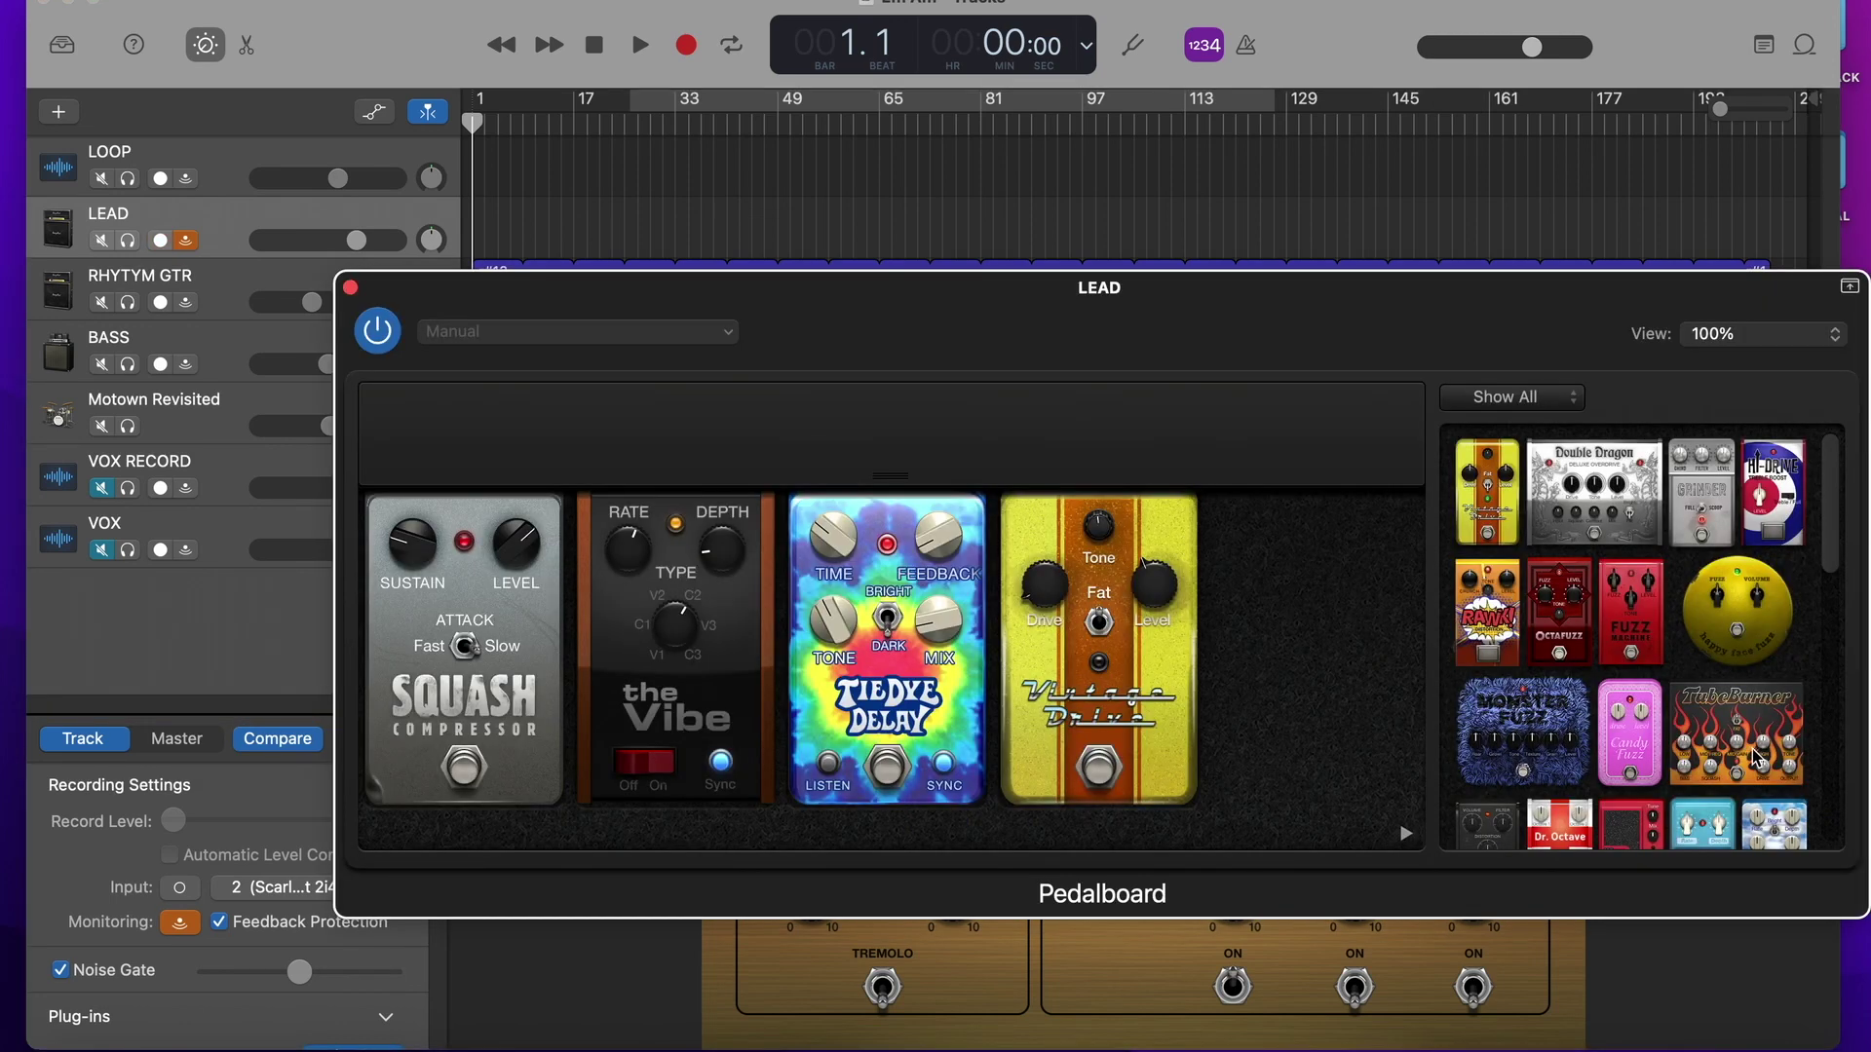
pyautogui.click(351, 289)
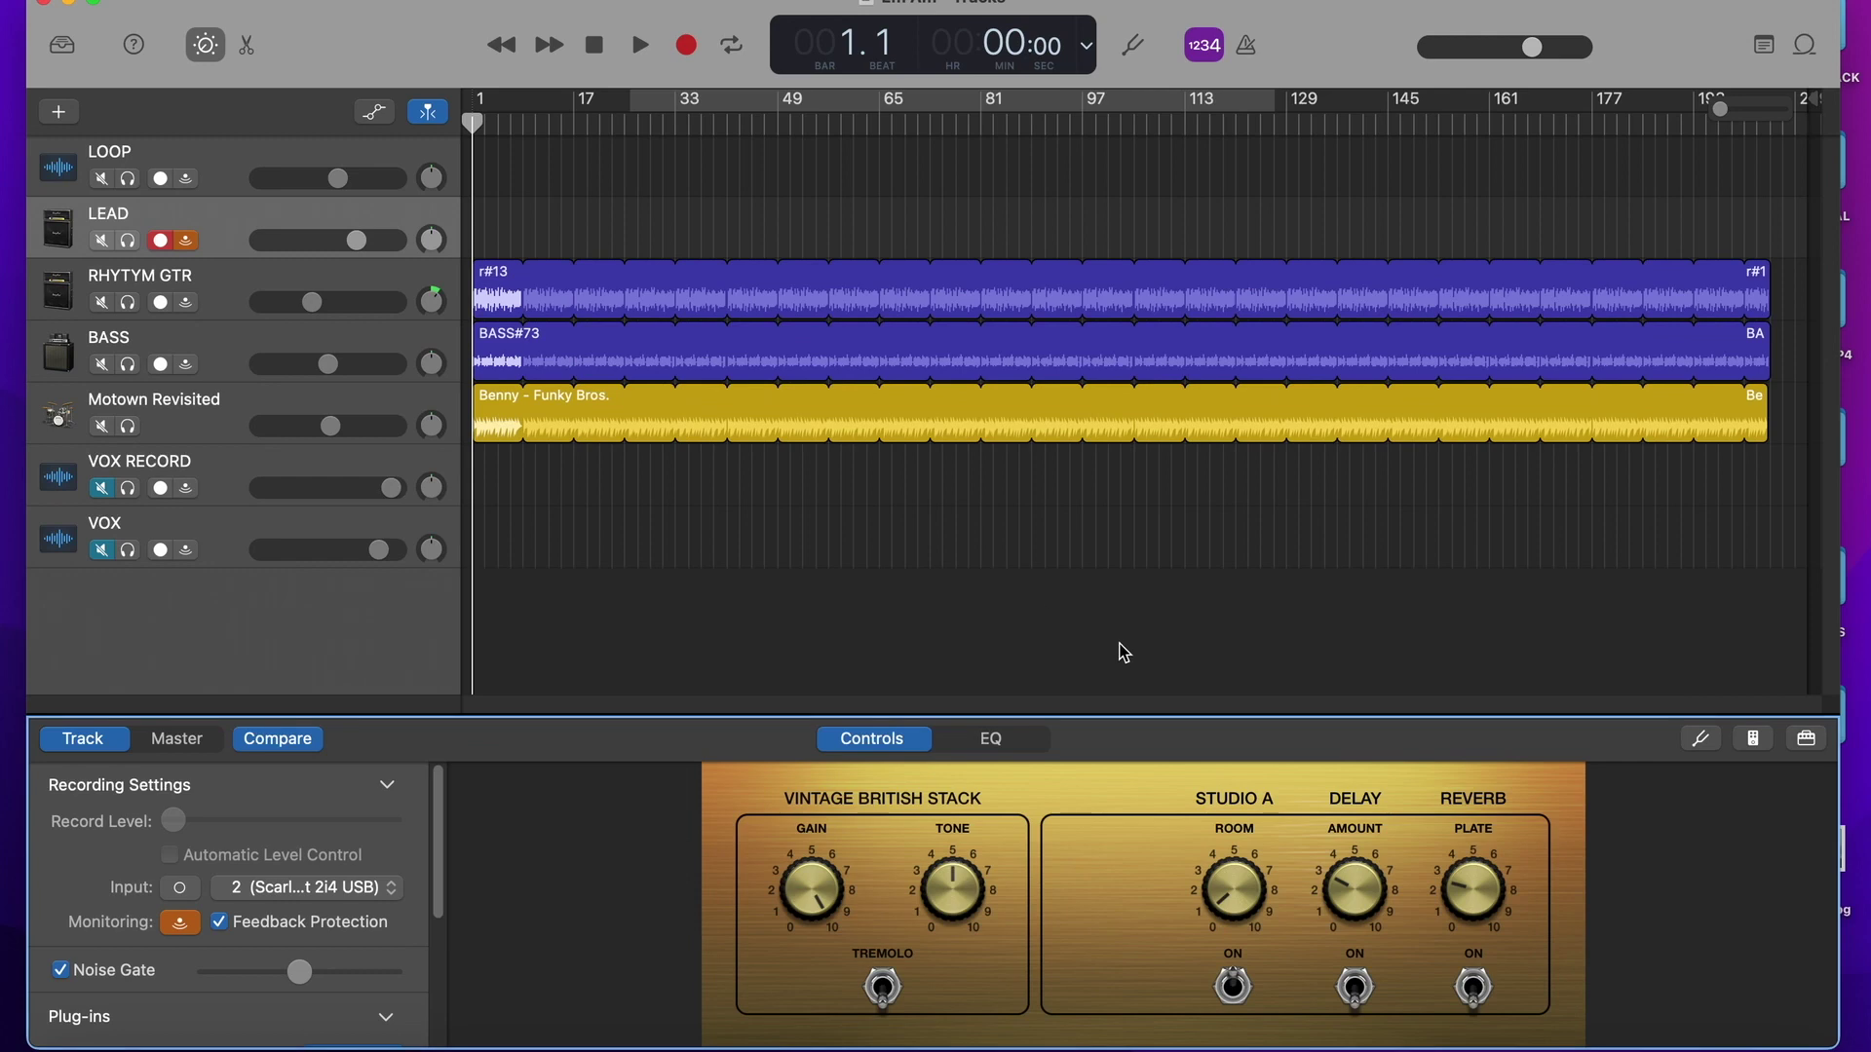
# Step: Open the LEAD track's Amp Designer, lower the track volume slightly and set the amp model to Stadium Stack
pyautogui.click(1806, 740)
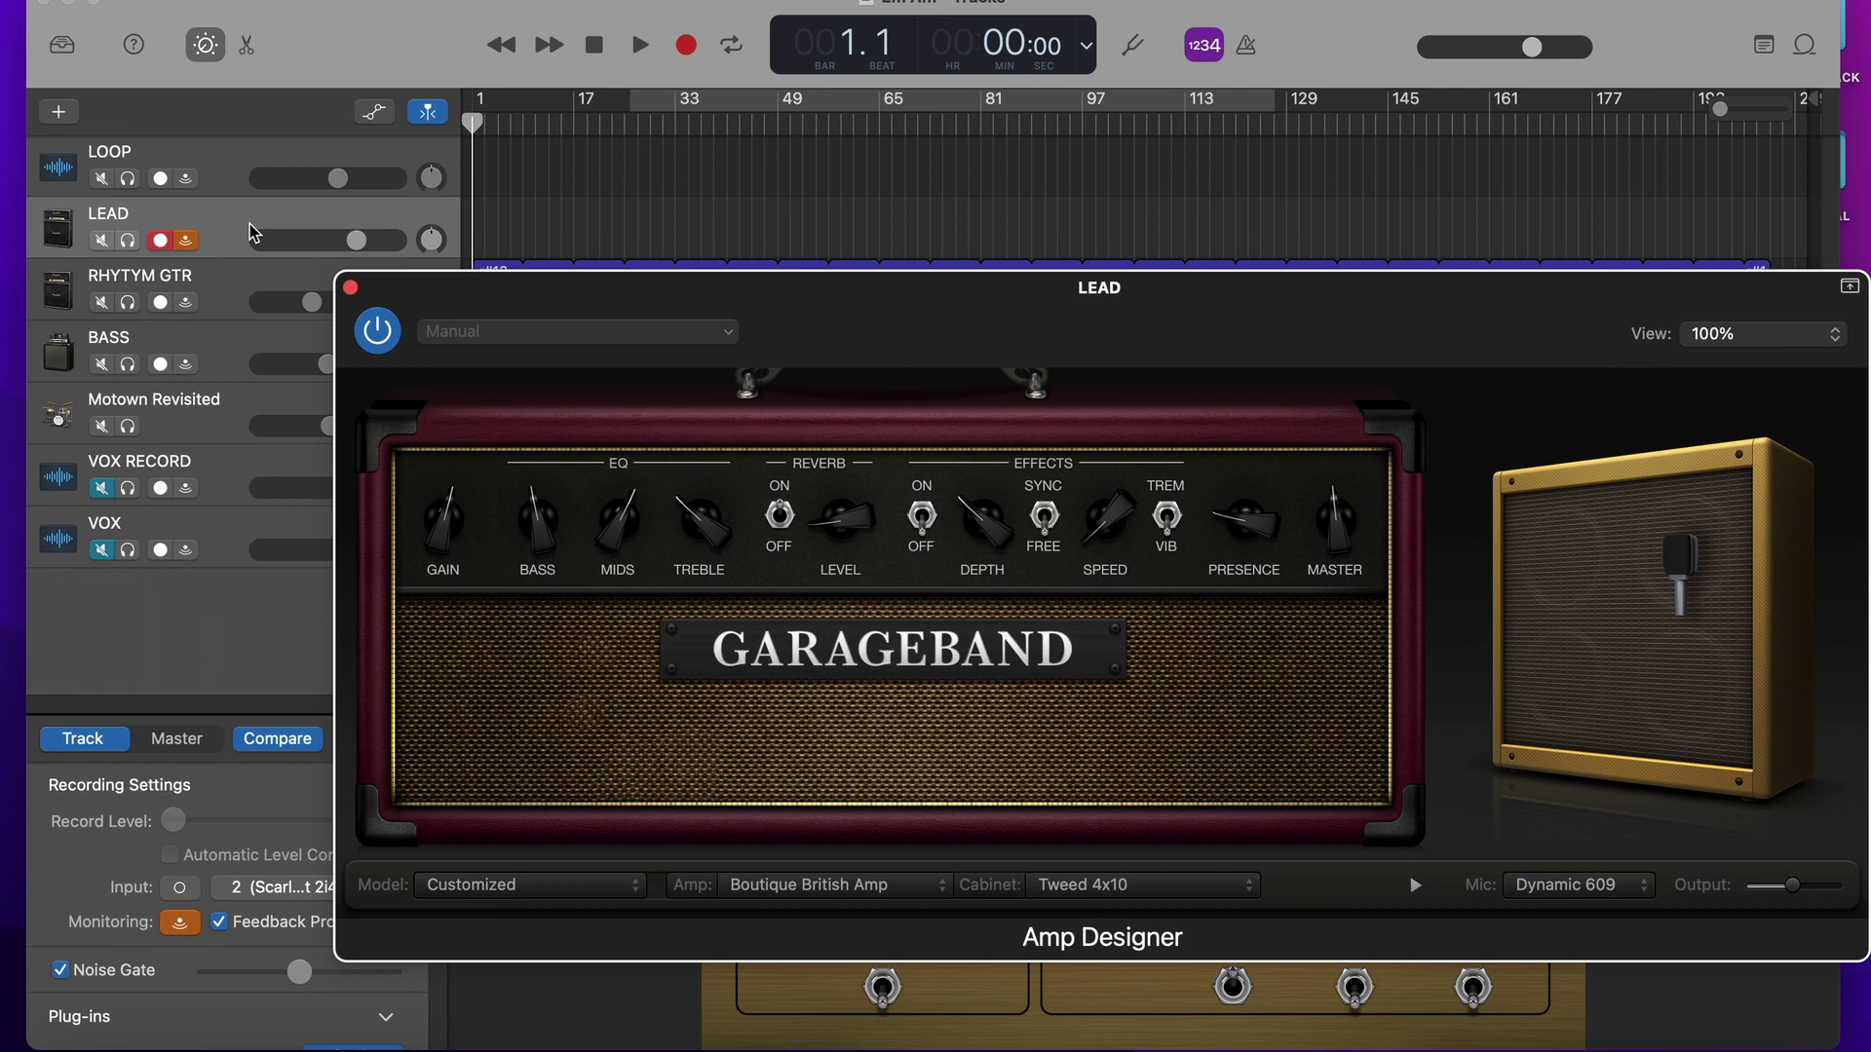
pyautogui.moveTo(341, 241); pyautogui.dragTo(338, 252)
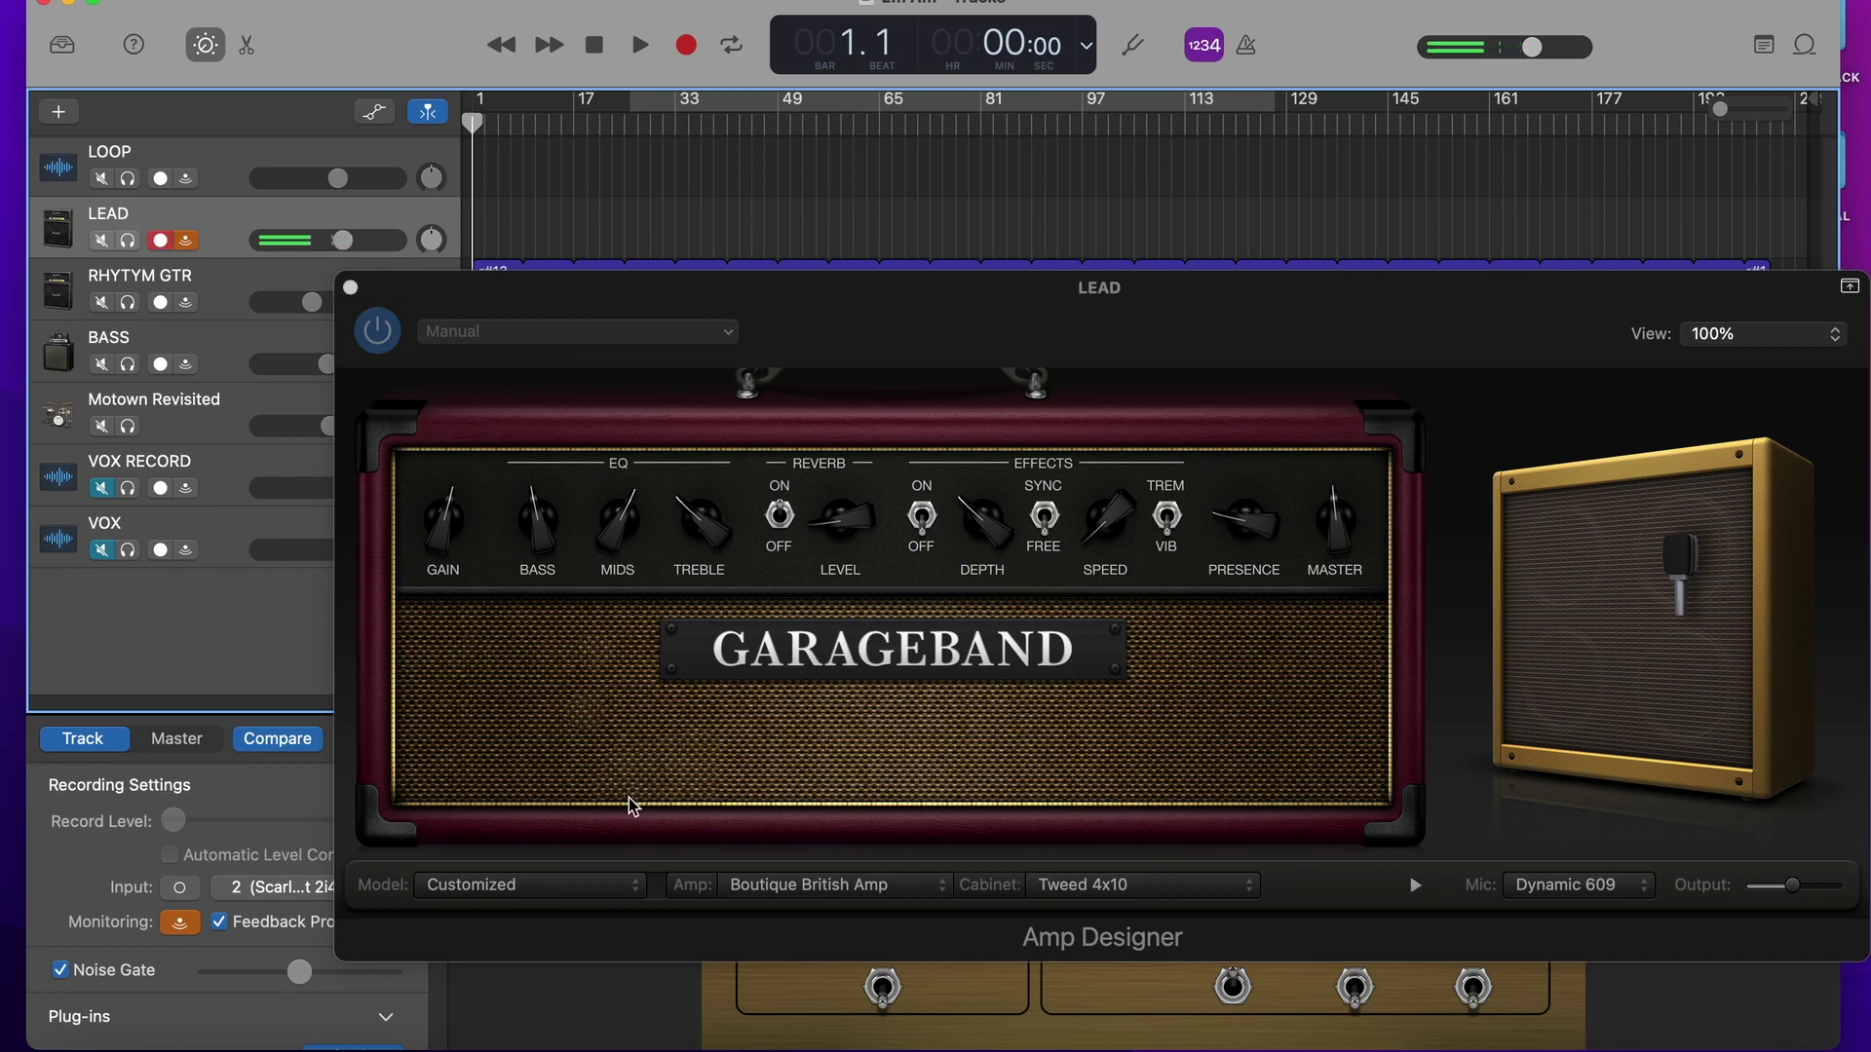
pyautogui.click(544, 888)
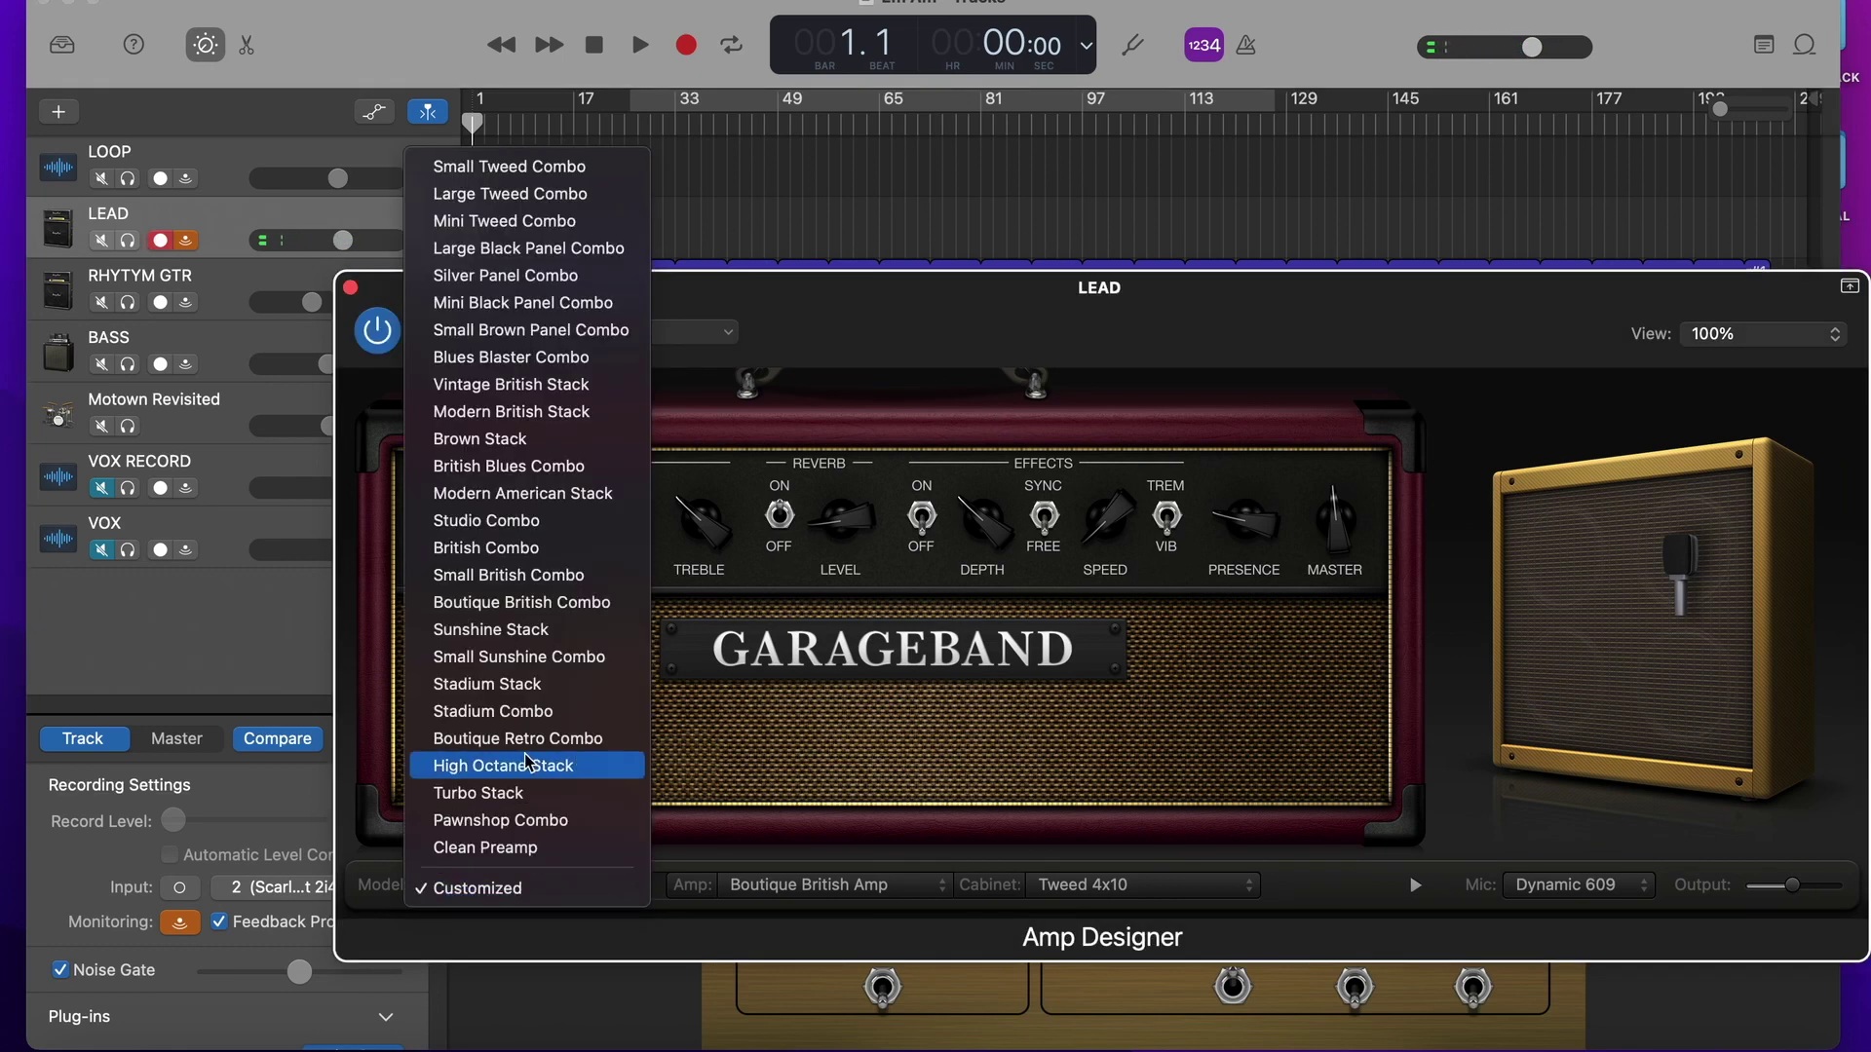
pyautogui.click(507, 683)
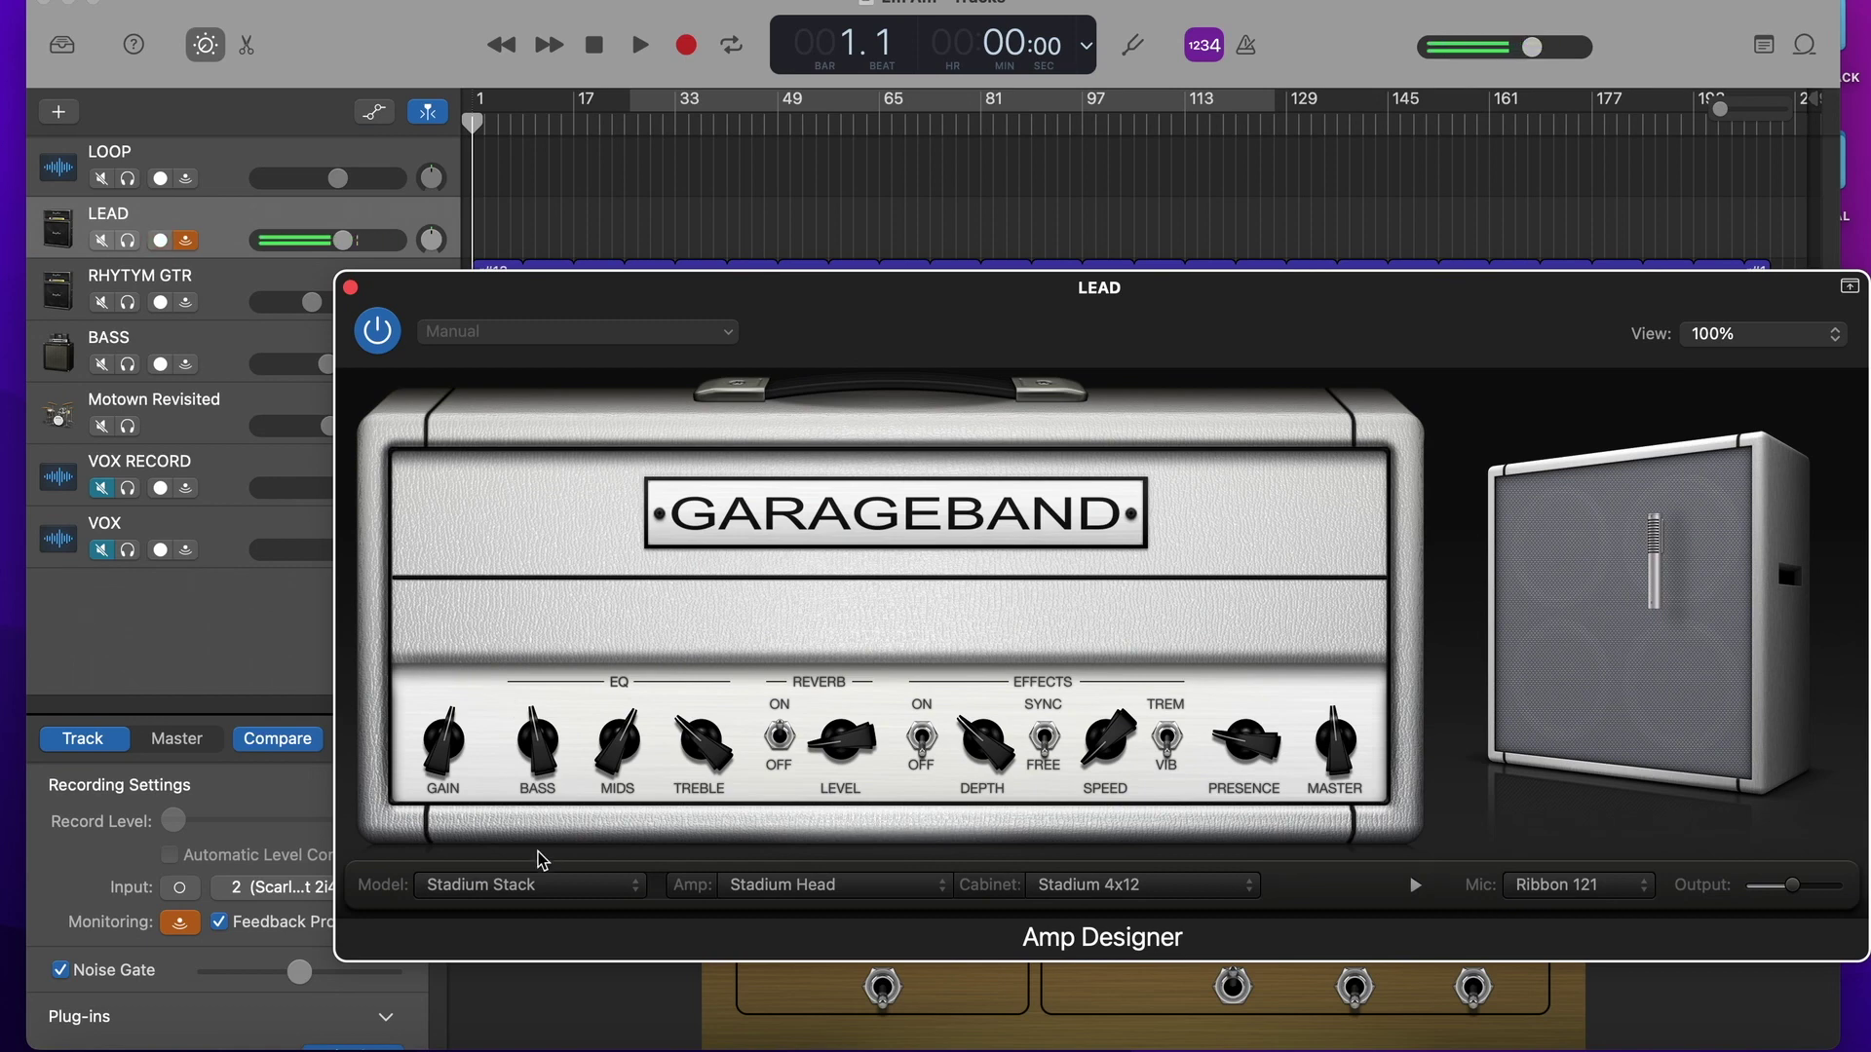
# Step: Set the LEAD track's amp model to Boutique British Combo, check its cabinet and microphone placement, and close Amp Designer
pyautogui.click(532, 887)
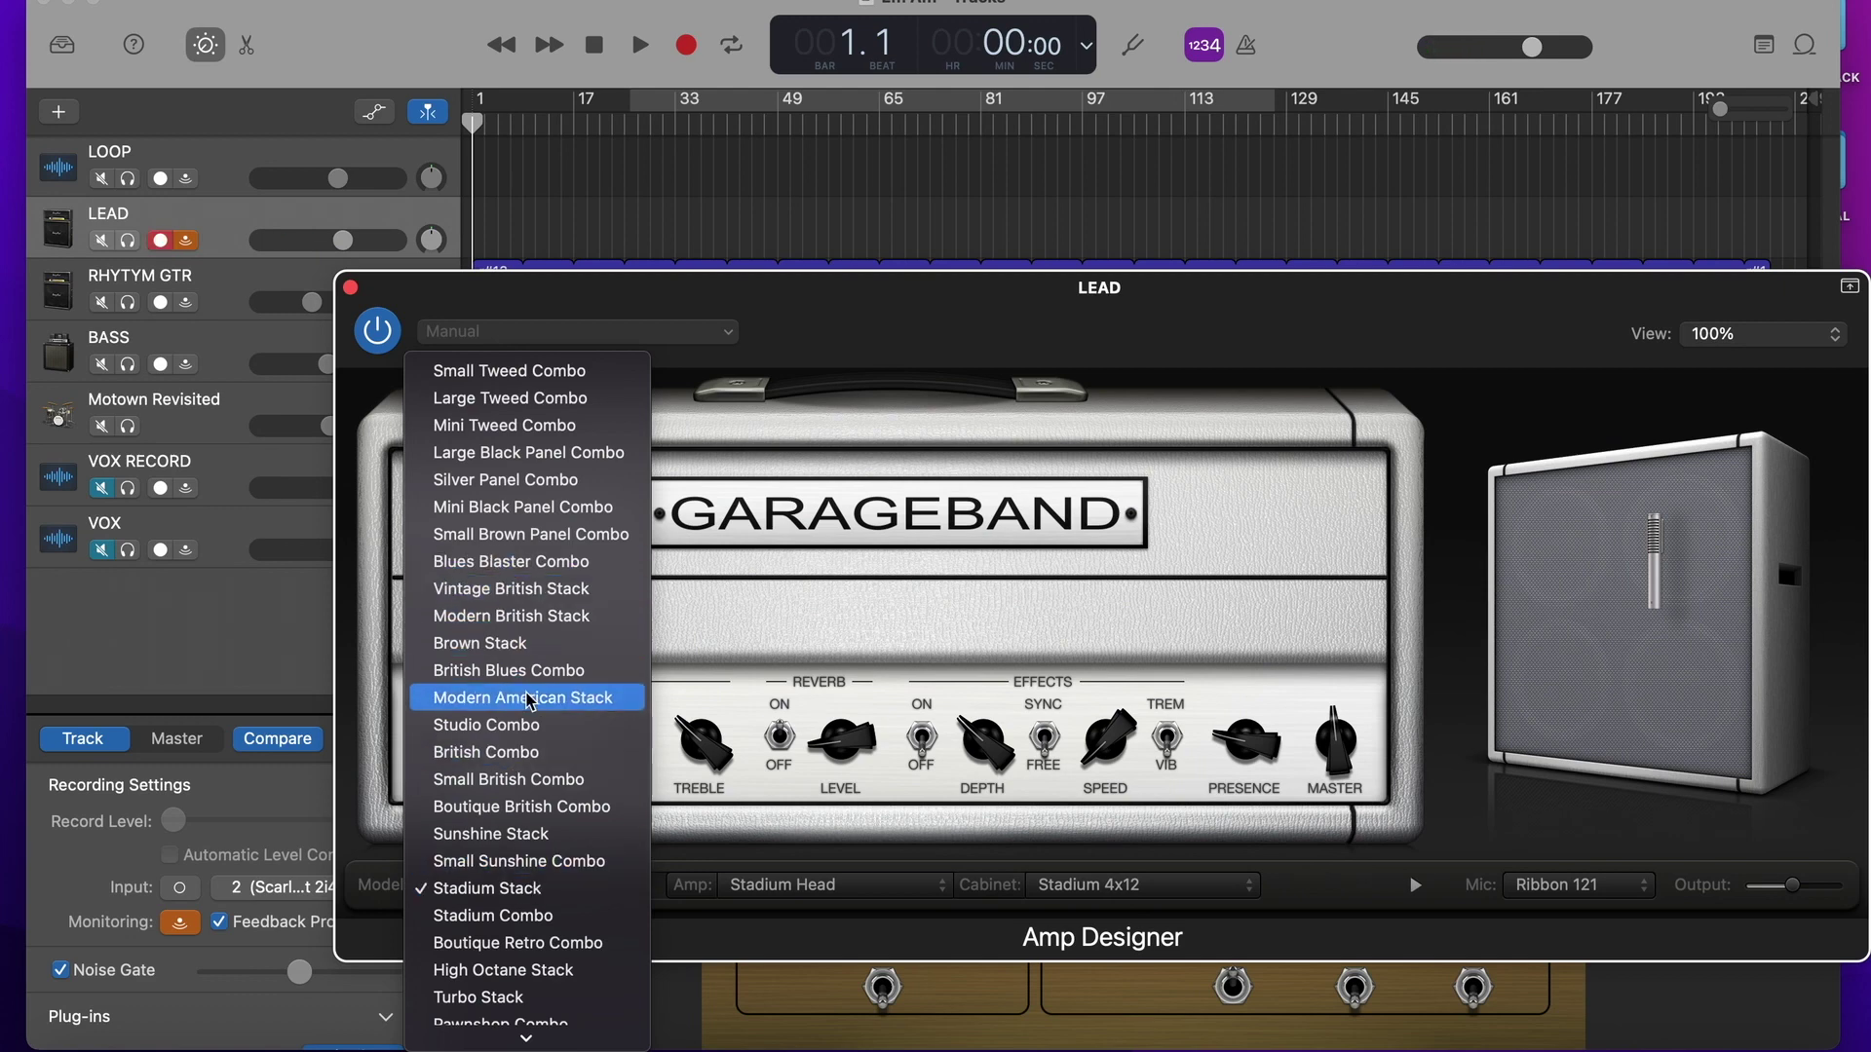
pyautogui.click(535, 809)
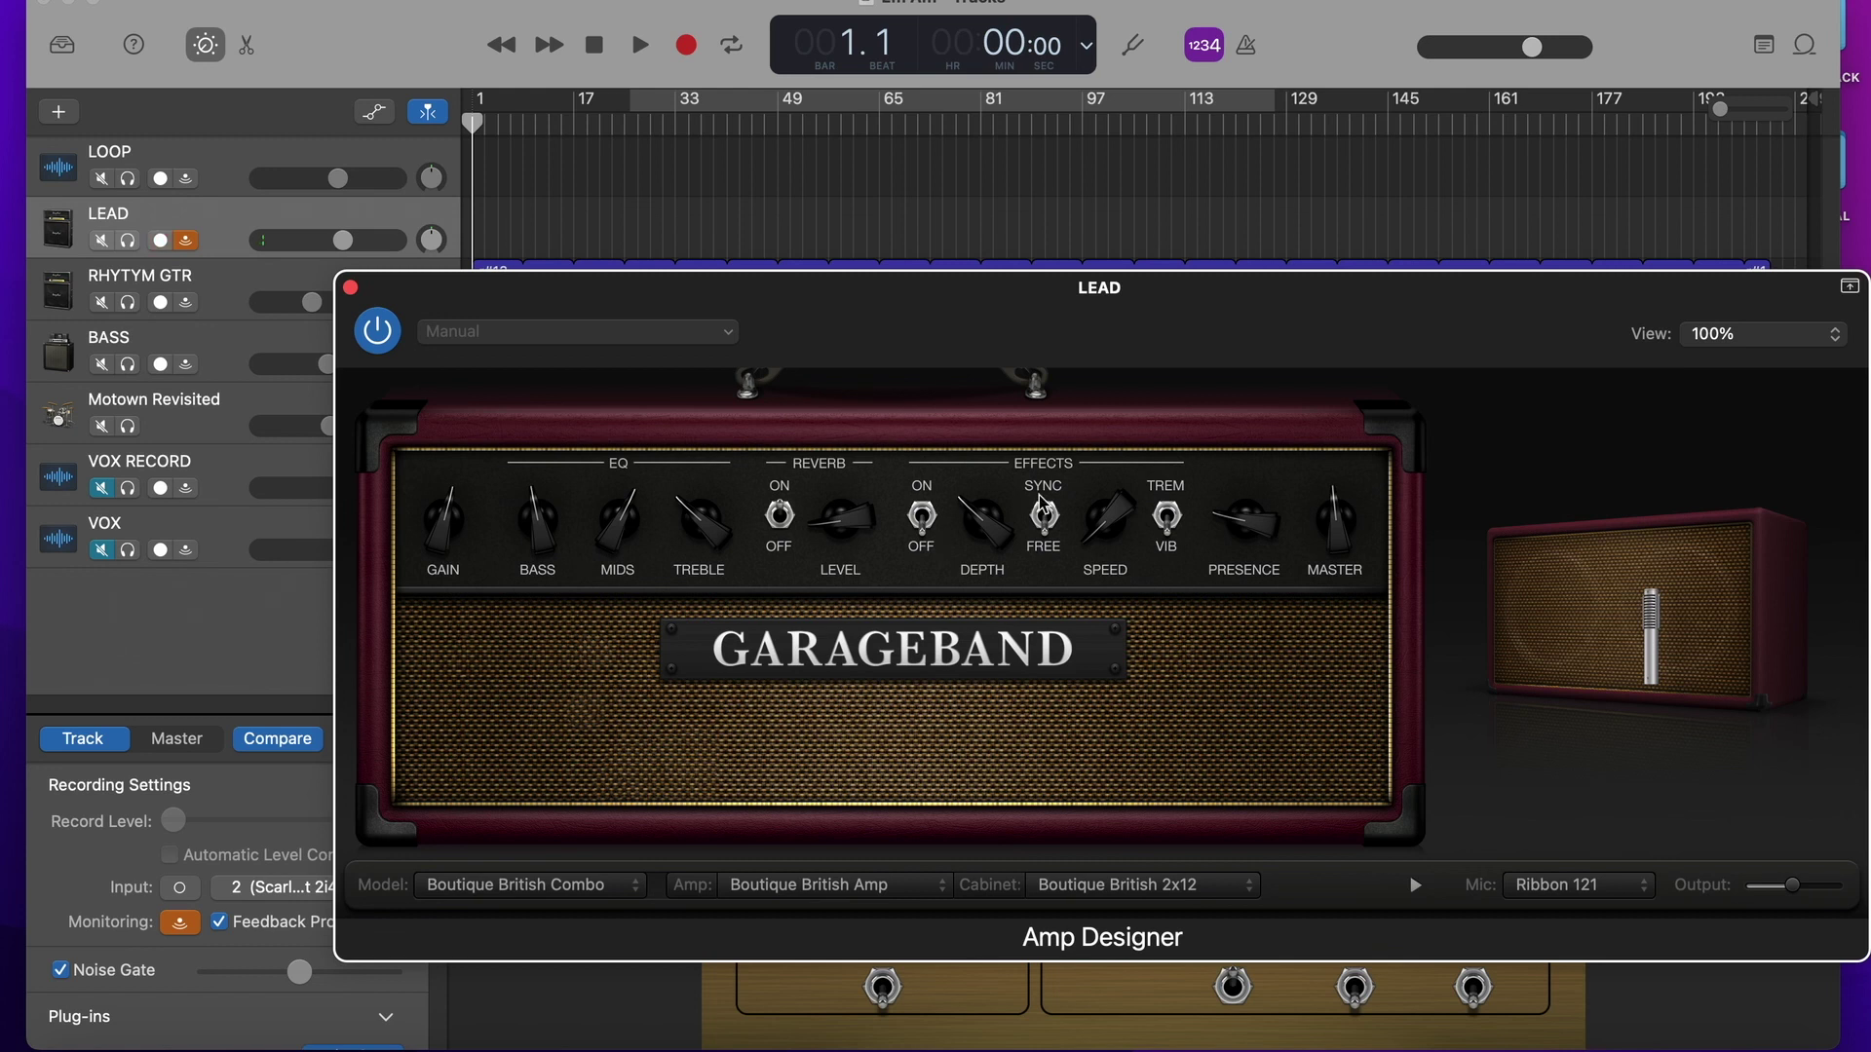
pyautogui.moveTo(1630, 575)
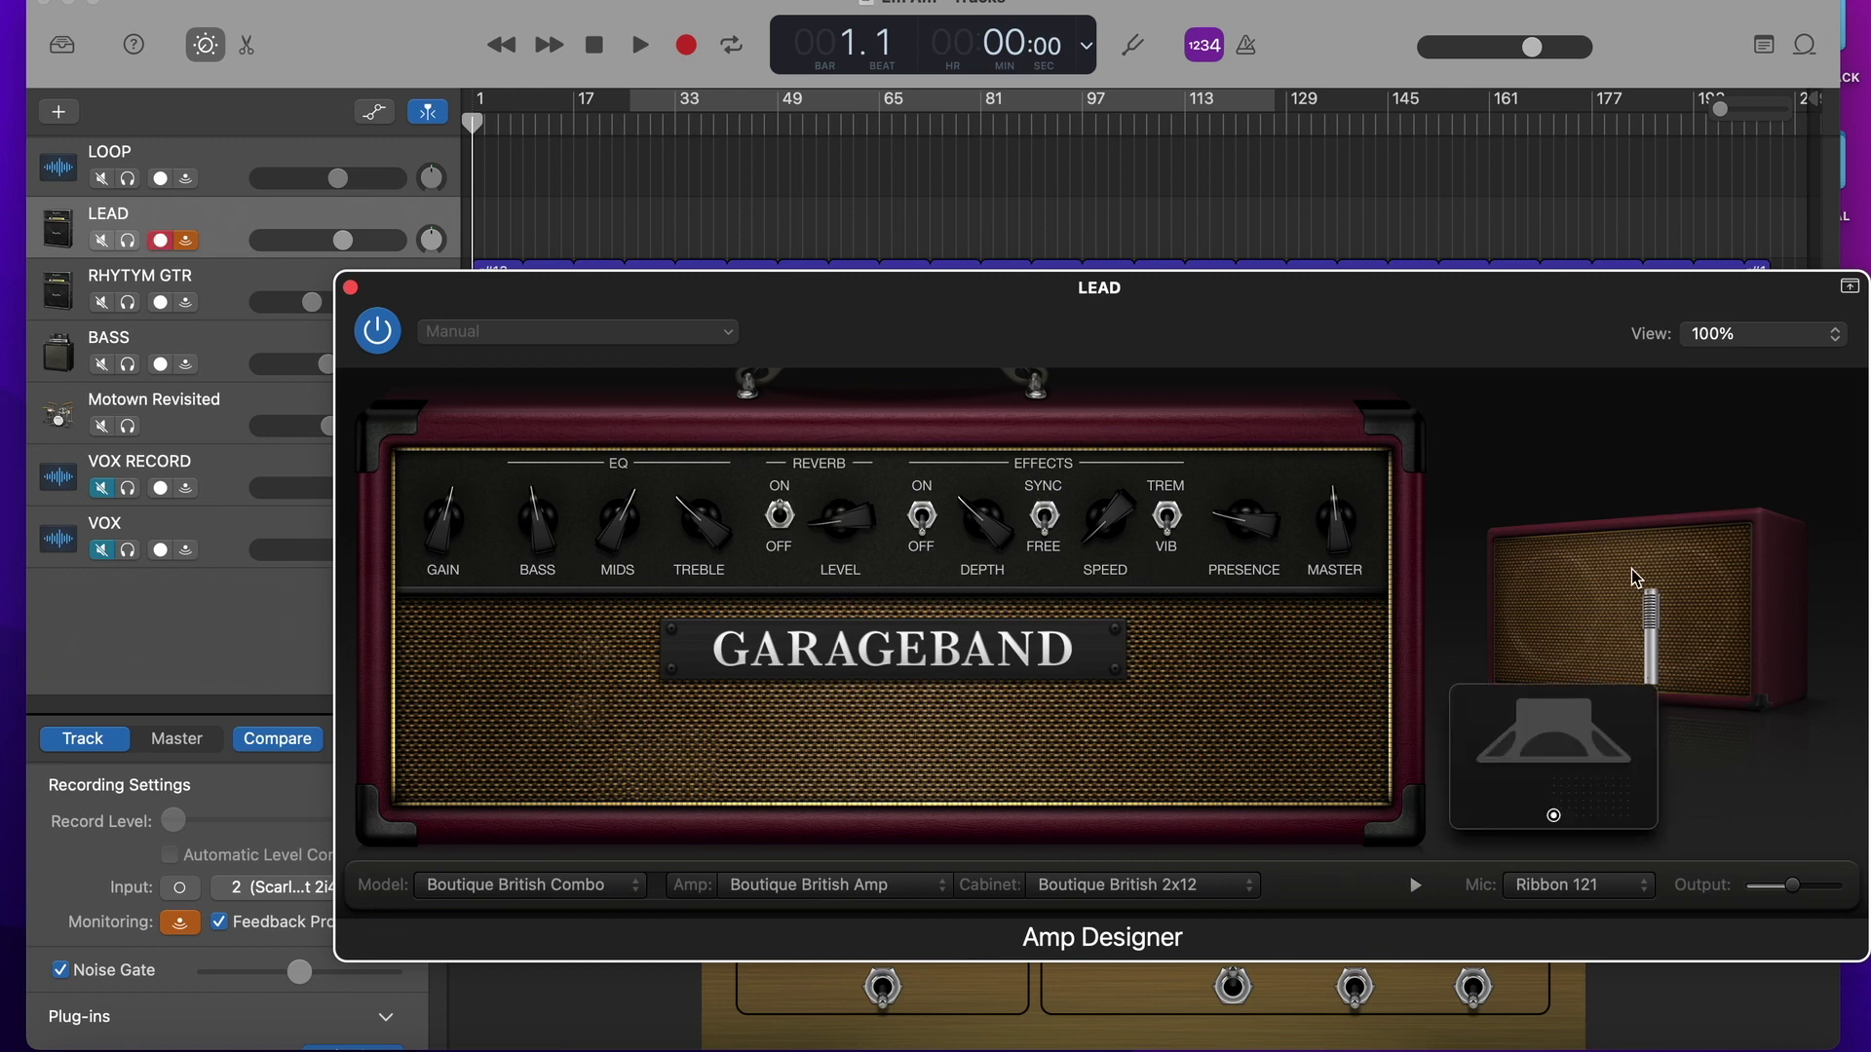
pyautogui.click(351, 288)
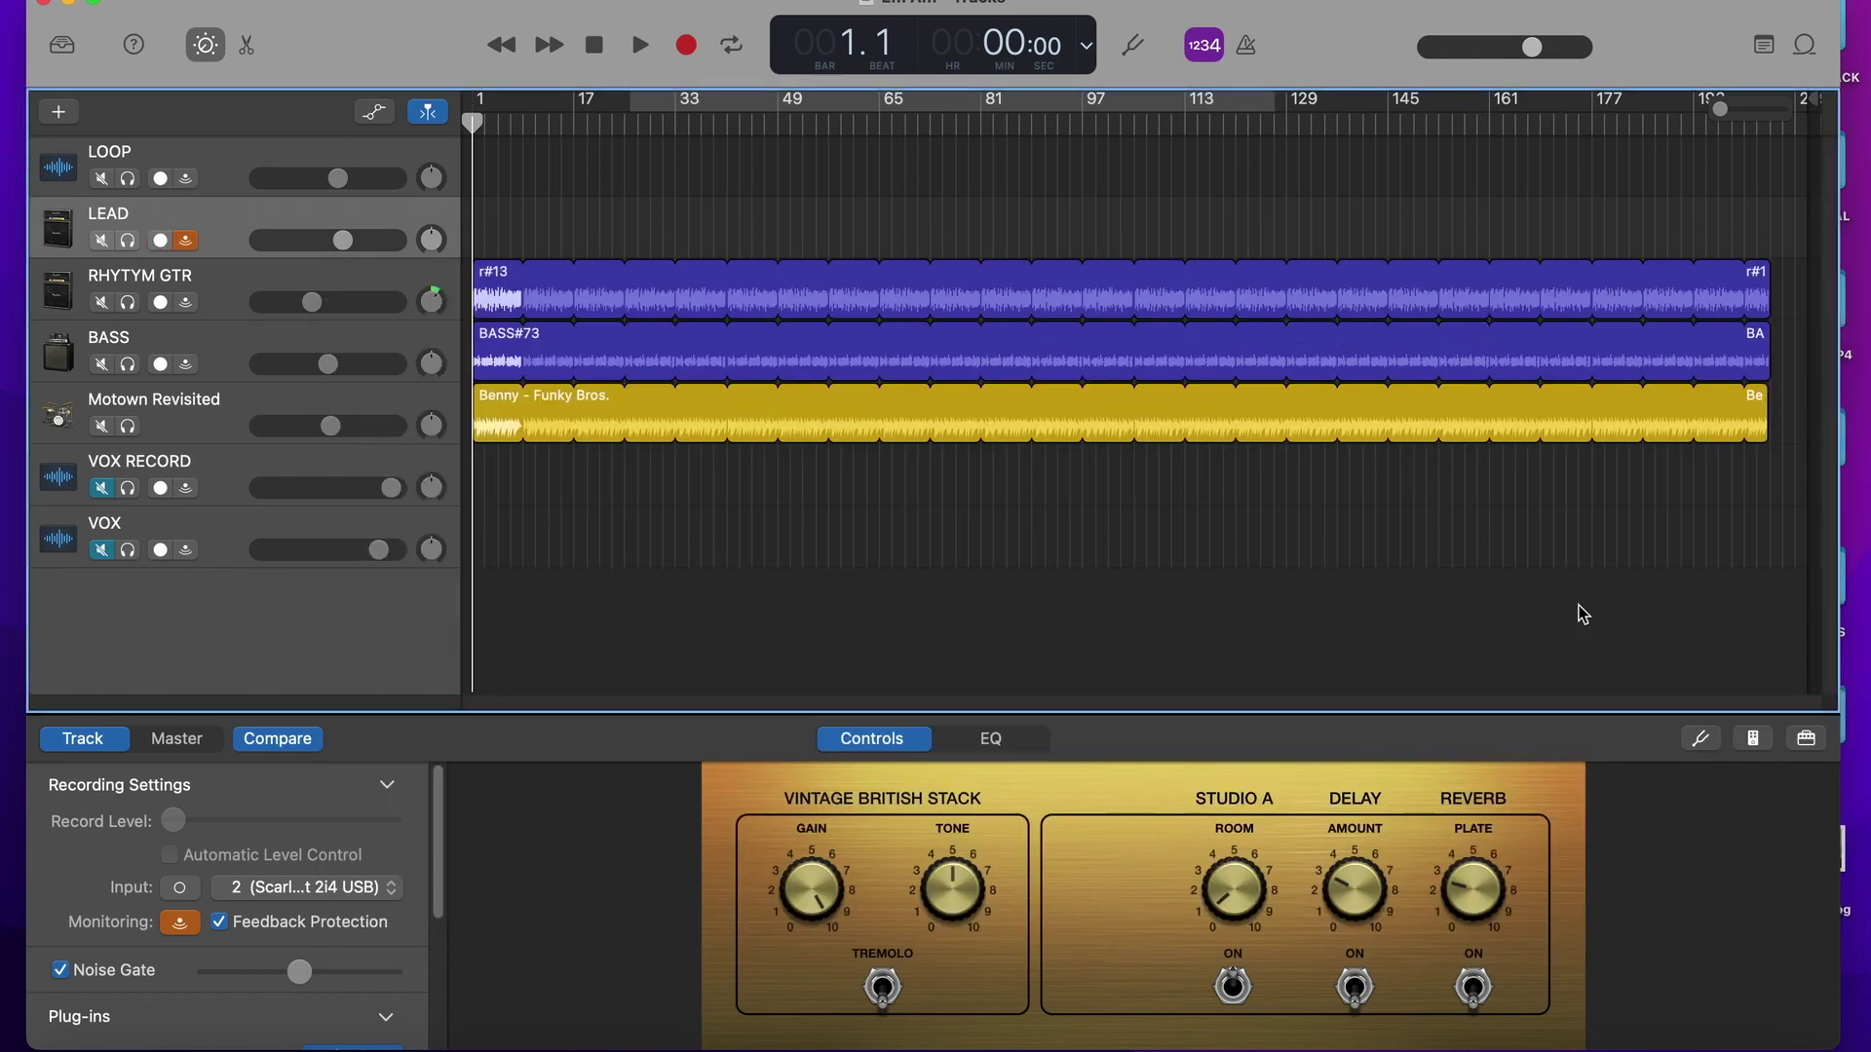
# Step: Open the LEAD track's Pedalboard, check the Vintage Drive pedal and the library of available pedals, and close it
pyautogui.click(1758, 740)
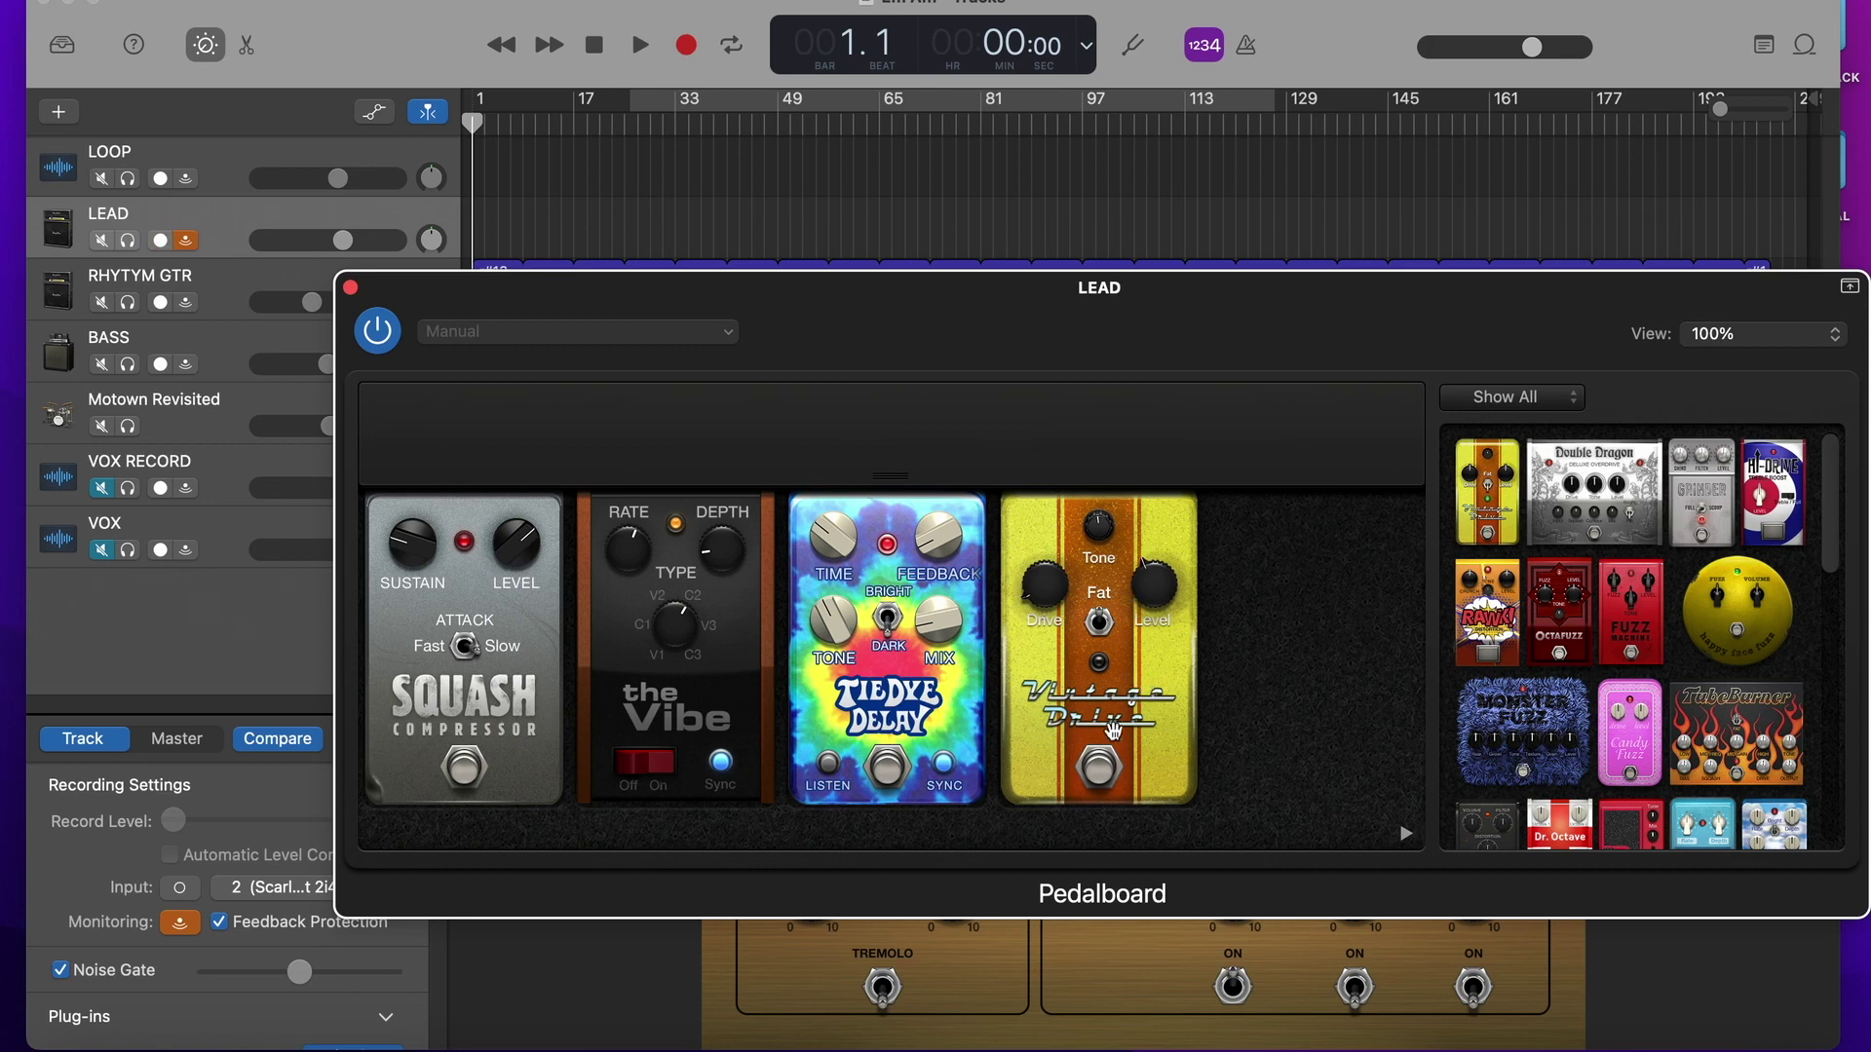
pyautogui.click(1103, 770)
pyautogui.moveTo(1837, 544)
pyautogui.mouseDown()
pyautogui.moveTo(1850, 772)
pyautogui.moveTo(1850, 522)
pyautogui.mouseUp()
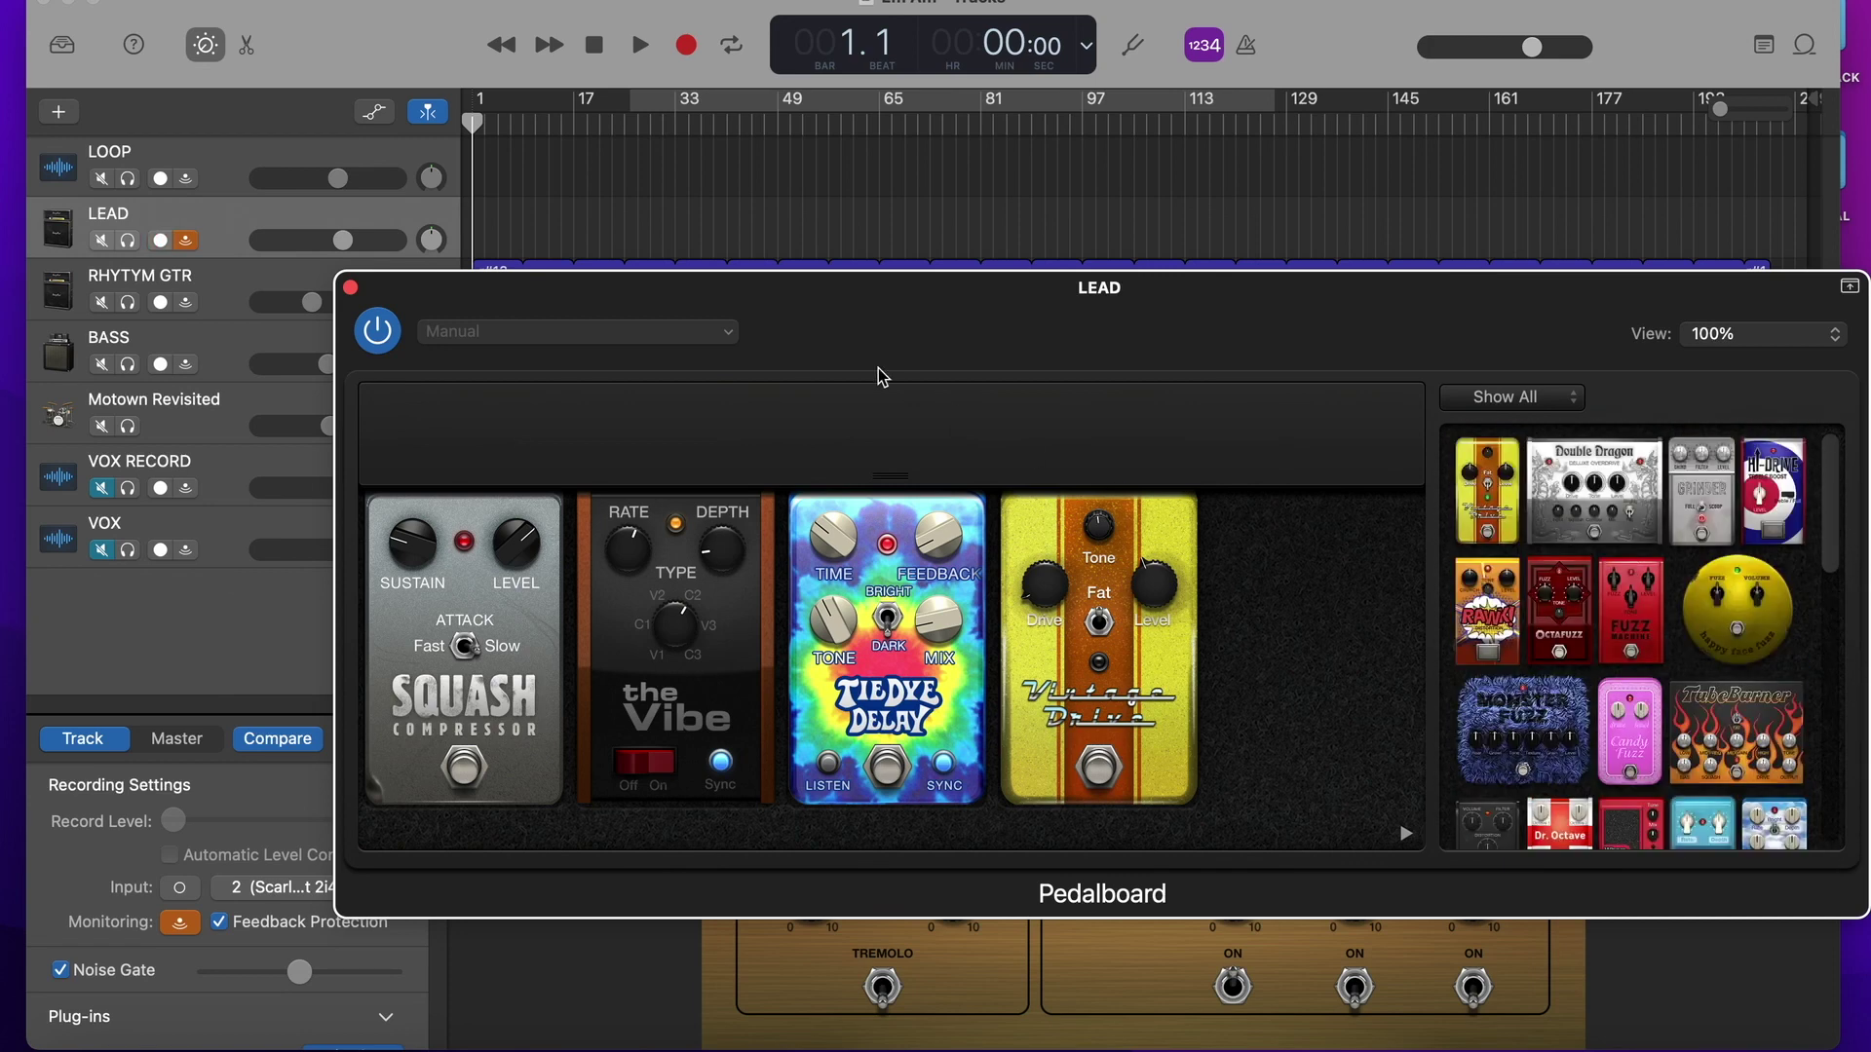
pyautogui.click(350, 288)
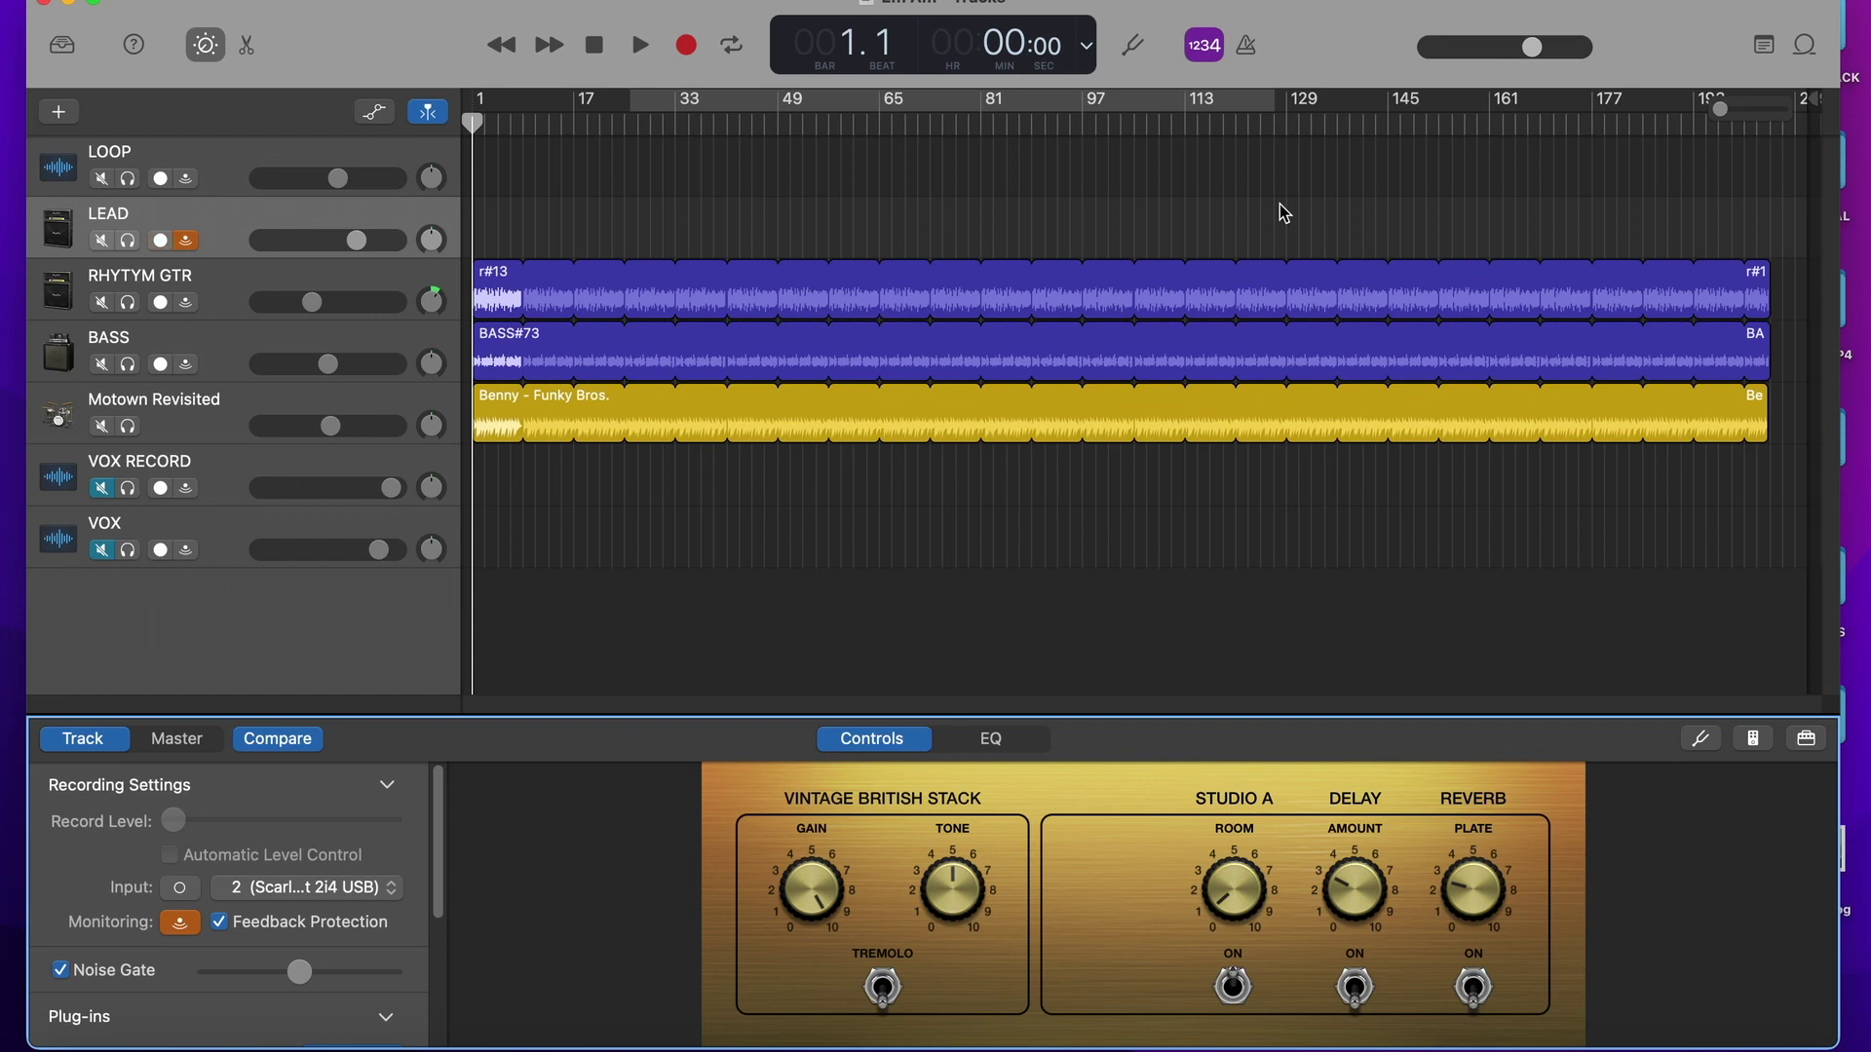
# Step: Record a lead guitar take on the LEAD track from bar 1 to about bar 9 and play it back from the start
pyautogui.press('r')
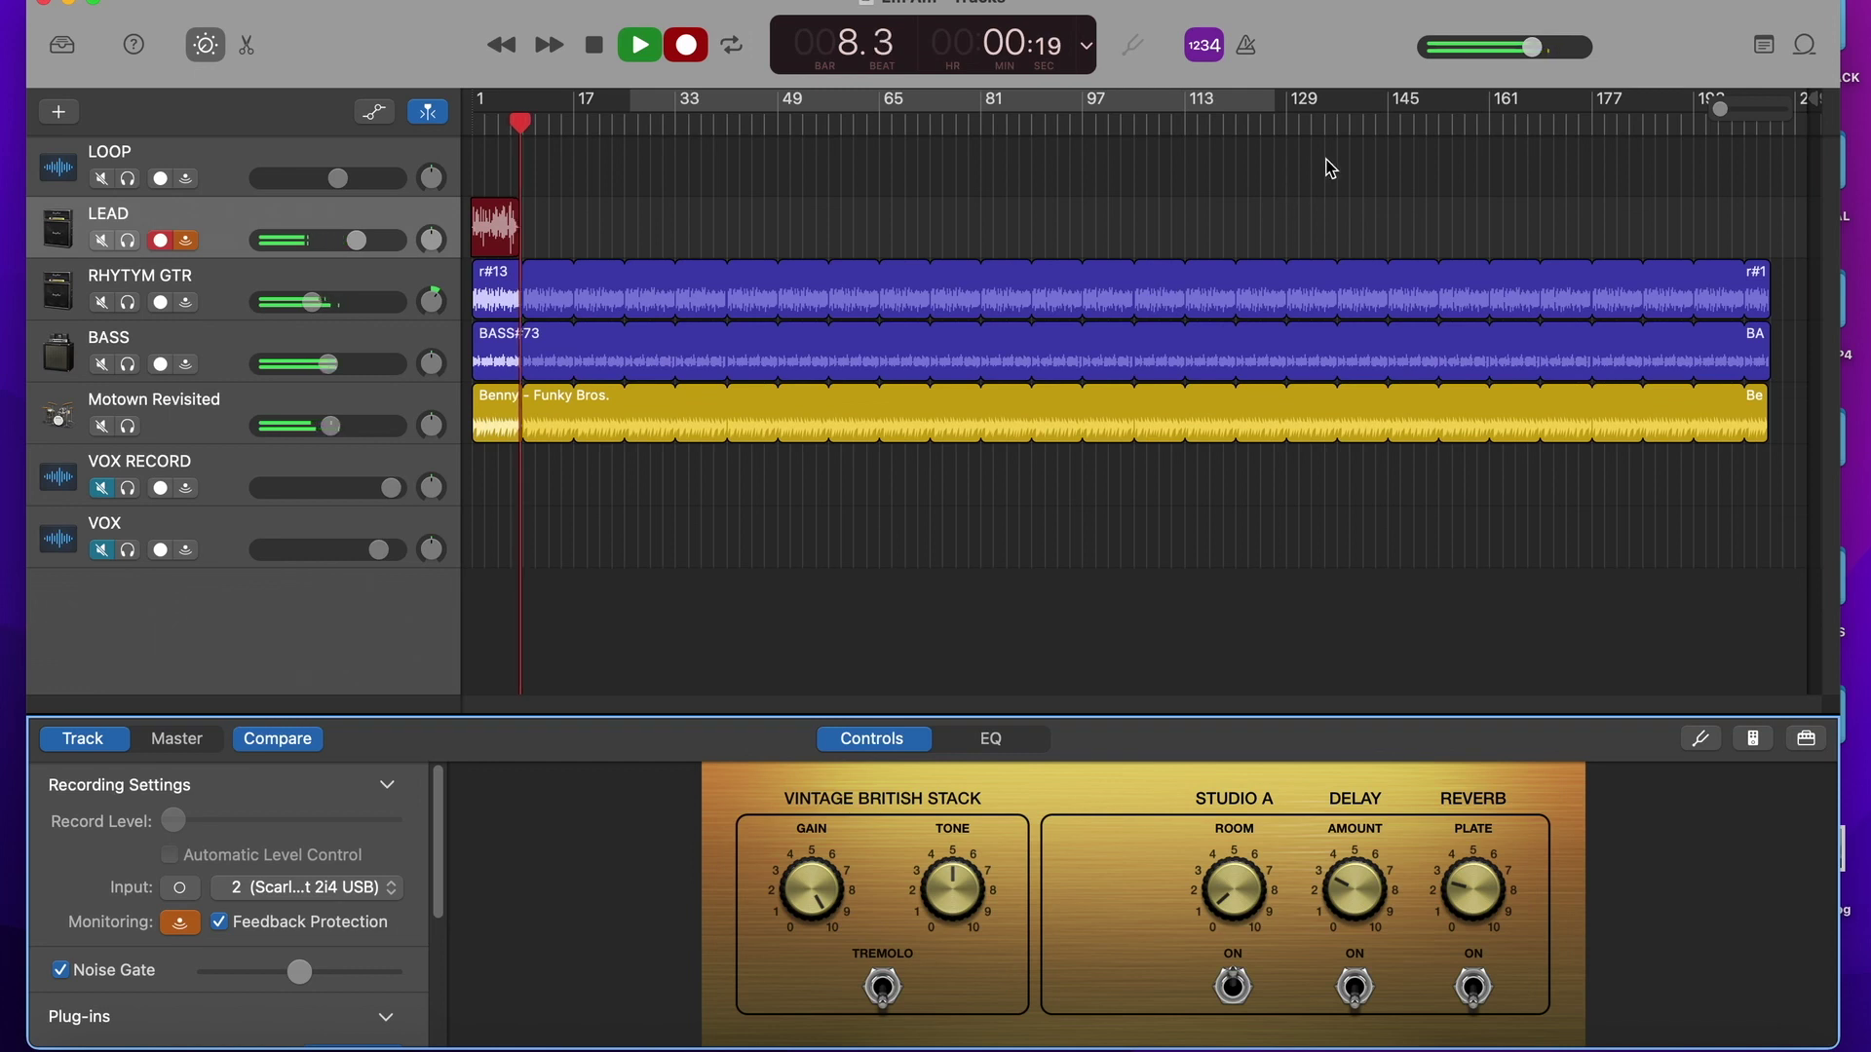
pyautogui.press('space')
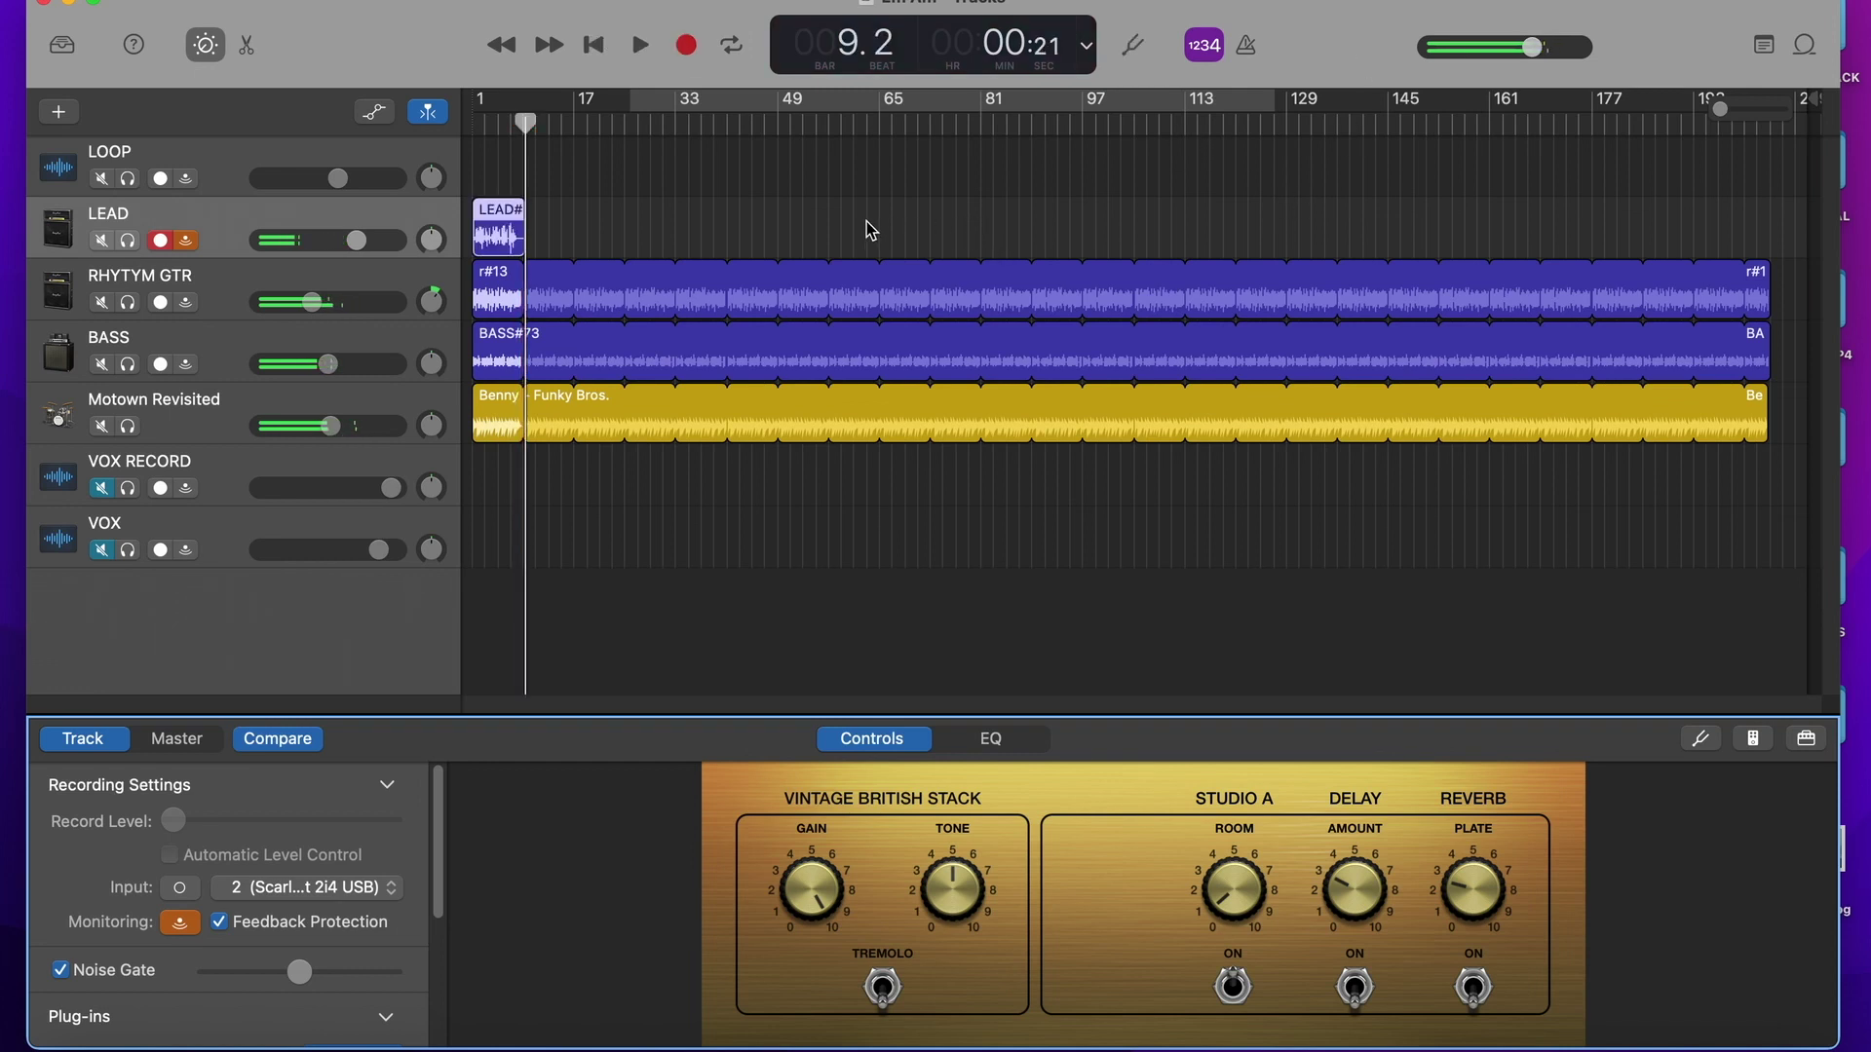
pyautogui.press('Return')
pyautogui.press('space')
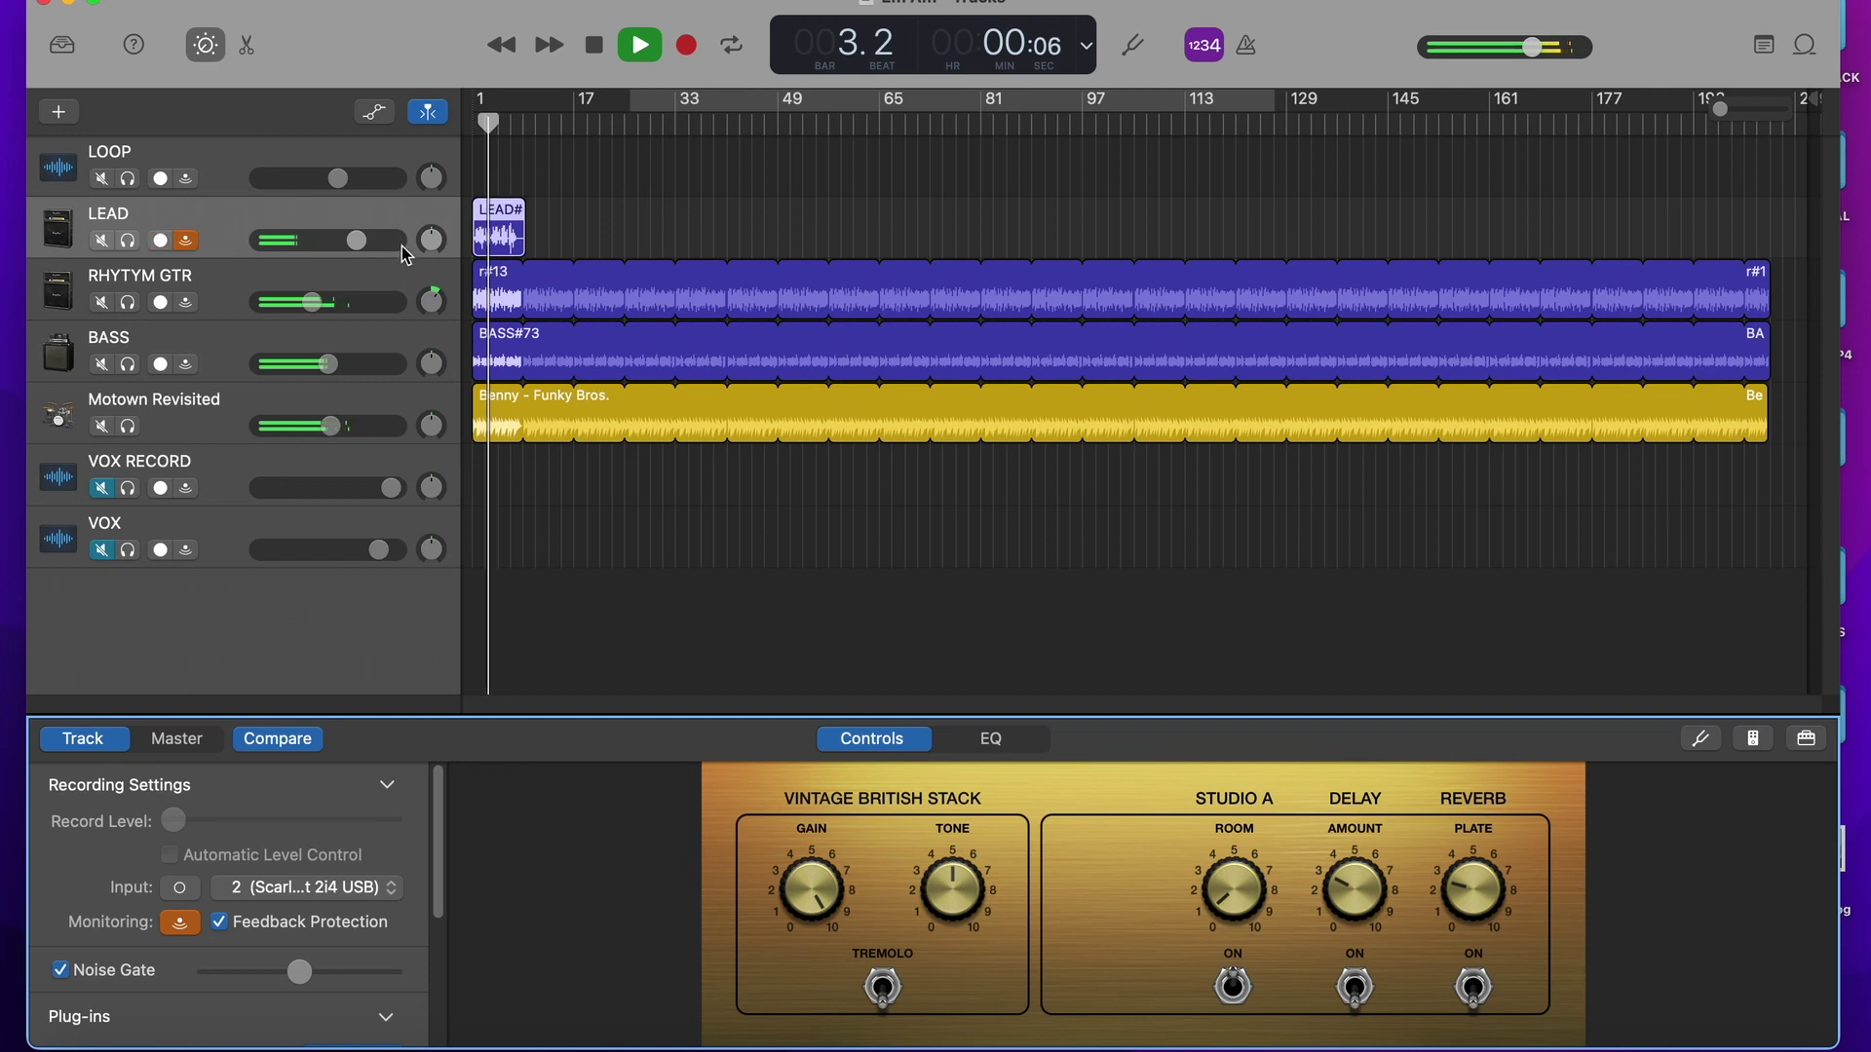
# Step: Lower the LEAD track's volume to about -11 dB during playback, stop at bar 8 and delete the recorded lead region
pyautogui.moveTo(354, 244); pyautogui.dragTo(250, 242)
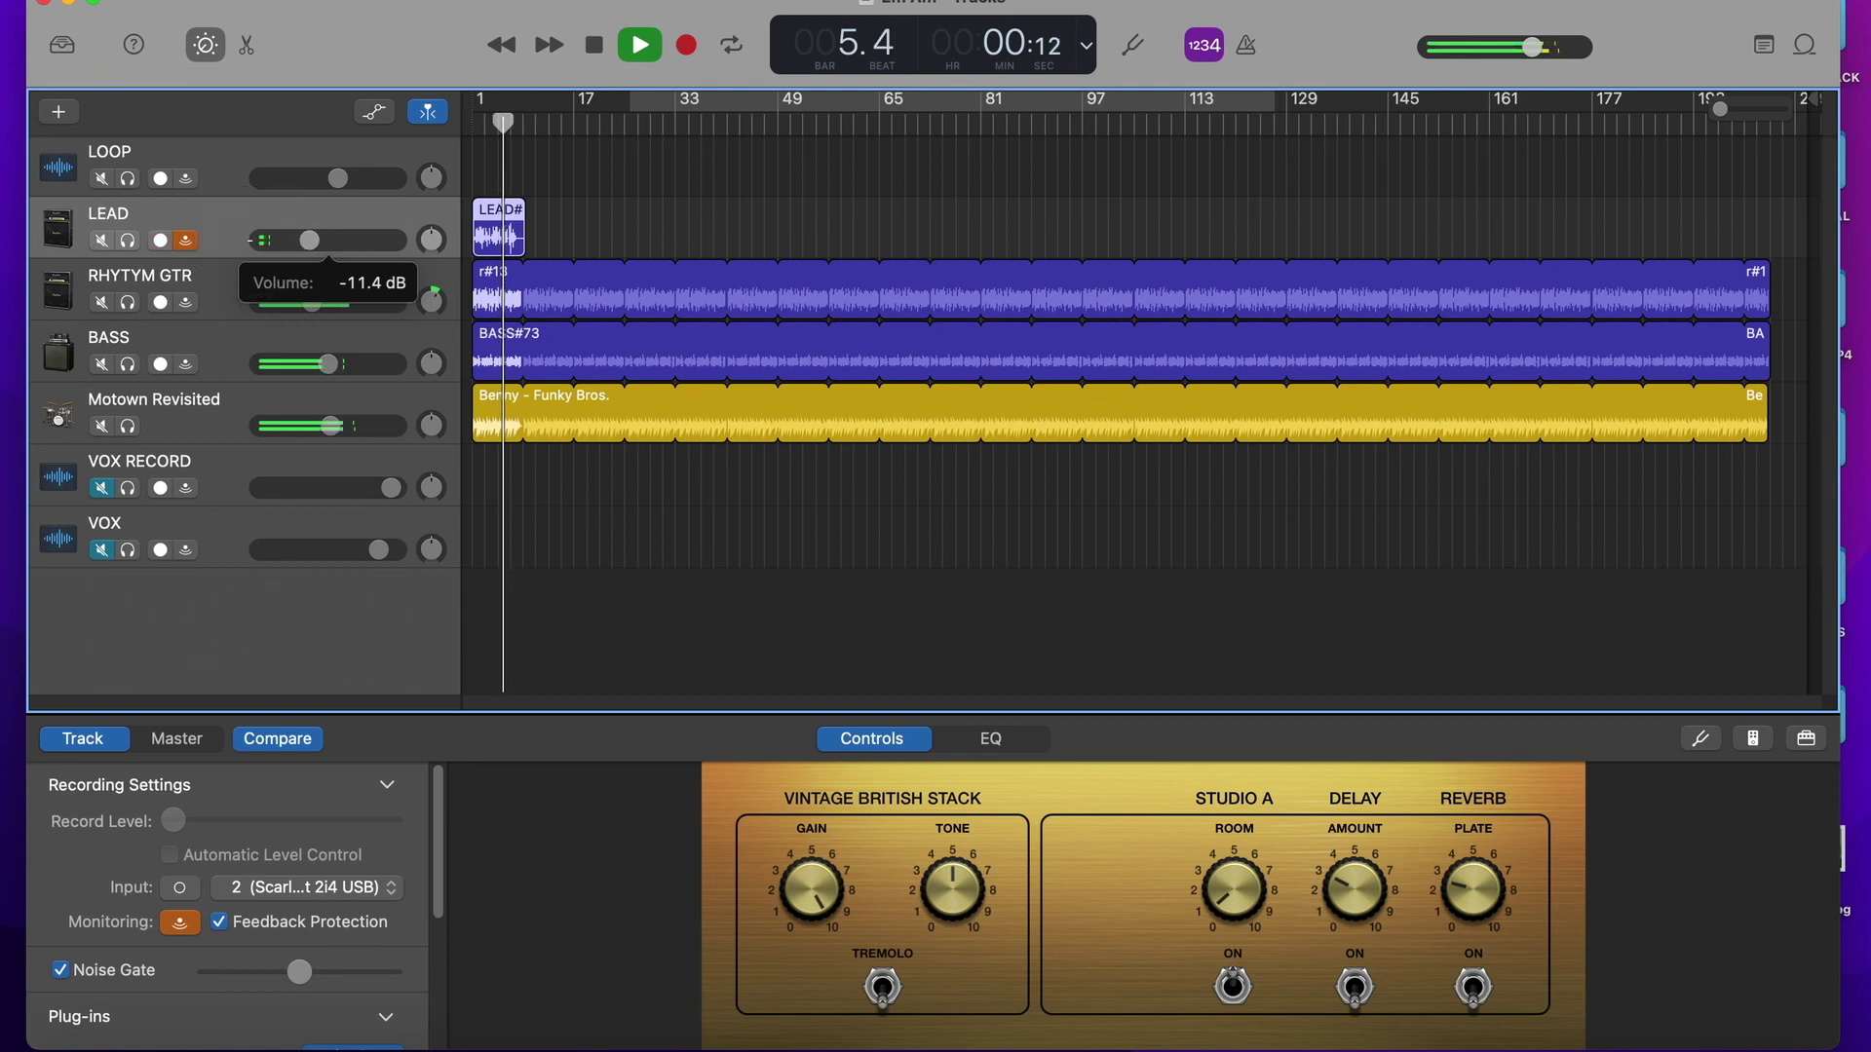
pyautogui.moveTo(251, 242); pyautogui.dragTo(257, 242)
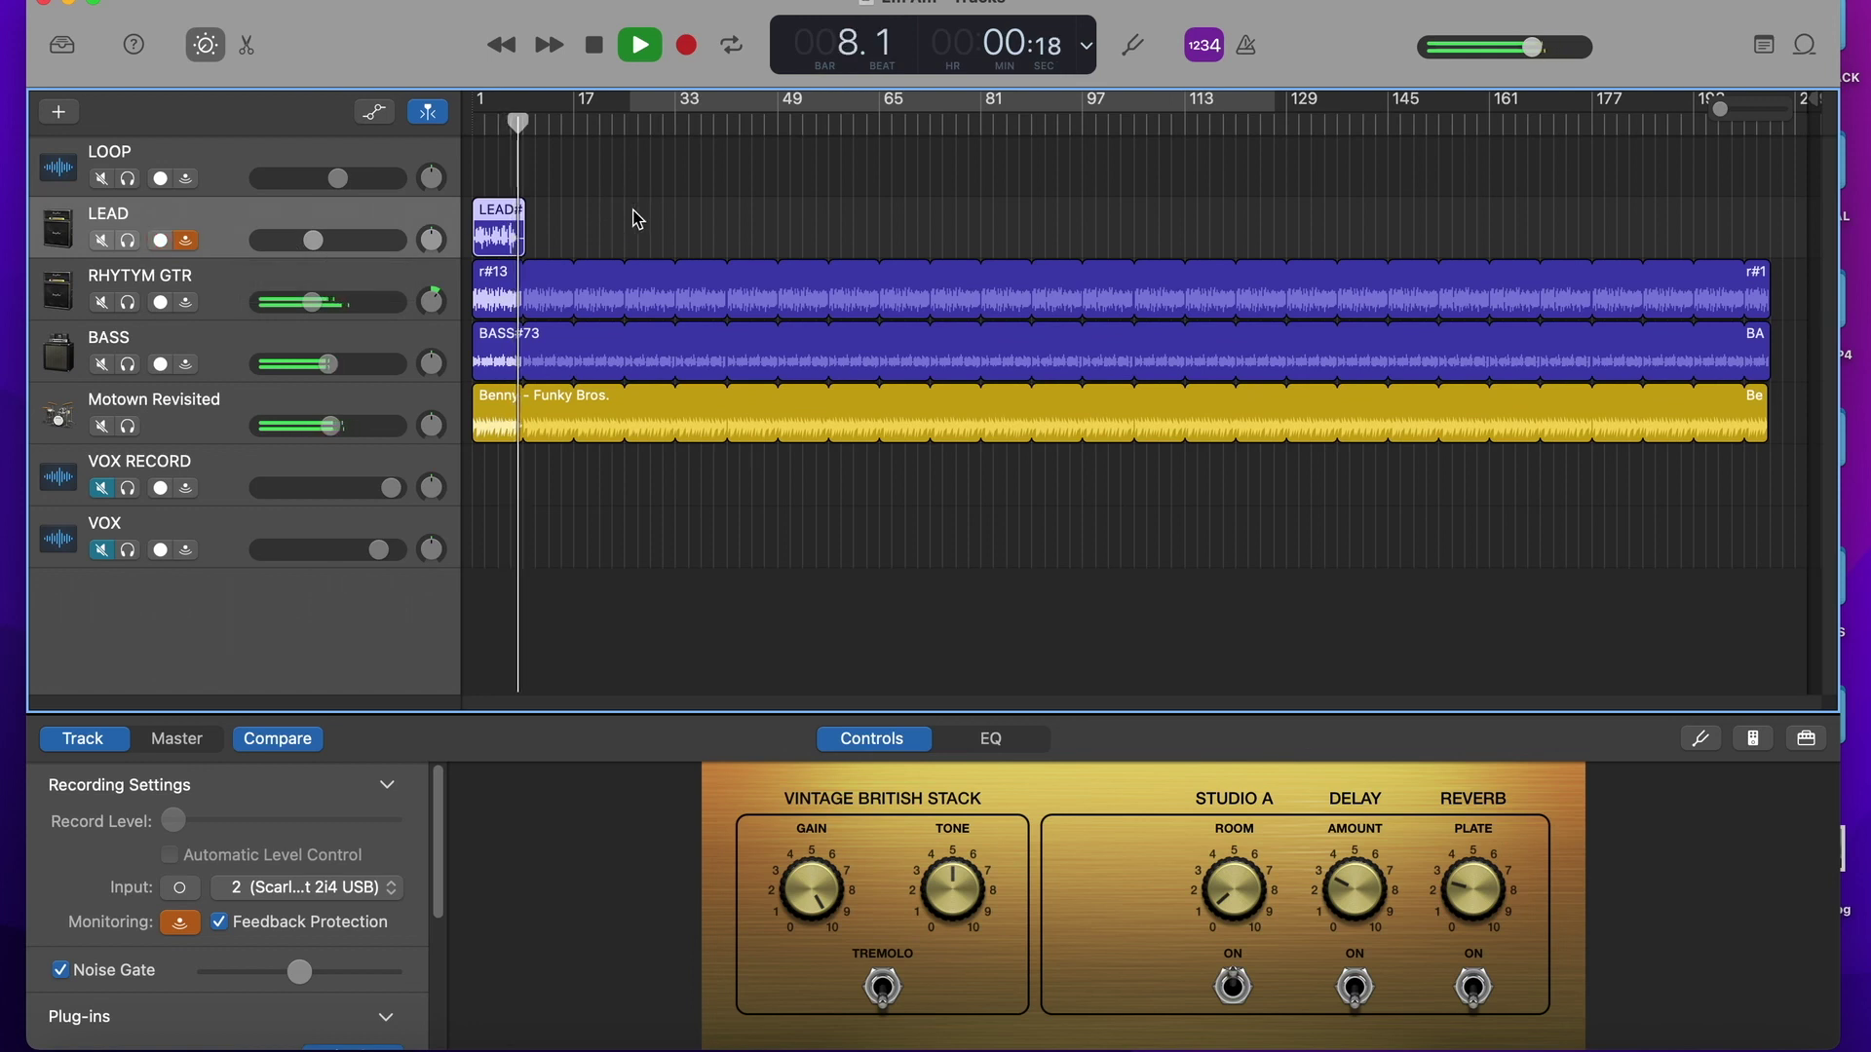
pyautogui.press('space')
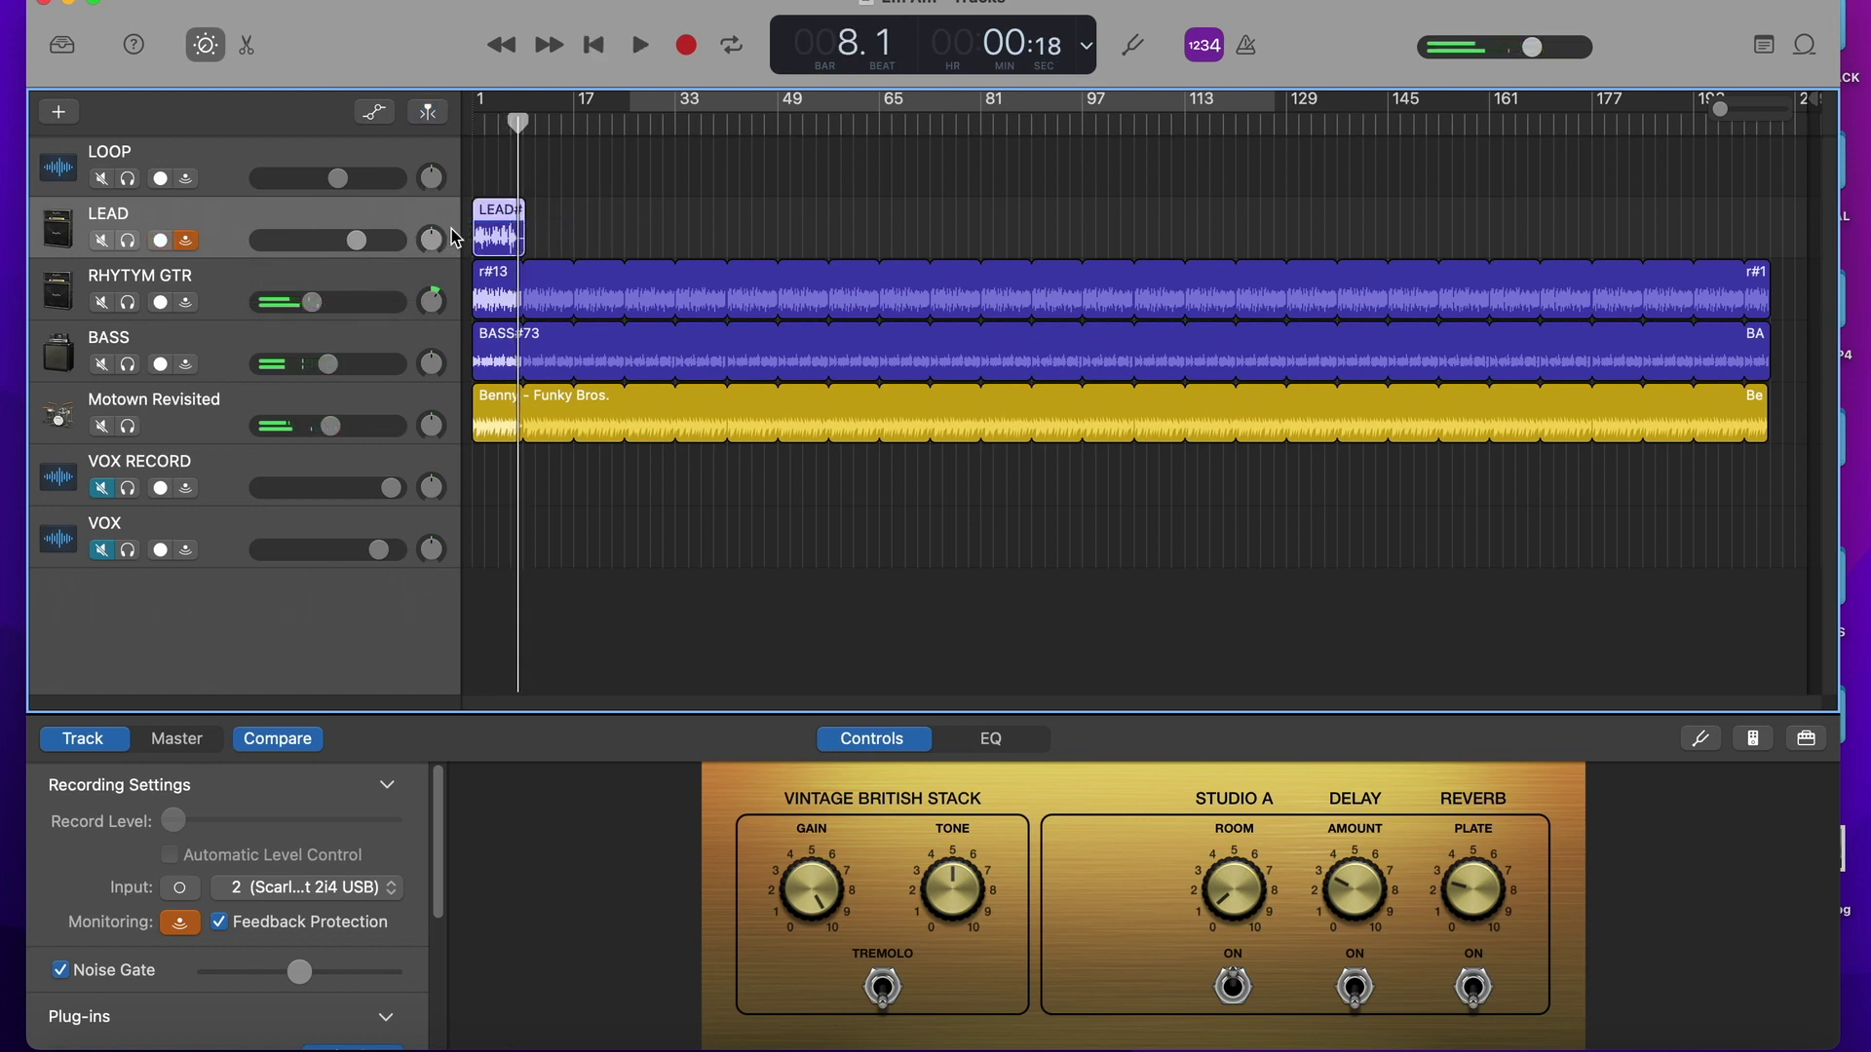
pyautogui.press('Delete')
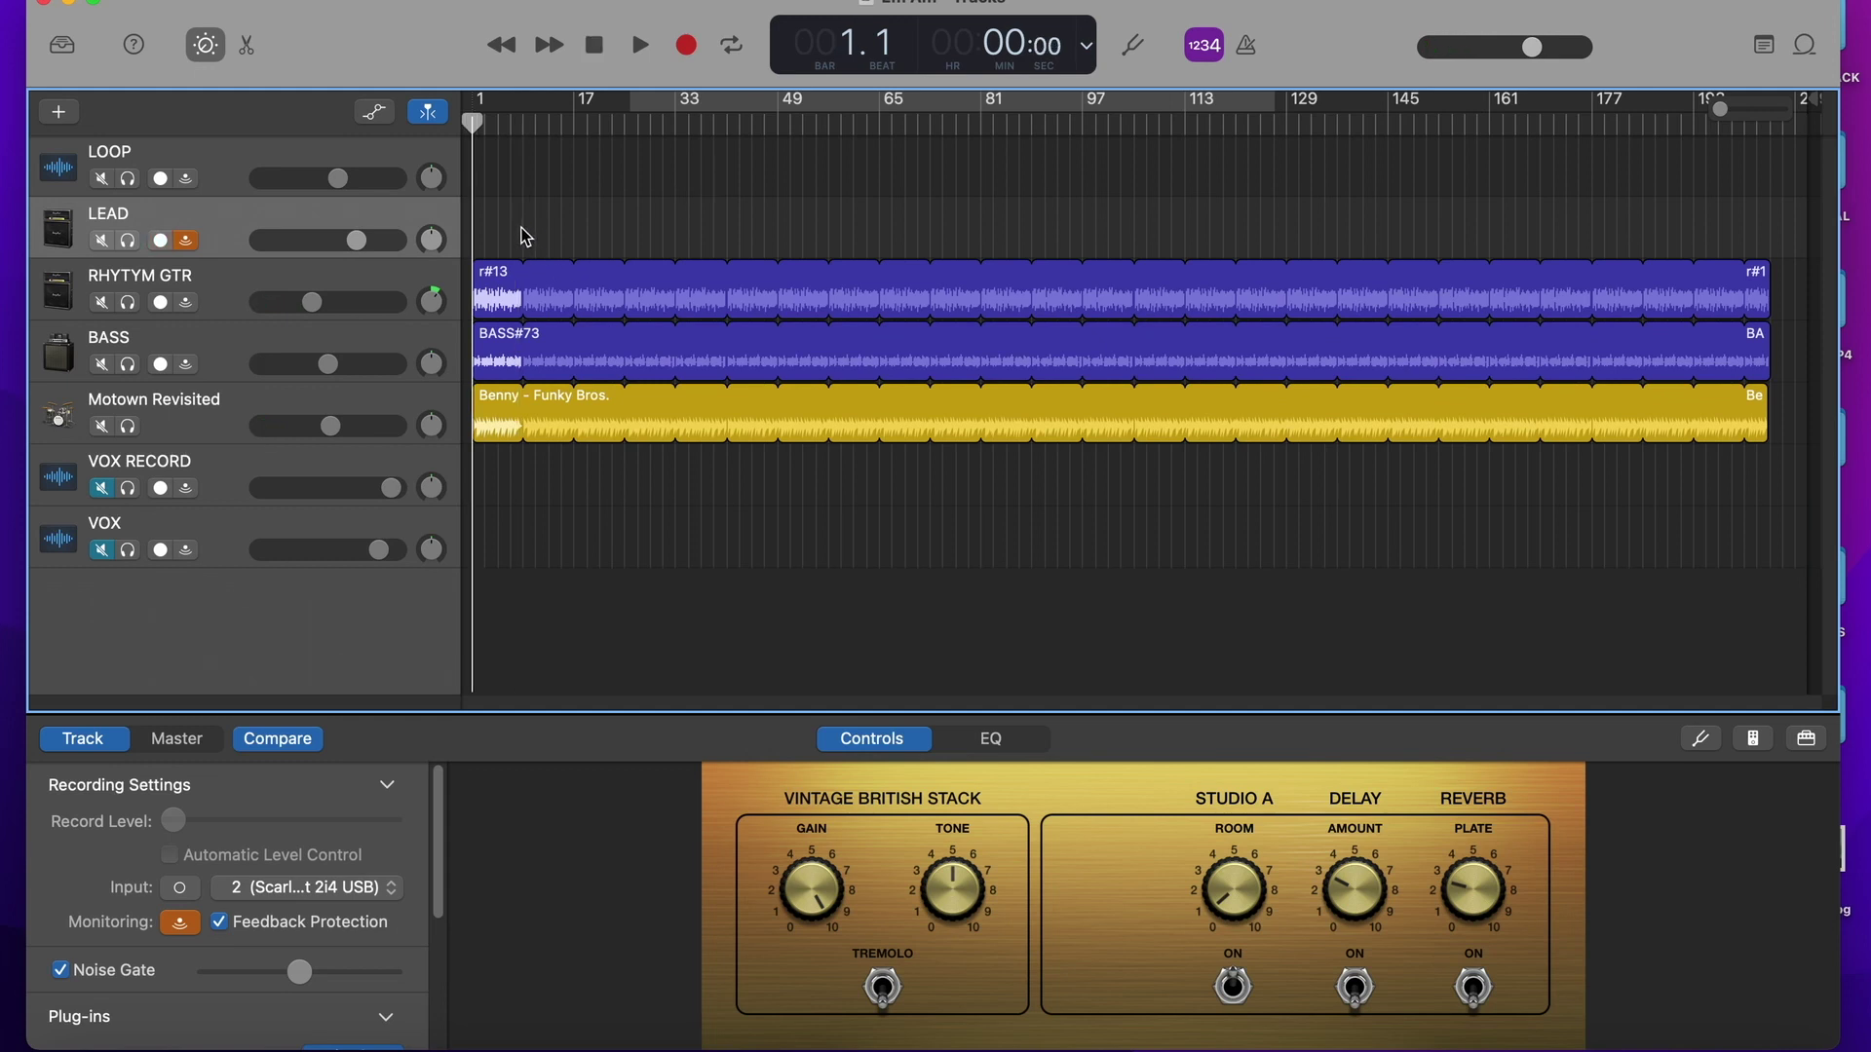
# Step: Lower the LEAD track's volume slightly, and show and hide the tracks' volume automation lanes
pyautogui.moveTo(358, 239); pyautogui.dragTo(347, 240)
pyautogui.press('a')
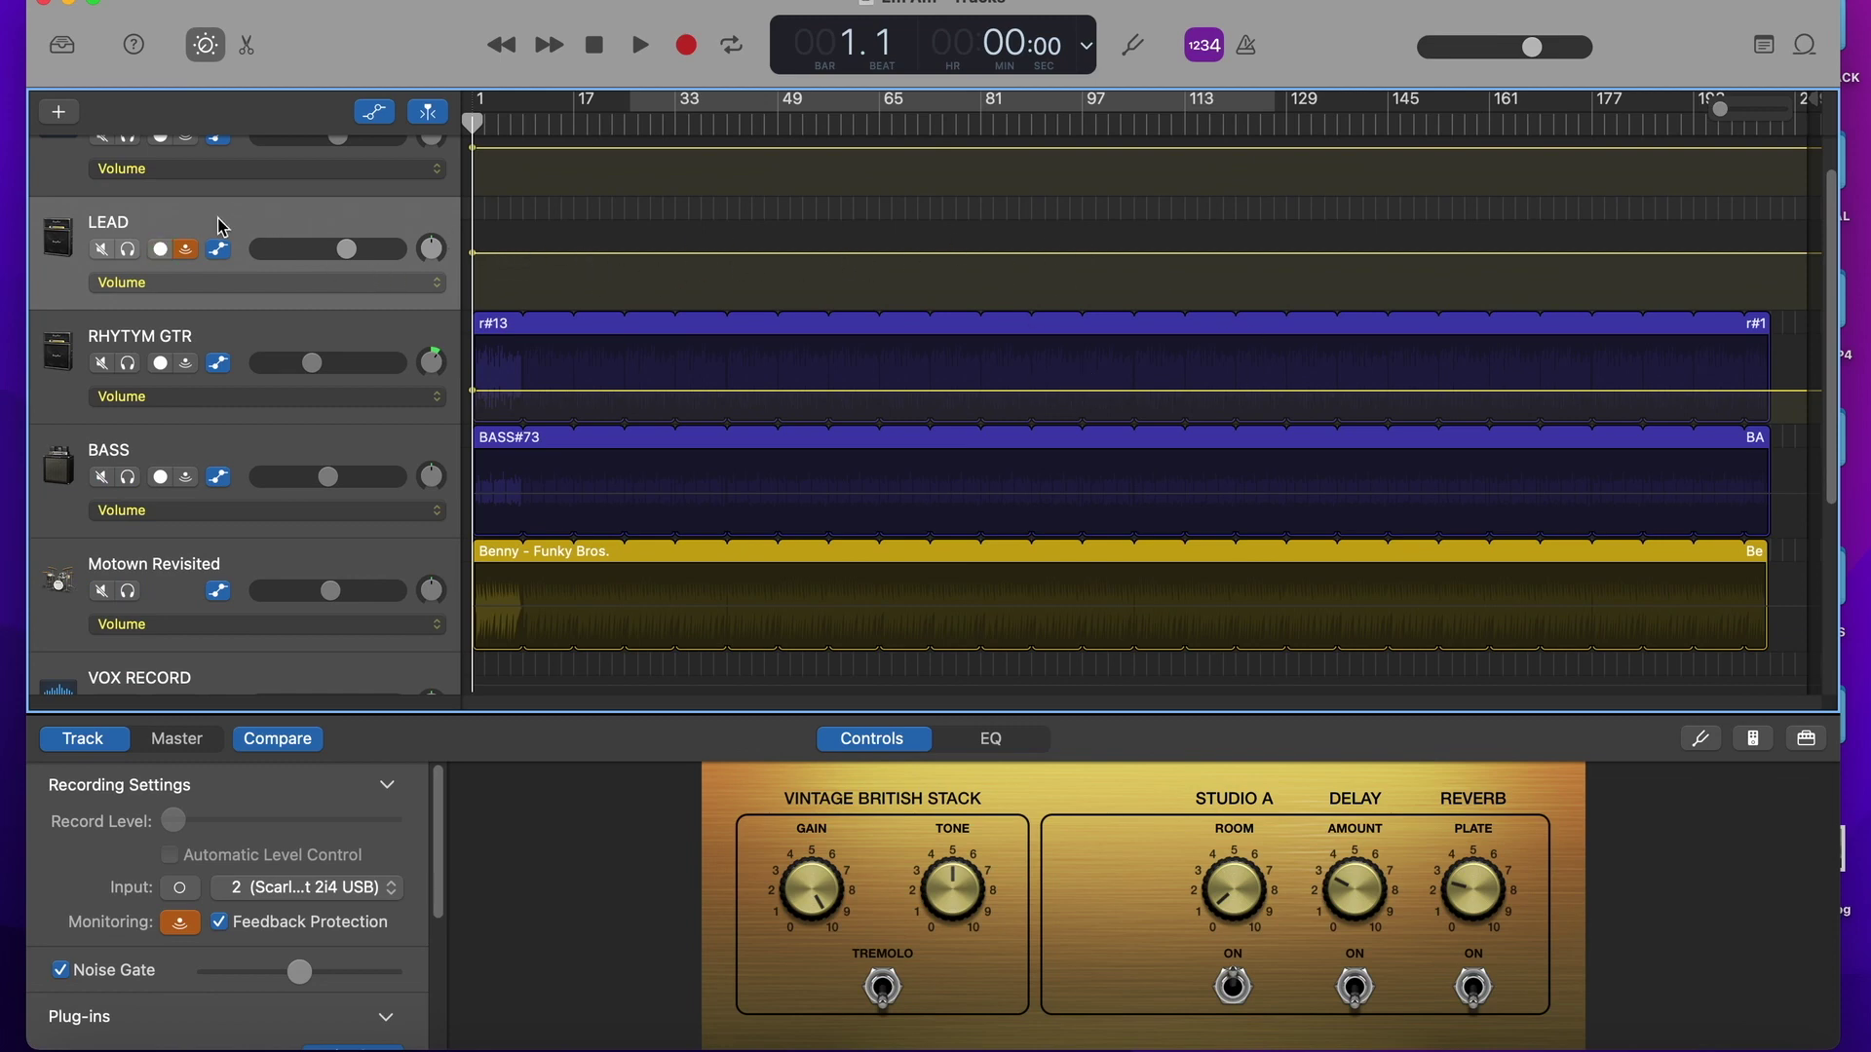
pyautogui.press('a')
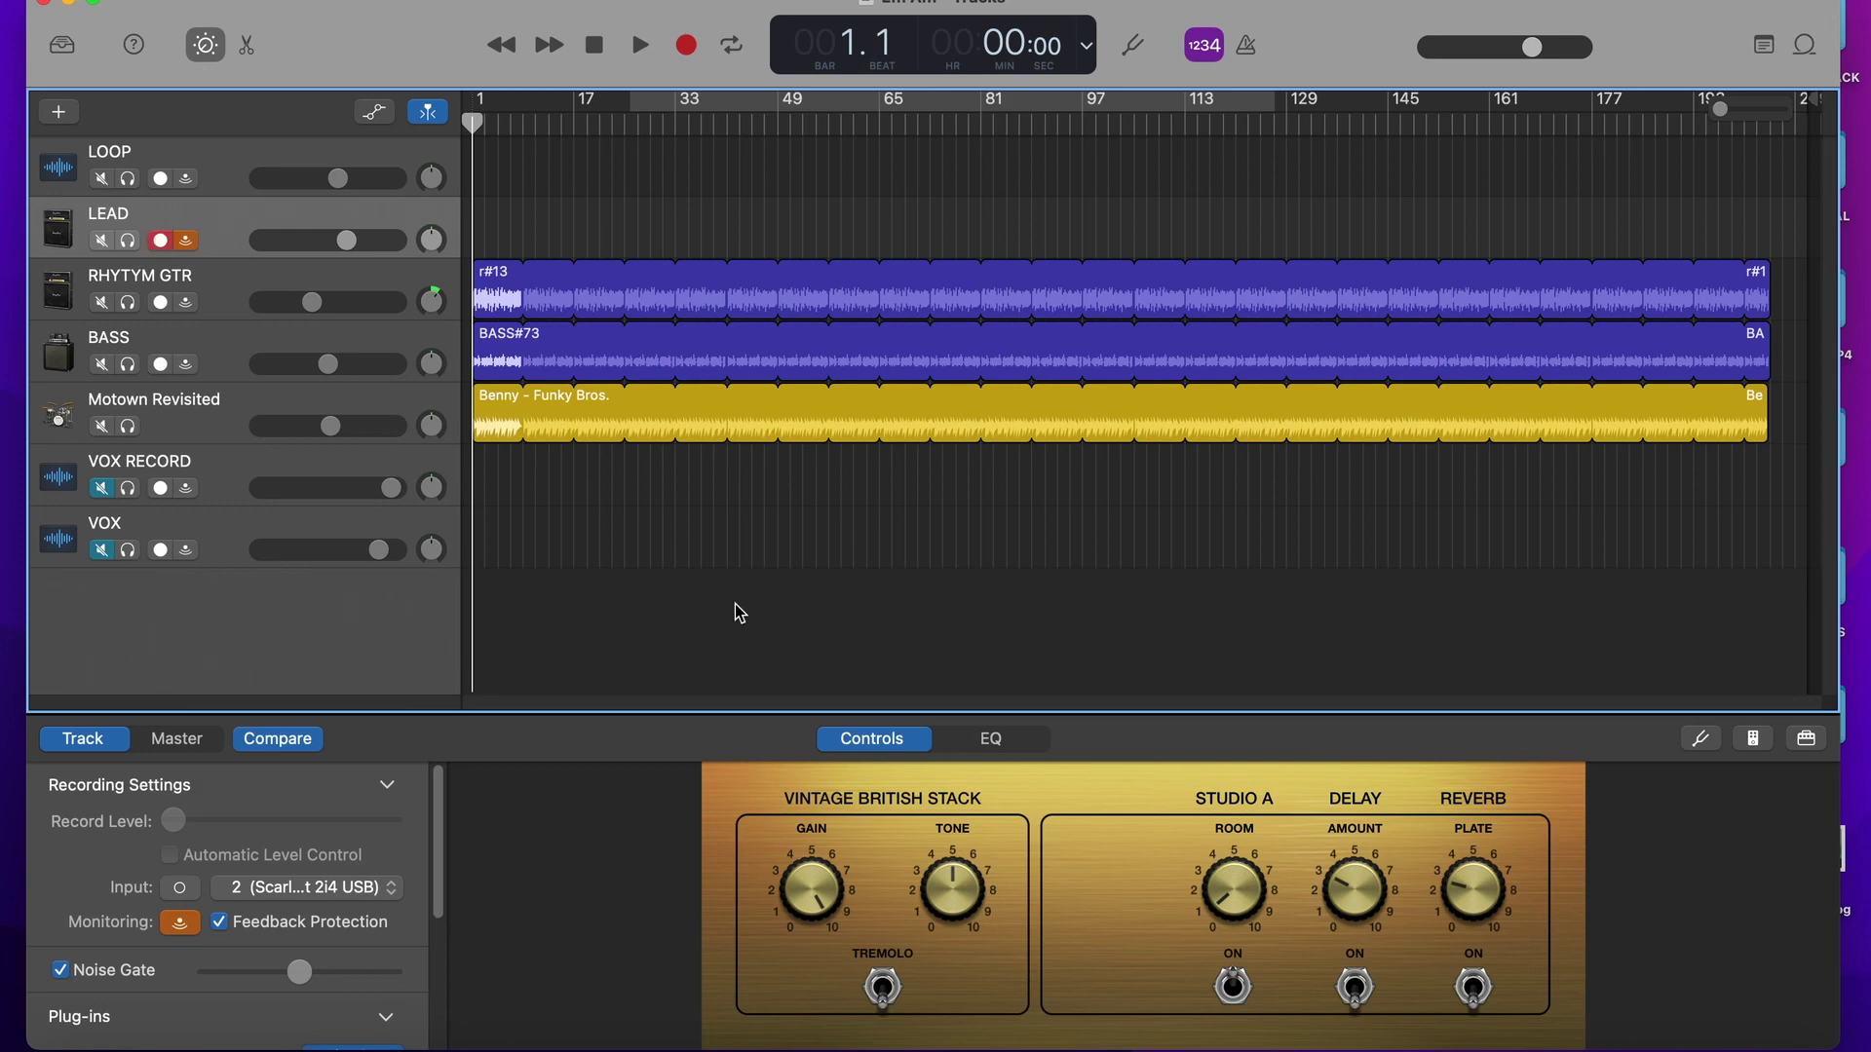
# Step: Shorten the loops of the rhythm guitar, bass and drum regions together to bar 33 and move the end-of-project marker just past them
pyautogui.press('b')
pyautogui.press('super+Down')
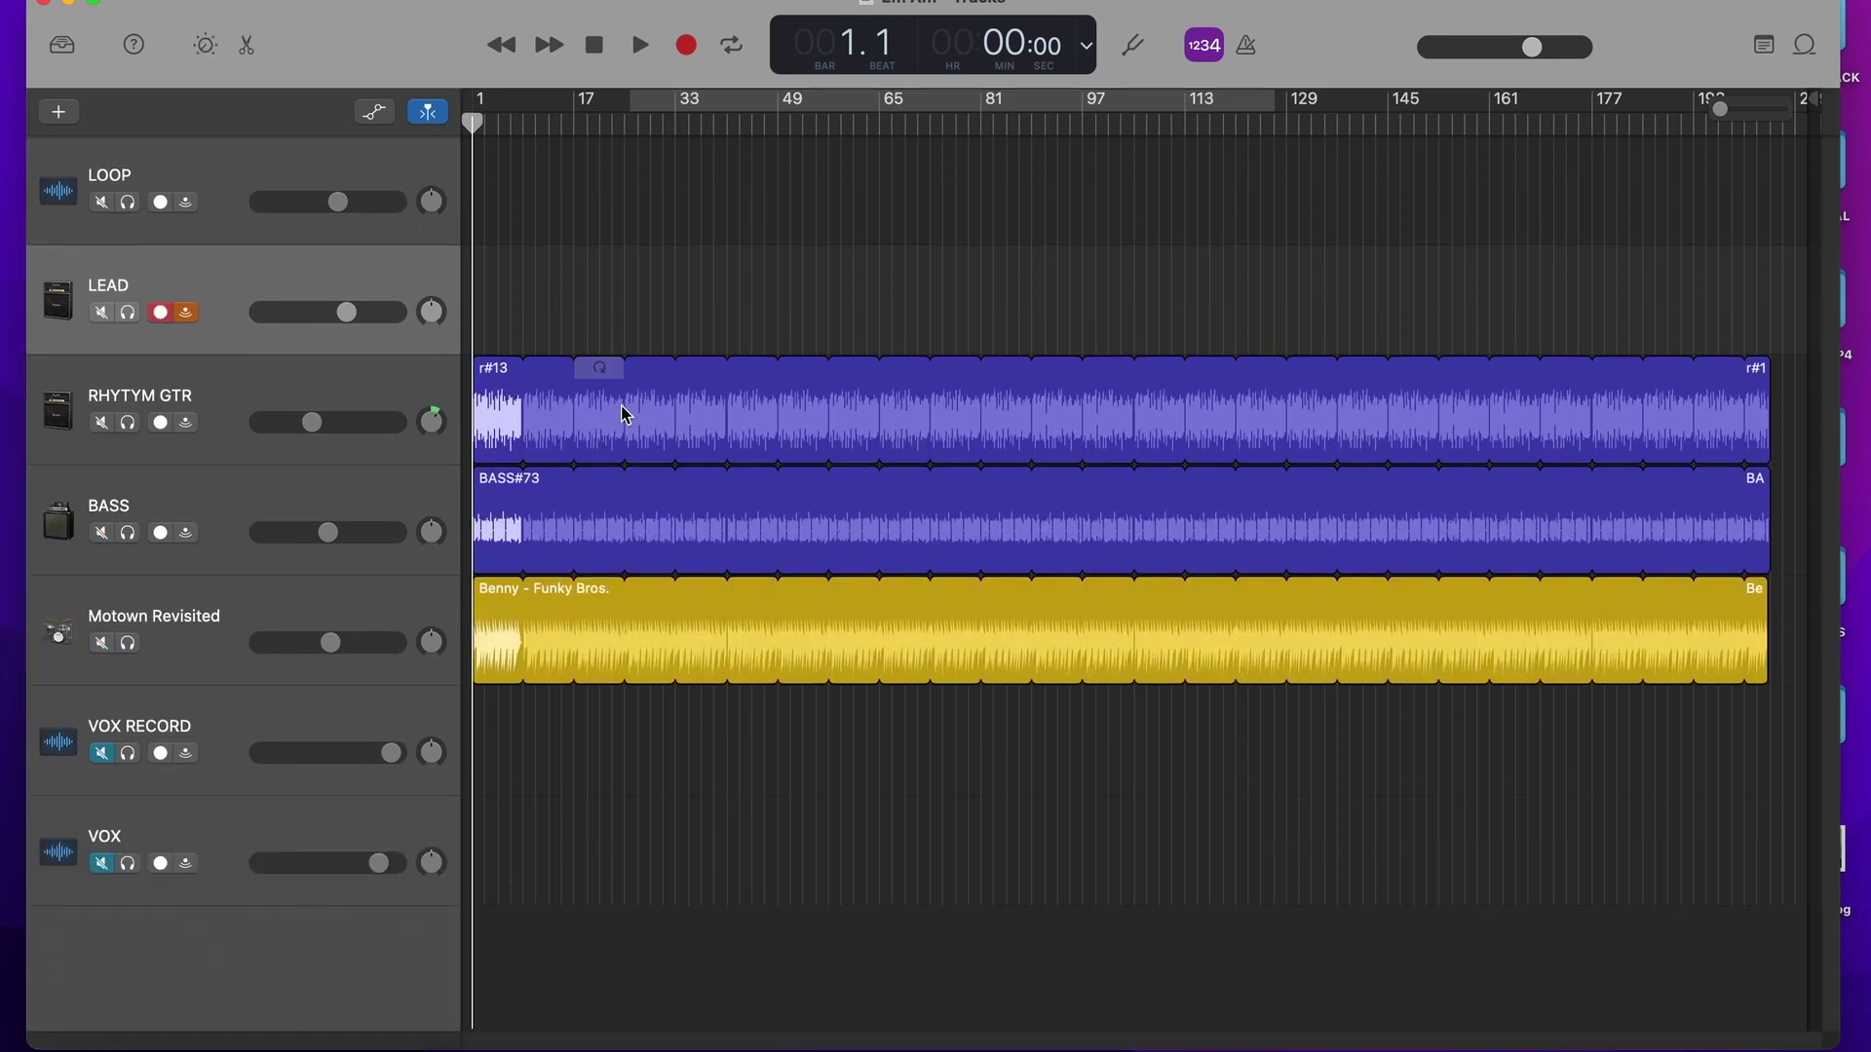
pyautogui.click(1744, 464)
pyautogui.moveTo(1744, 464); pyautogui.dragTo(1699, 763)
pyautogui.moveTo(1754, 368); pyautogui.dragTo(682, 390)
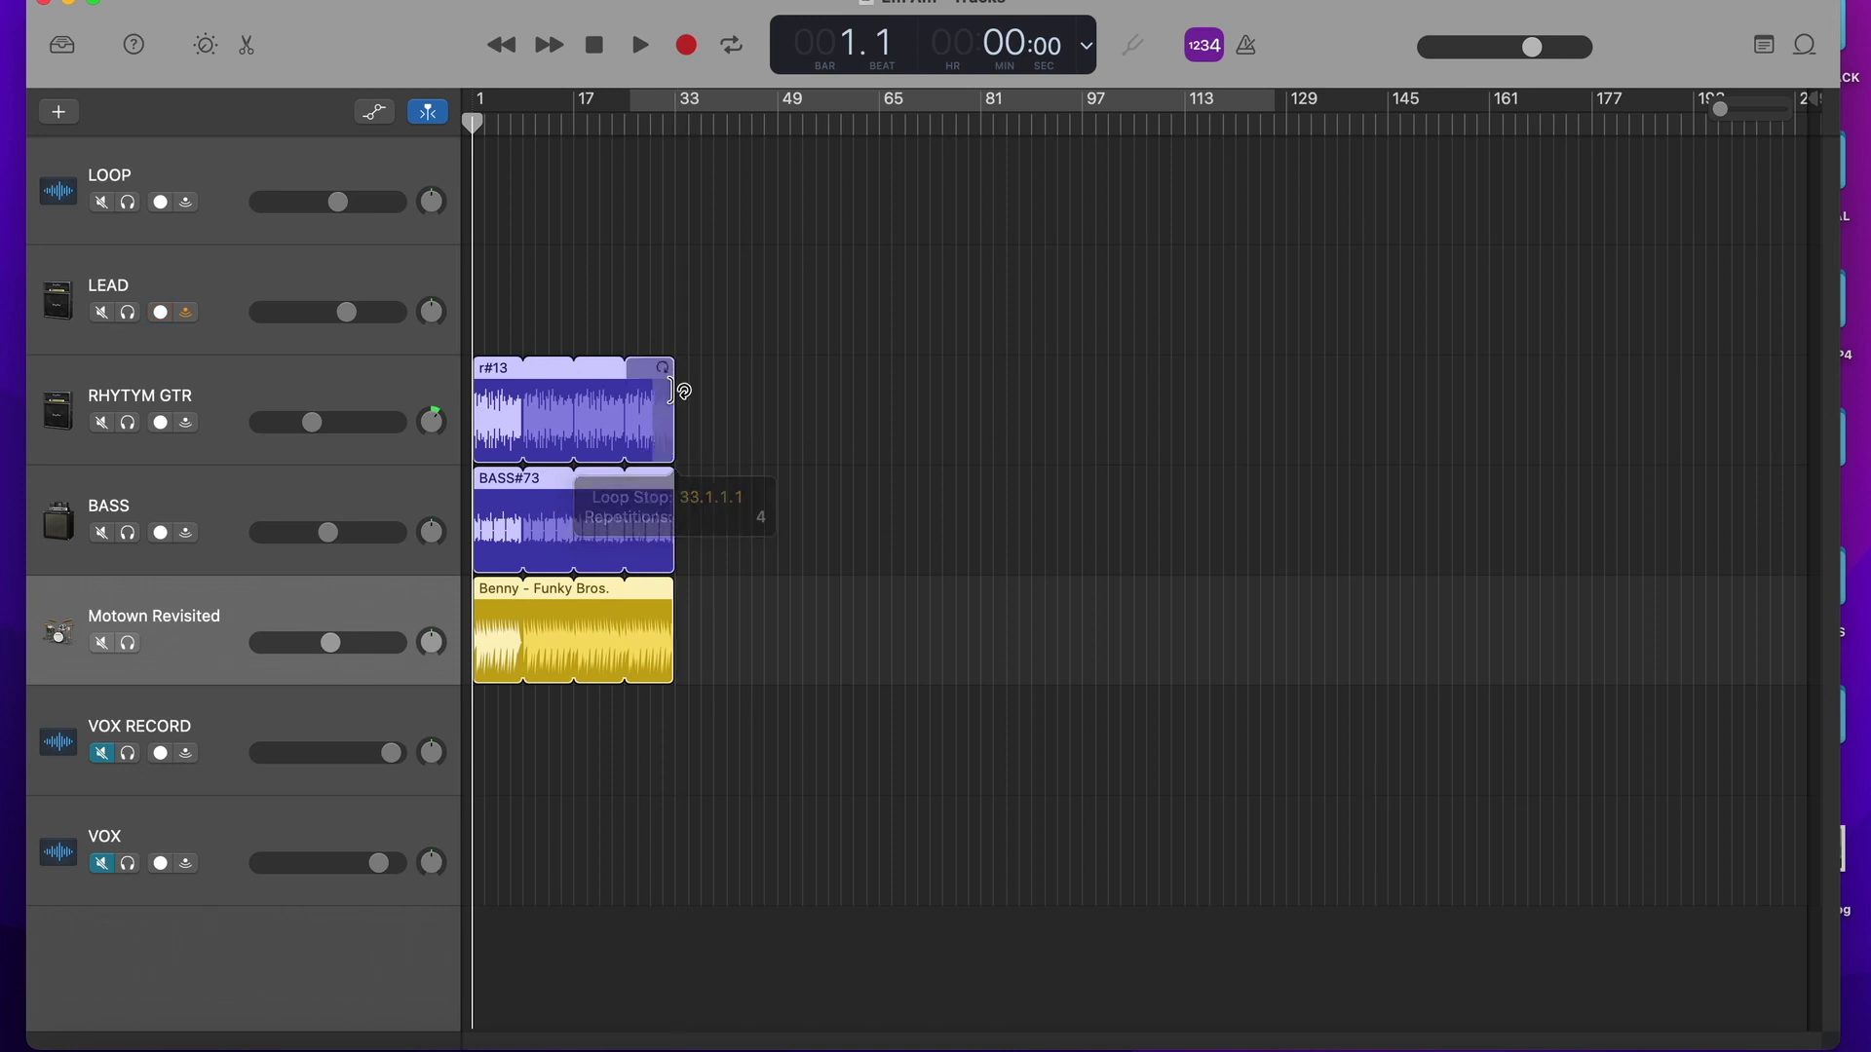
pyautogui.click(679, 126)
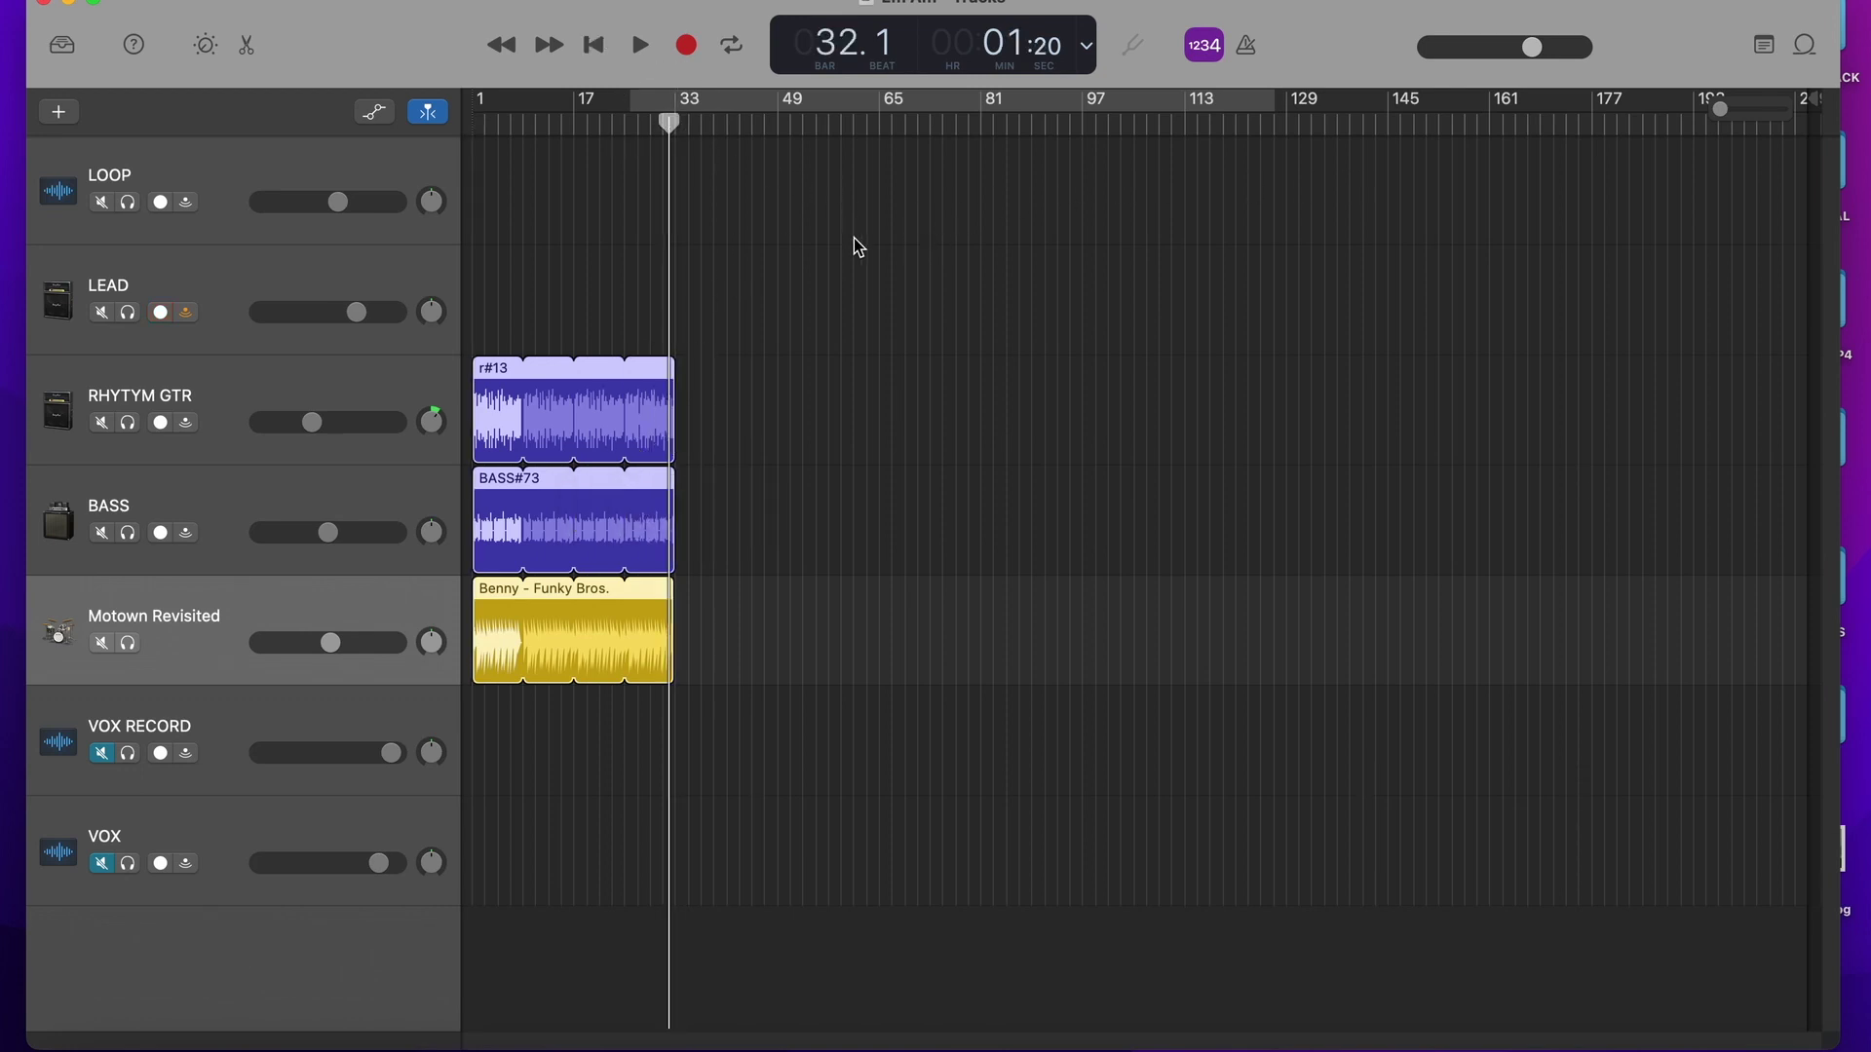
pyautogui.moveTo(1814, 103)
pyautogui.mouseDown()
pyautogui.moveTo(1832, 120)
pyautogui.moveTo(846, 147)
pyautogui.moveTo(685, 175)
pyautogui.moveTo(671, 198)
pyautogui.mouseUp()
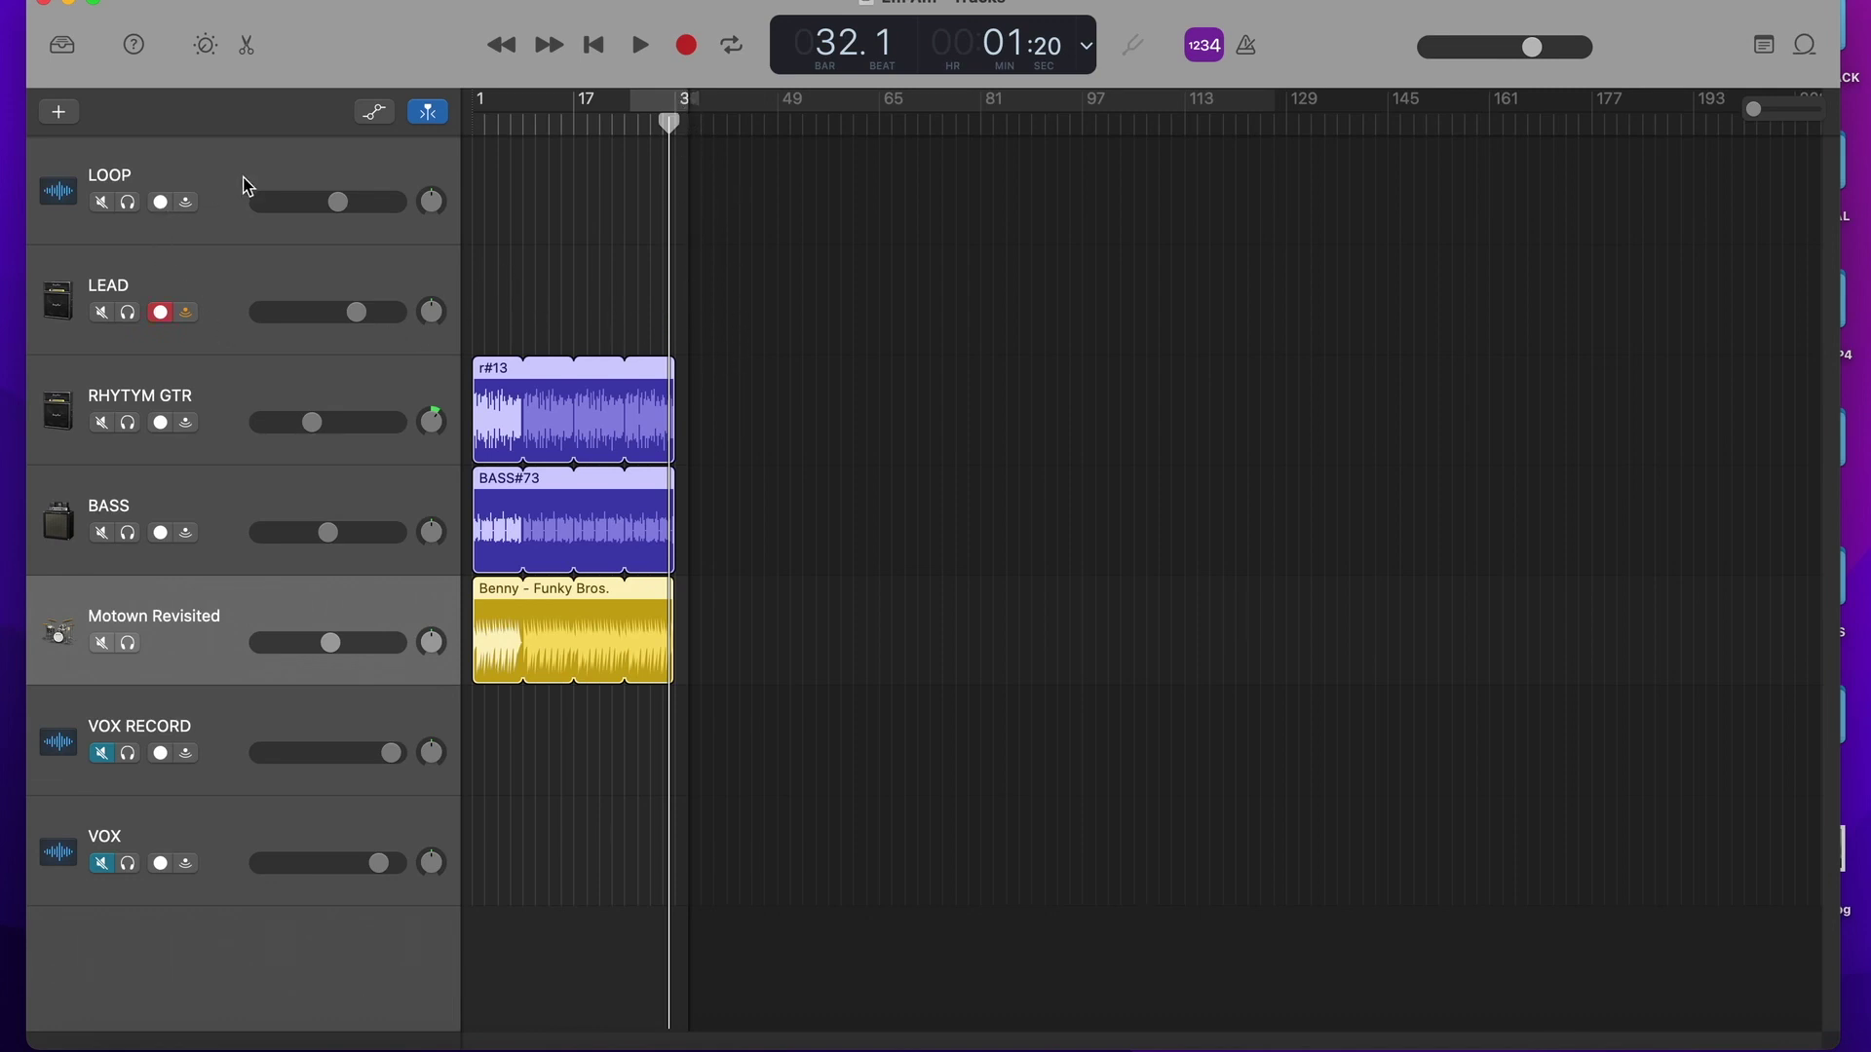
# Step: Export the song to disk on the Desktop as an uncompressed 16-bit WAVE file named DEMO
pyautogui.click(502, 0)
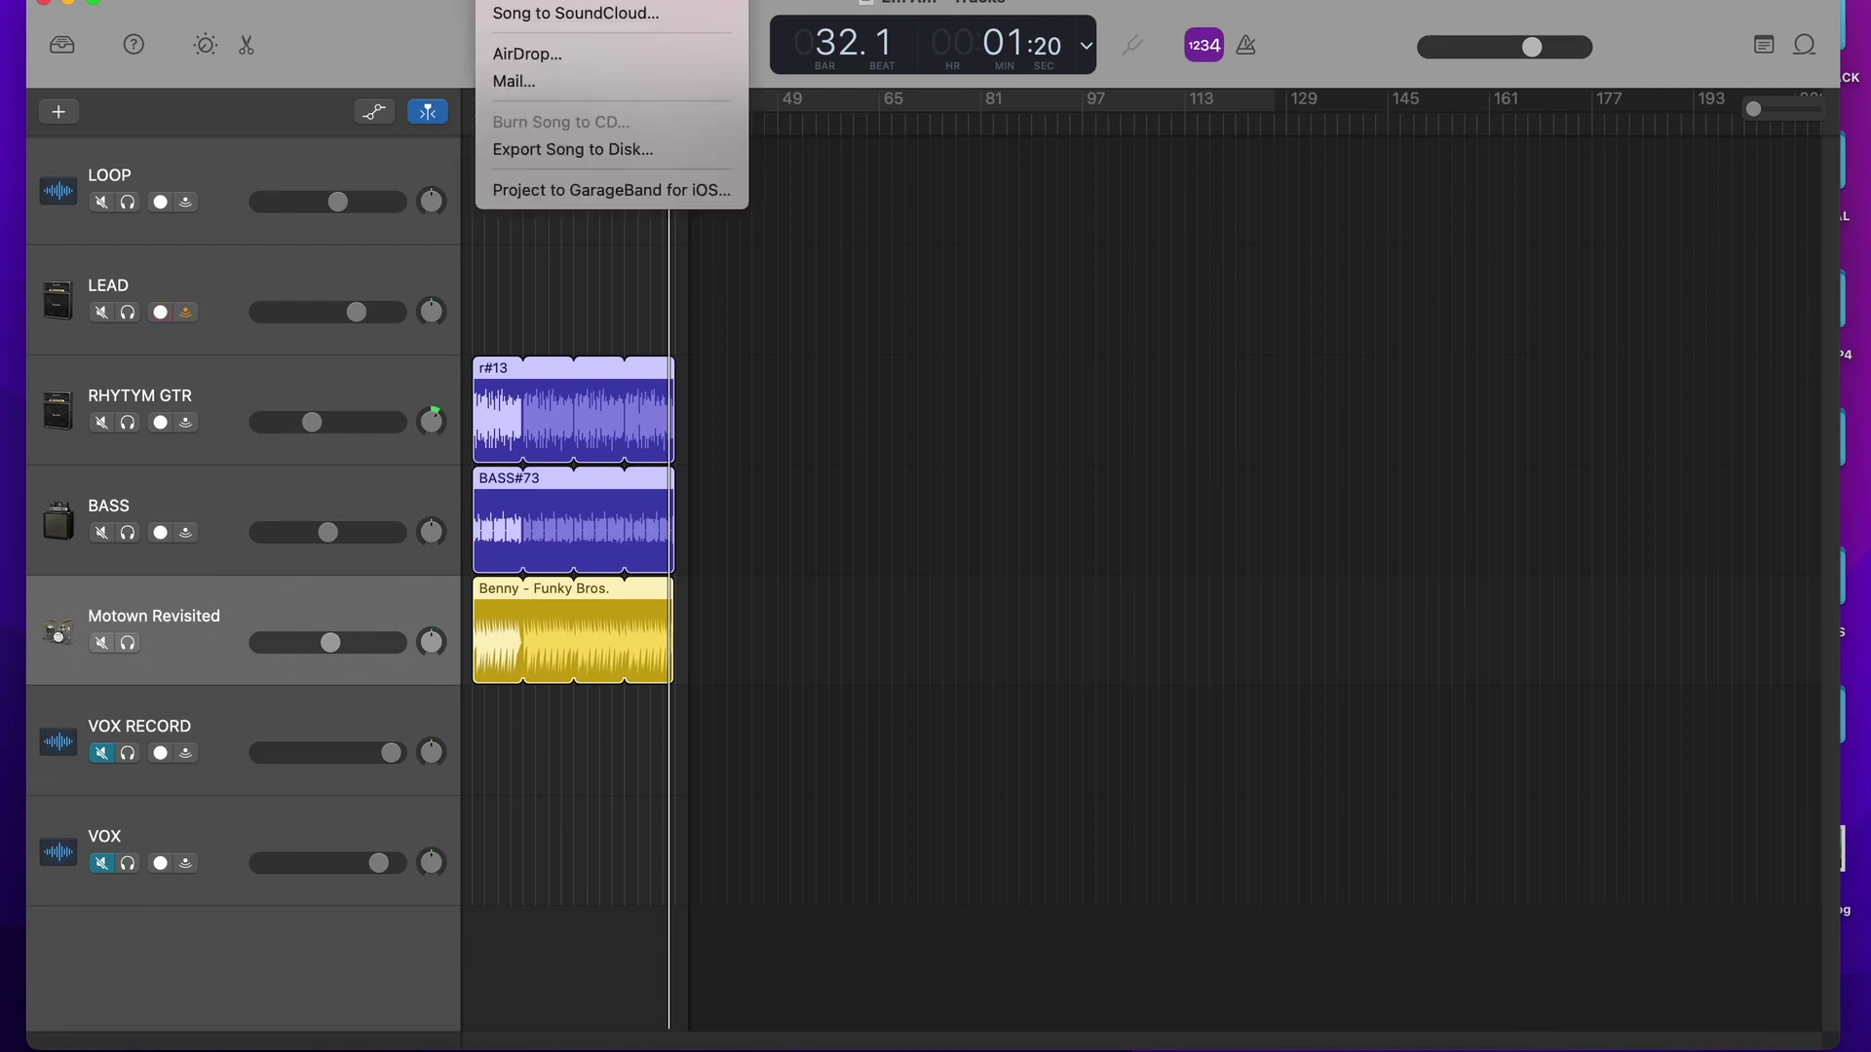
pyautogui.click(565, 150)
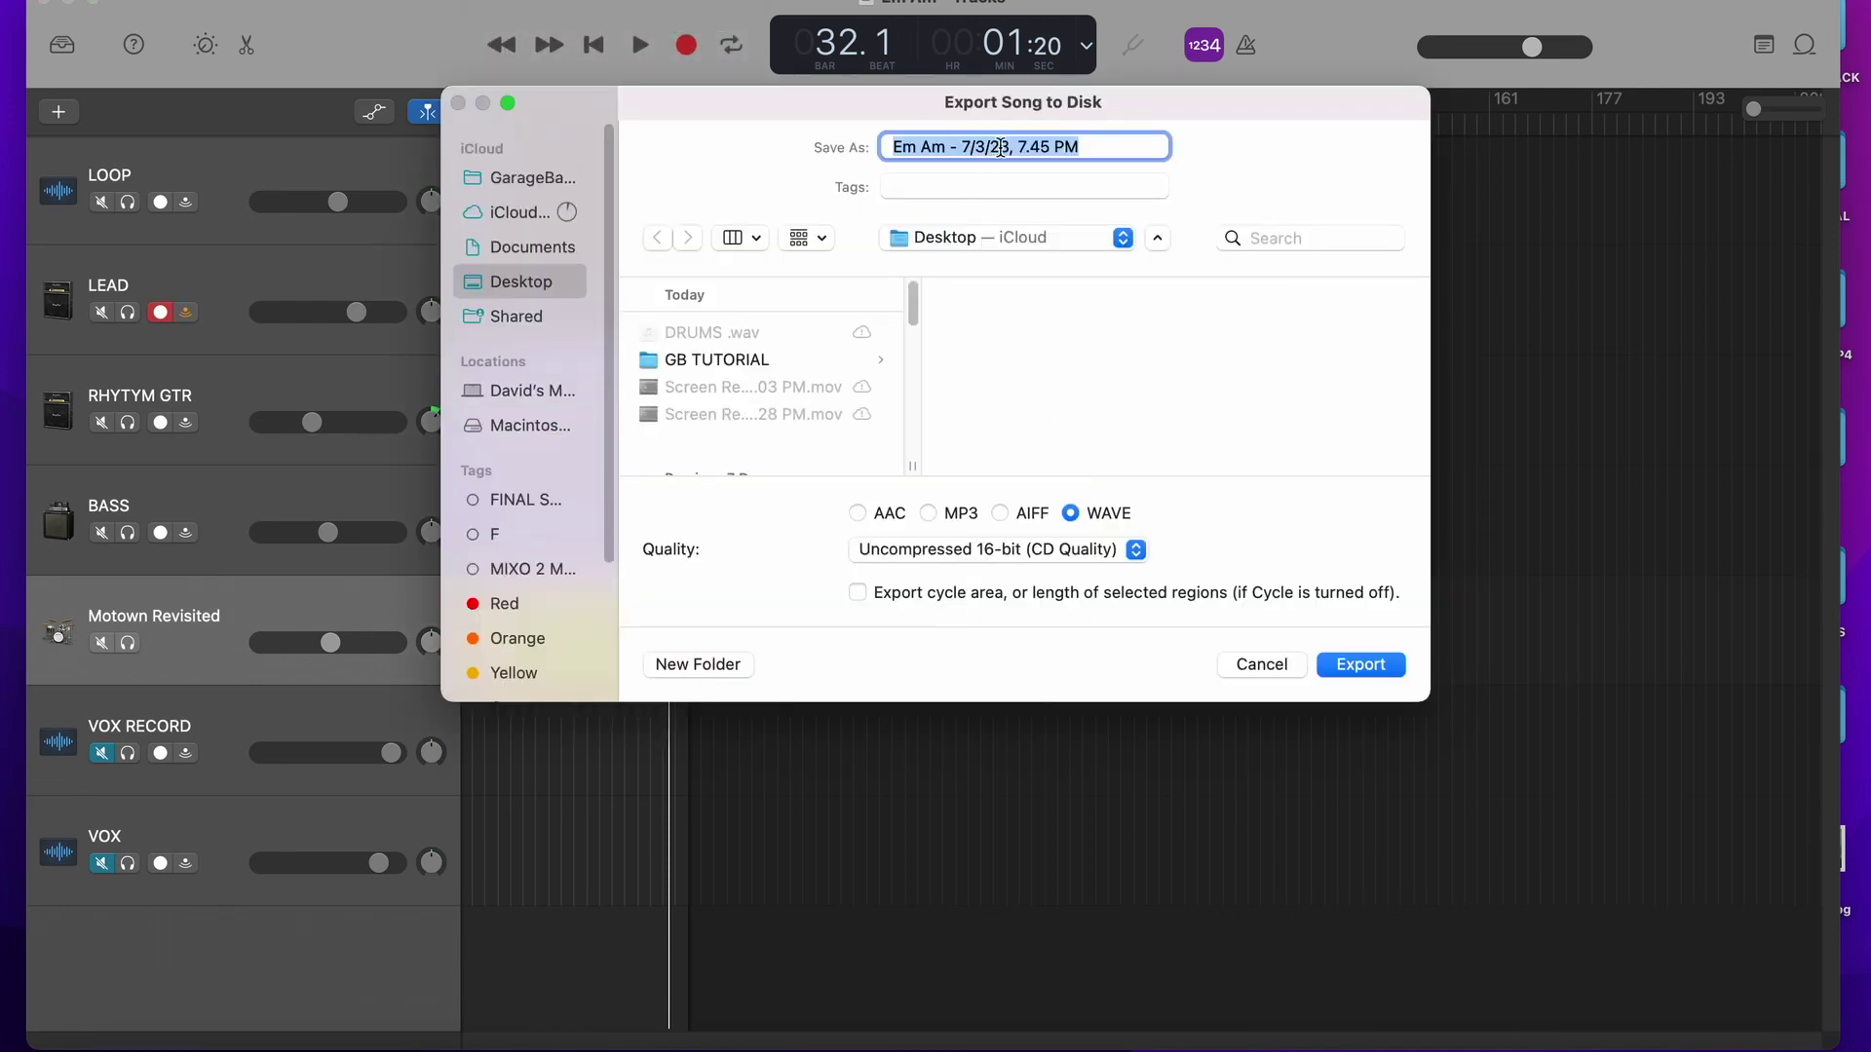
pyautogui.write('DEMO')
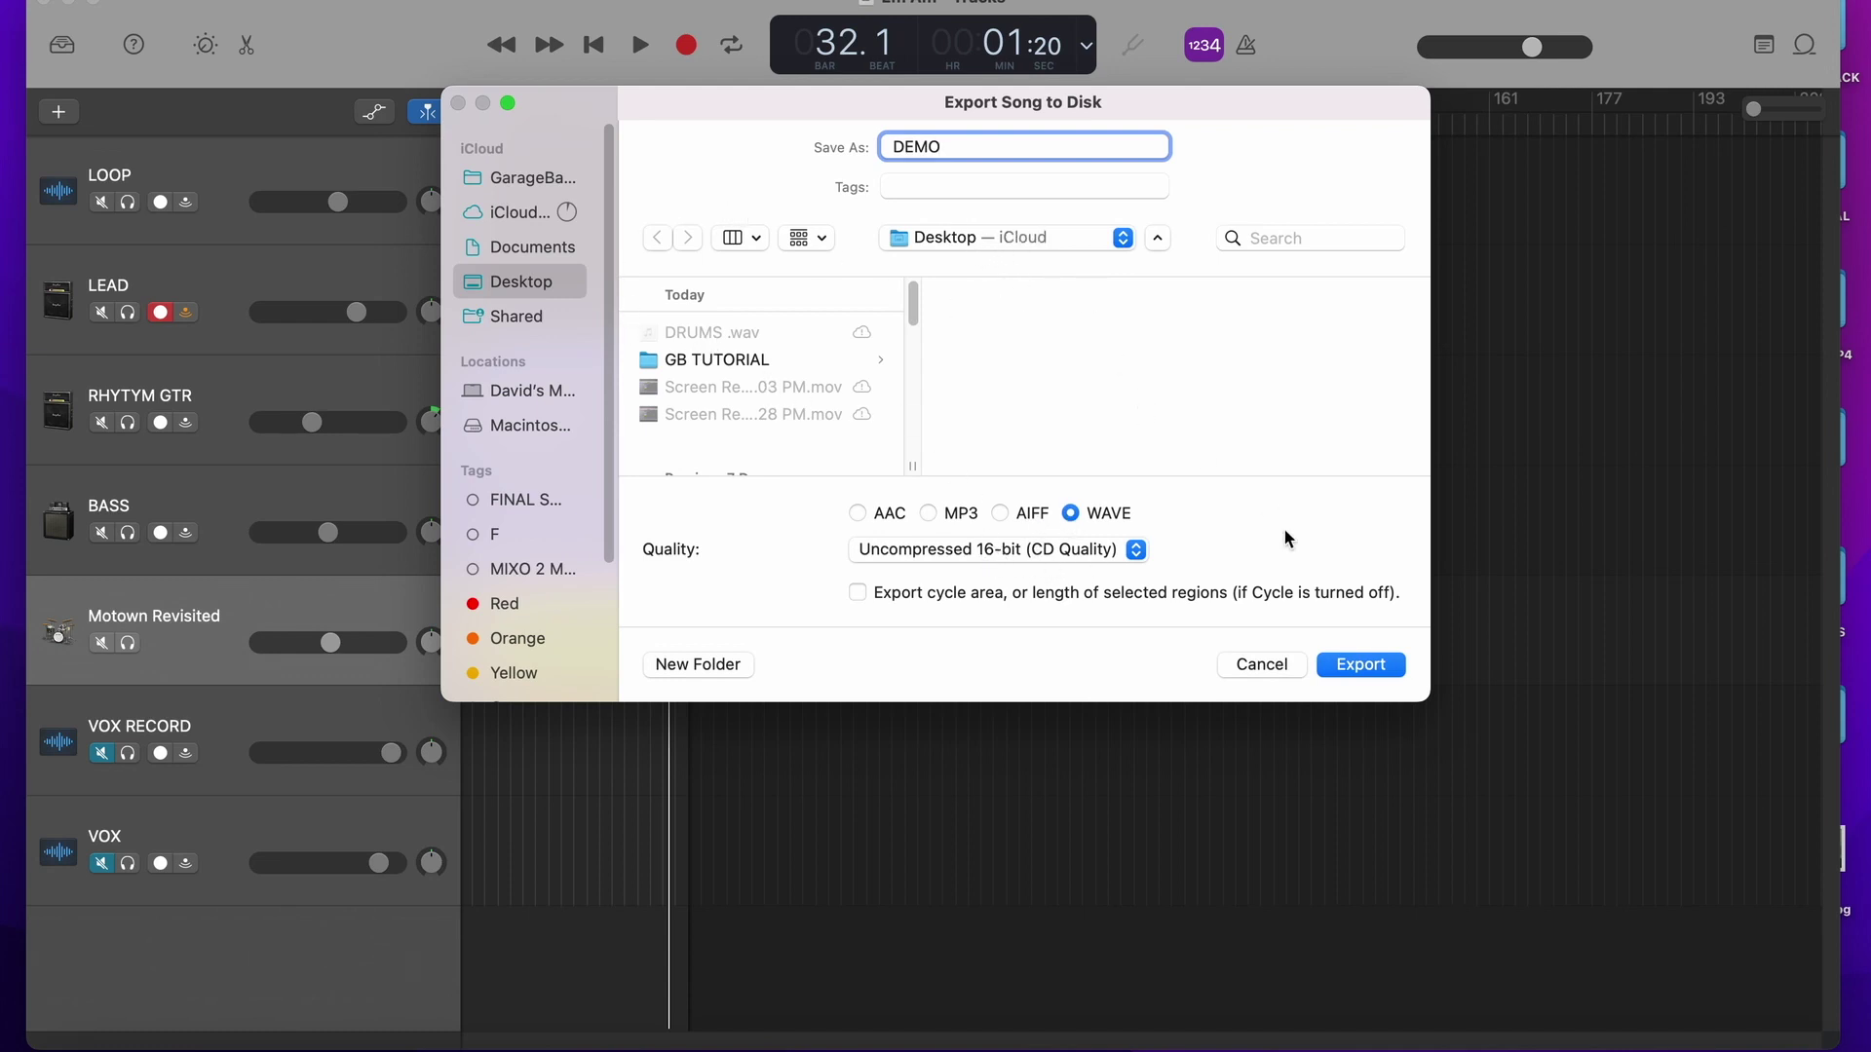
pyautogui.click(1354, 668)
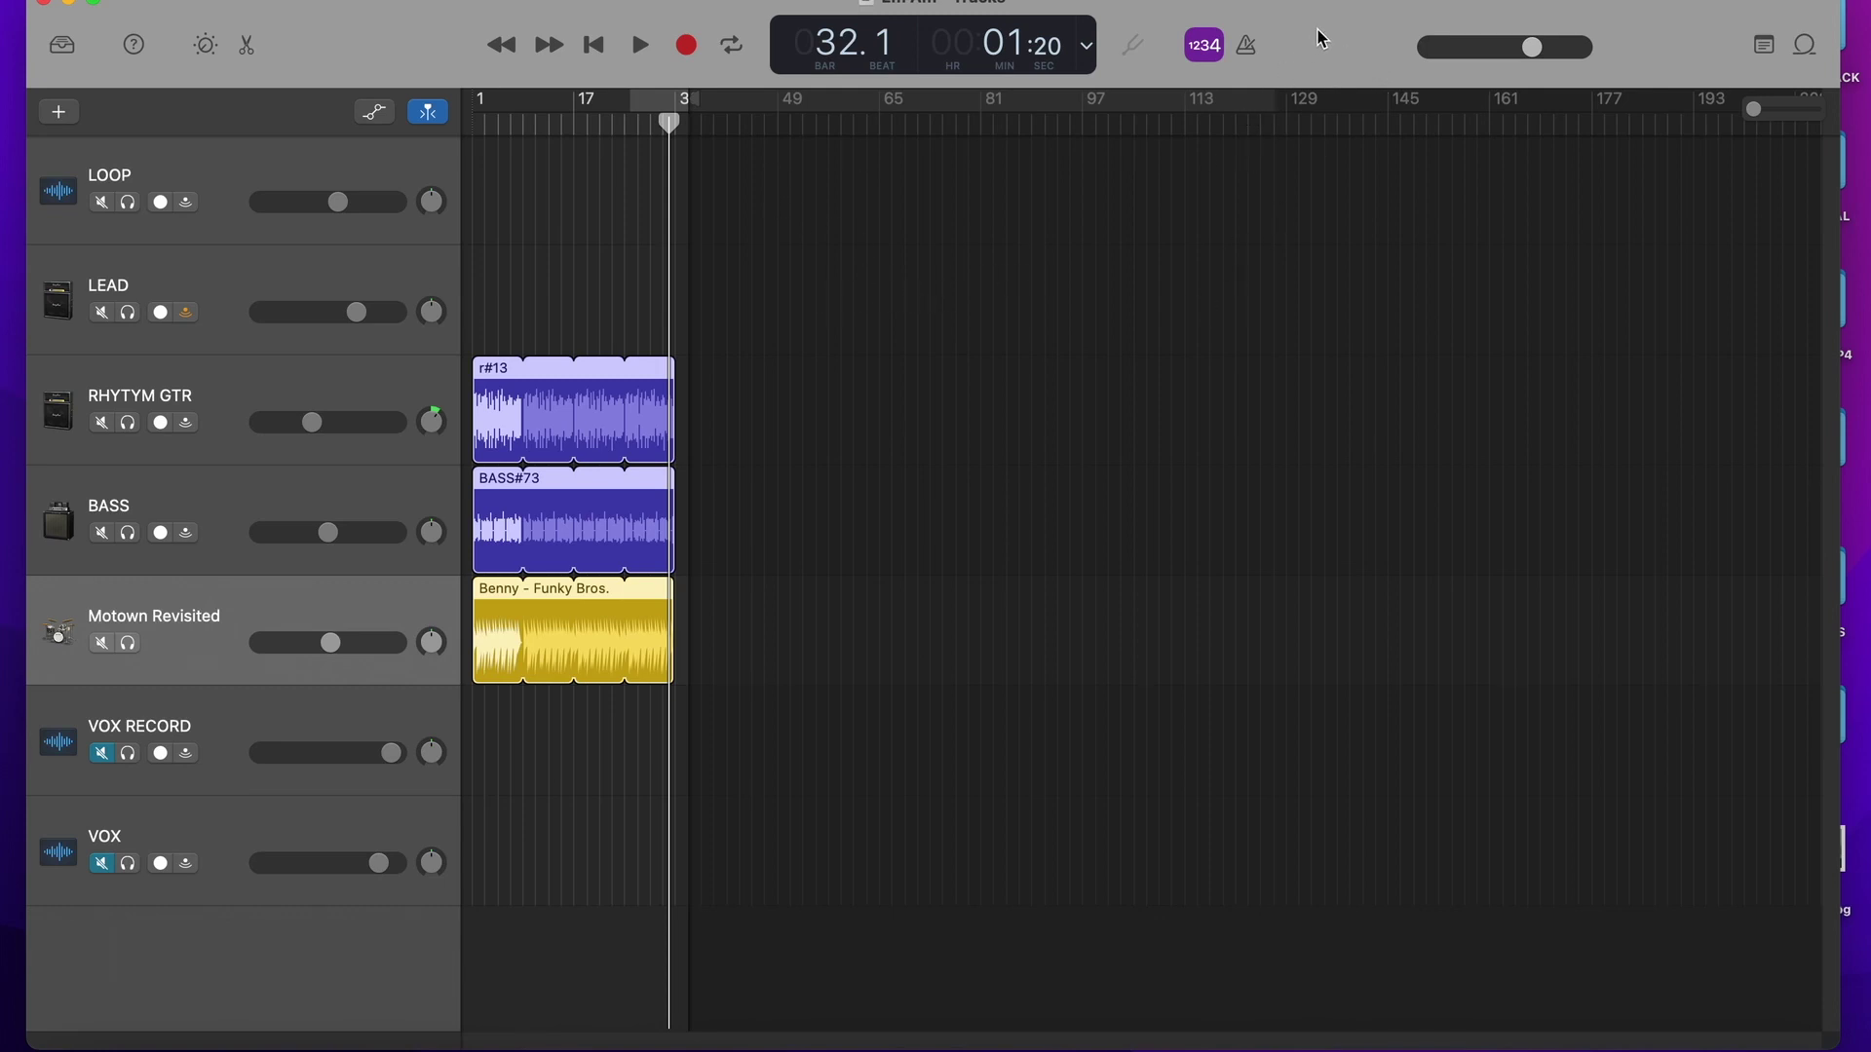
# Step: Bring the exported DEMO.wav from the desktop into the LOOP track and align its region with bar 1
pyautogui.moveTo(1333, 34); pyautogui.dragTo(640, 216)
pyautogui.moveTo(1211, 575); pyautogui.dragTo(321, 367)
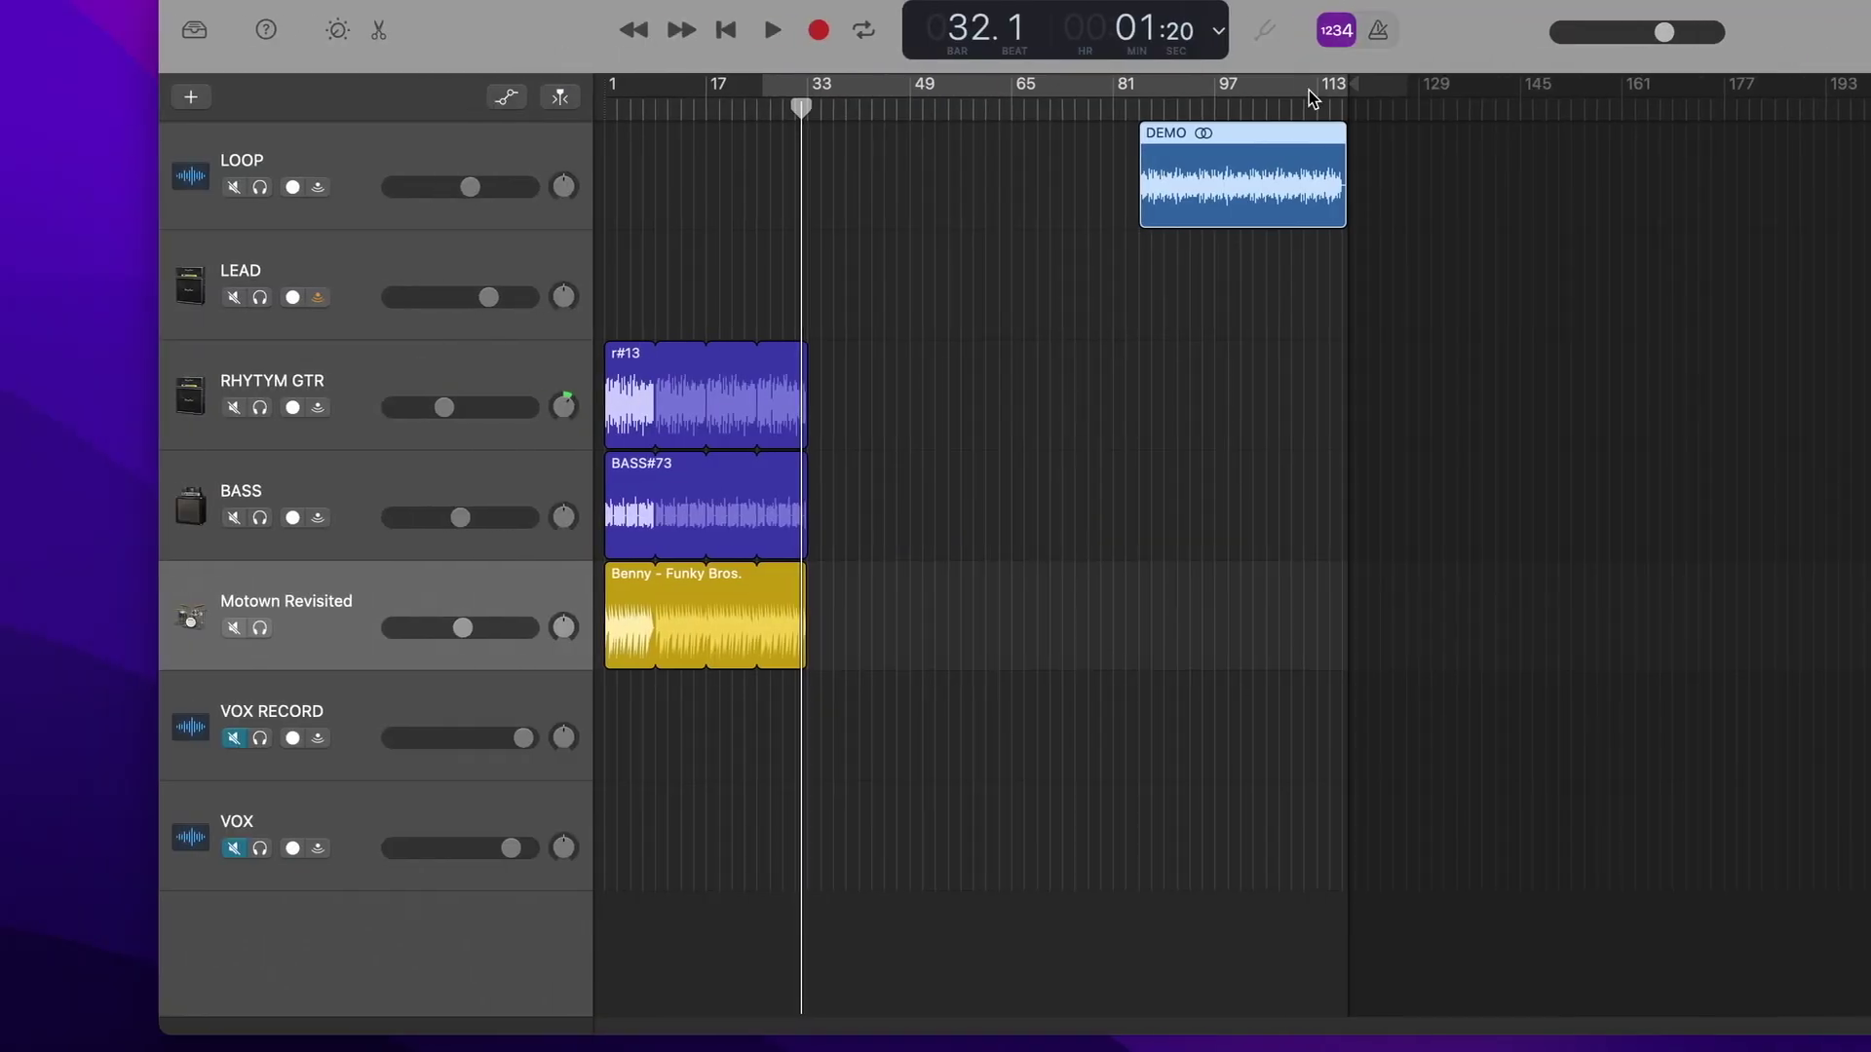
pyautogui.moveTo(1082, 151); pyautogui.dragTo(545, 151)
pyautogui.moveTo(702, 151); pyautogui.dragTo(704, 152)
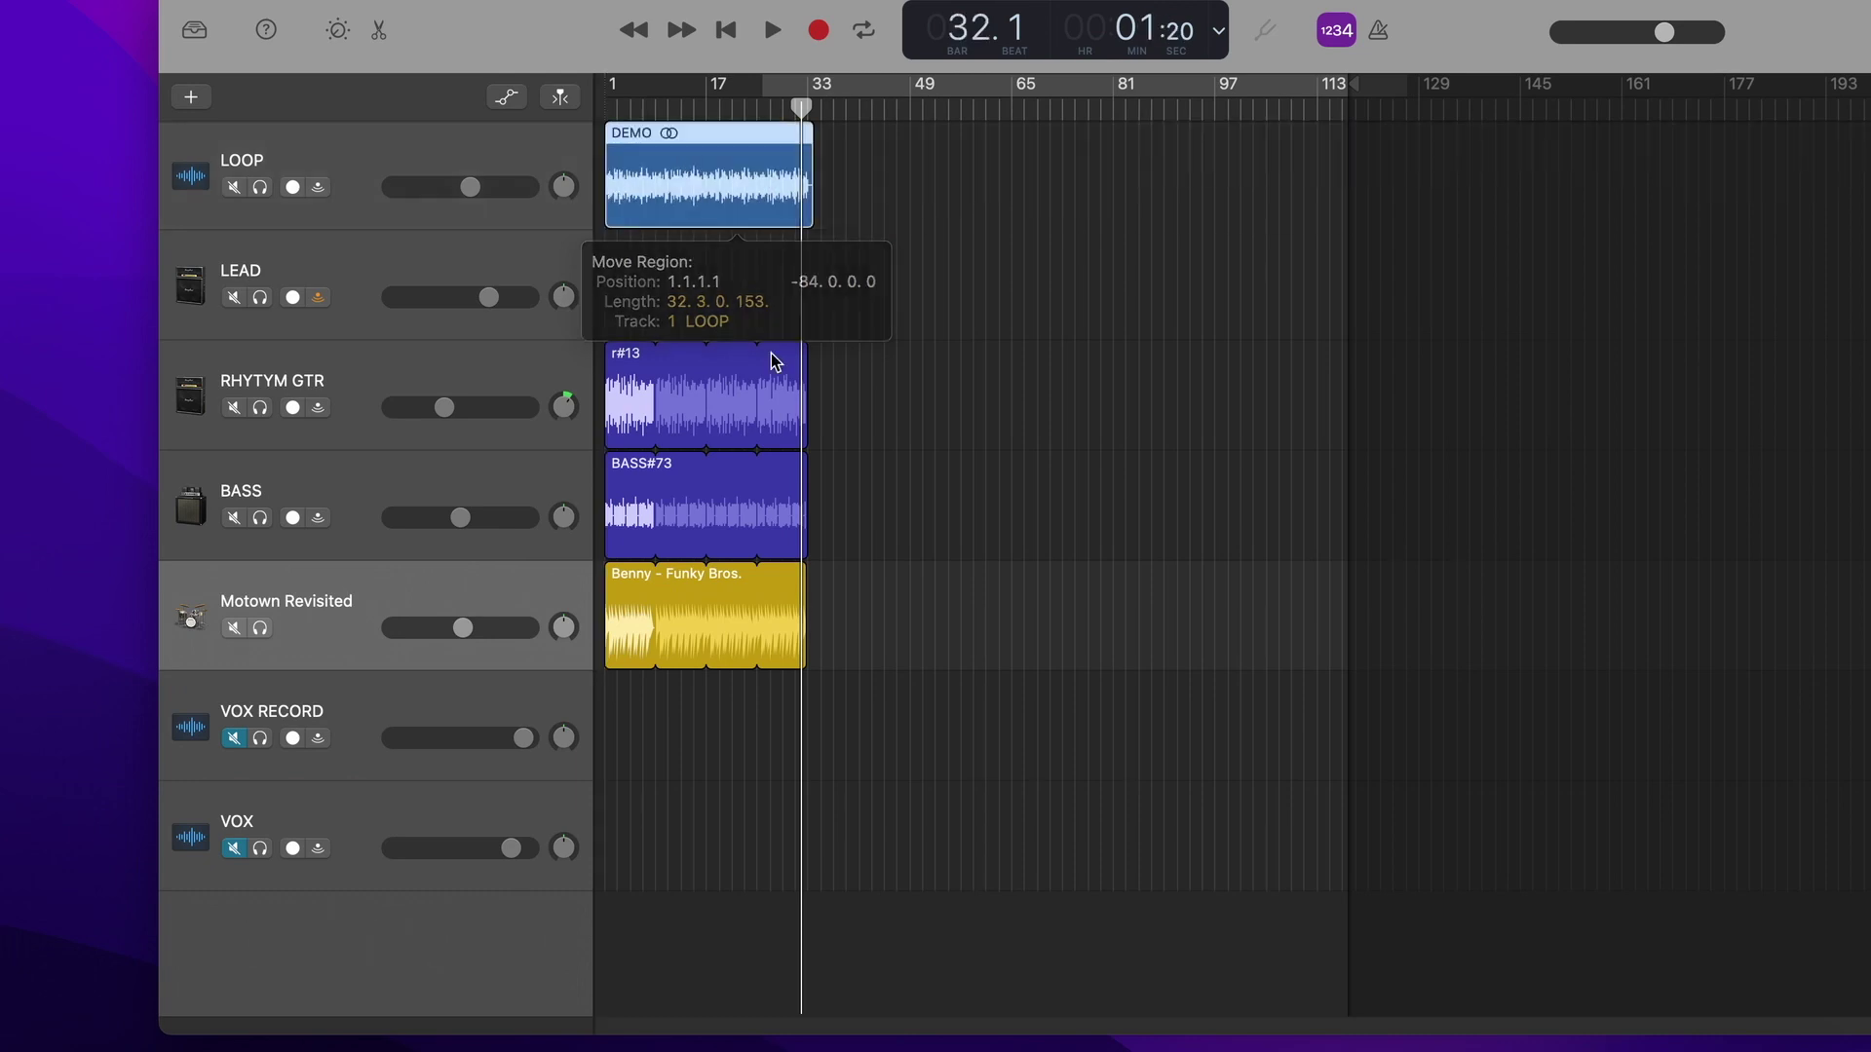
# Step: Mute the RHYTYM GTR, BASS and Motown Revisited tracks
pyautogui.click(234, 408)
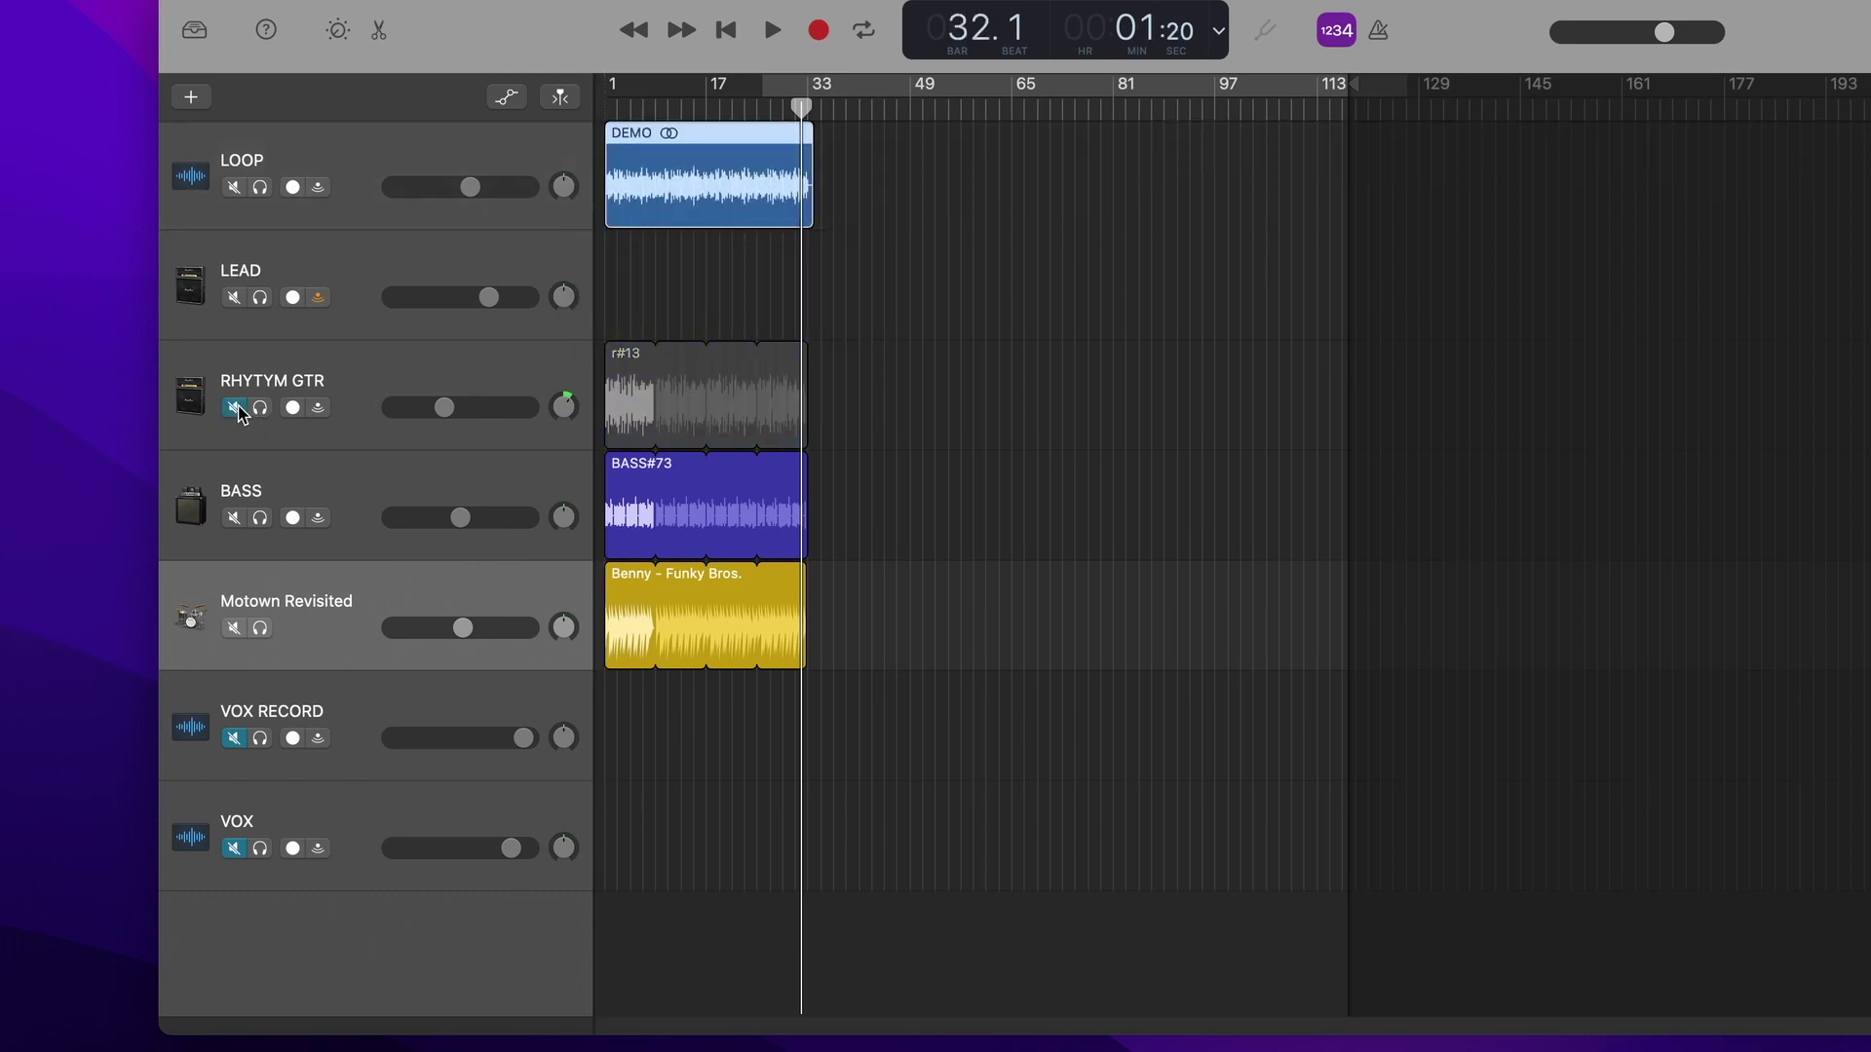
pyautogui.click(235, 519)
pyautogui.click(234, 628)
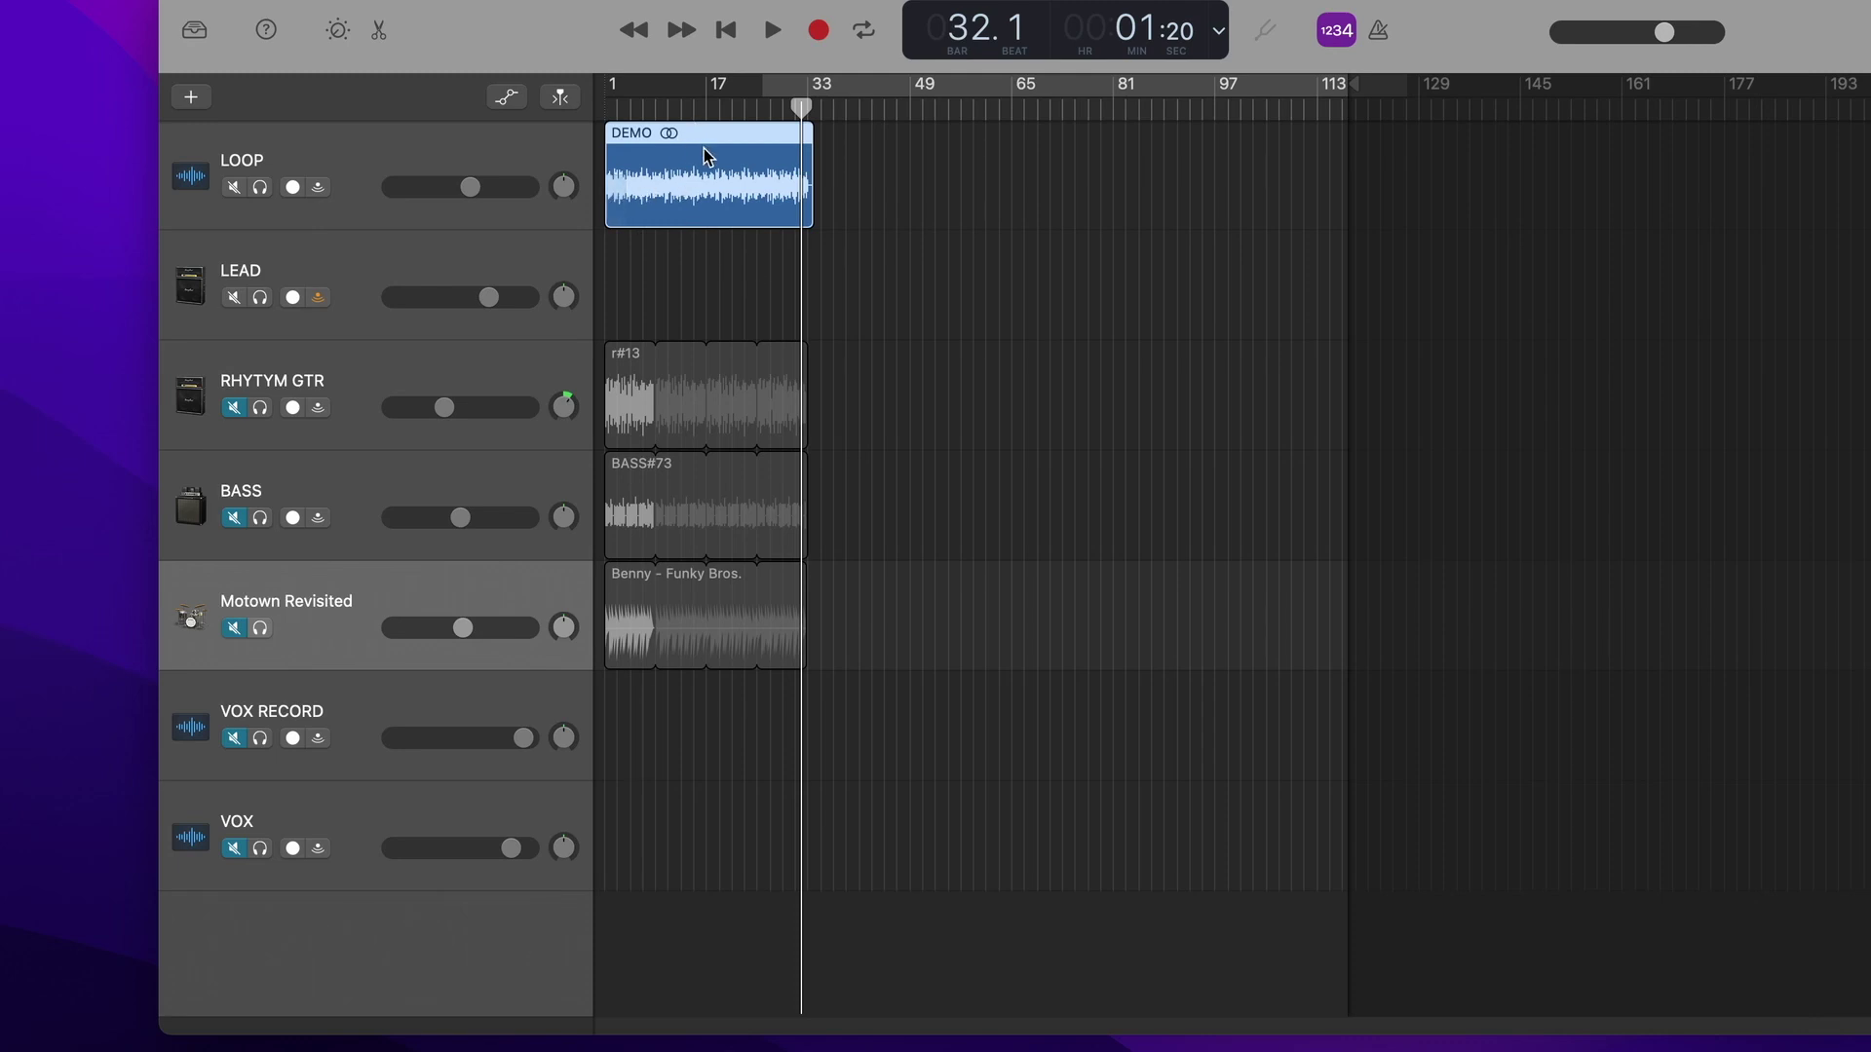
# Step: Return the playhead to bar 1, play the DEMO region on its own and stop at about bar 6
pyautogui.press('Return')
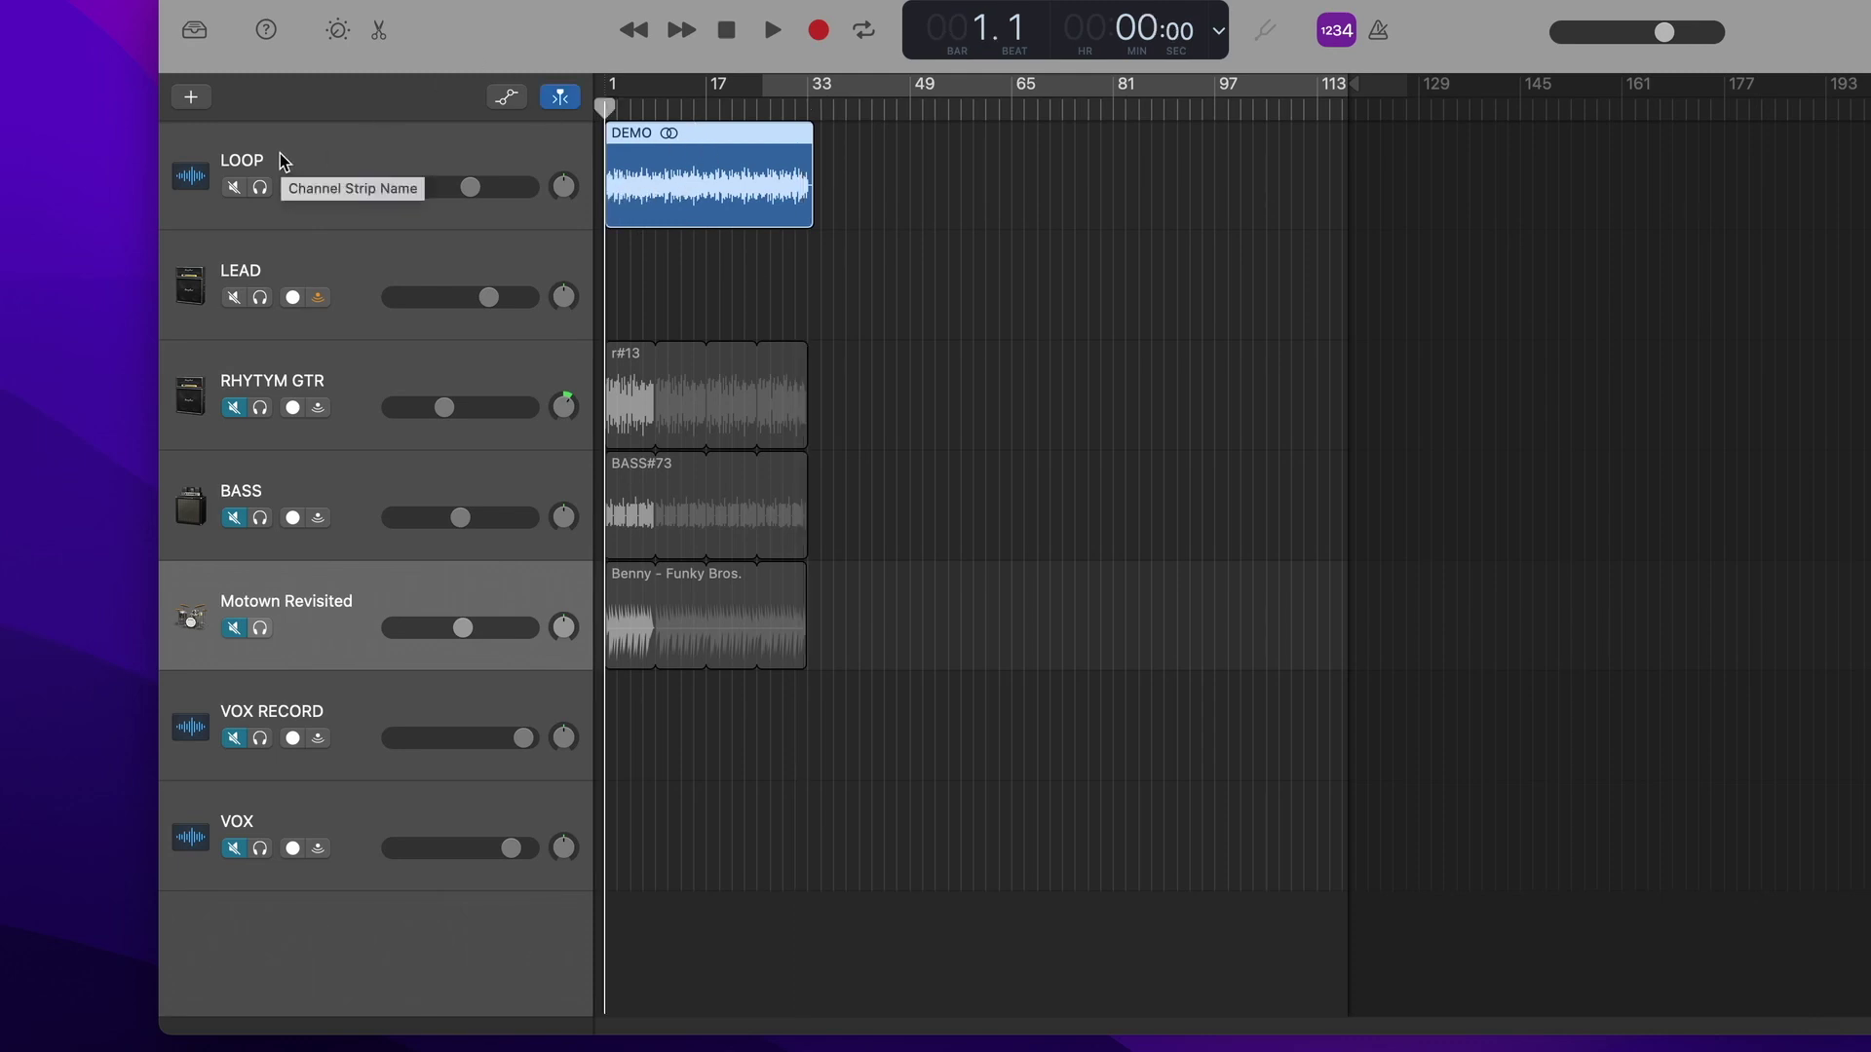
pyautogui.press('space')
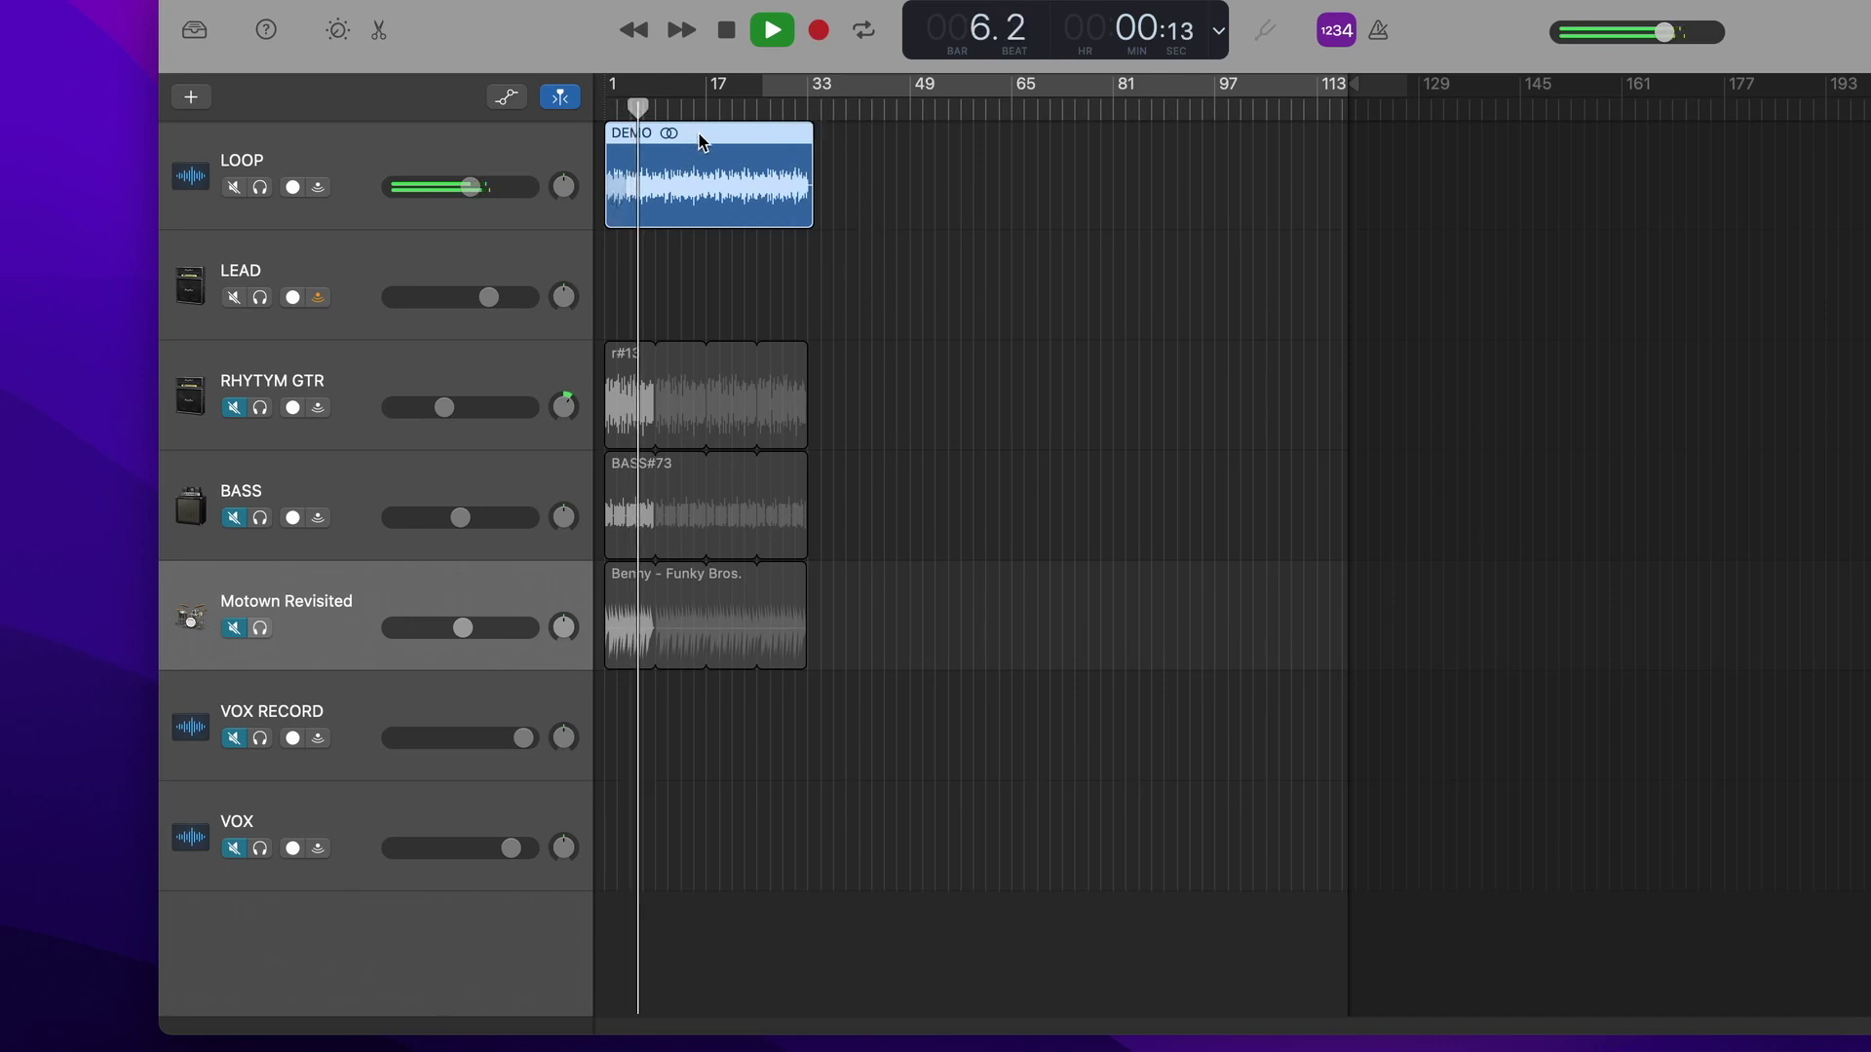
pyautogui.press('space')
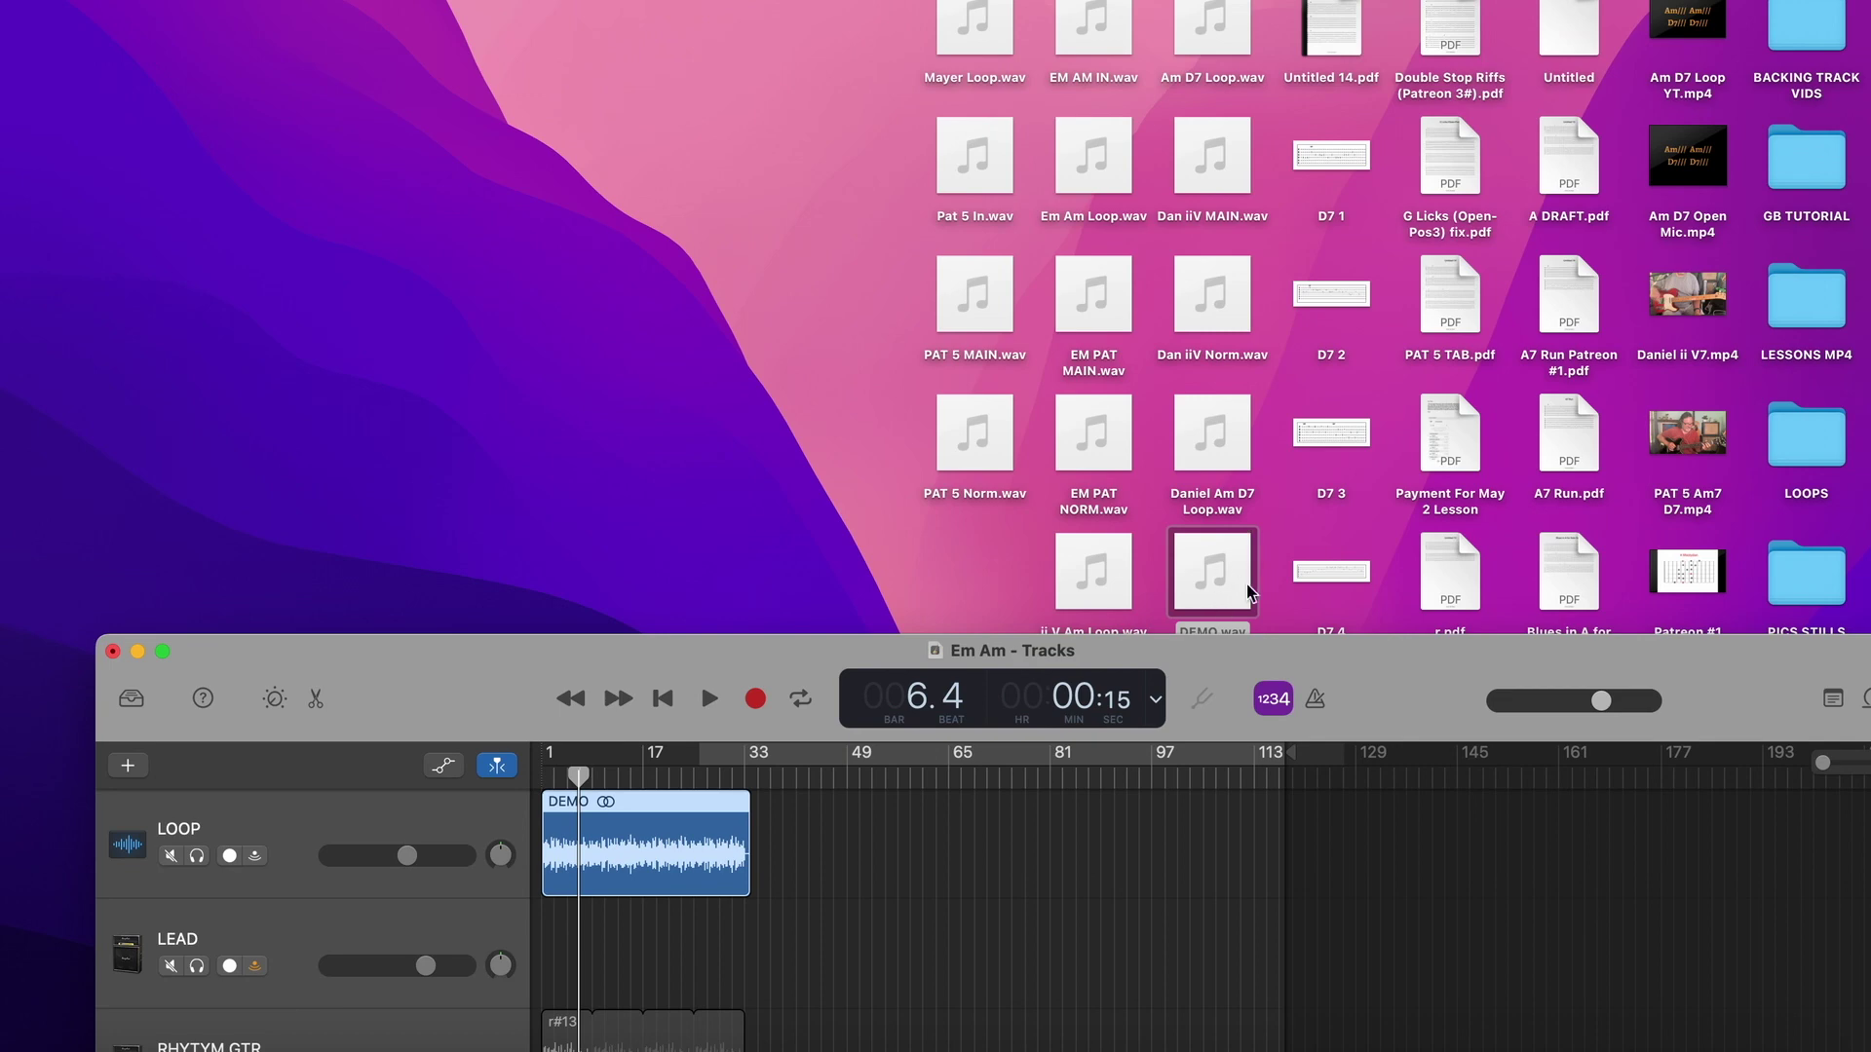
pyautogui.click(1359, 675)
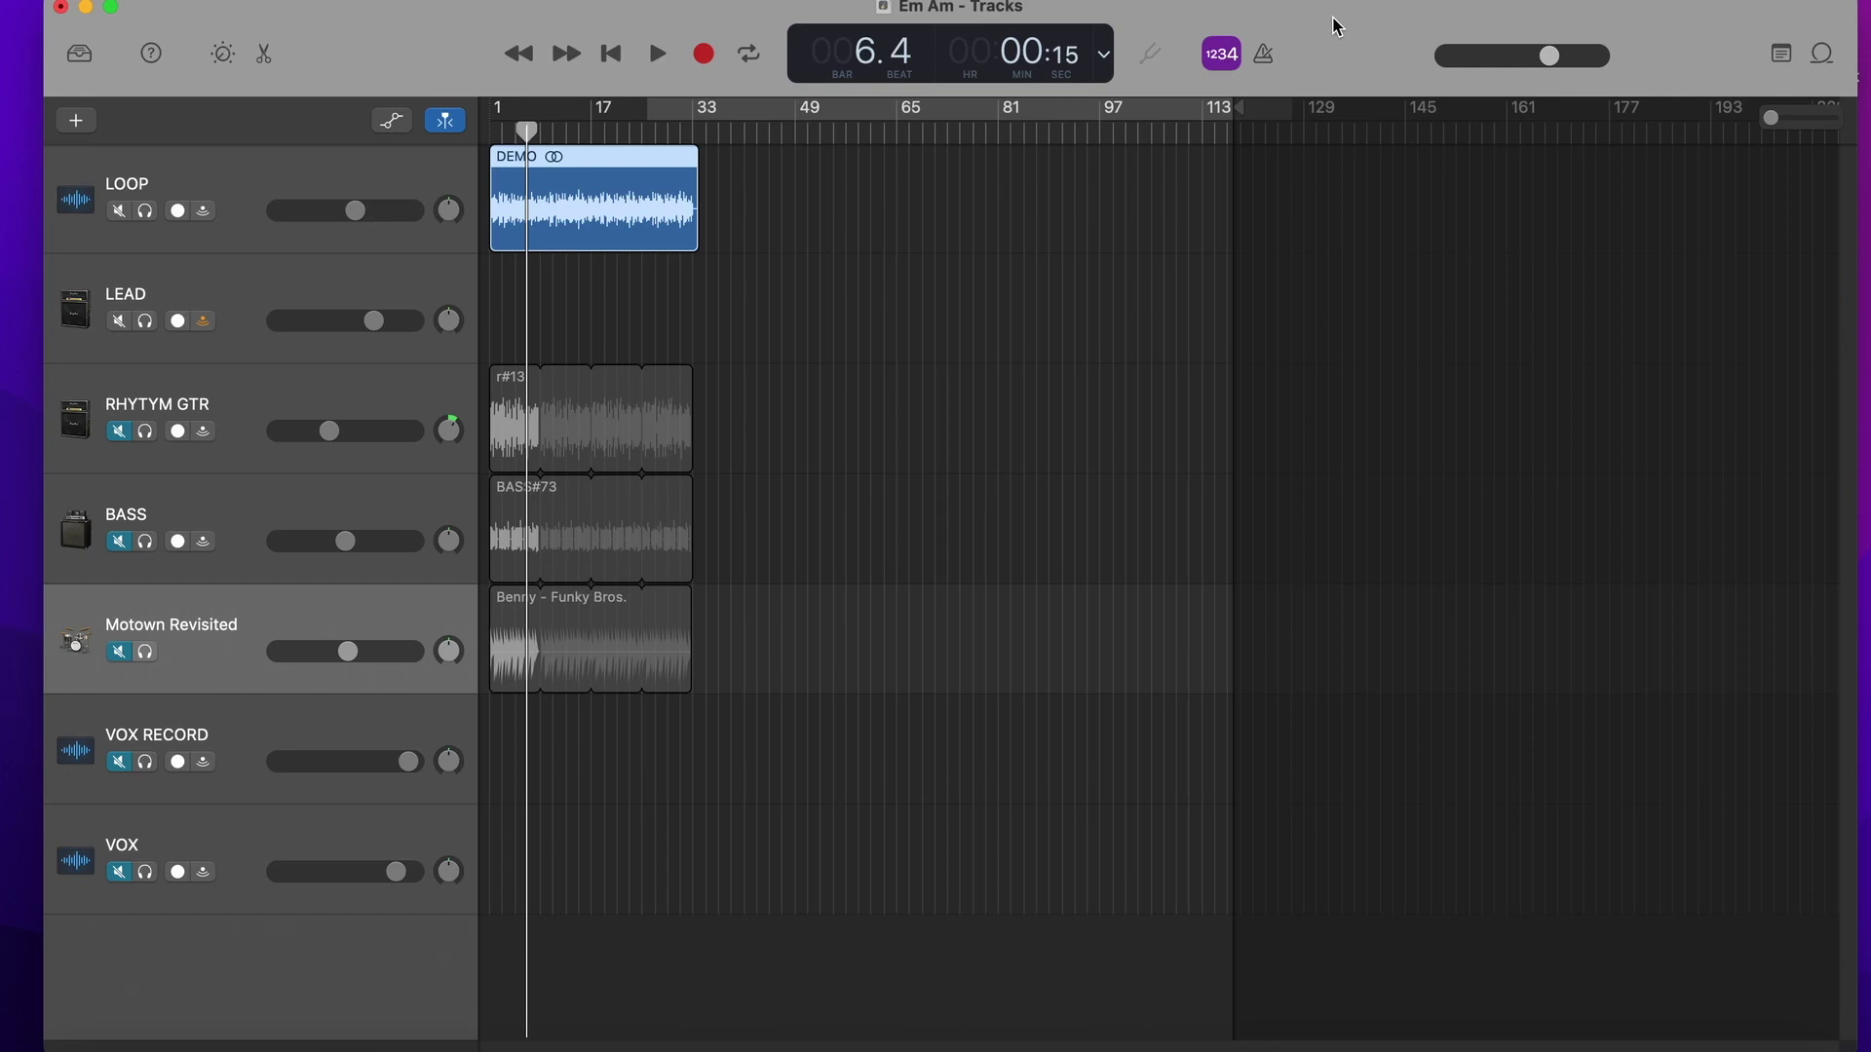
pyautogui.moveTo(1337, 26); pyautogui.dragTo(1342, 12)
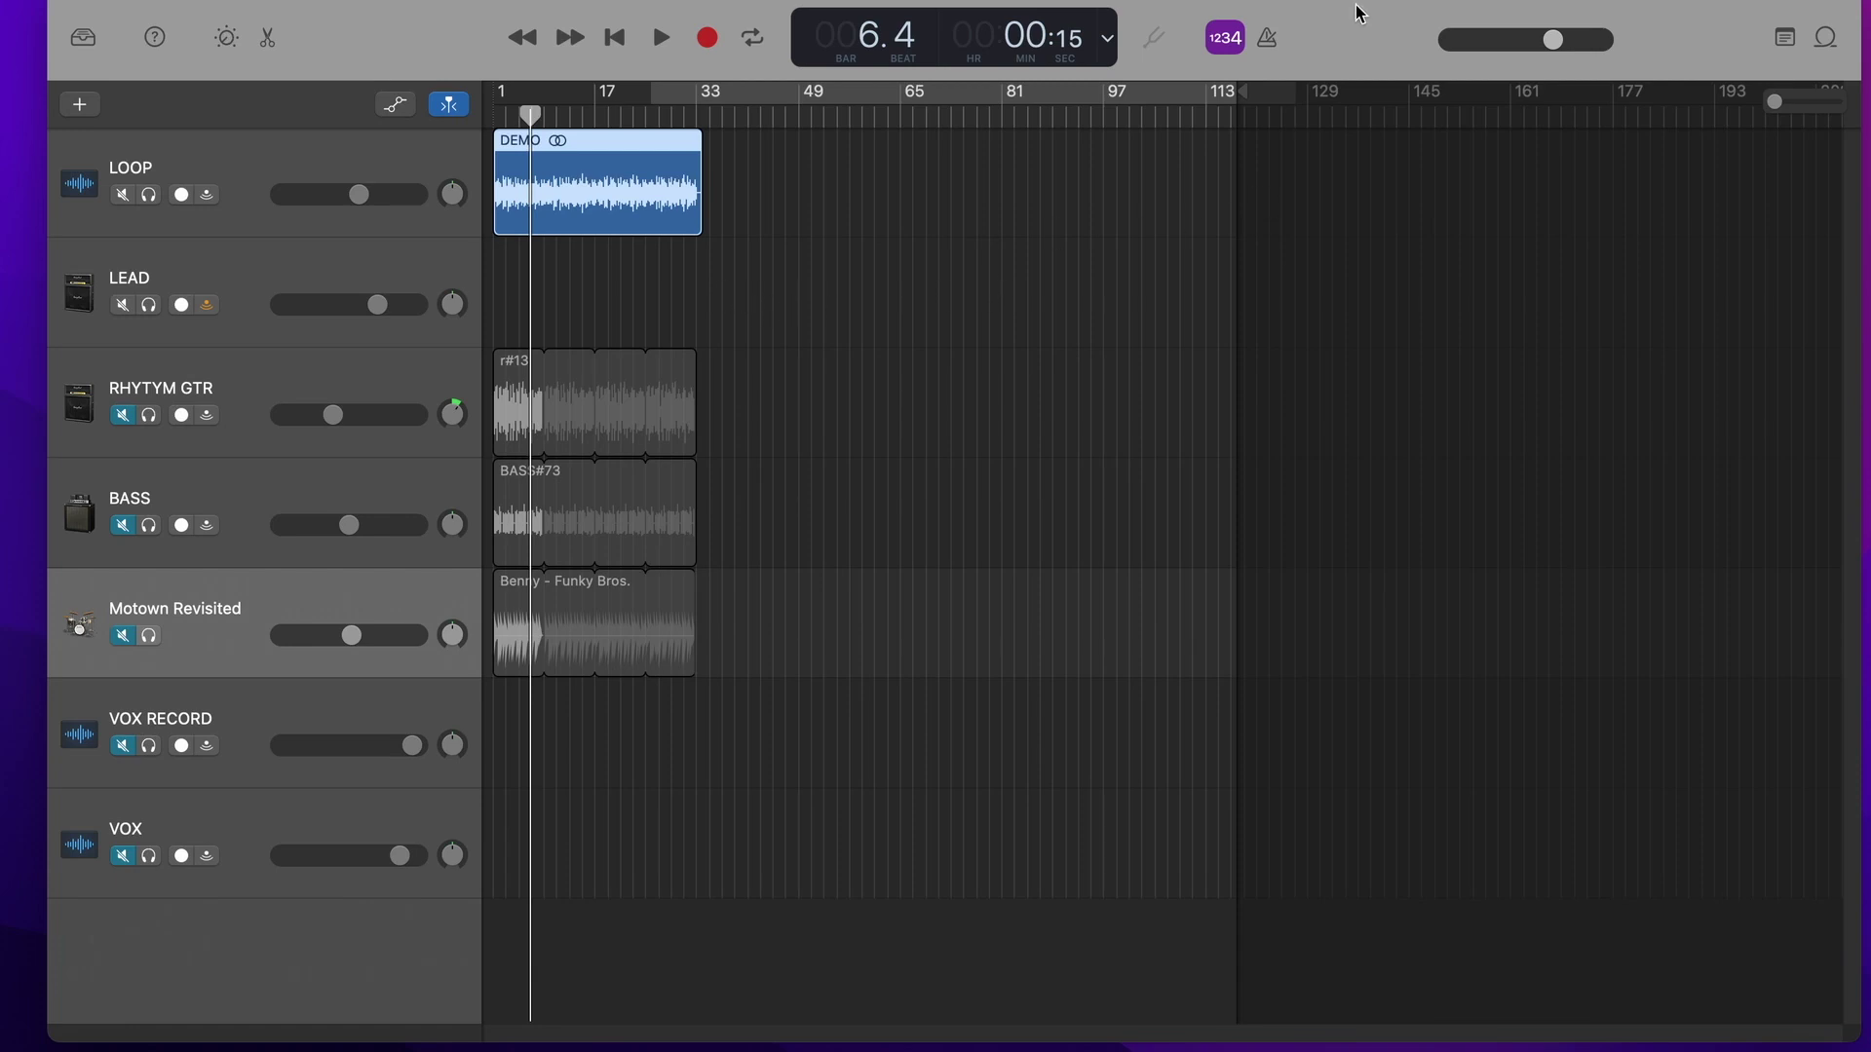
pyautogui.moveTo(1350, 17); pyautogui.dragTo(1340, 19)
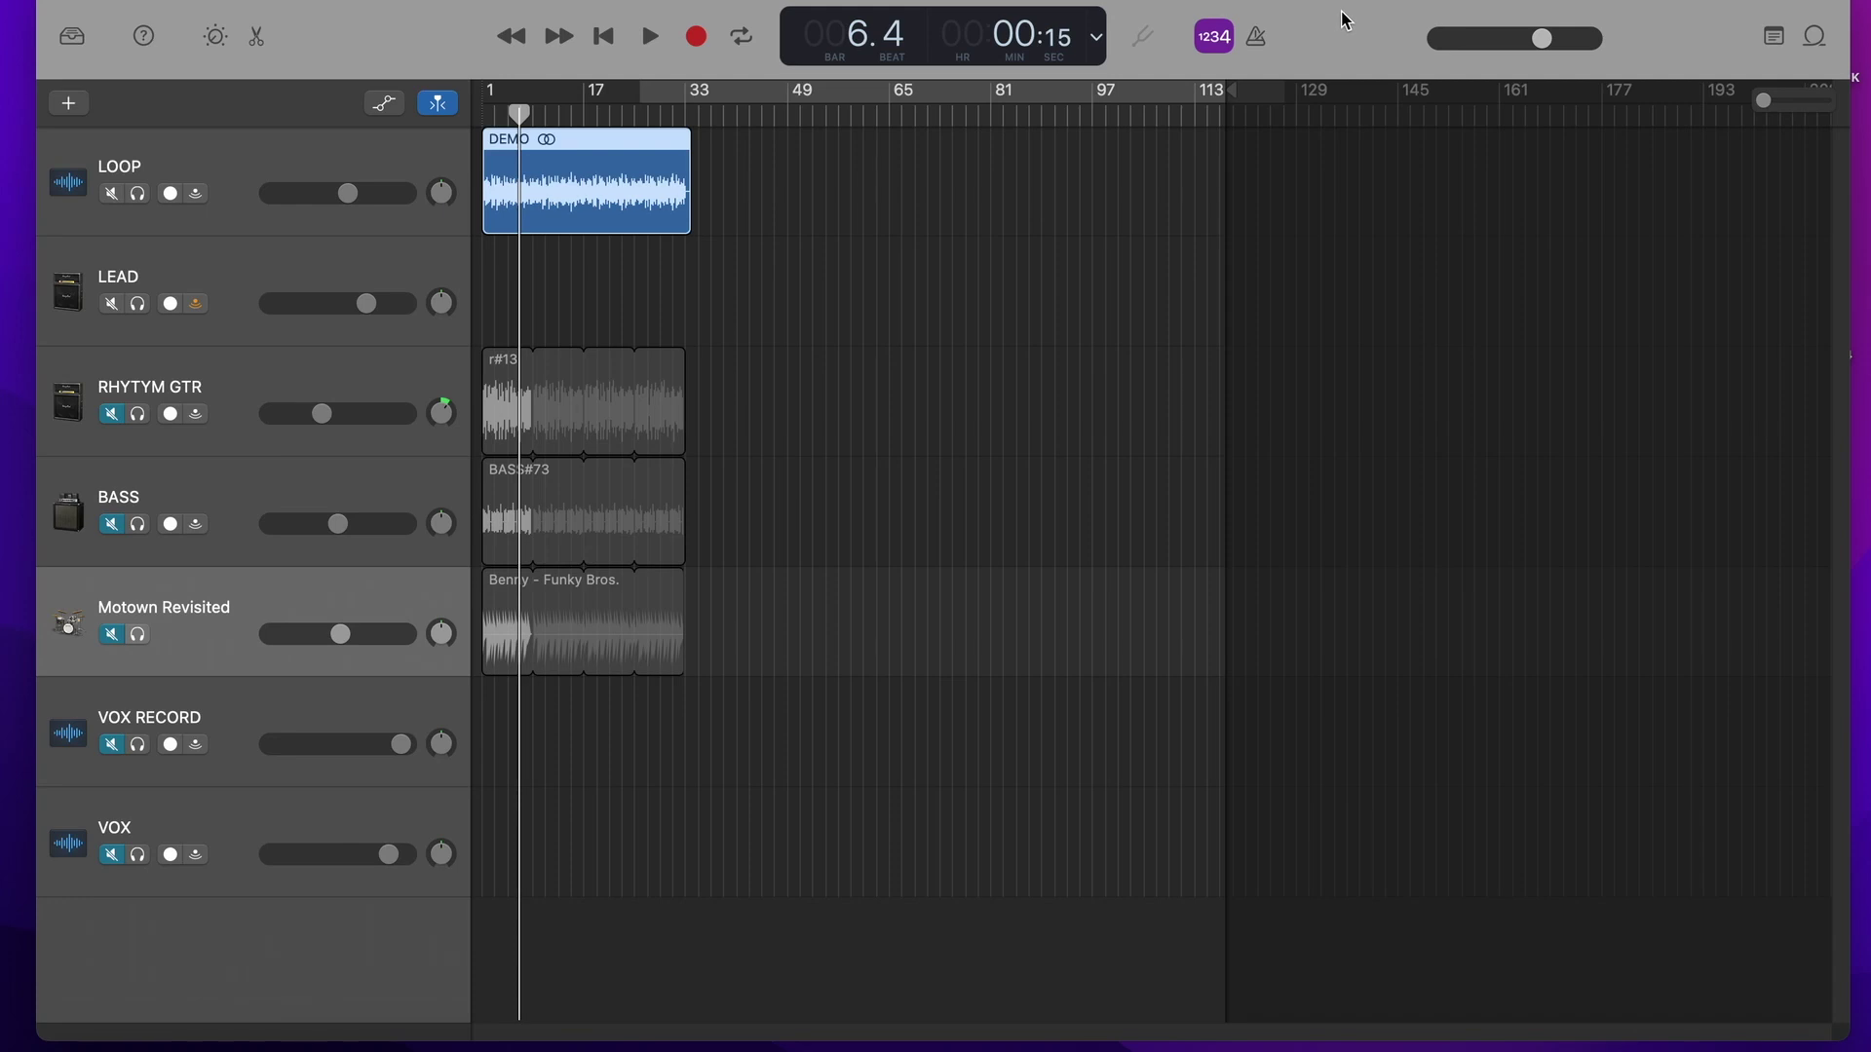
pyautogui.click(1341, 18)
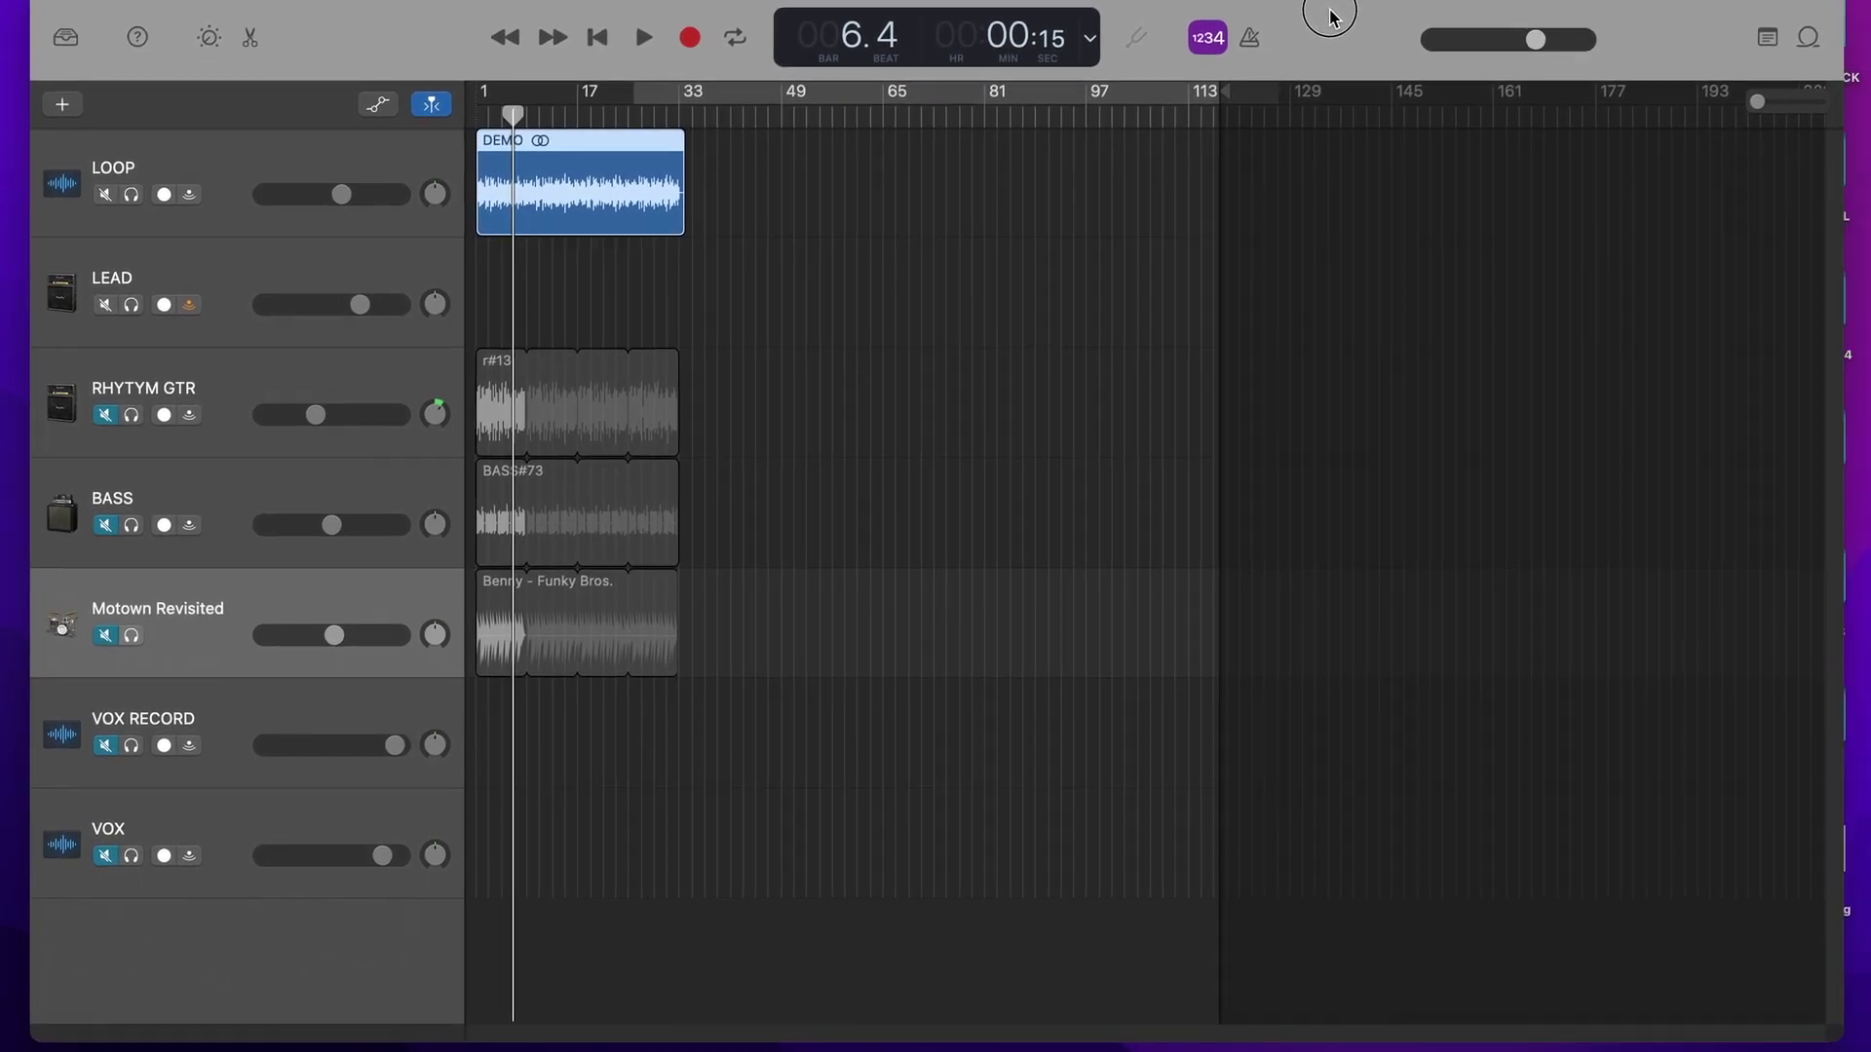